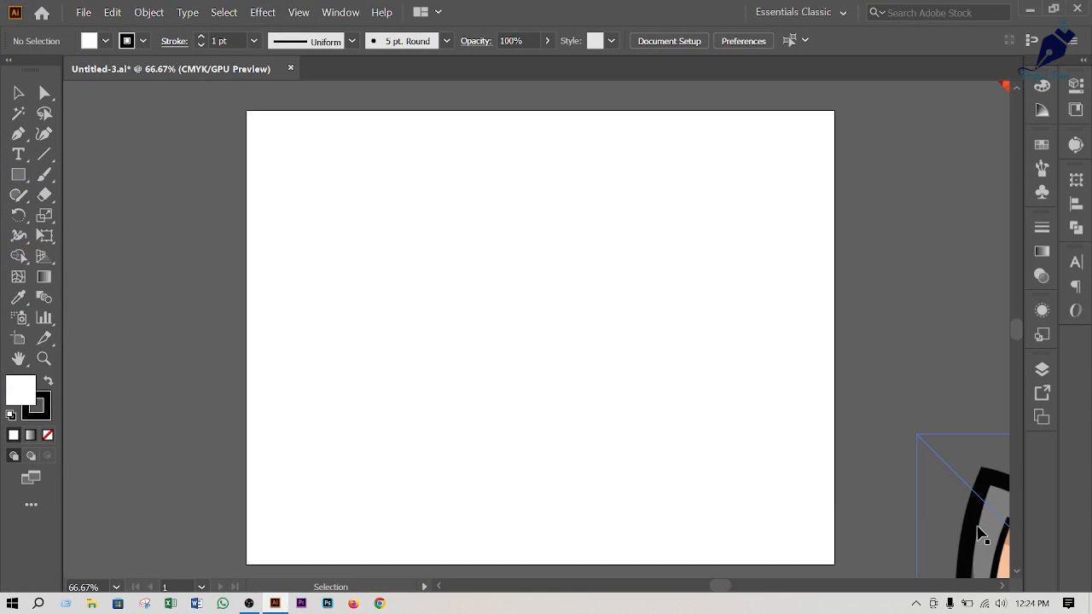
Centre the linked cat image on the artboard at 19% opacity and lock it as a tracing reference
drag(981, 536, 311, 174)
drag(598, 286, 595, 354)
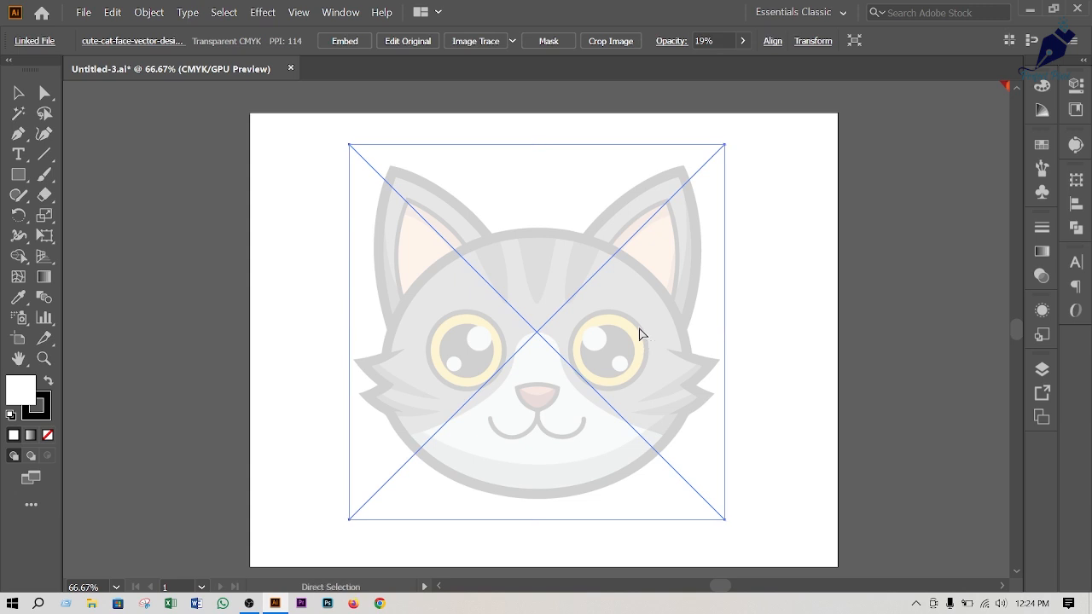
key(ctrl+2)
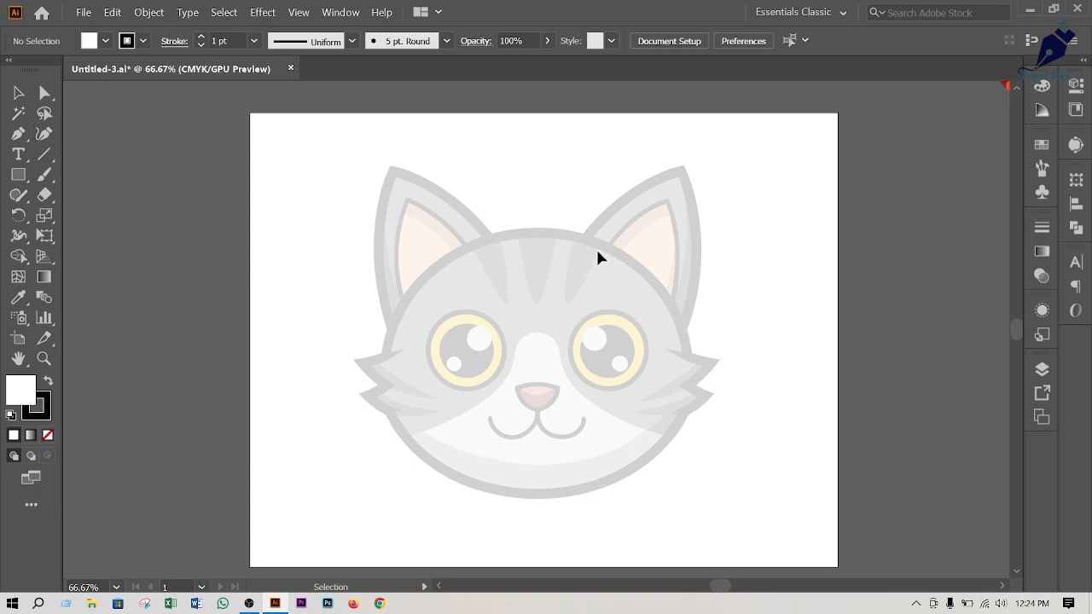
Draw a closed practice polygon of straight segments across the cat's ears and forehead with the Pen tool
scroll(540, 296, up, 2)
scroll(542, 297, down, 1)
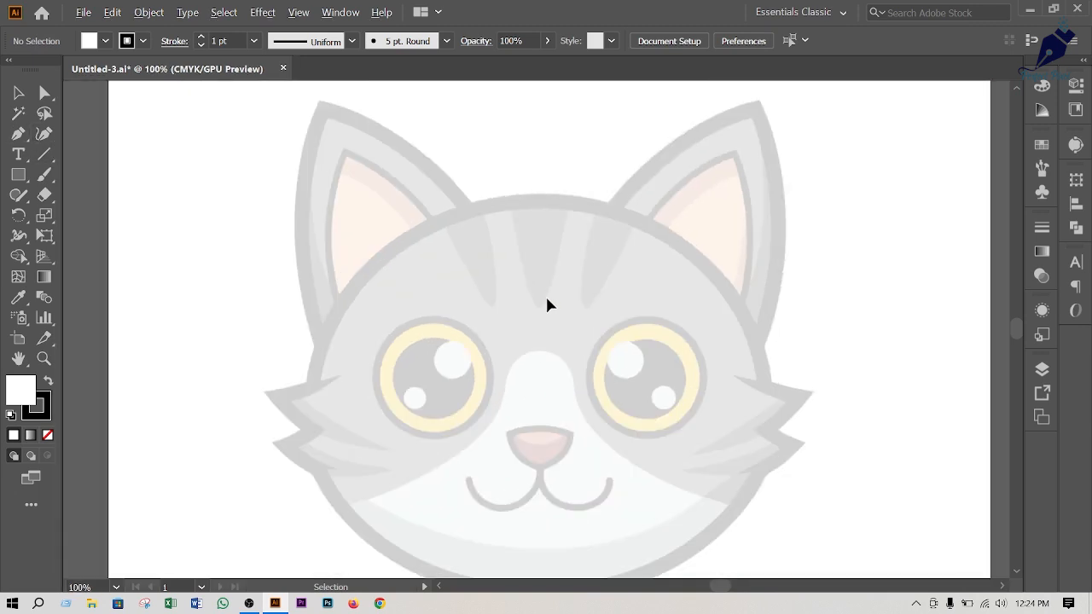
drag(555, 272, 559, 315)
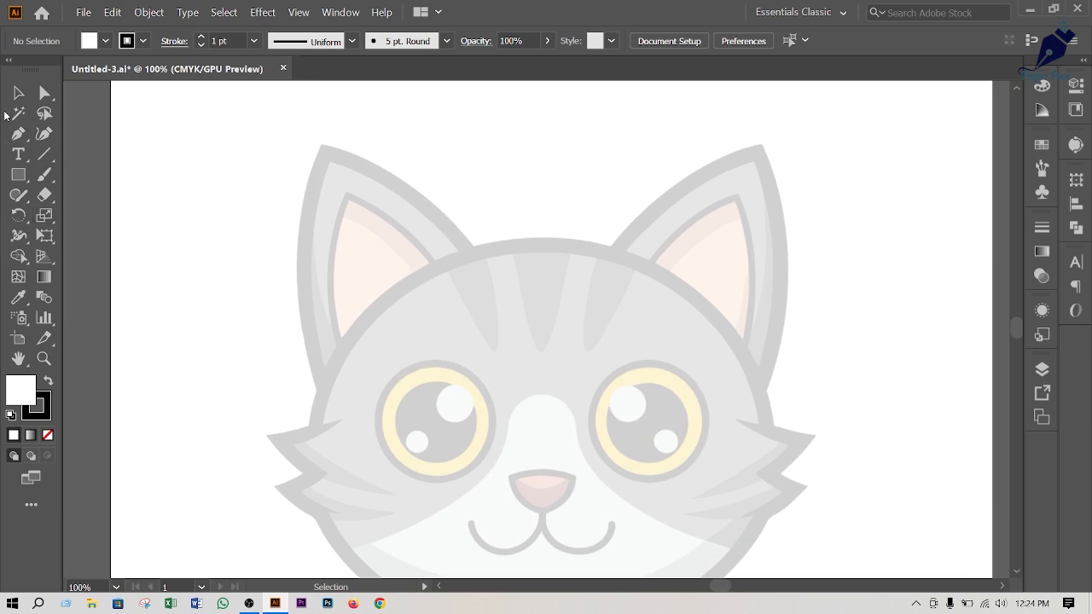
click(17, 134)
click(276, 166)
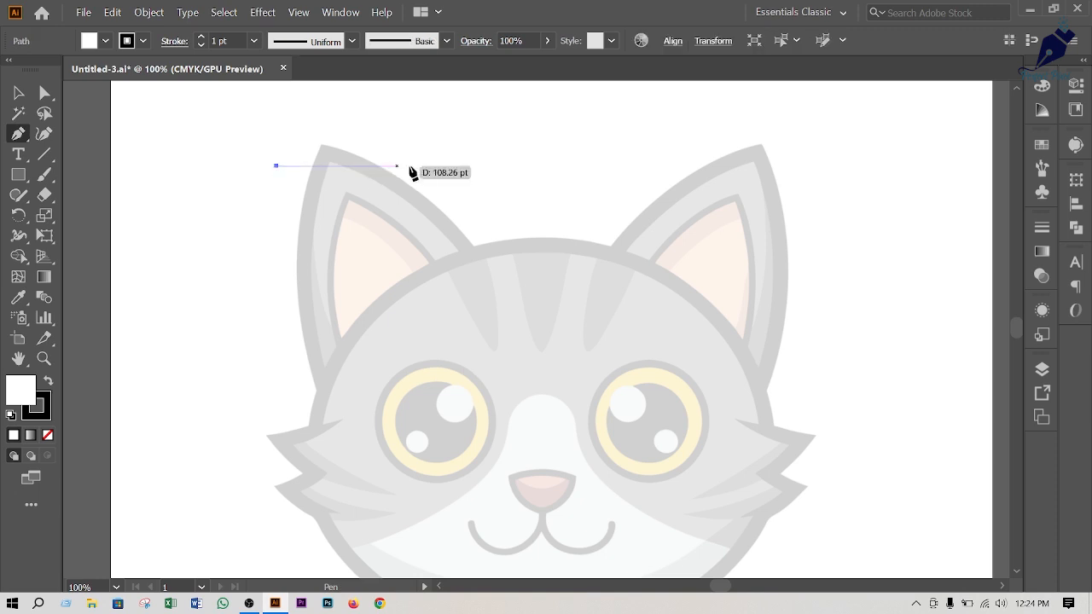
click(559, 165)
click(764, 165)
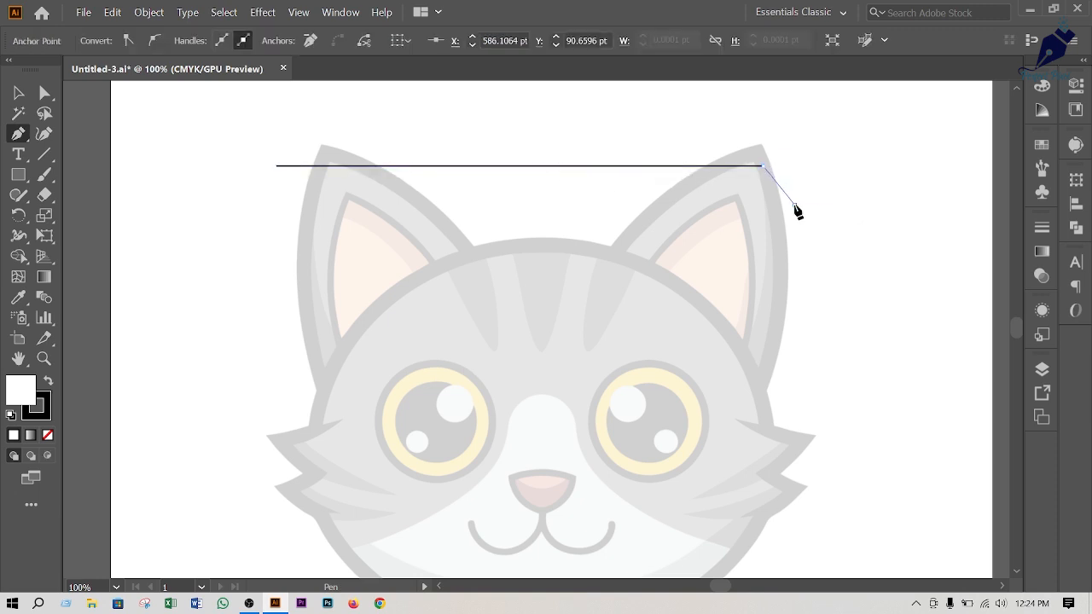
click(794, 205)
click(764, 279)
click(662, 291)
click(556, 289)
click(438, 268)
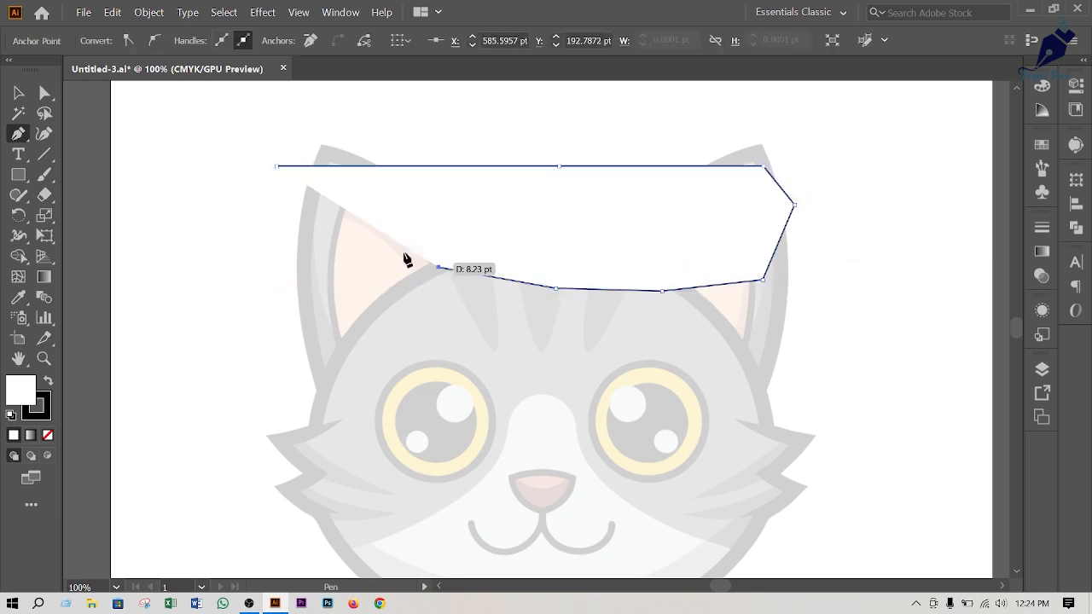
click(363, 236)
click(284, 194)
click(275, 165)
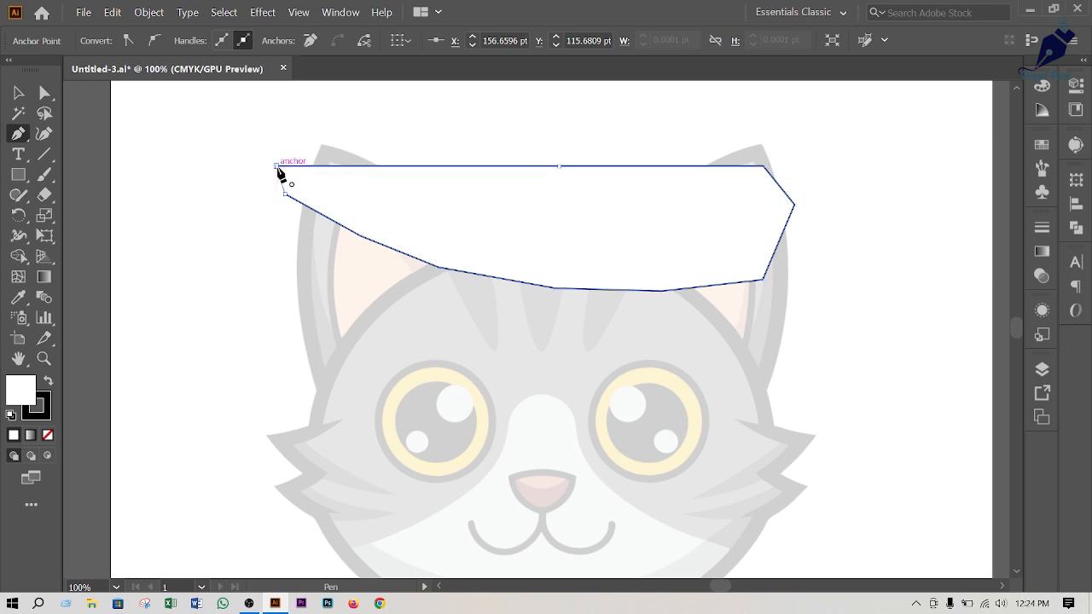
Try a curved Pen segment below the practice polygon, running from beside the head to the forehead, and undo it
click(281, 355)
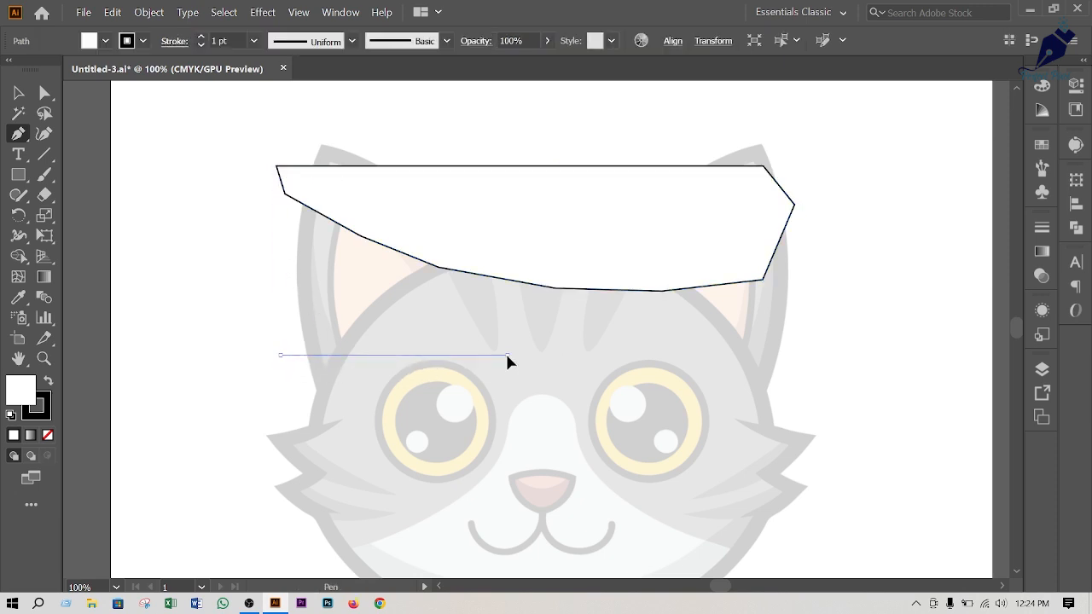
drag(508, 354, 632, 423)
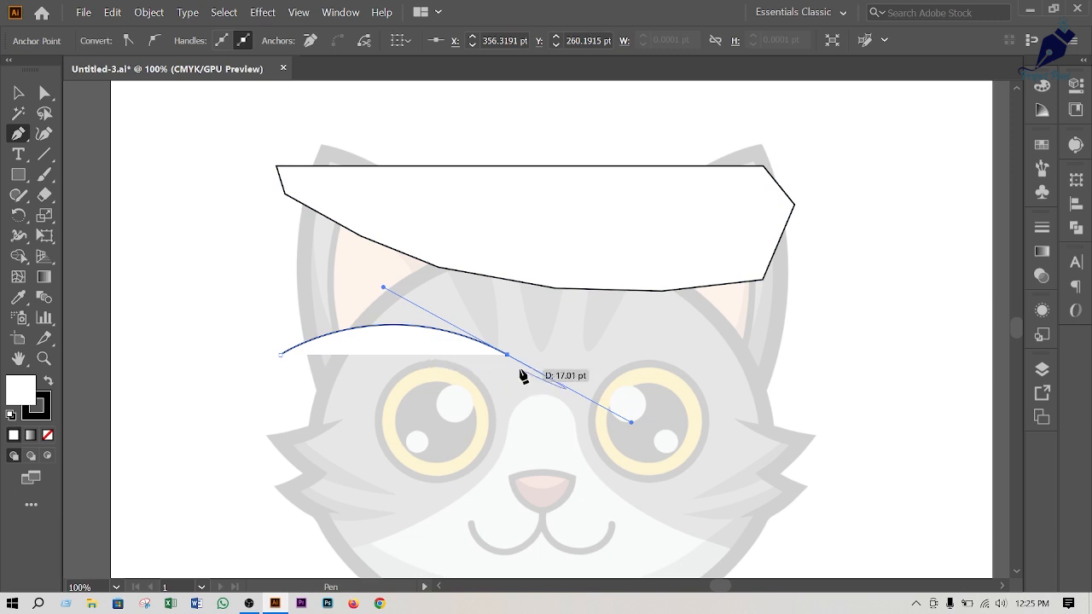
key(ctrl+z)
key(ctrl+z)
key(ctrl+z)
key(ctrl+z)
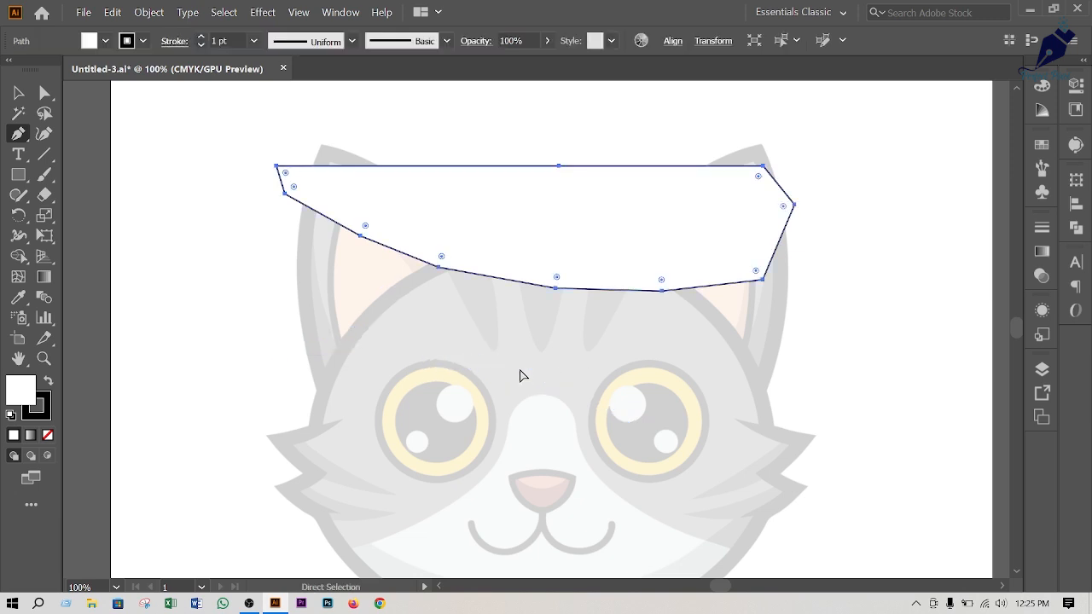
Undo the whole straight-sided practice polygon
key(ctrl+z)
key(ctrl+z)
key(ctrl+z)
key(ctrl+z)
key(ctrl+z)
key(ctrl+z)
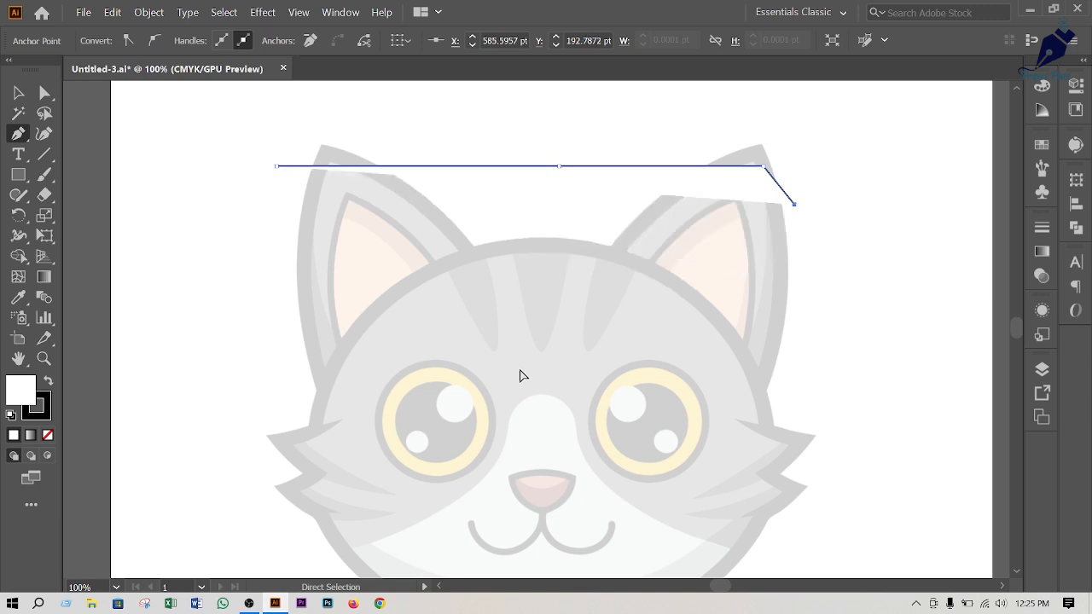
key(ctrl+z)
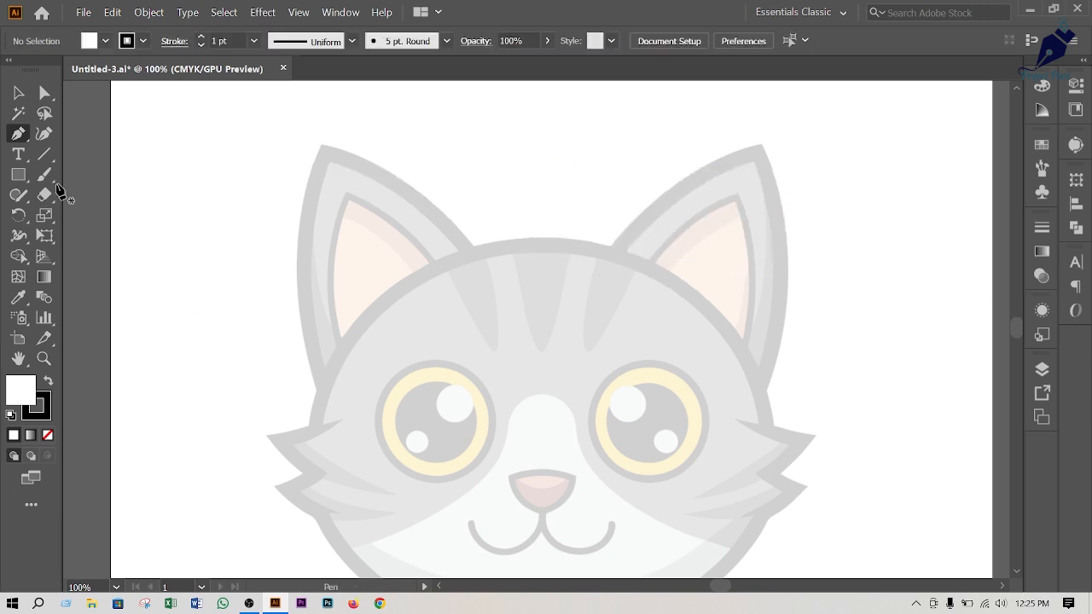
Draw a closed, hook-shaped practice curve over the cat's left ear and eye with the Curvature tool, and delete it
click(45, 133)
click(207, 281)
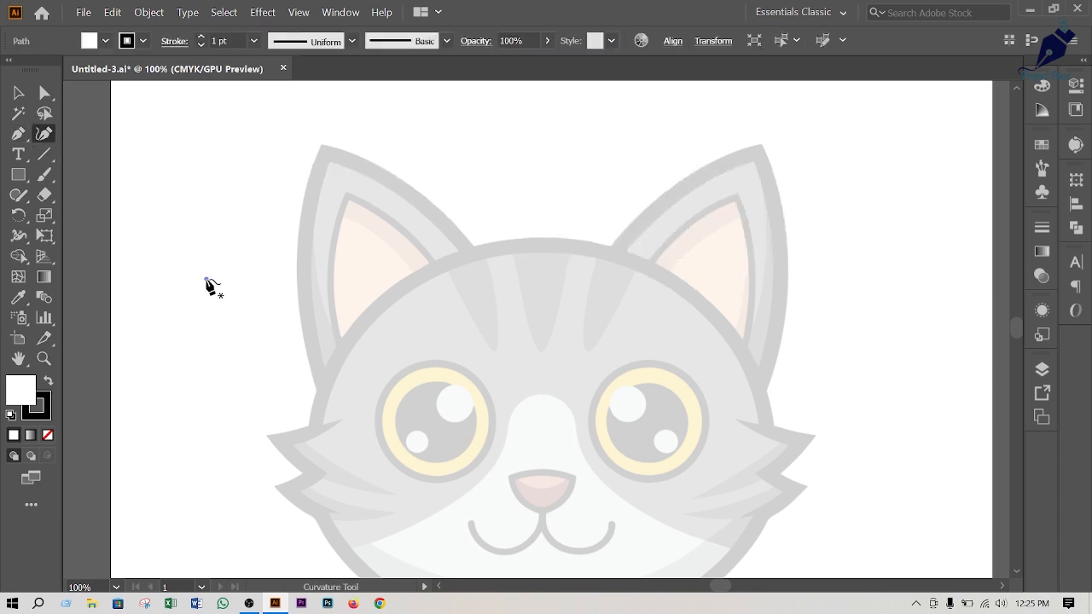
click(494, 270)
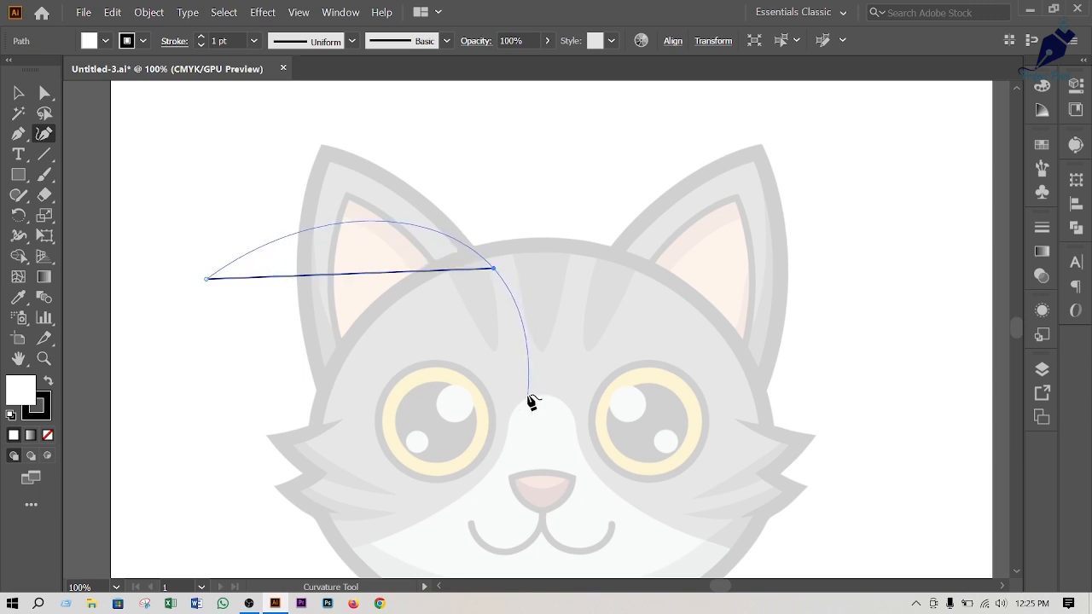
click(494, 424)
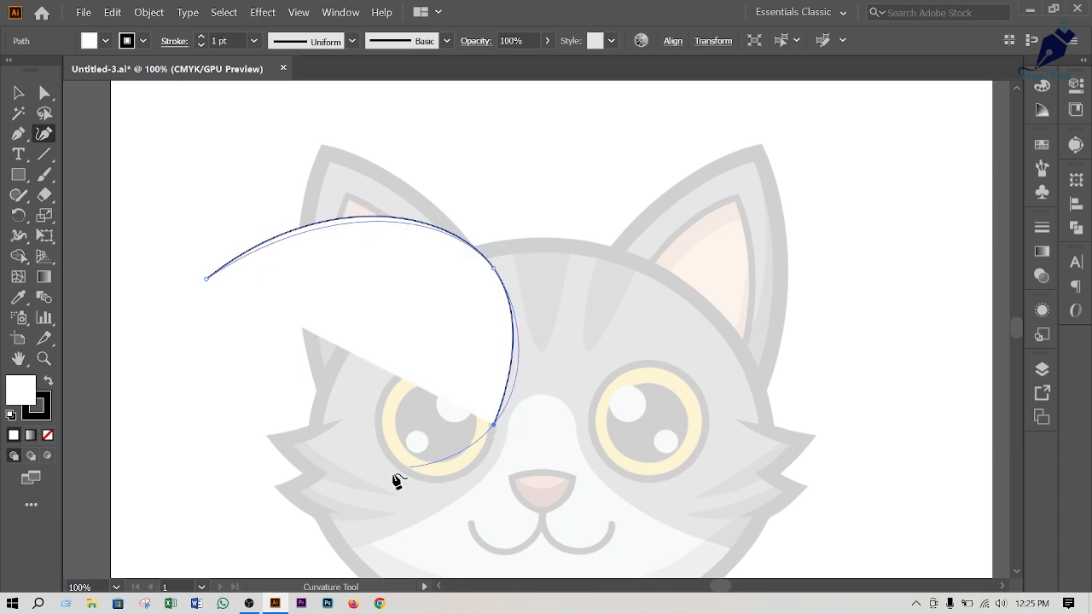
click(309, 421)
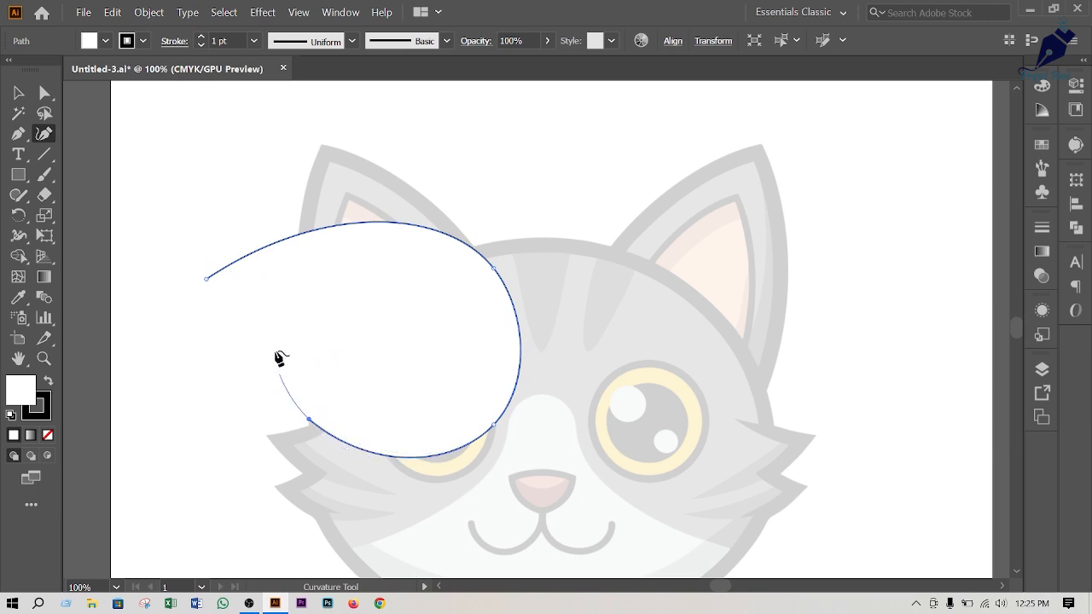
click(324, 487)
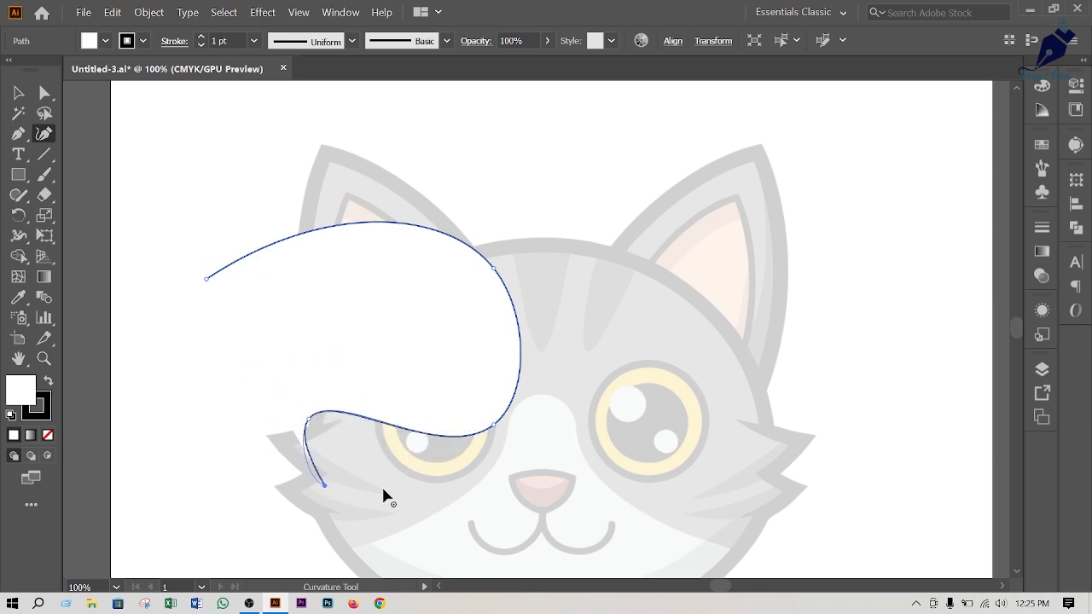
click(595, 407)
click(527, 241)
click(302, 196)
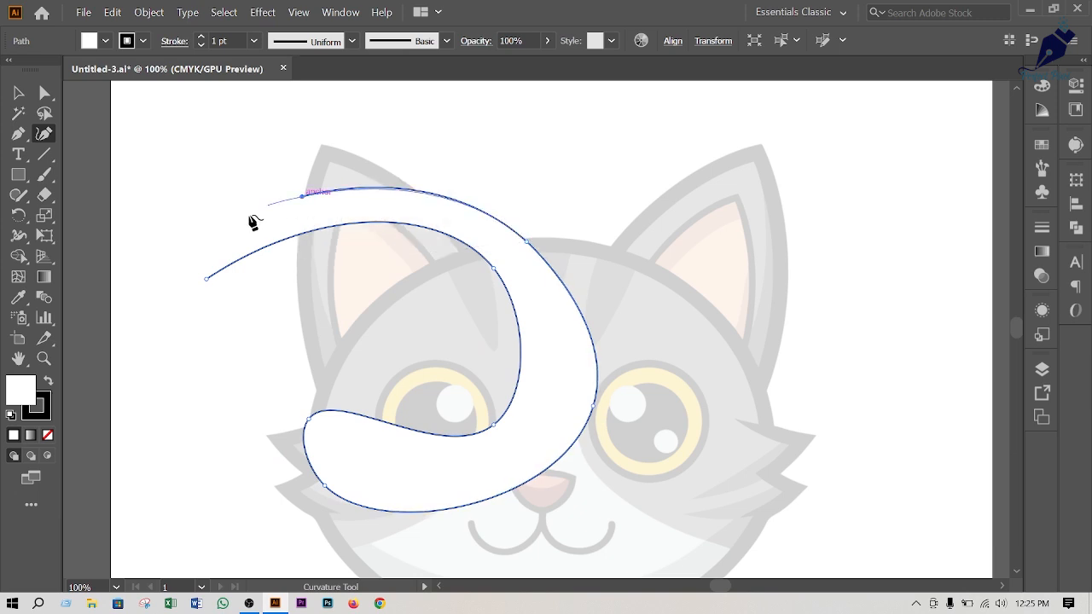
click(179, 240)
click(189, 310)
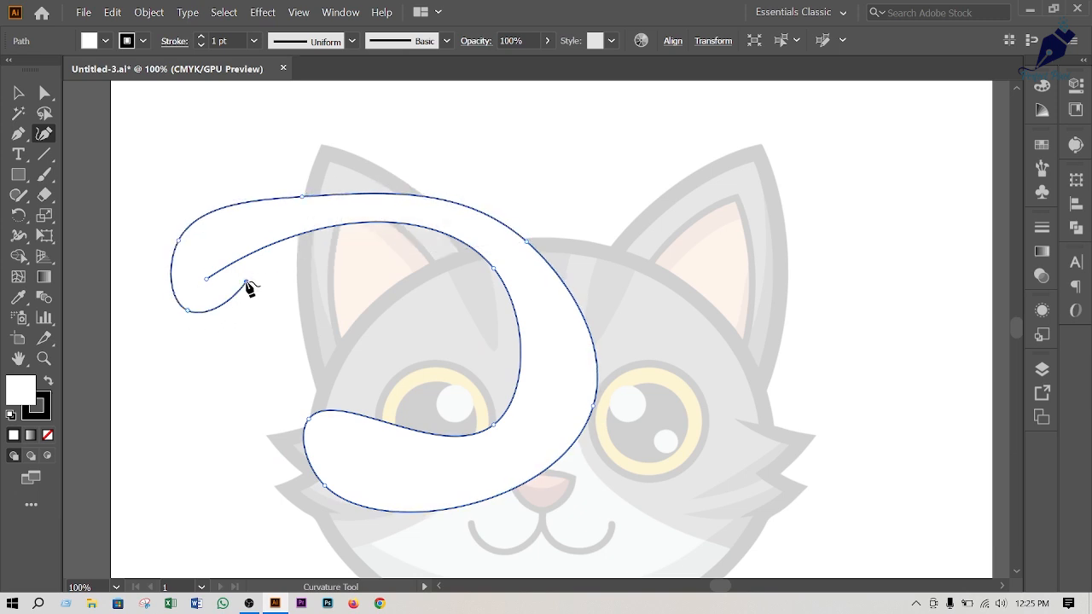
click(205, 281)
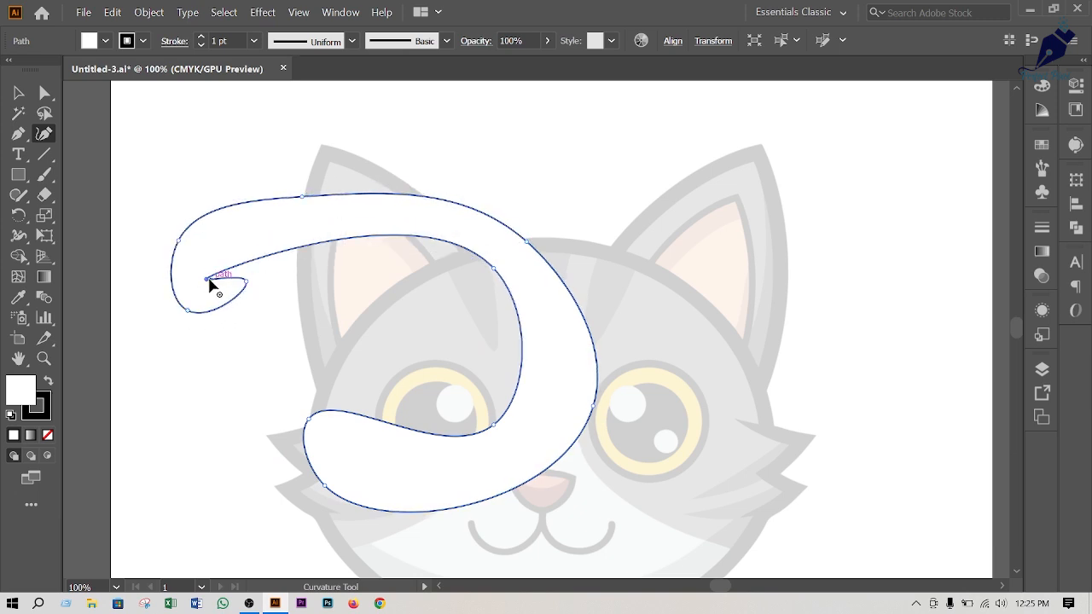
click(19, 93)
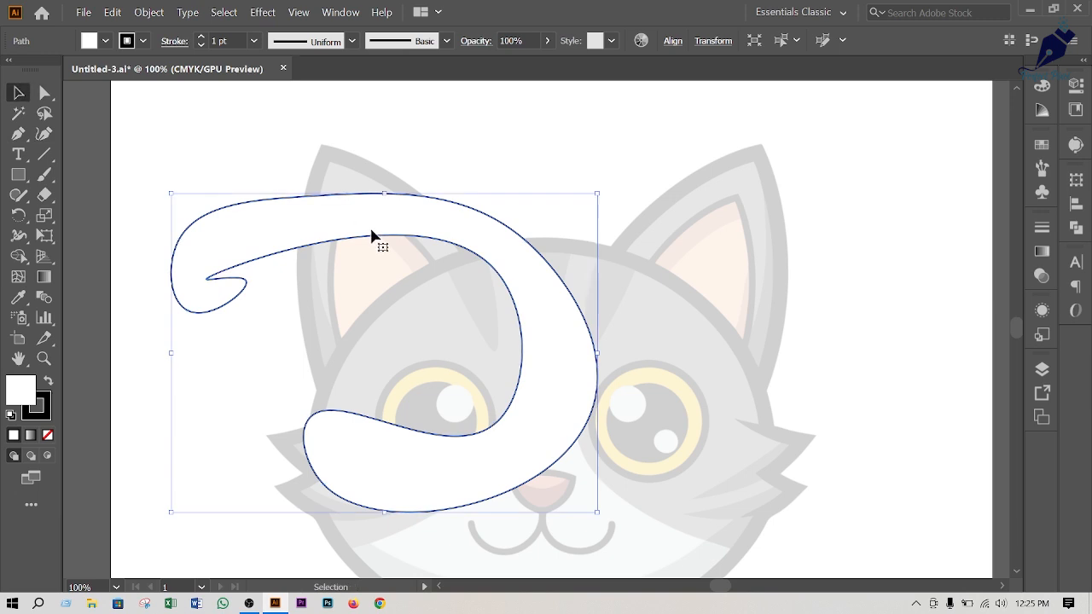
key(Delete)
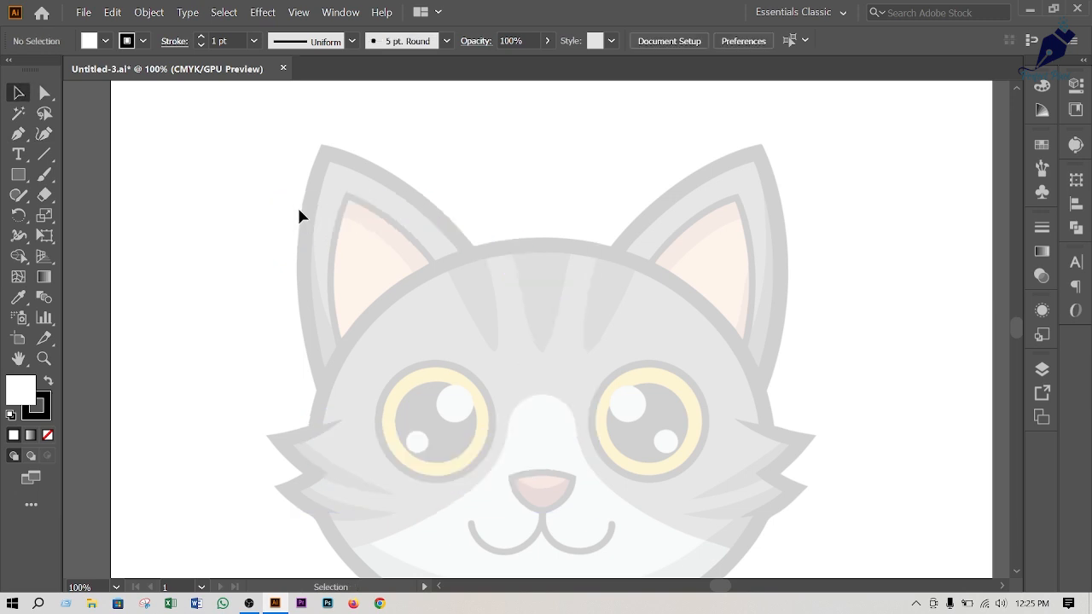
Trace the head's top, the right ear and the face's side down to the cheek fur with straight, unfilled Pen segments
click(18, 133)
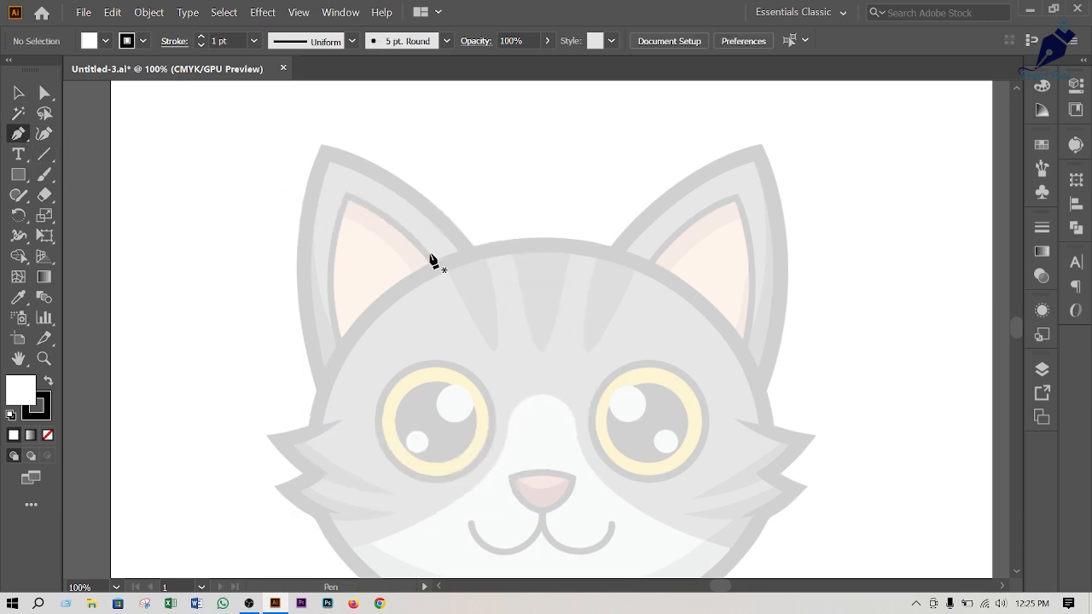
click(474, 247)
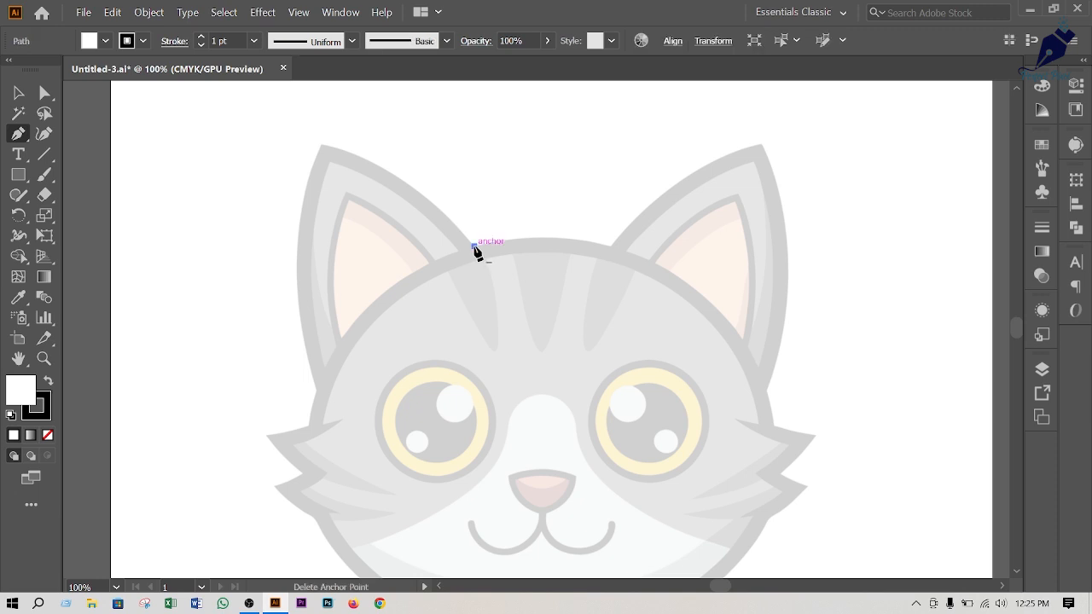
click(611, 247)
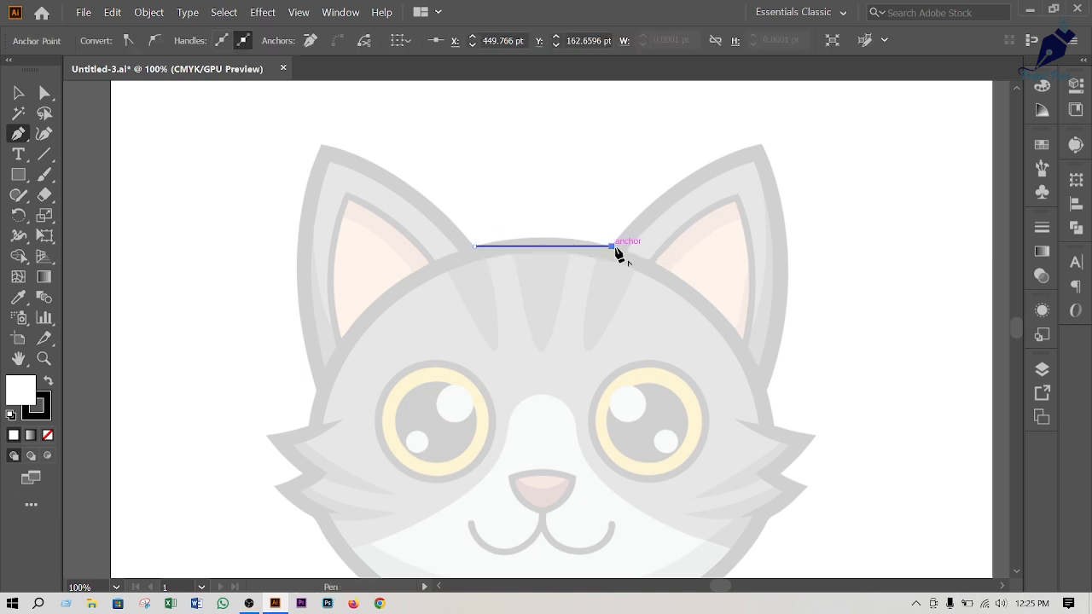
click(760, 146)
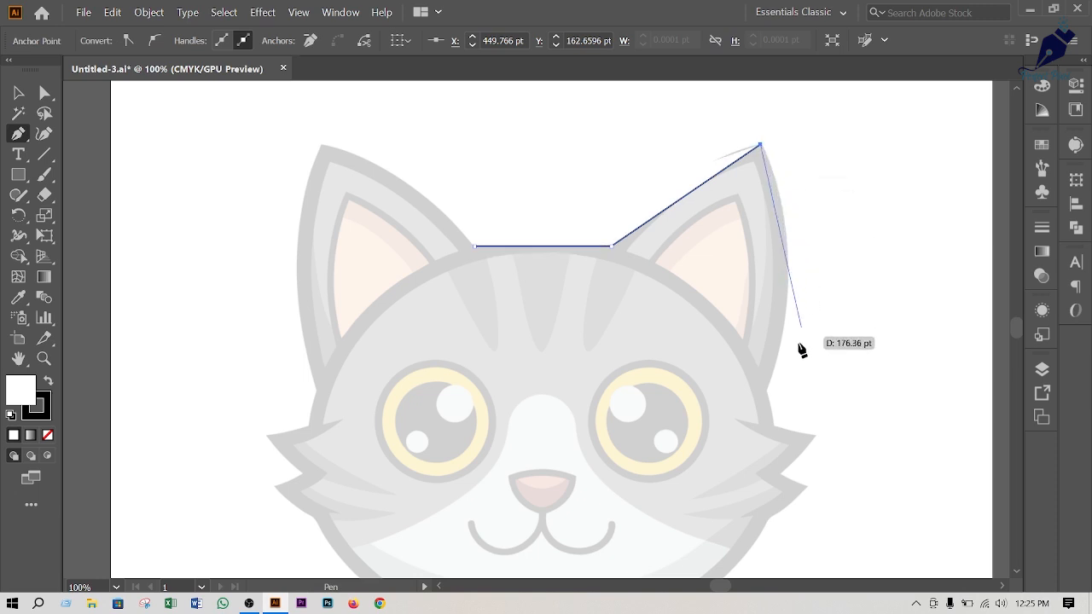
click(767, 391)
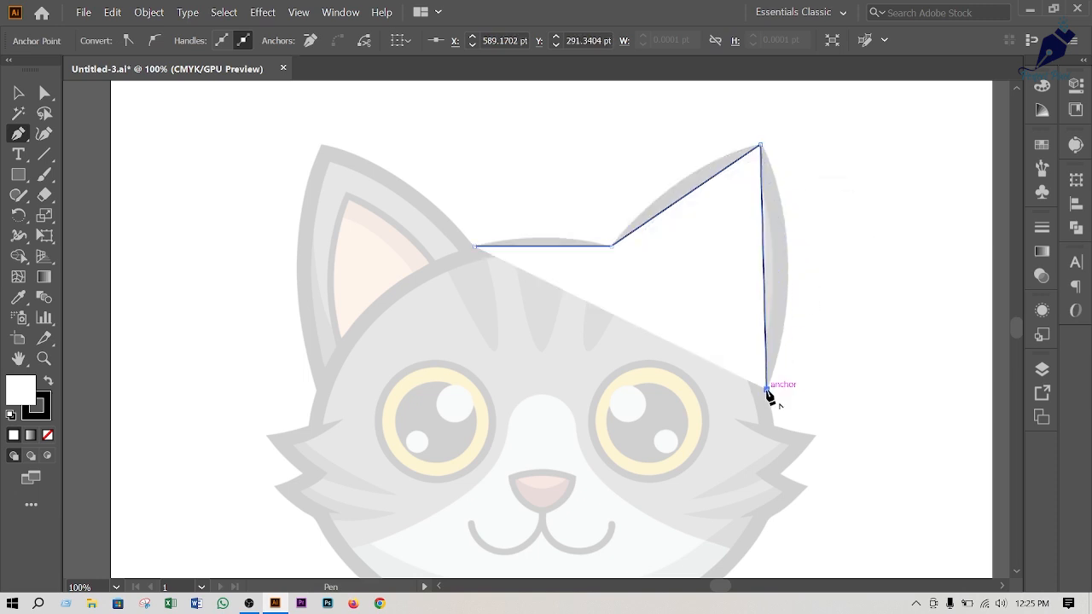
click(48, 436)
scroll(789, 416, down, 1)
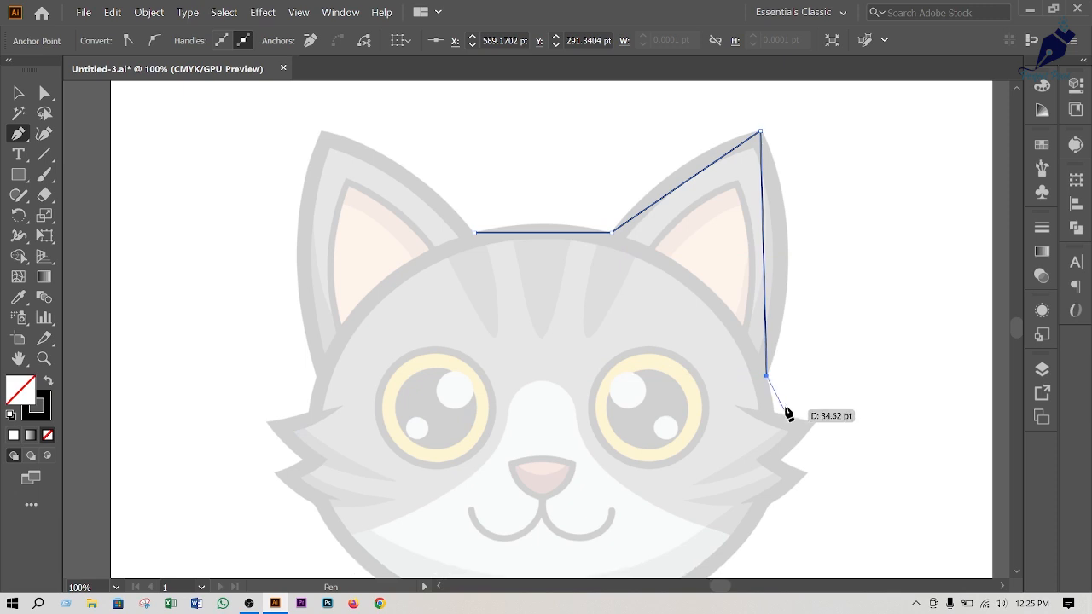
click(773, 410)
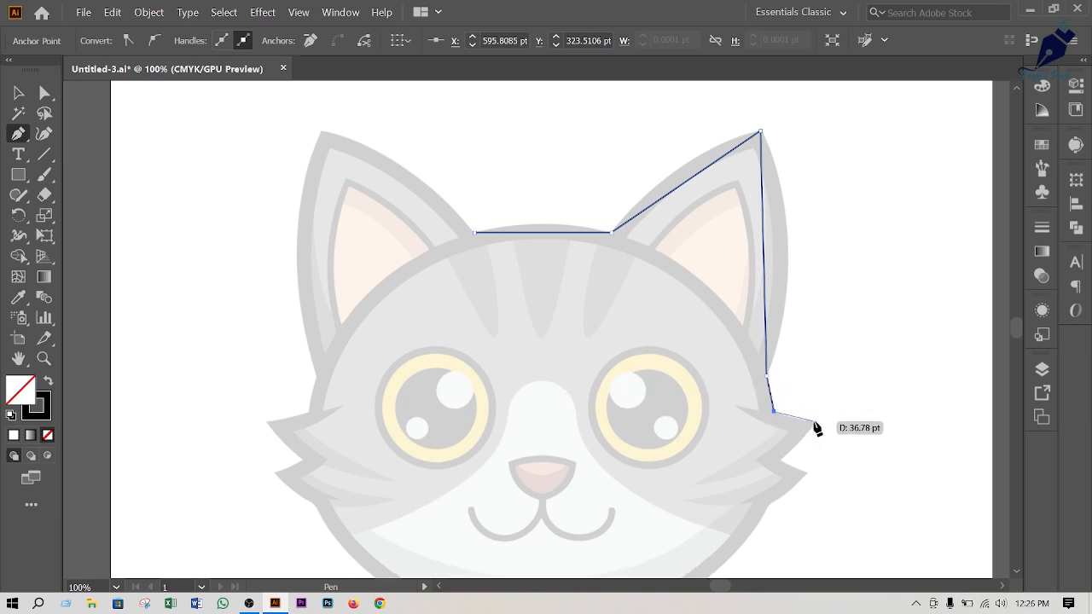
click(814, 421)
click(782, 459)
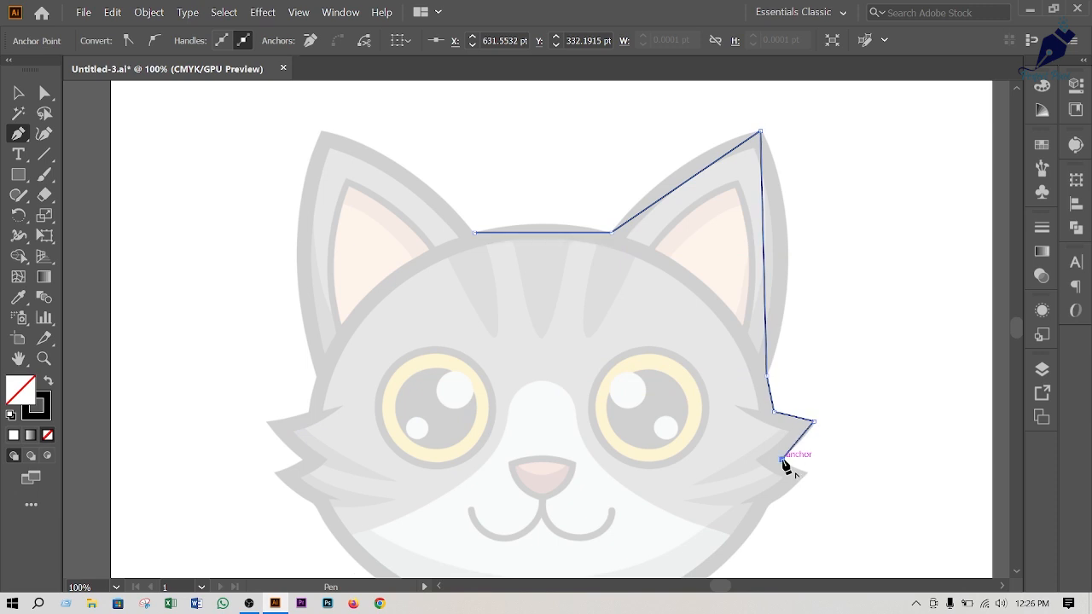
scroll(785, 465, down, 3)
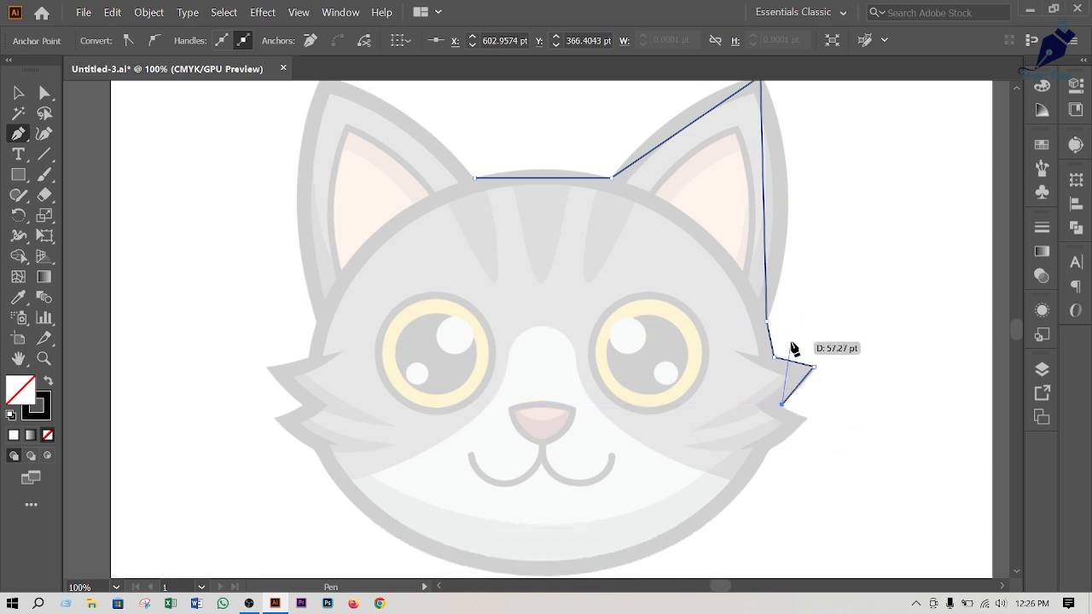
key(ctrl)
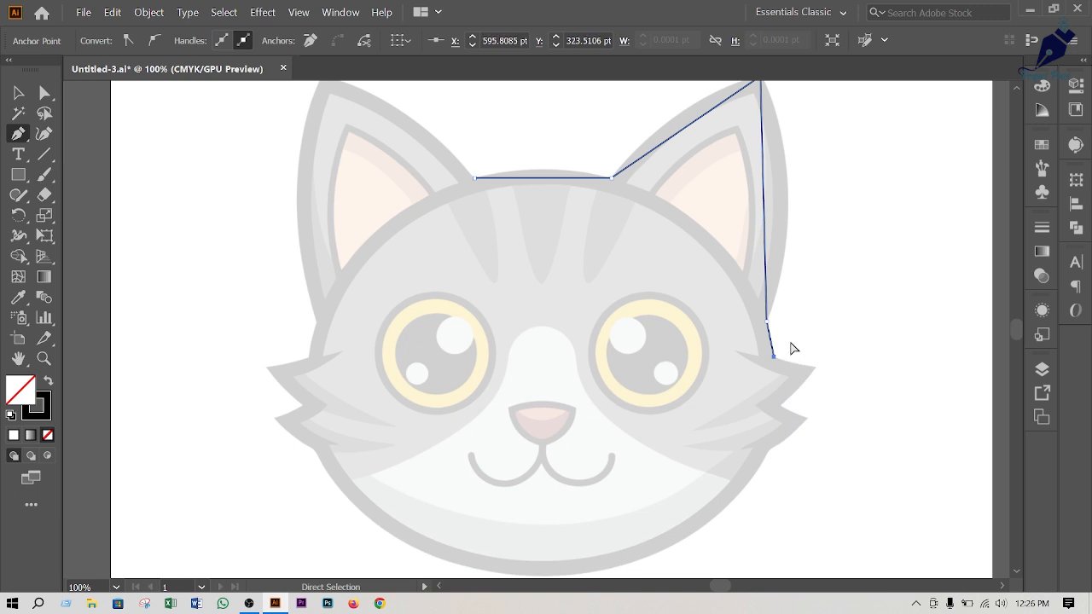
Continue the head outline with straight Pen segments from the right cheek through the chin to the lower left cheek
click(769, 447)
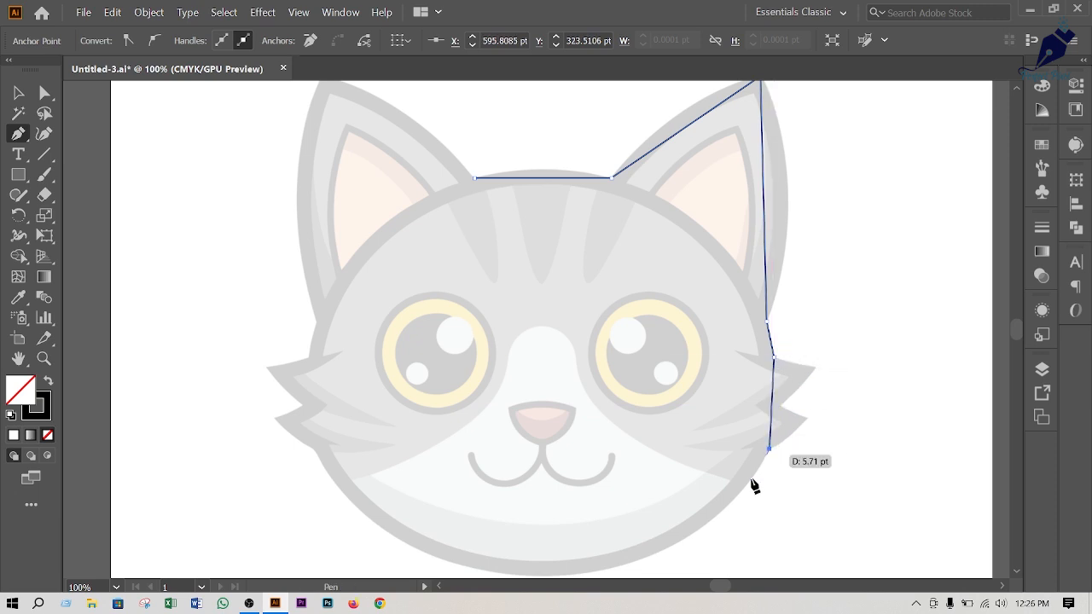
scroll(590, 556, down, 1)
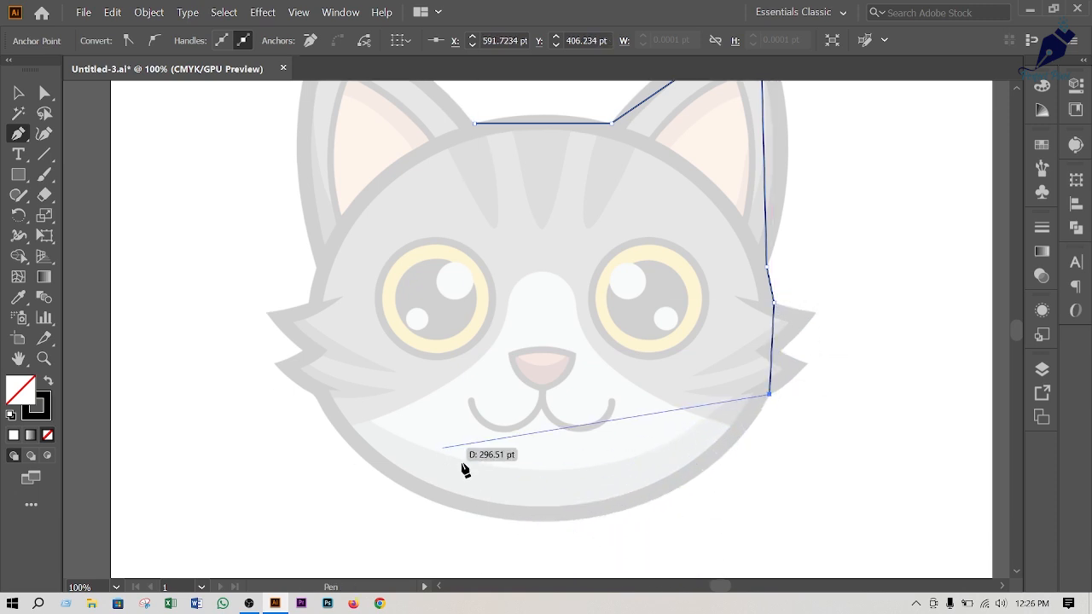
click(578, 518)
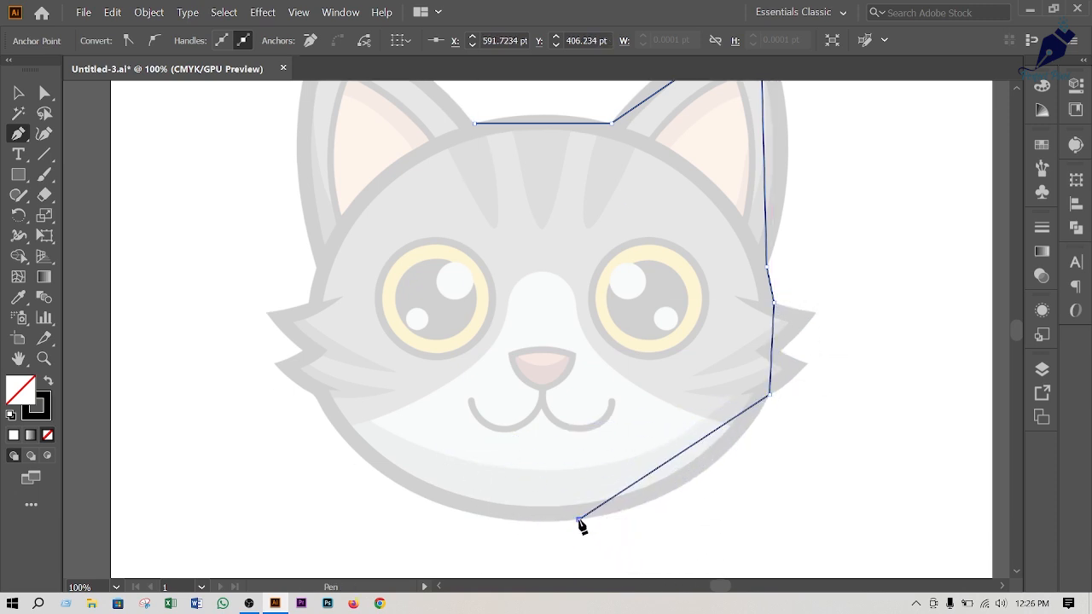
click(315, 398)
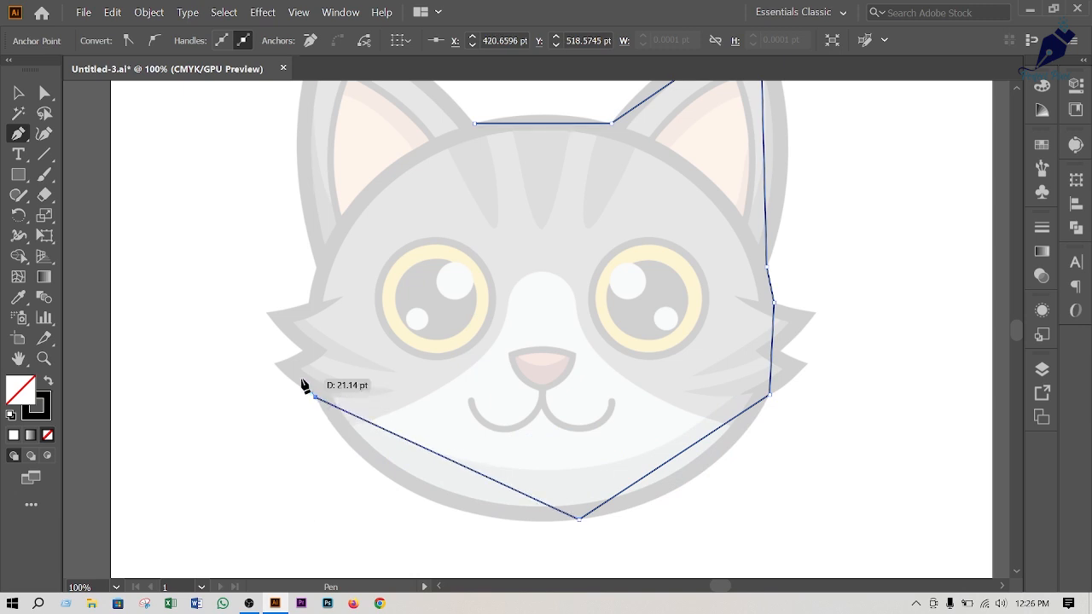
Trace the face's left side and the left ear with straight Pen segments, closing the head outline at its starting anchor
click(309, 301)
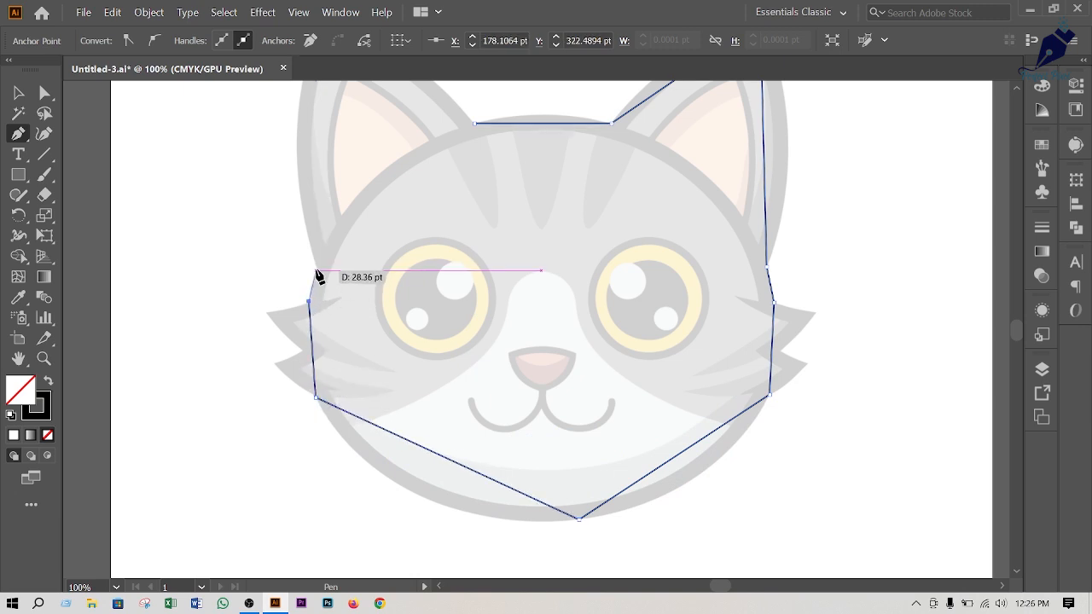
click(316, 269)
scroll(320, 278, up, 1)
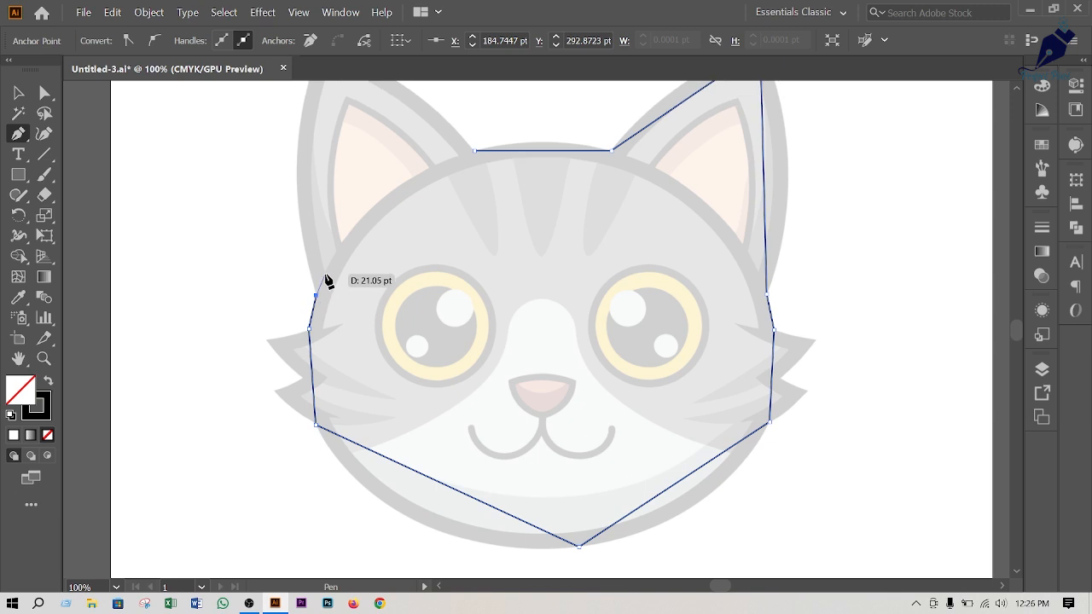
scroll(326, 276, up, 2)
click(321, 103)
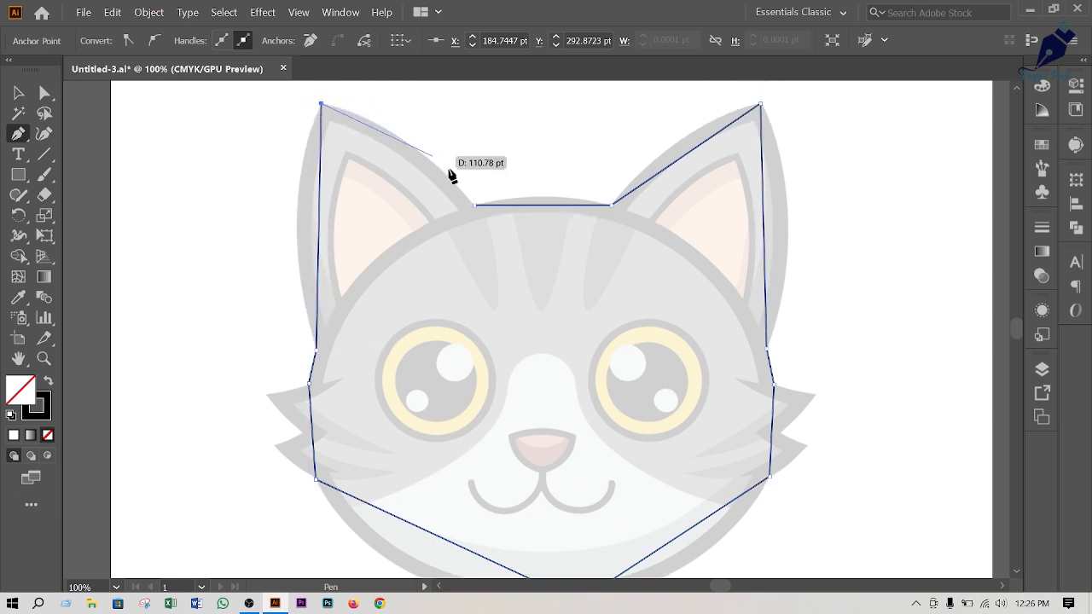
click(474, 206)
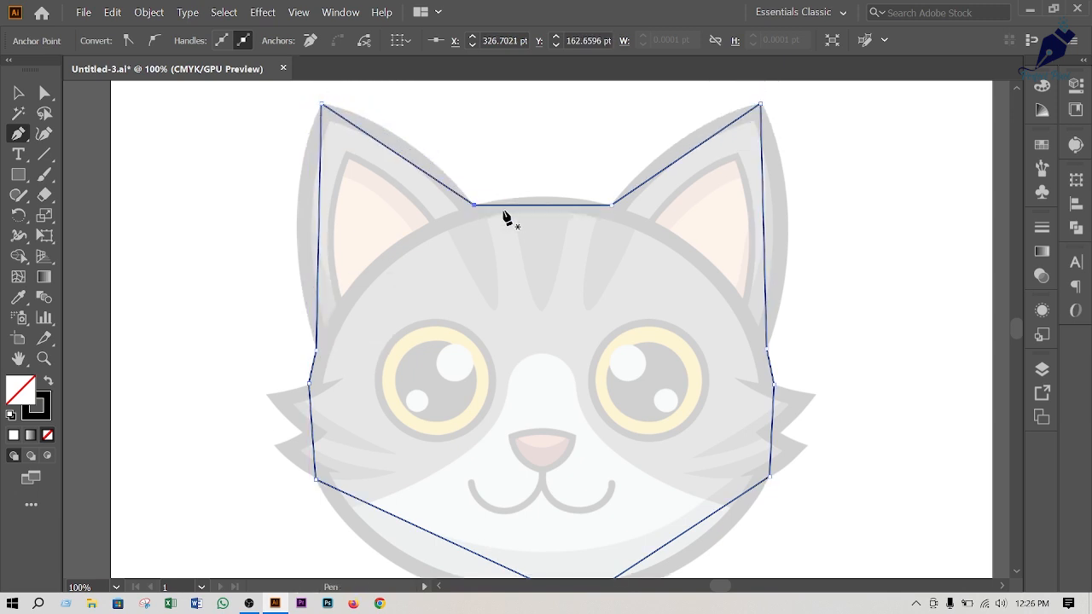
Bend the outline's head top and both edges of the right ear to match the reference with the Curvature tool
click(43, 134)
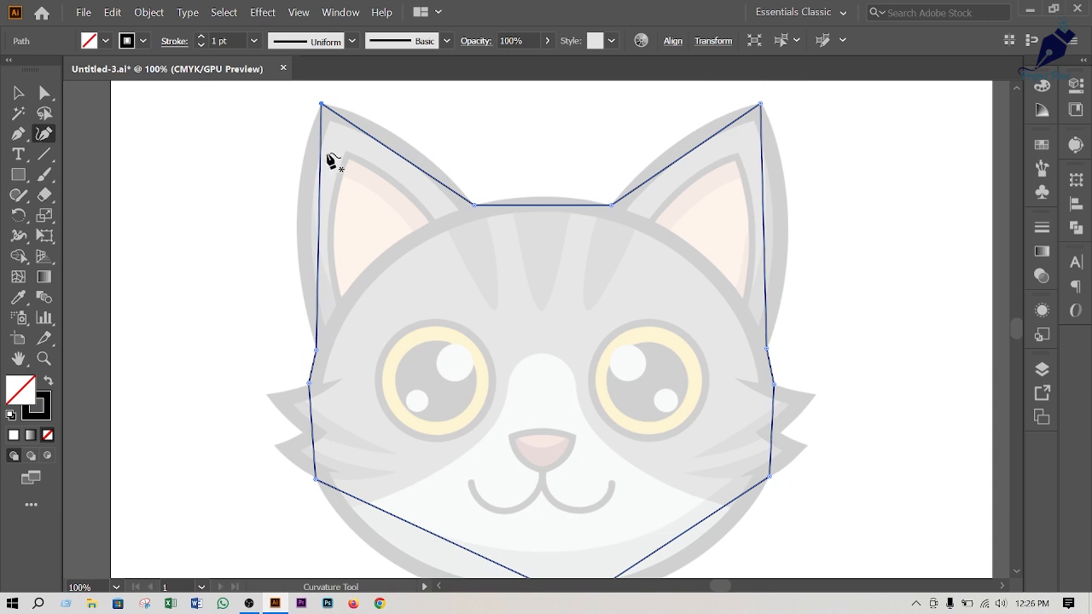
scroll(504, 223, up, 1)
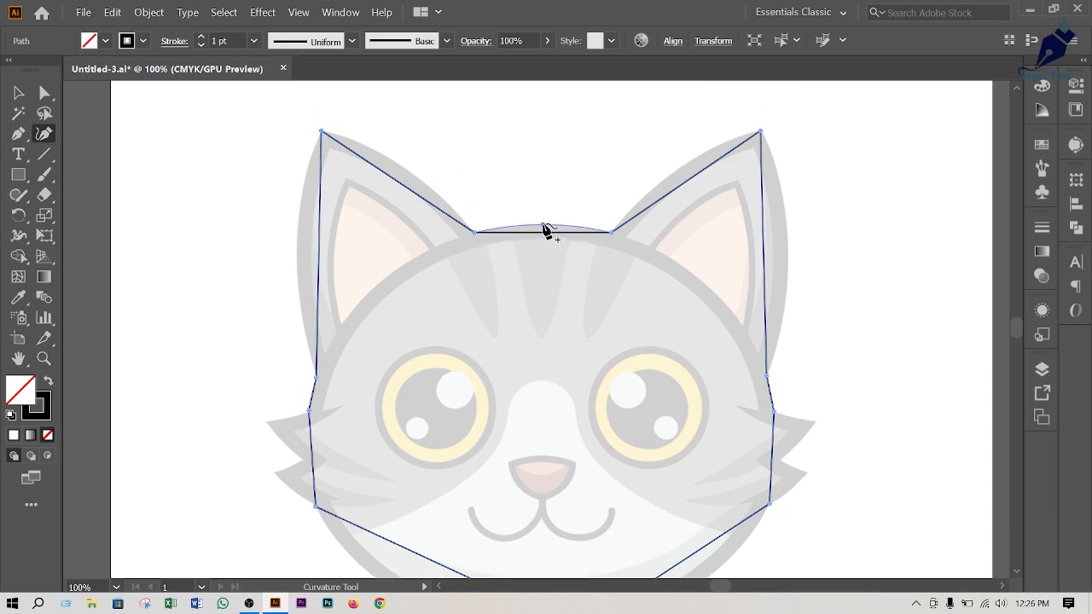
drag(543, 232, 542, 225)
drag(684, 191, 666, 179)
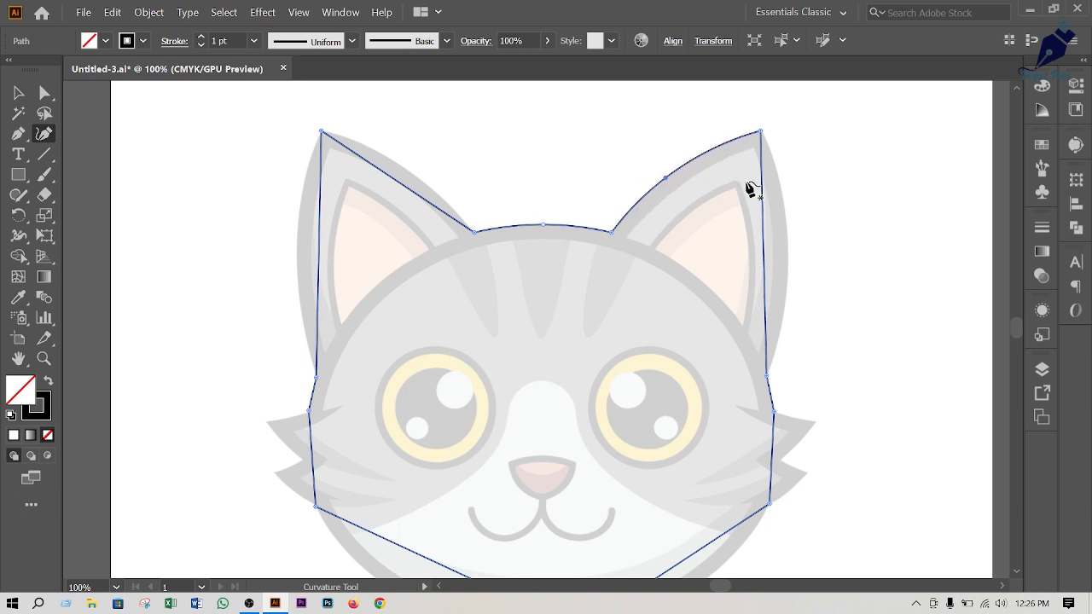
drag(764, 222, 787, 220)
Curve the two straight chin segments outward so the outline follows the reference's rounded jaw
scroll(793, 378, down, 5)
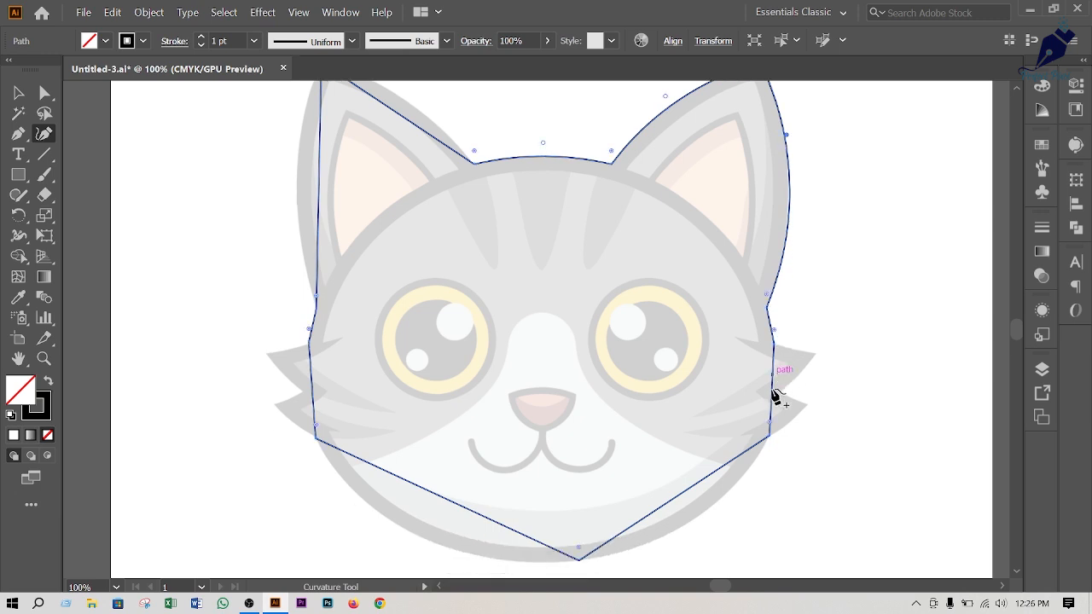
scroll(758, 405, down, 1)
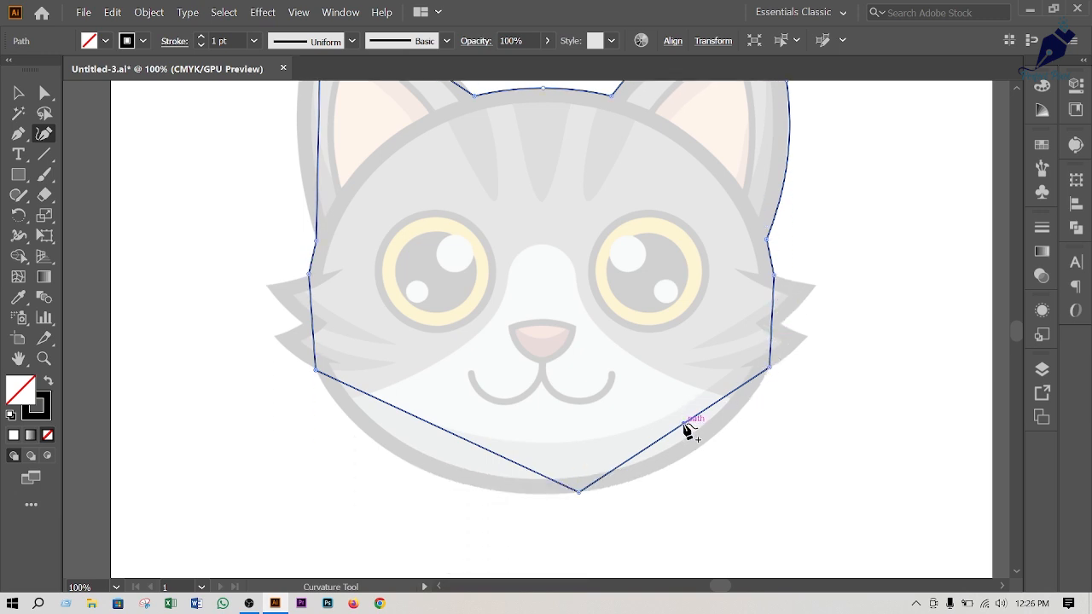
drag(685, 427, 694, 451)
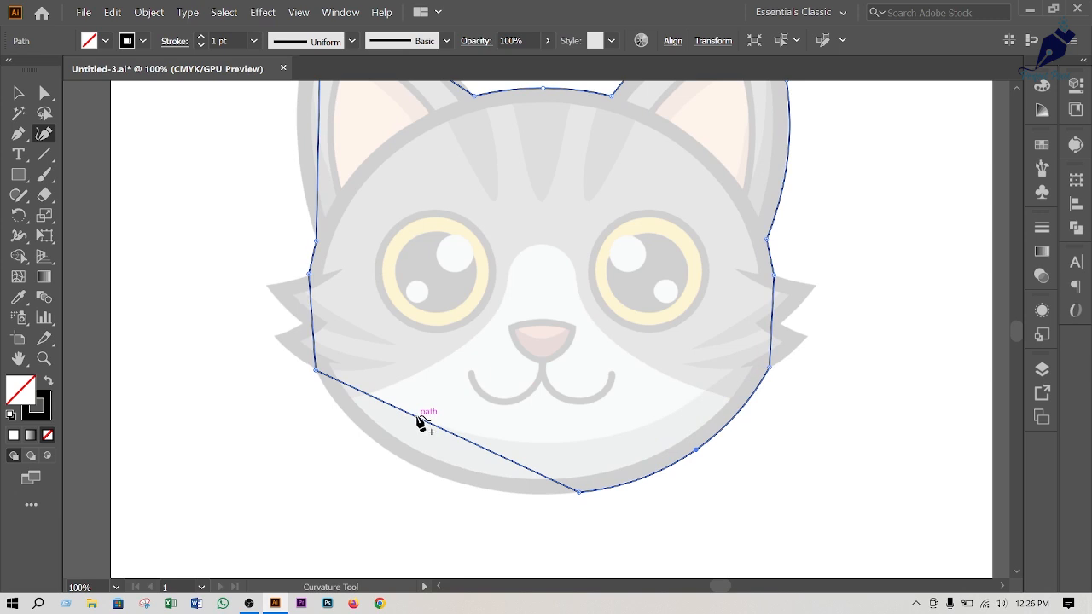
drag(418, 418, 395, 451)
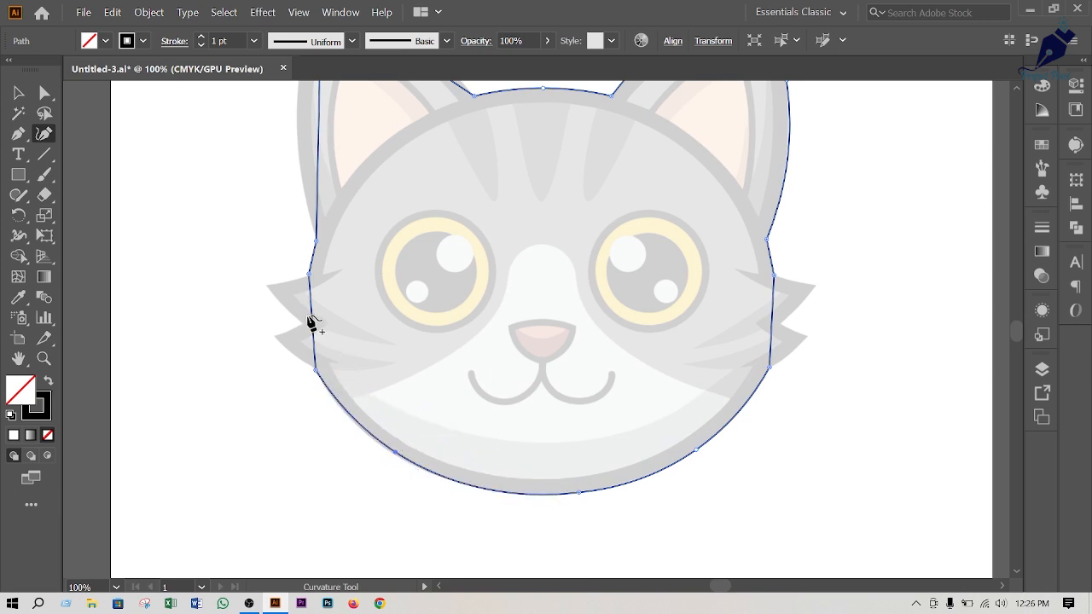
Bend both edges of the left ear to match the reference, and deselect the head outline
scroll(332, 229, up, 3)
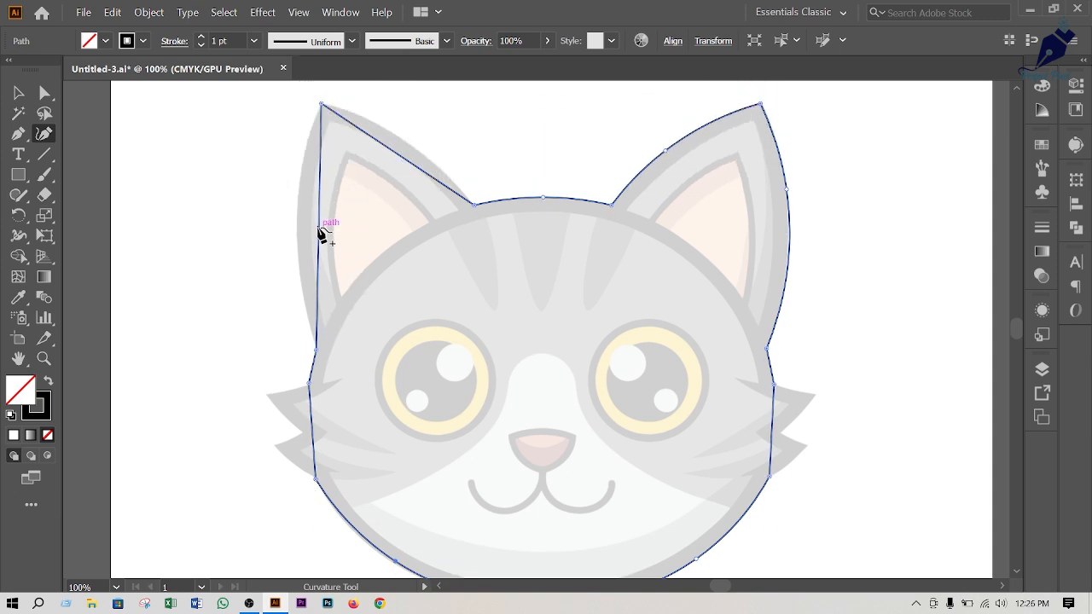
drag(319, 228, 296, 229)
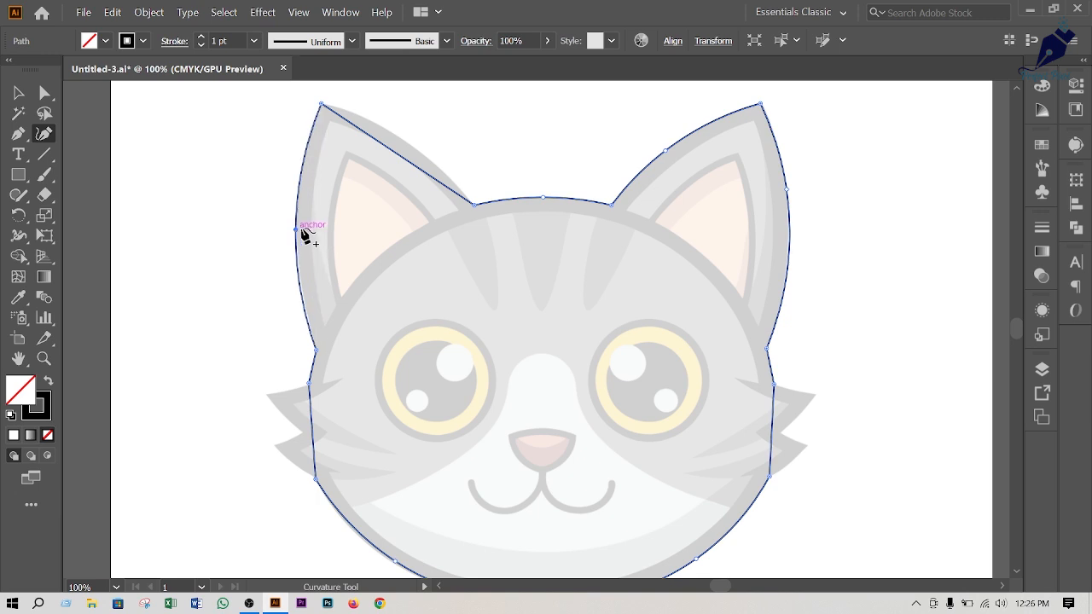
drag(395, 156, 407, 141)
scroll(633, 369, down, 2)
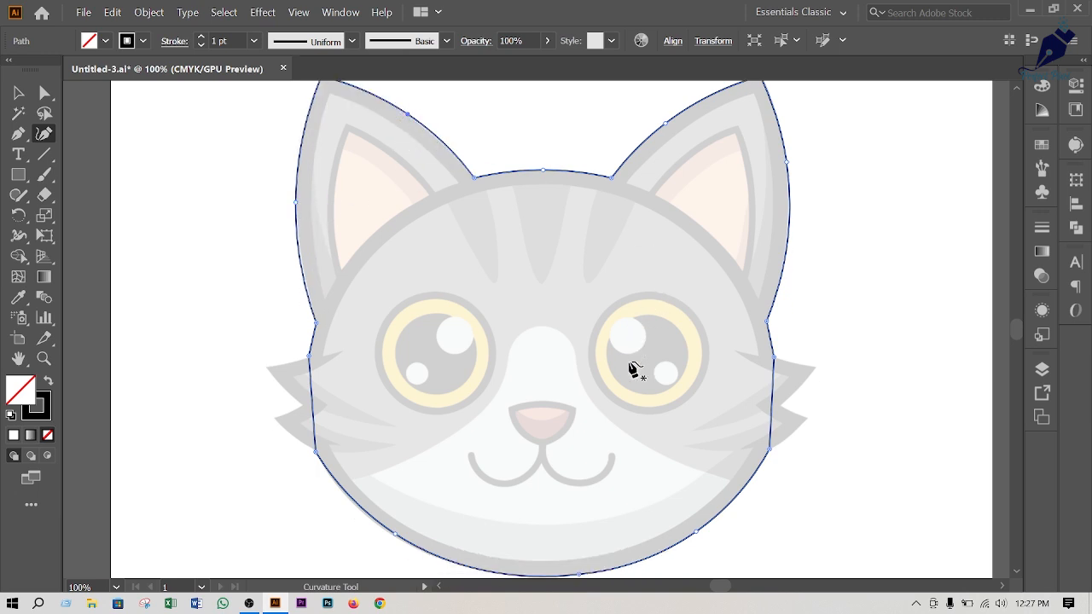
click(17, 95)
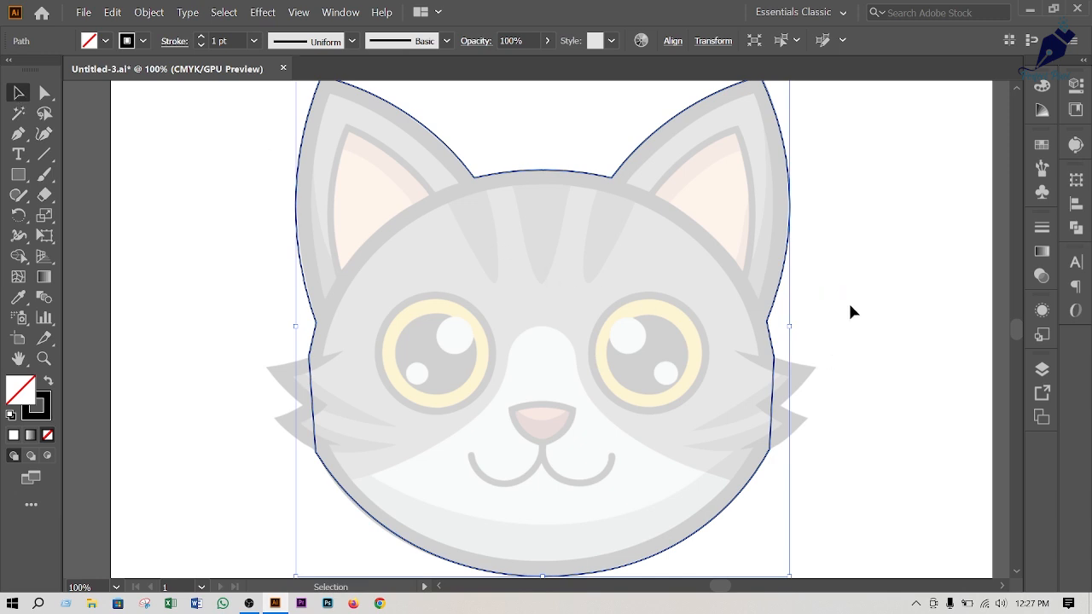
scroll(845, 312, up, 2)
scroll(836, 326, down, 2)
key(a)
click(852, 300)
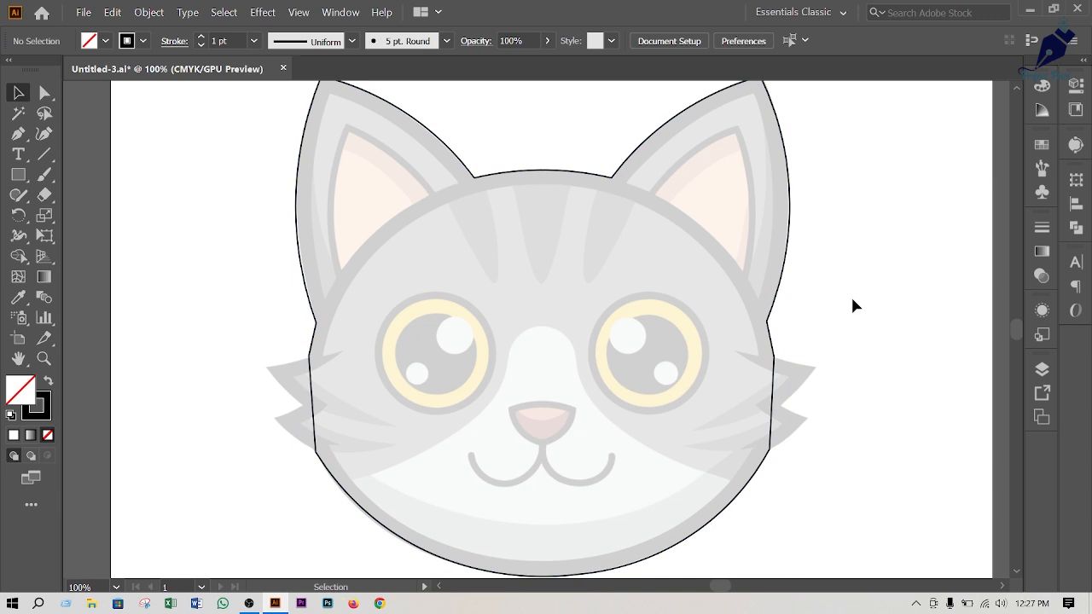
Trace the left cheek's two fur tufts as an open zigzag path with straight Pen segments
click(19, 135)
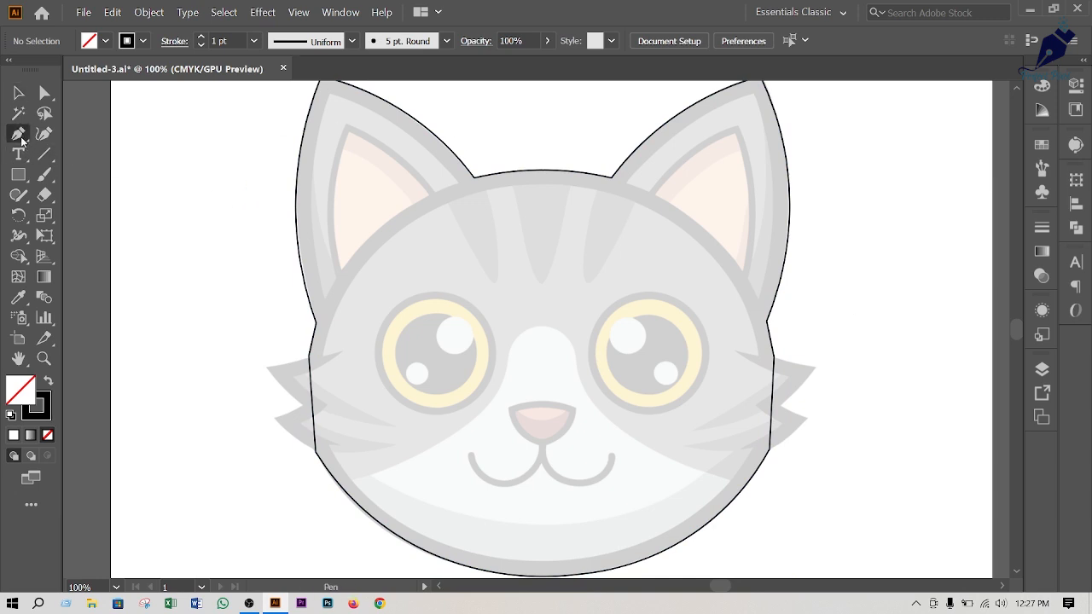
click(340, 352)
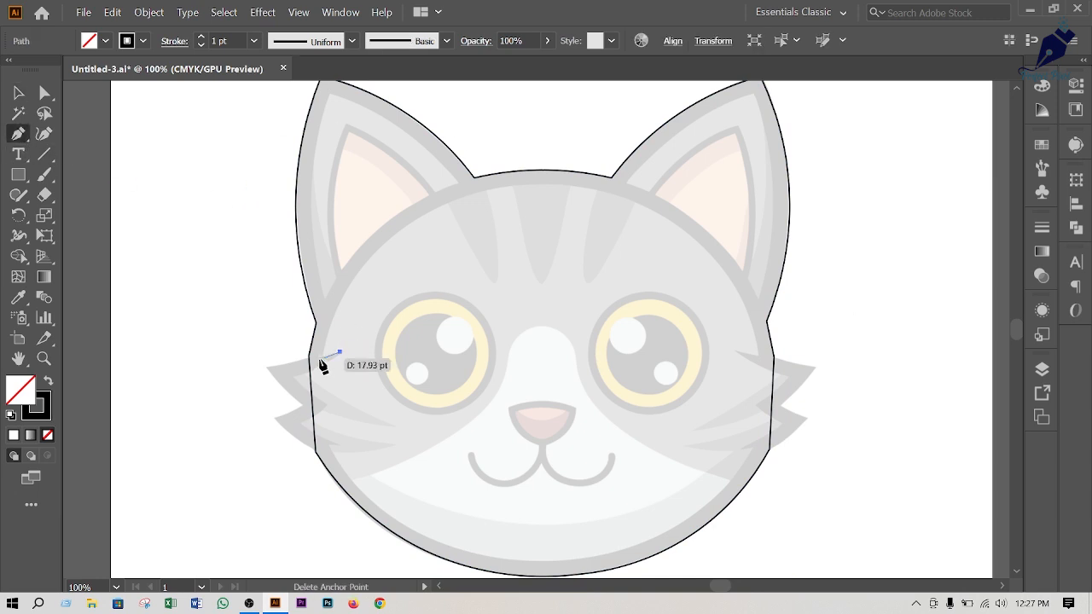
click(267, 367)
click(304, 404)
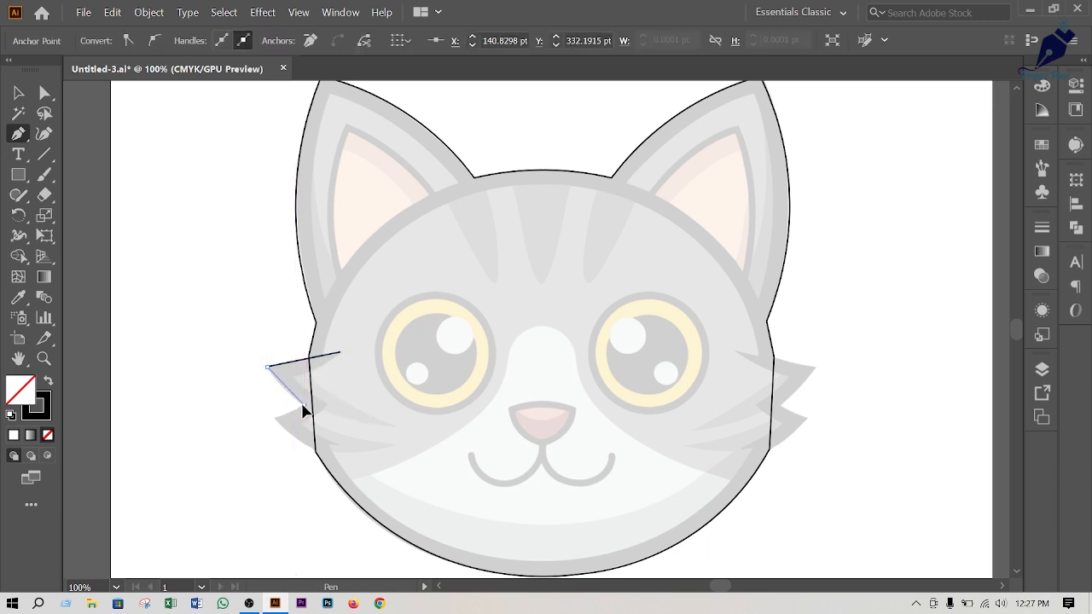
click(275, 419)
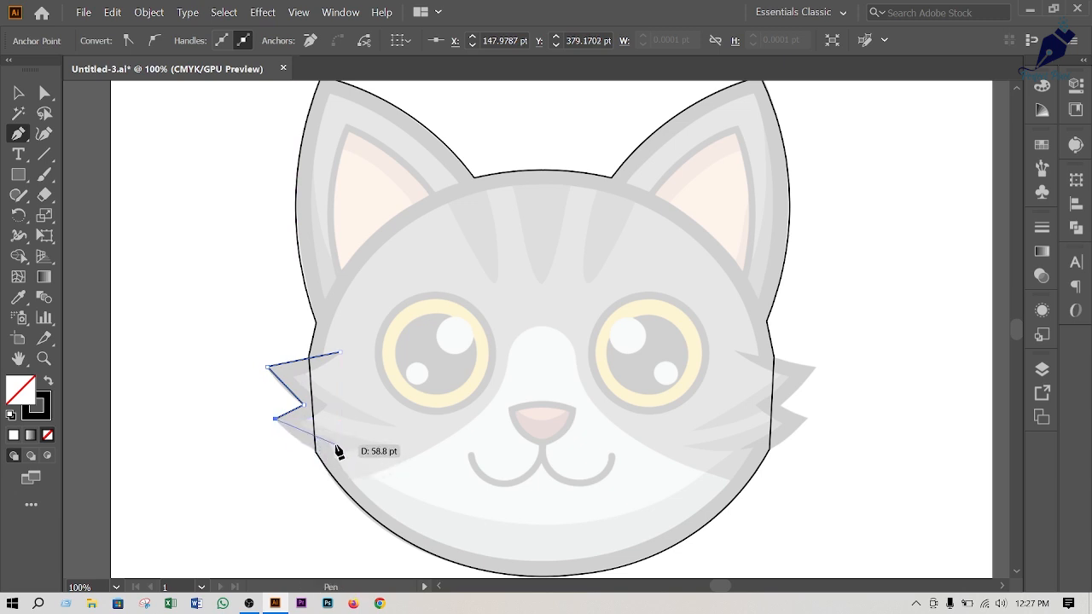
click(337, 445)
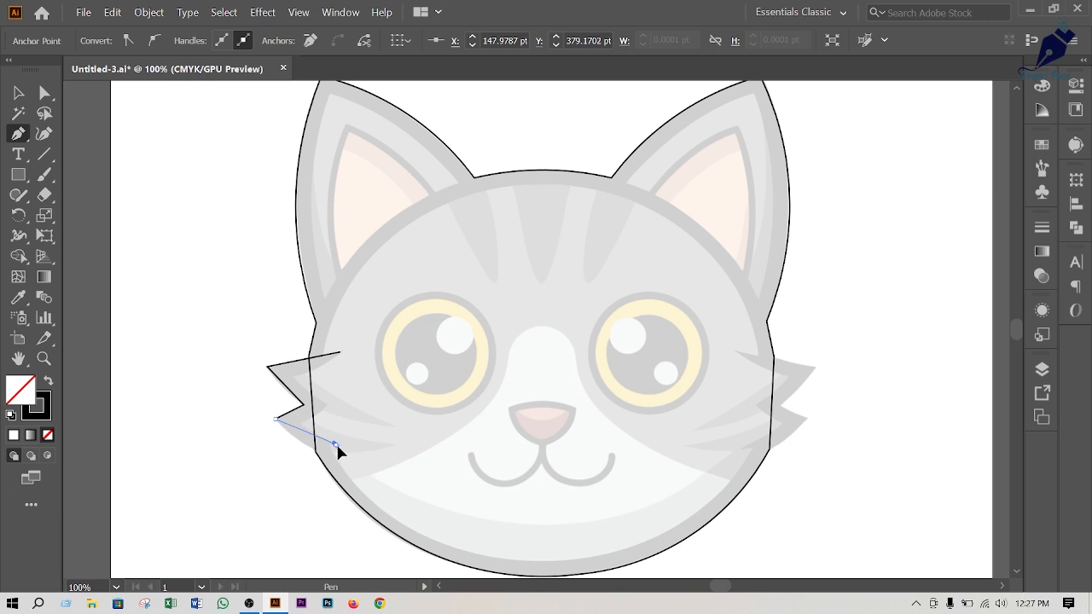
drag(337, 445, 338, 448)
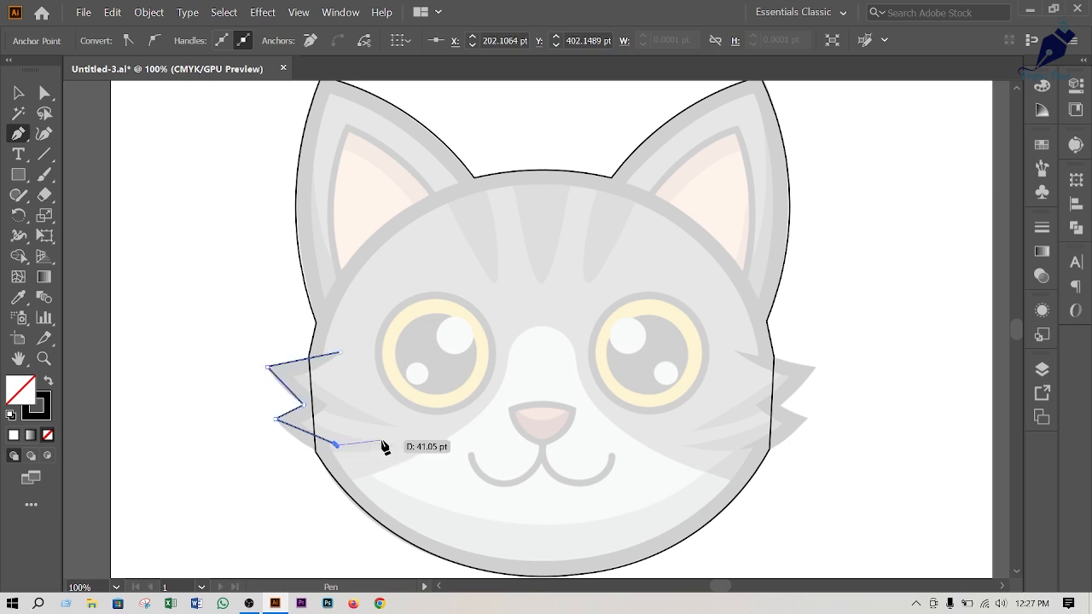
key(Escape)
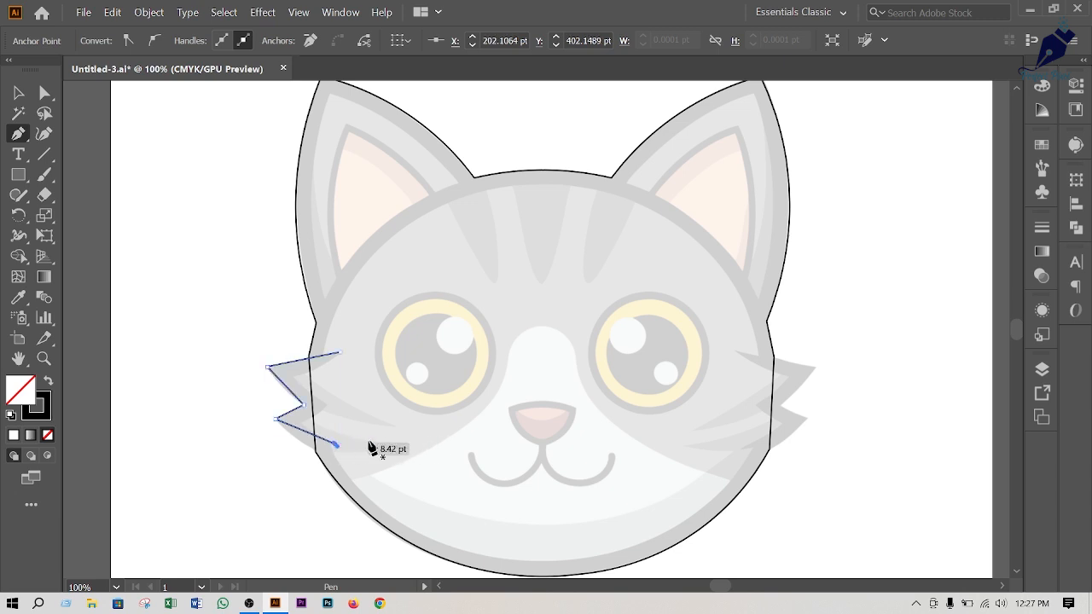
Trace the right cheek's two fur tufts as a separate open zigzag Pen path
click(738, 352)
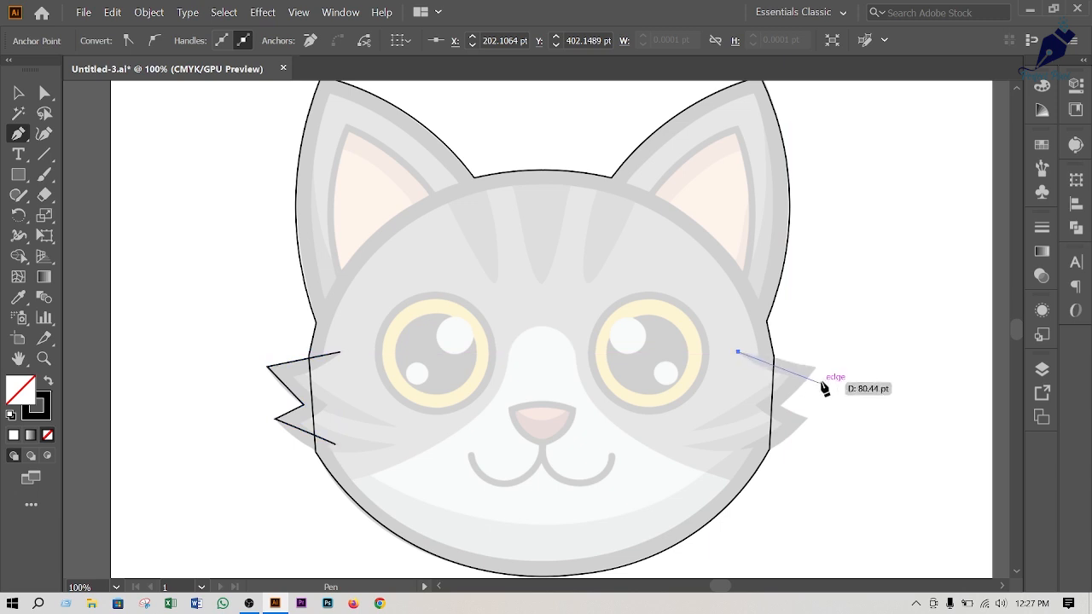
click(815, 367)
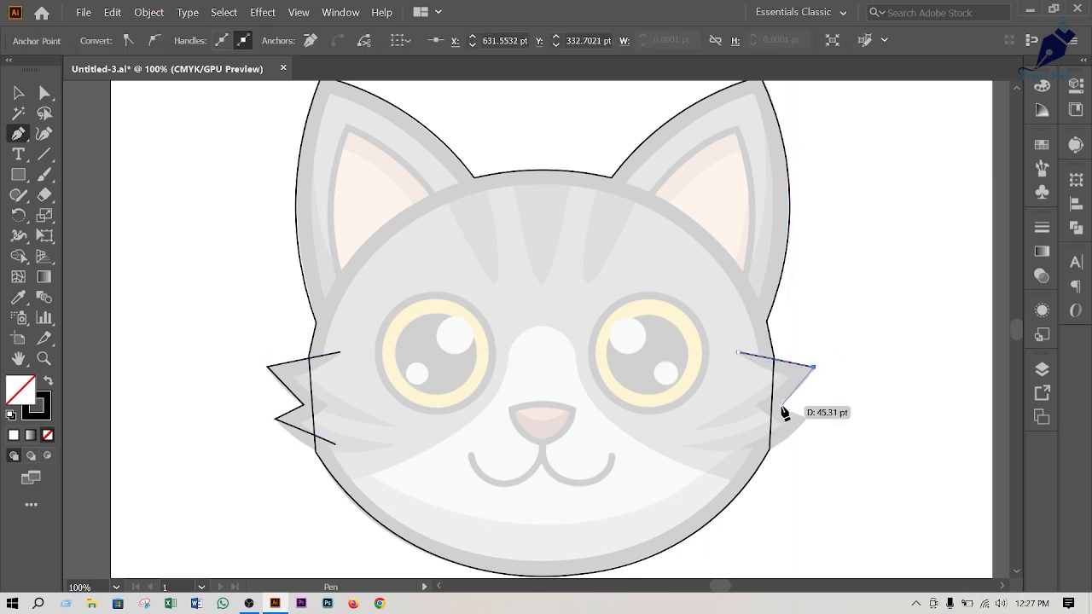
click(780, 405)
click(804, 418)
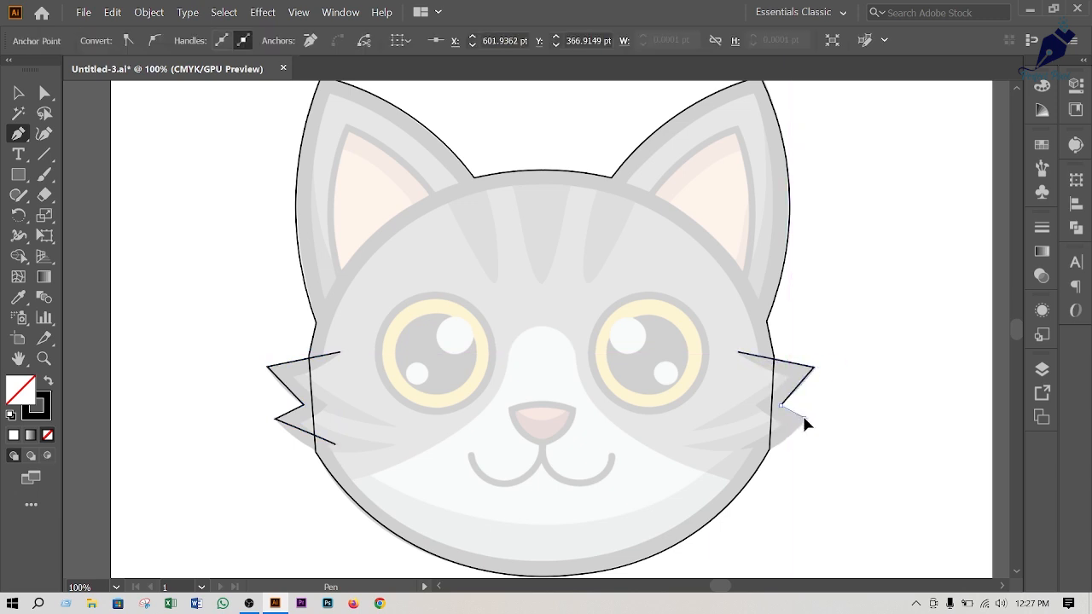
click(746, 447)
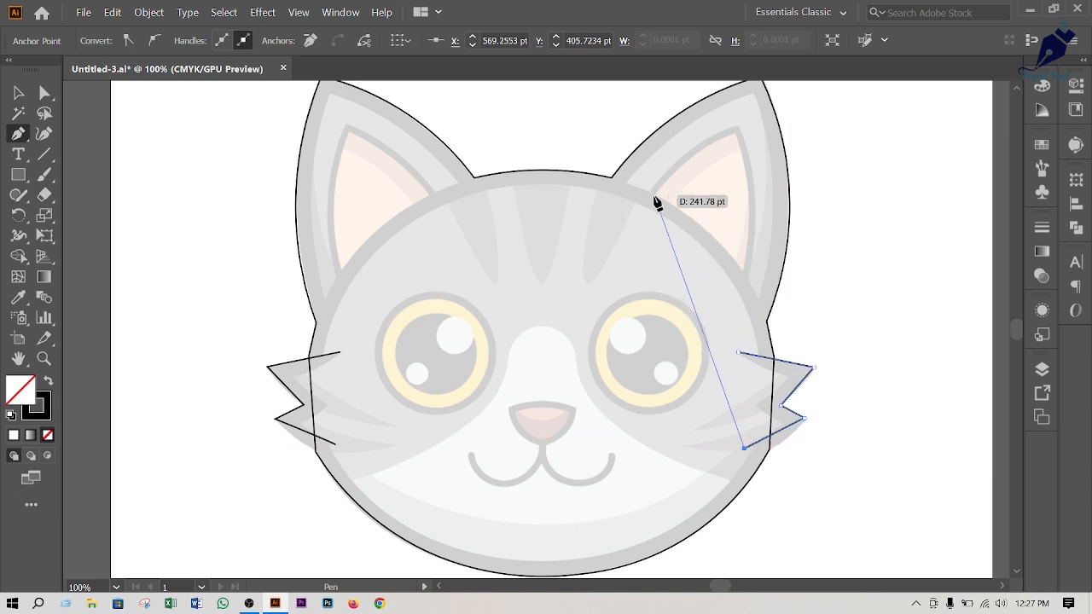
key(Escape)
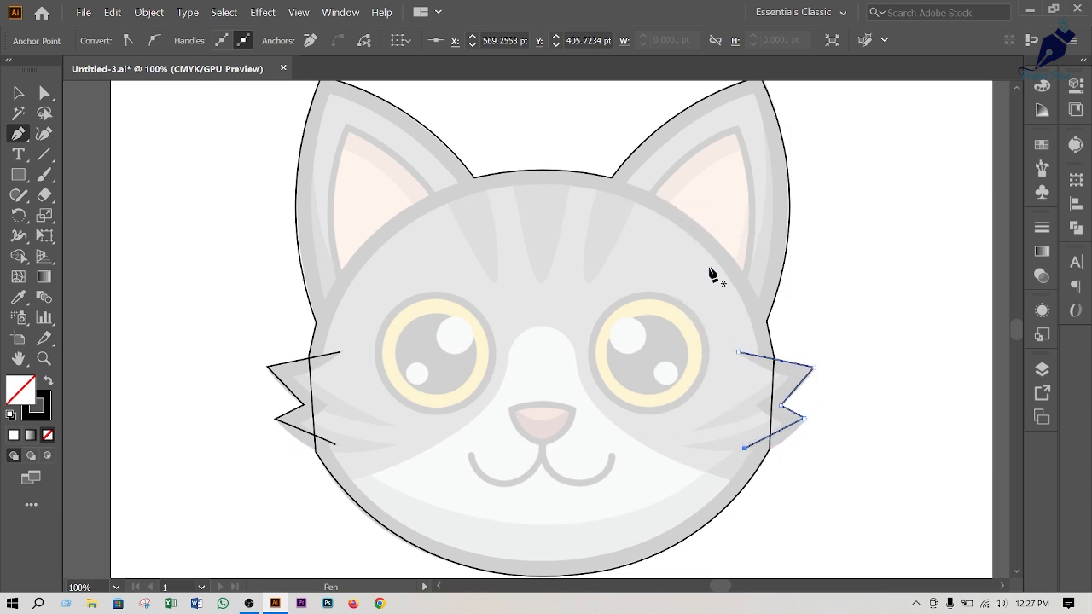
Trace the right inner ear as a closed three-point triangle with straight Pen segments, leaving the right cheek path deselected
ctrl+click(655, 196)
click(654, 194)
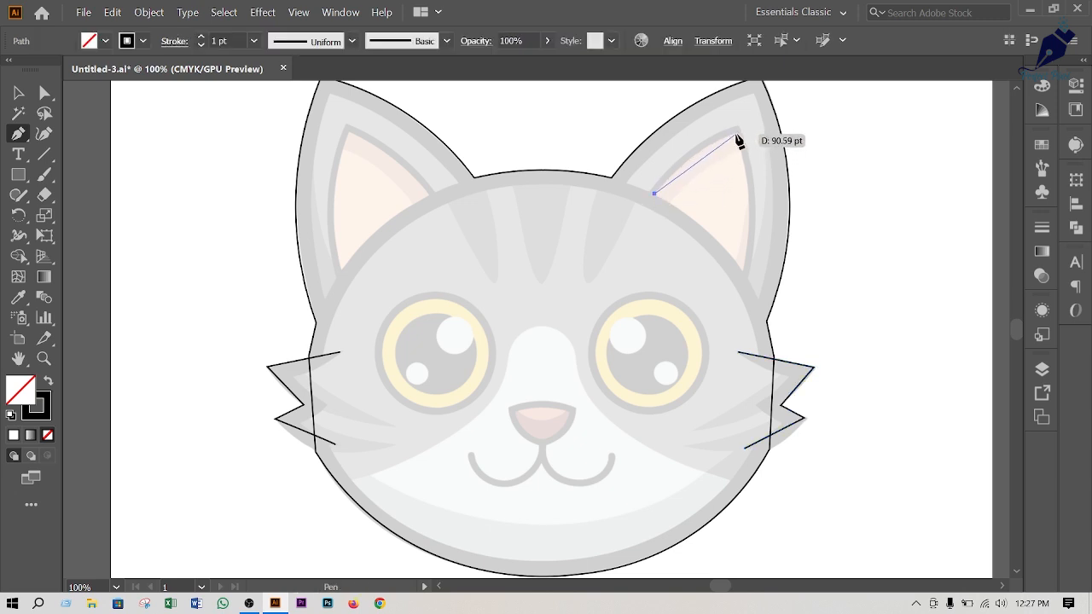
click(736, 135)
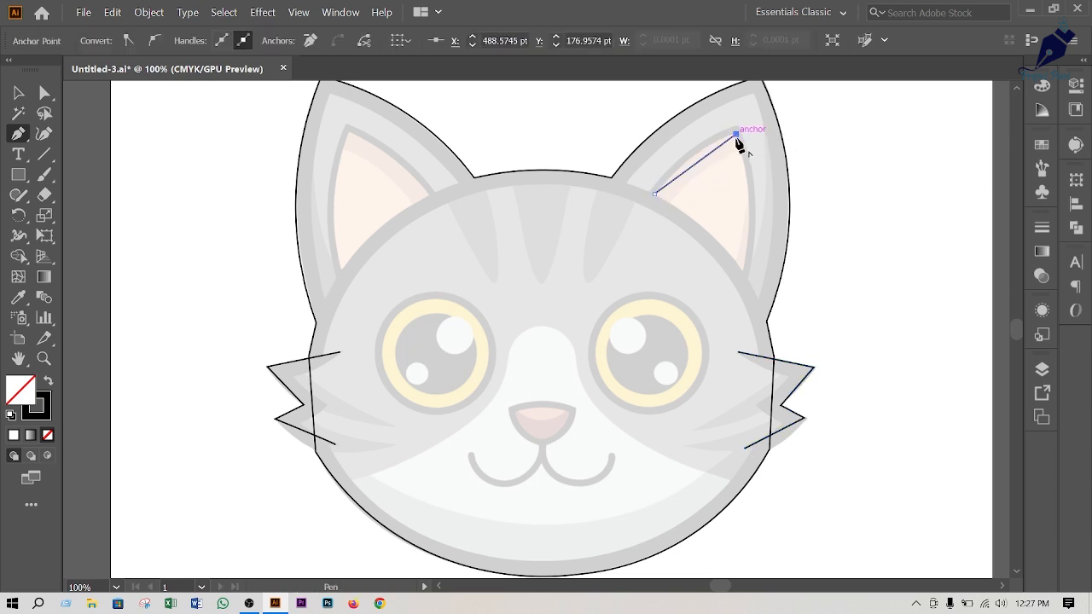
click(741, 268)
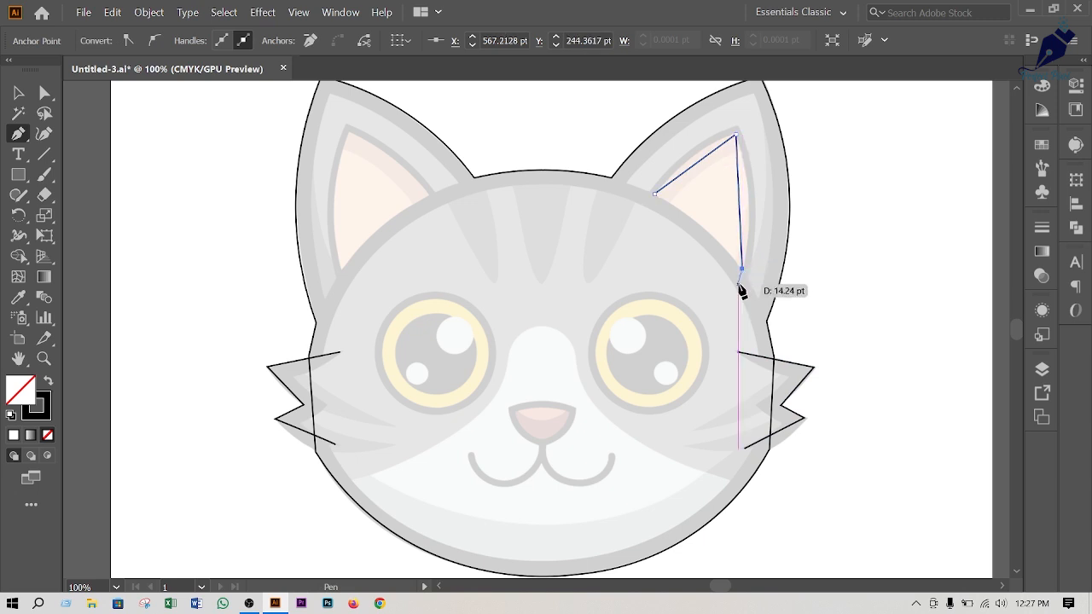
click(654, 194)
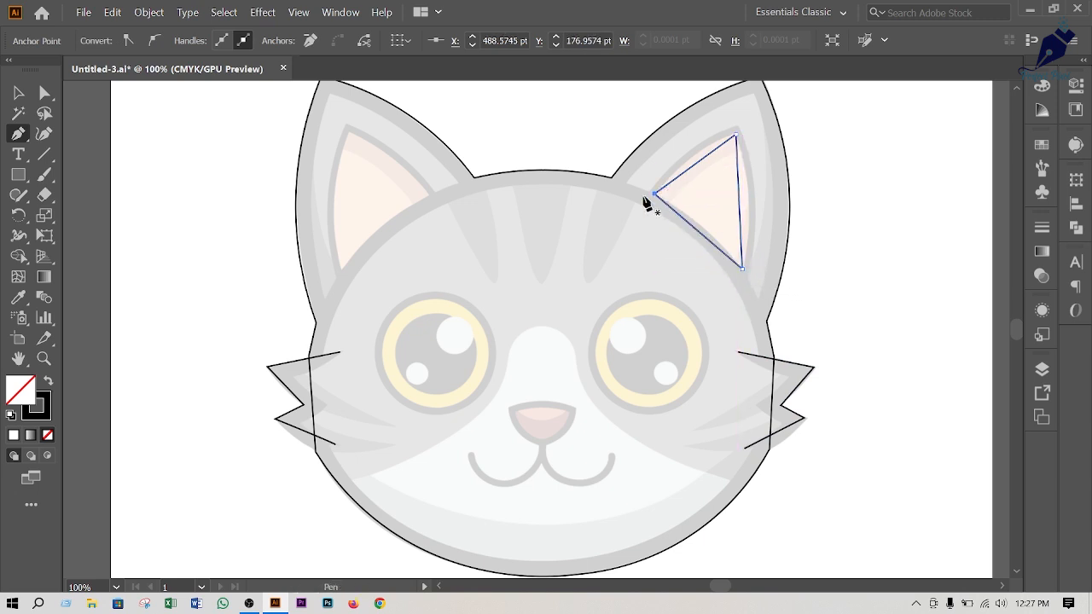
Trace the left inner ear as a closed triangle with straight Pen segments
click(429, 194)
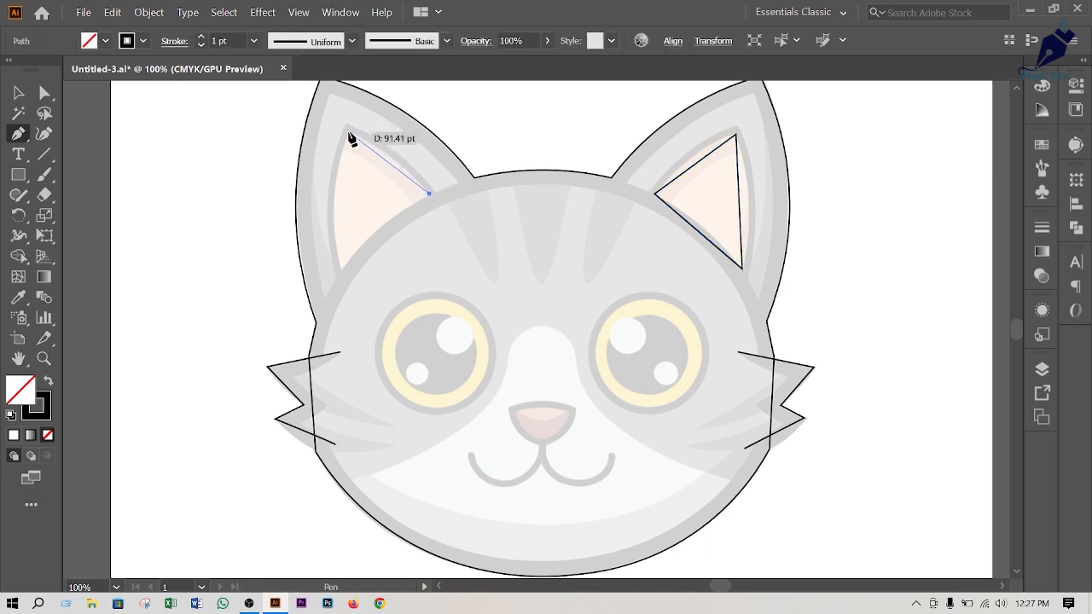
click(348, 133)
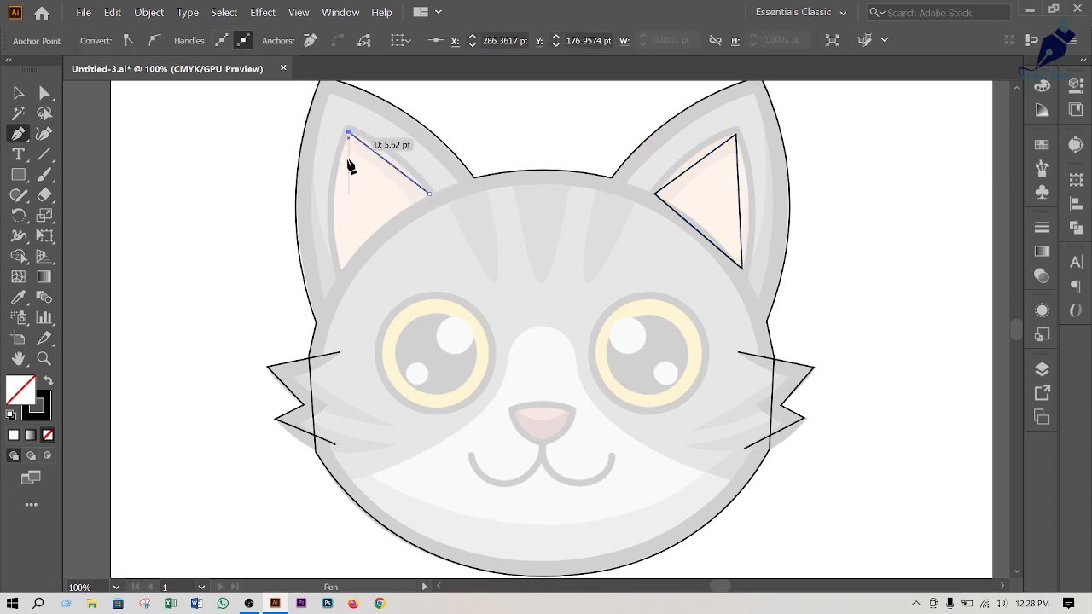
click(340, 268)
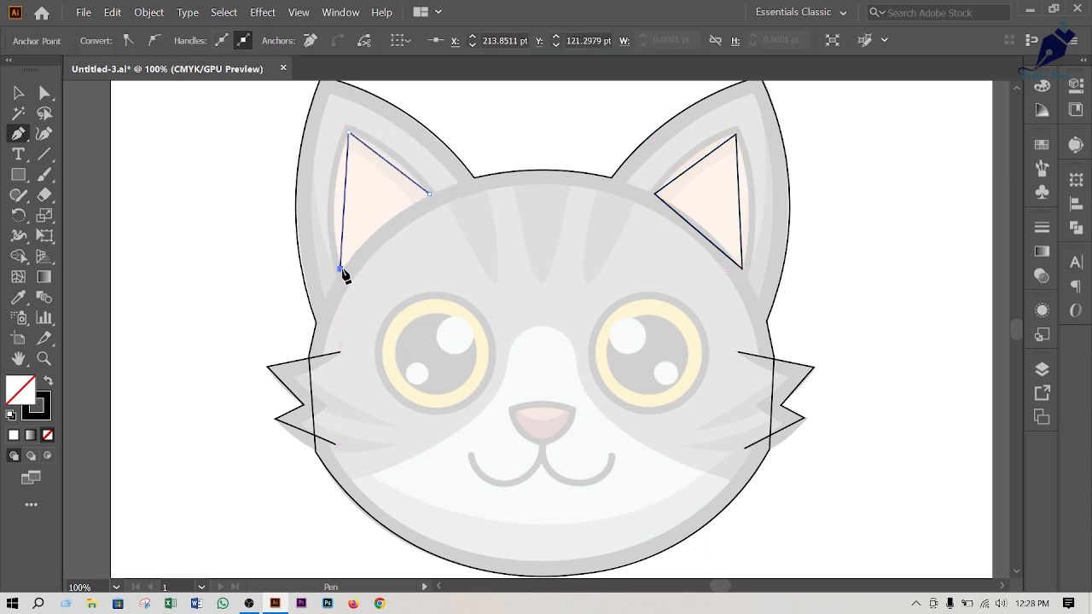
click(428, 194)
Trace the nose as a closed, downward-pointing triangle with straight Pen segments
scroll(641, 359, down, 1)
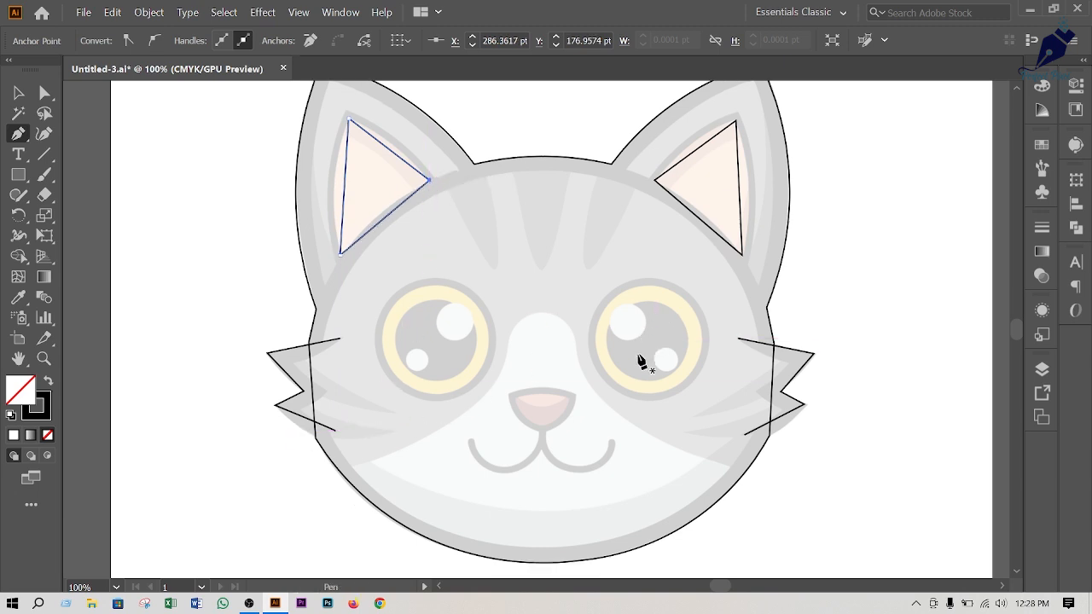
scroll(642, 361, down, 3)
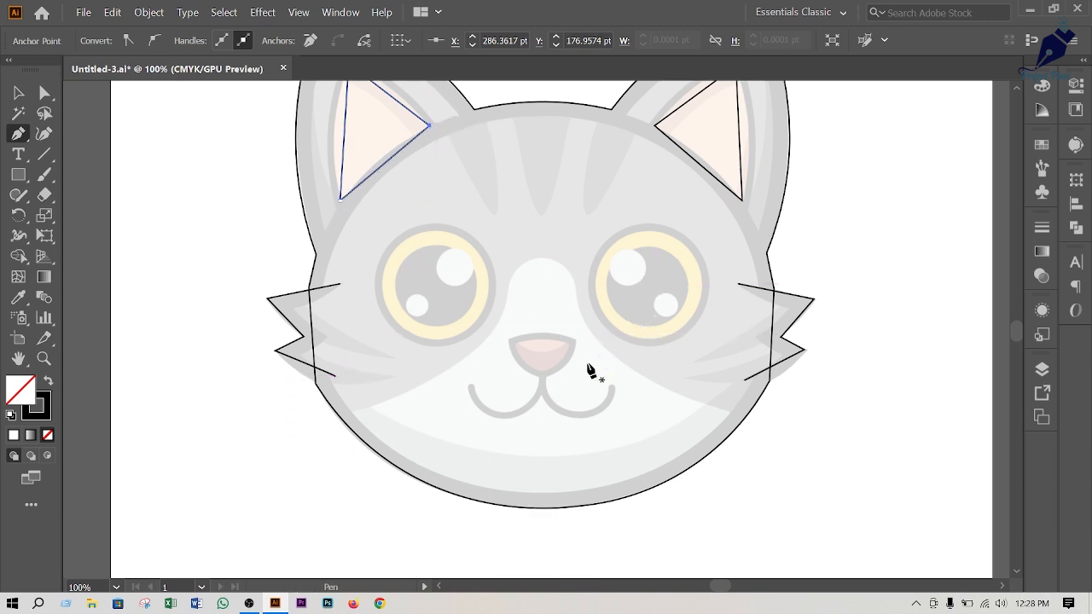
click(509, 340)
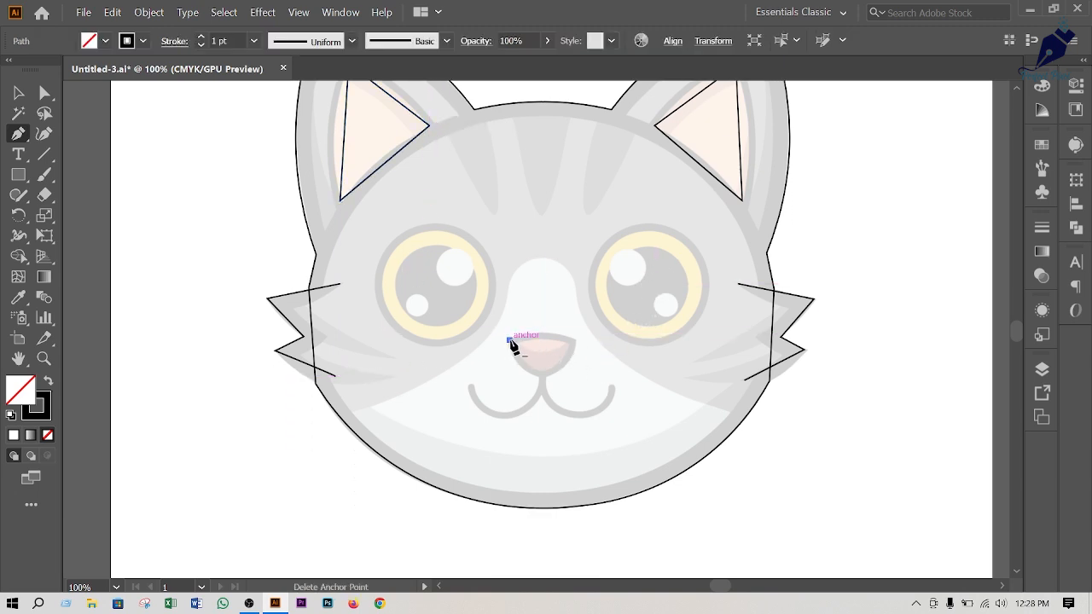
click(576, 340)
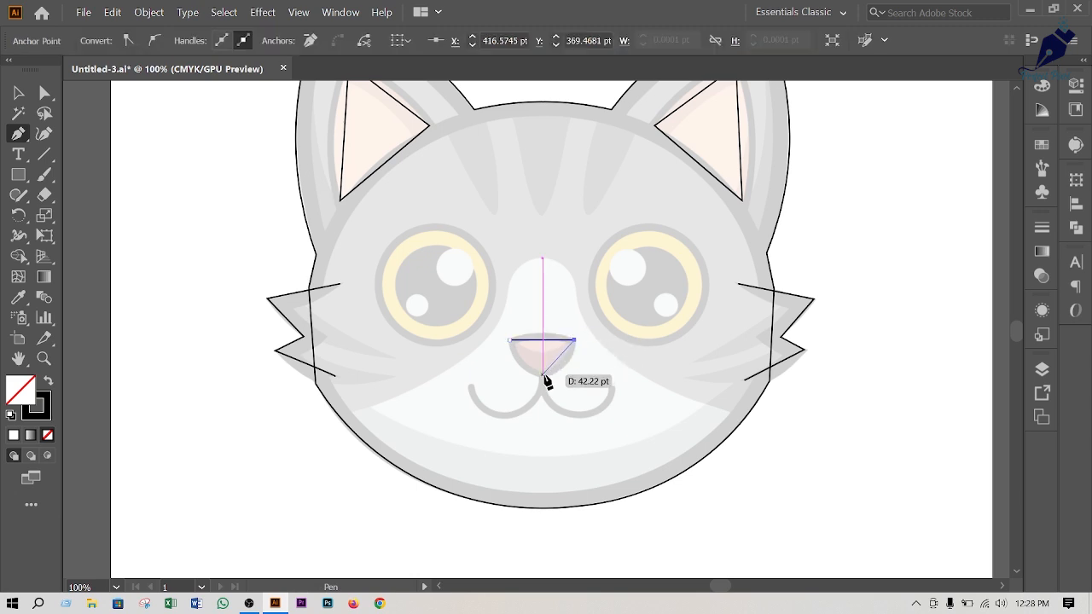
click(544, 376)
click(511, 340)
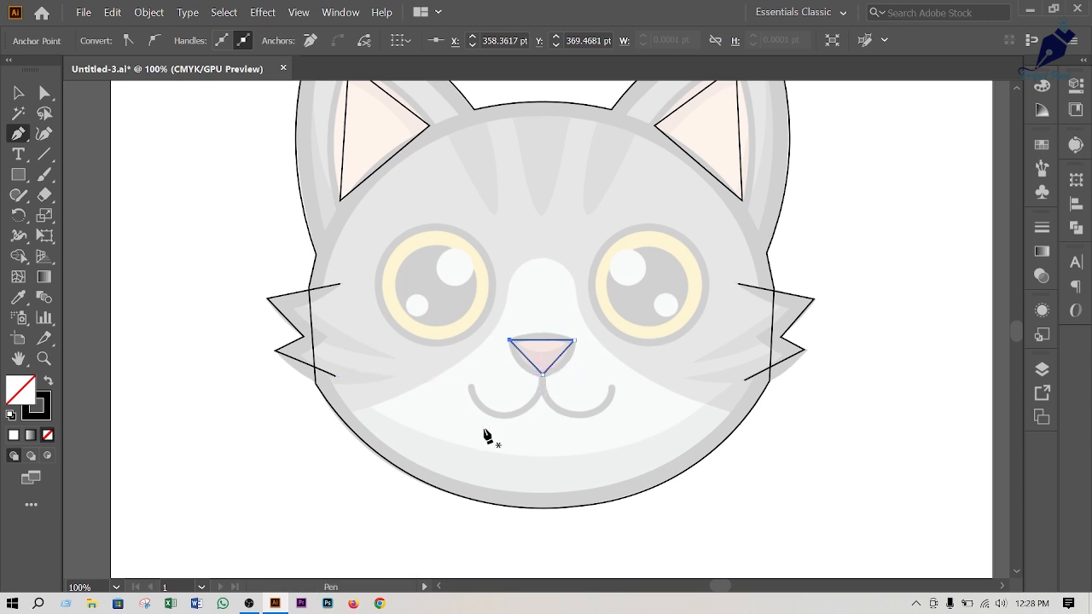
Trace the mouth as an open W-shaped Pen path whose middle point meets the bottom tip of the nose
click(470, 389)
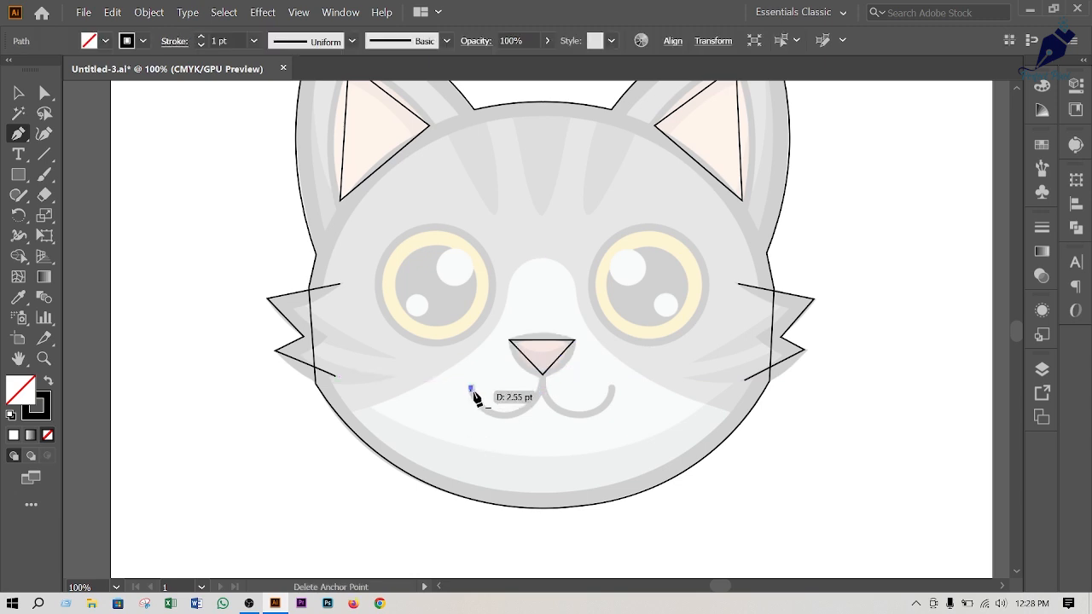
click(509, 416)
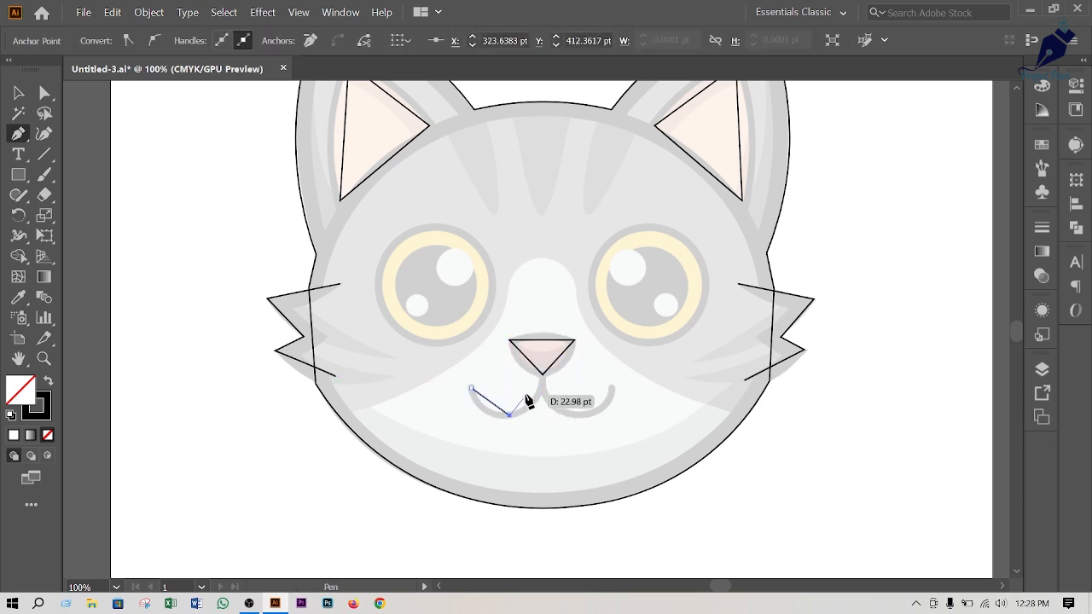
click(543, 374)
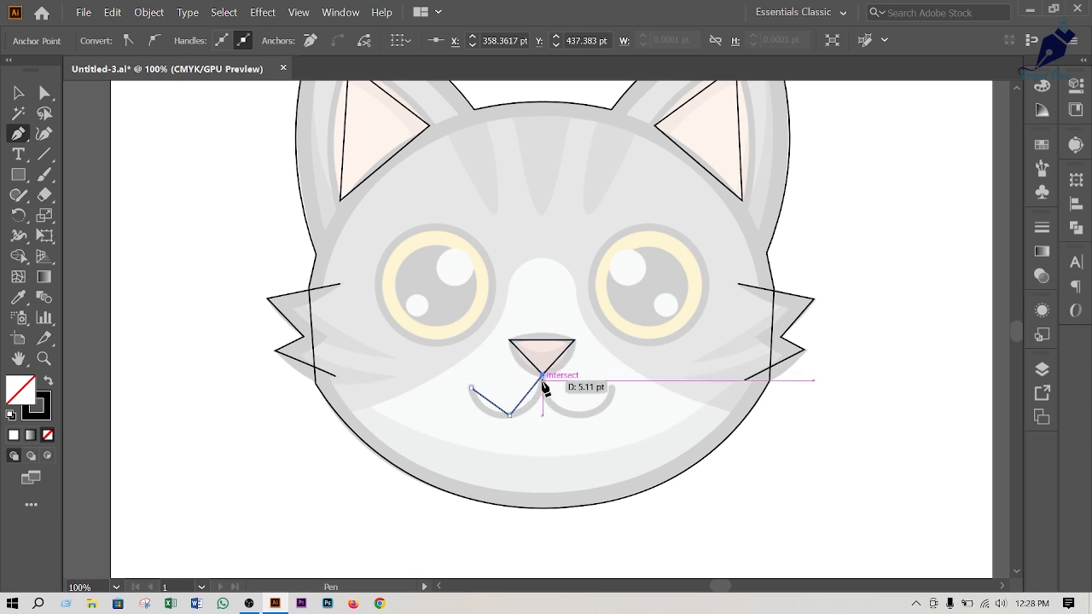
click(584, 416)
click(612, 388)
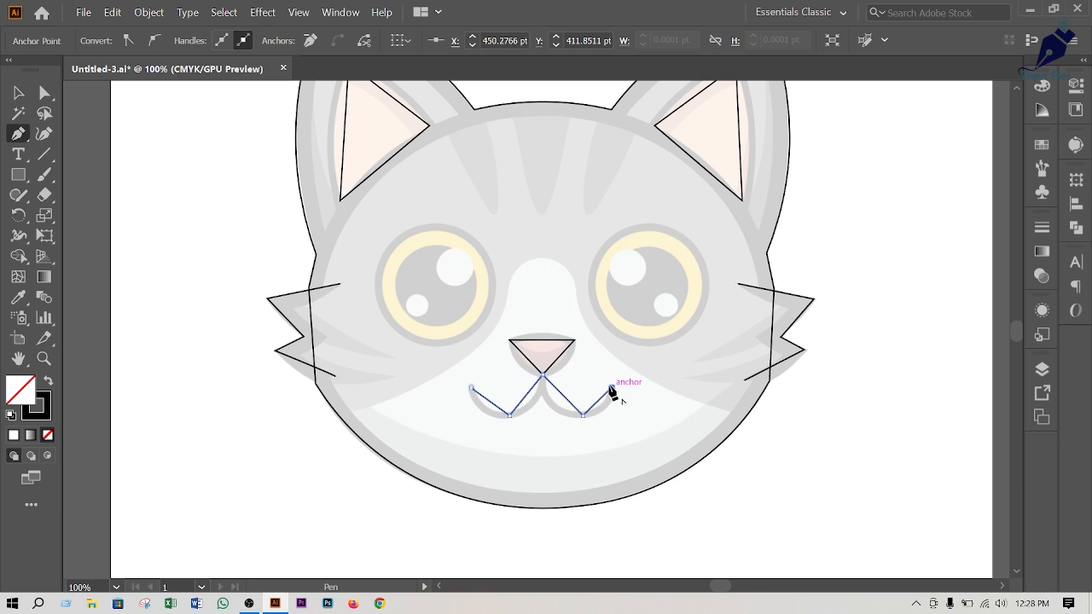
click(611, 389)
Trace the inner edge of the chin outline as an open four-point path with straight Pen segments from cheek to cheek
scroll(586, 221, up, 1)
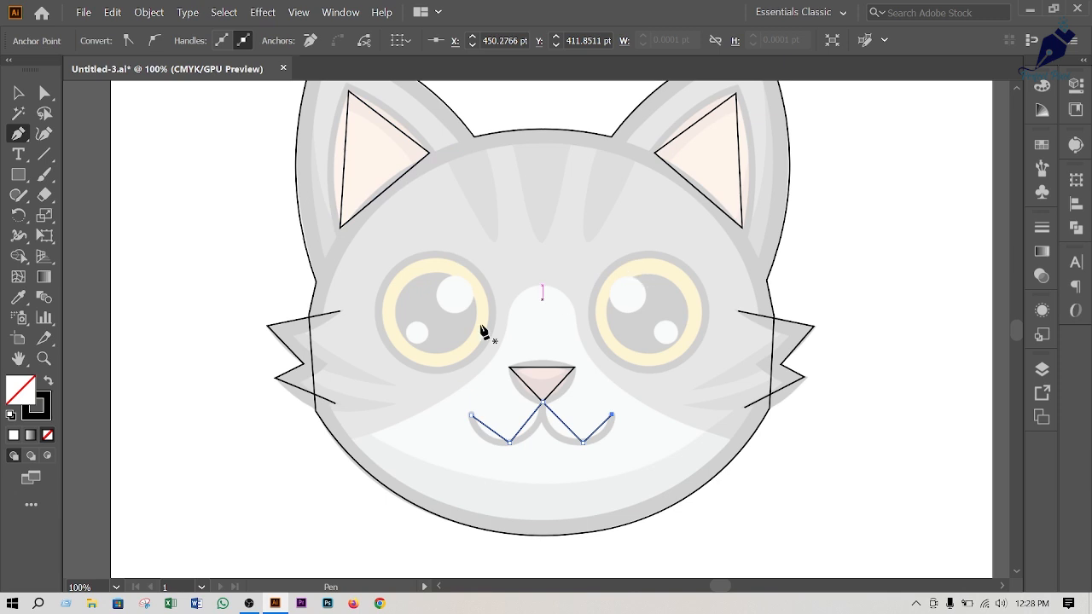
click(330, 408)
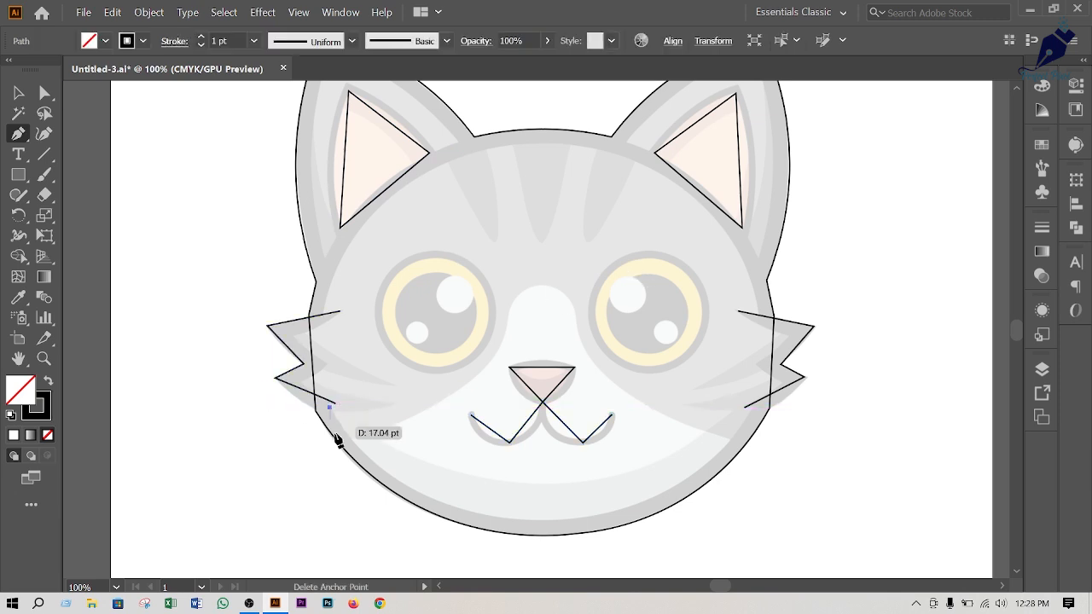
click(474, 513)
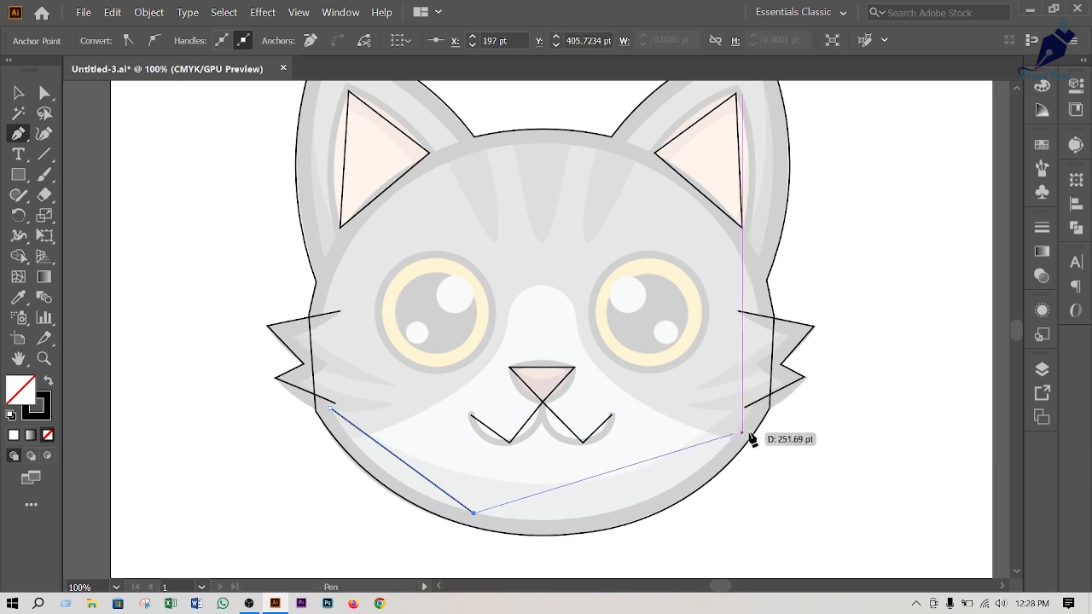
click(707, 465)
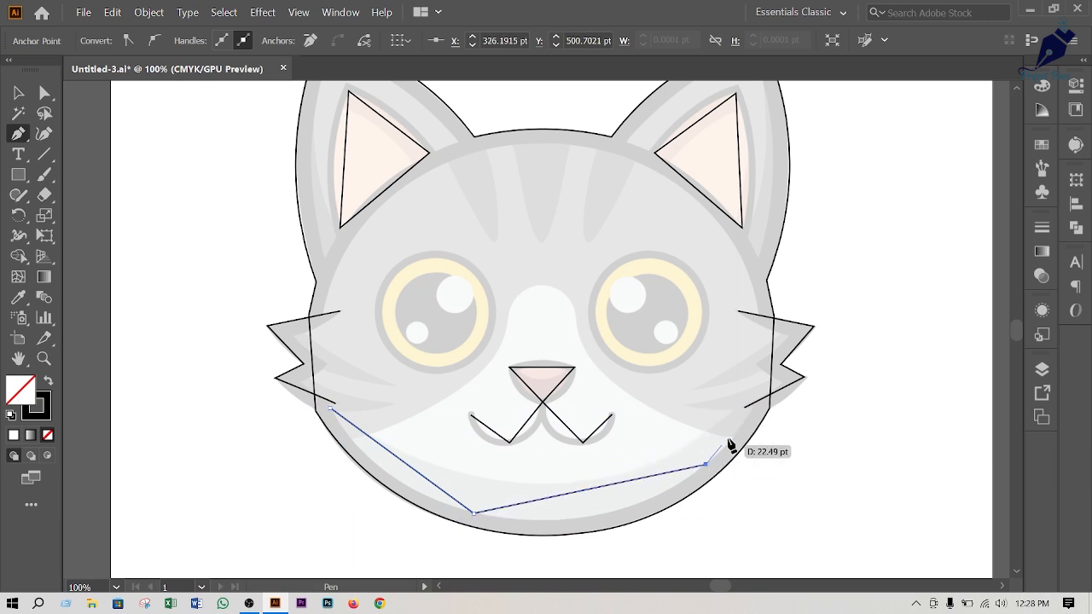
click(752, 411)
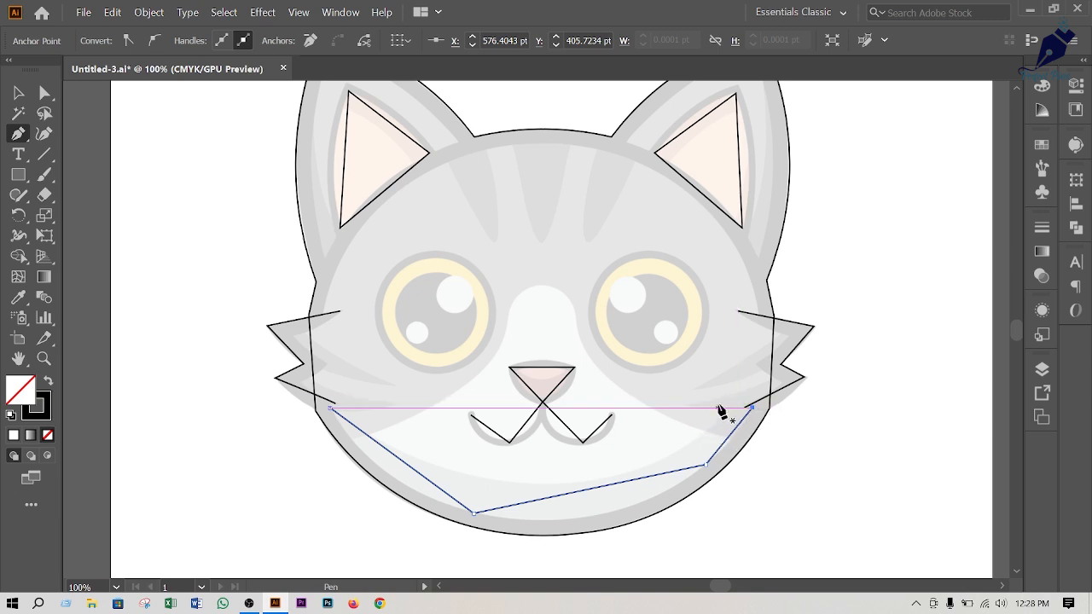
Trace the inner edge of the upper head outline as an open five-point straight Pen path, from the right cheek over the forehead to the left cheek
click(758, 310)
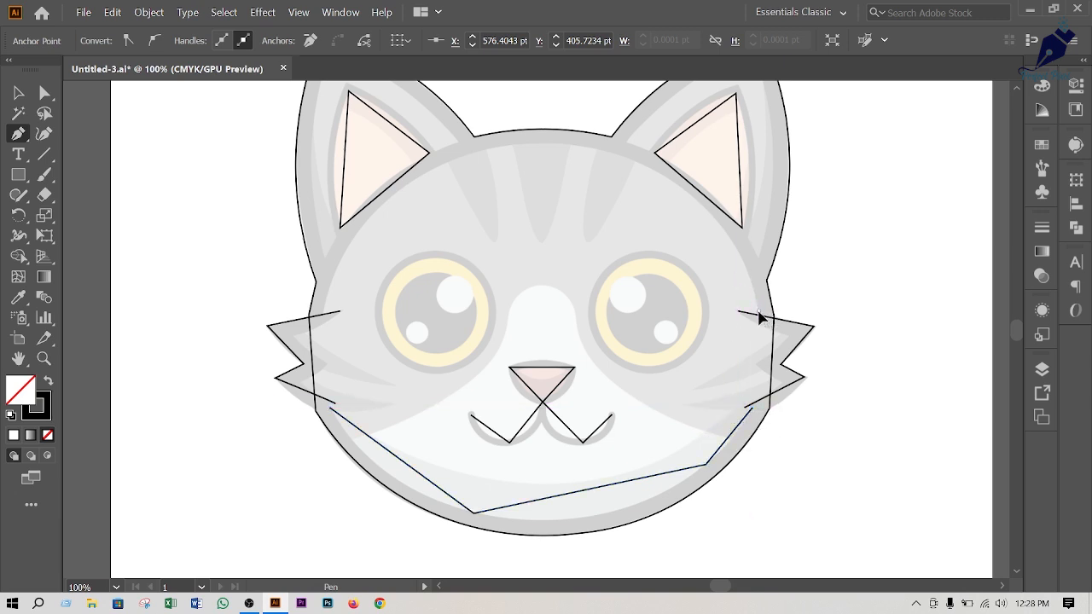
click(661, 173)
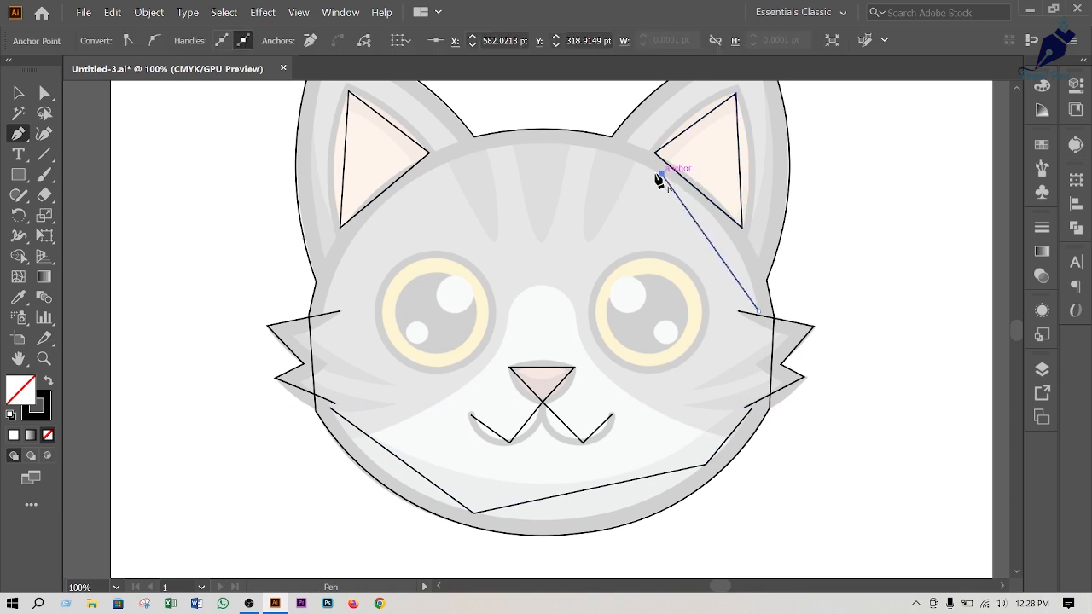
click(452, 161)
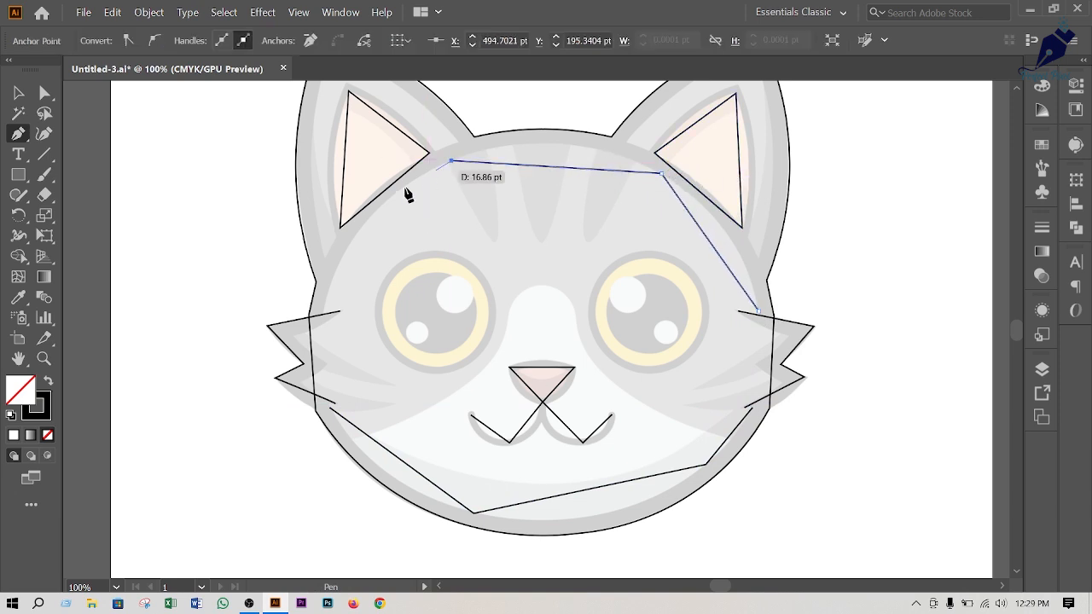
click(340, 258)
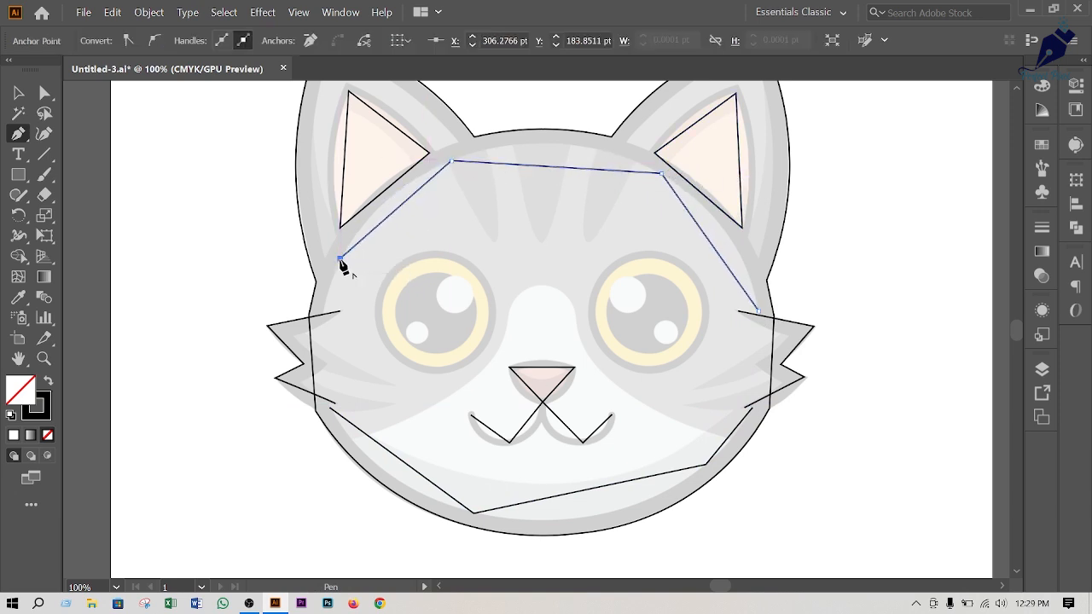
click(324, 312)
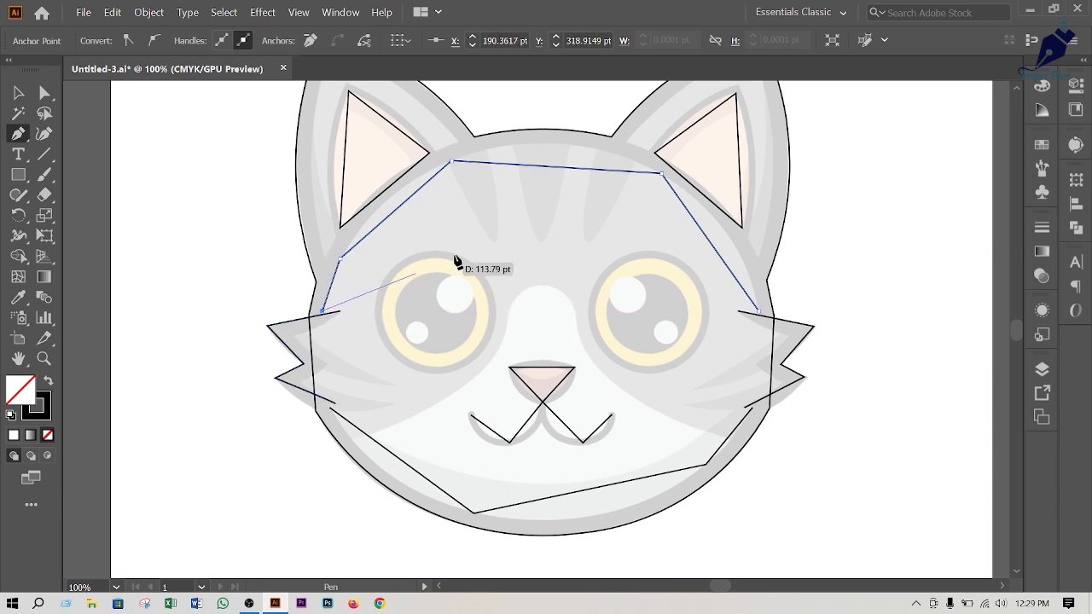
Bend all segments of the inner upper-head line outward with the Curvature tool to match the reference's rounded forehead
key(shift+grave)
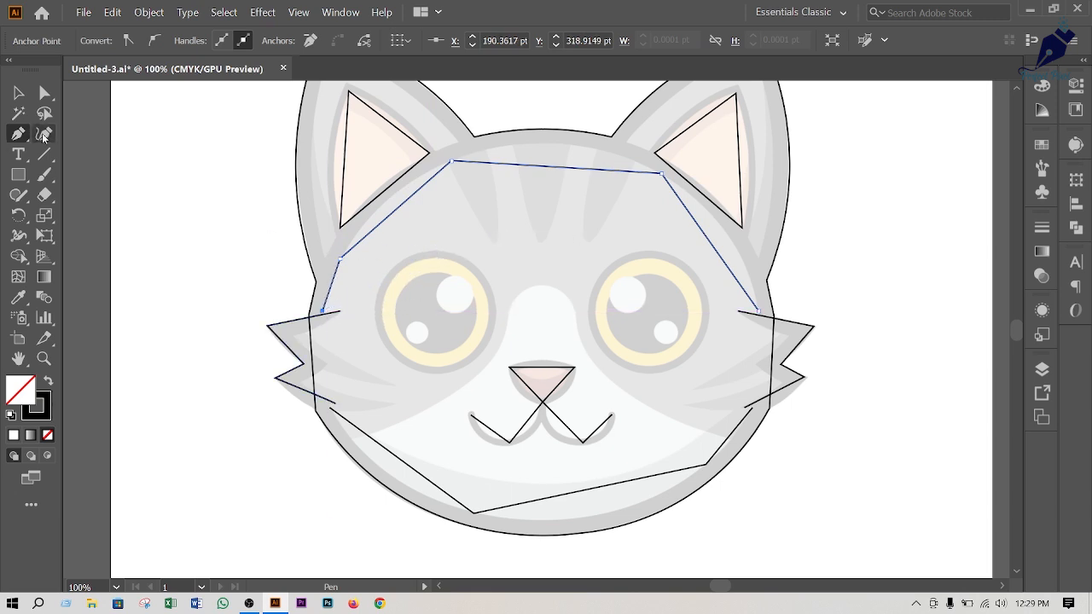
click(327, 285)
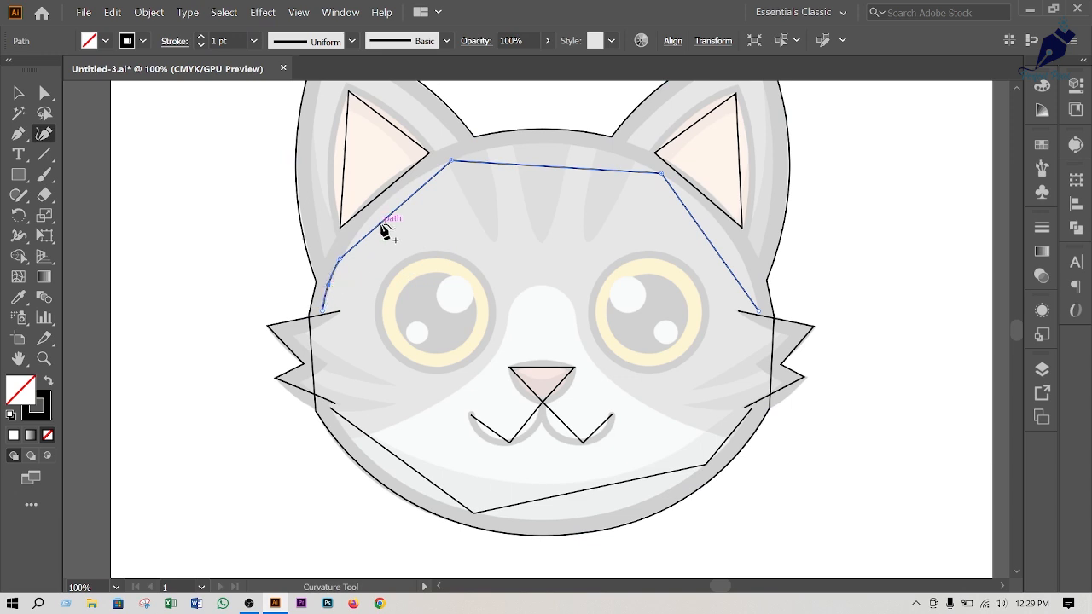
click(381, 209)
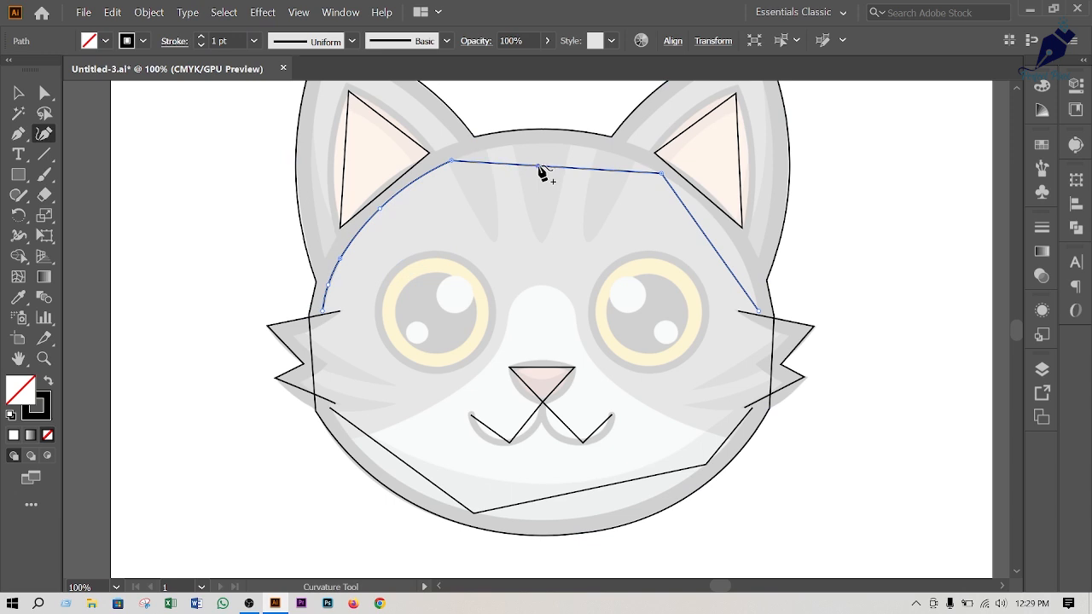
drag(539, 167, 550, 144)
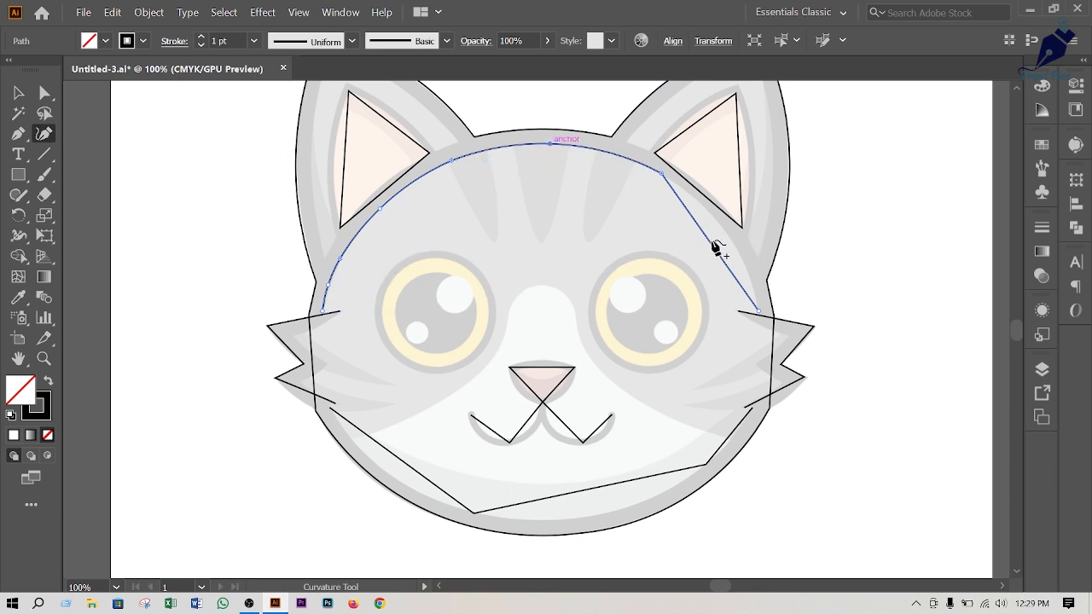
drag(719, 242, 731, 237)
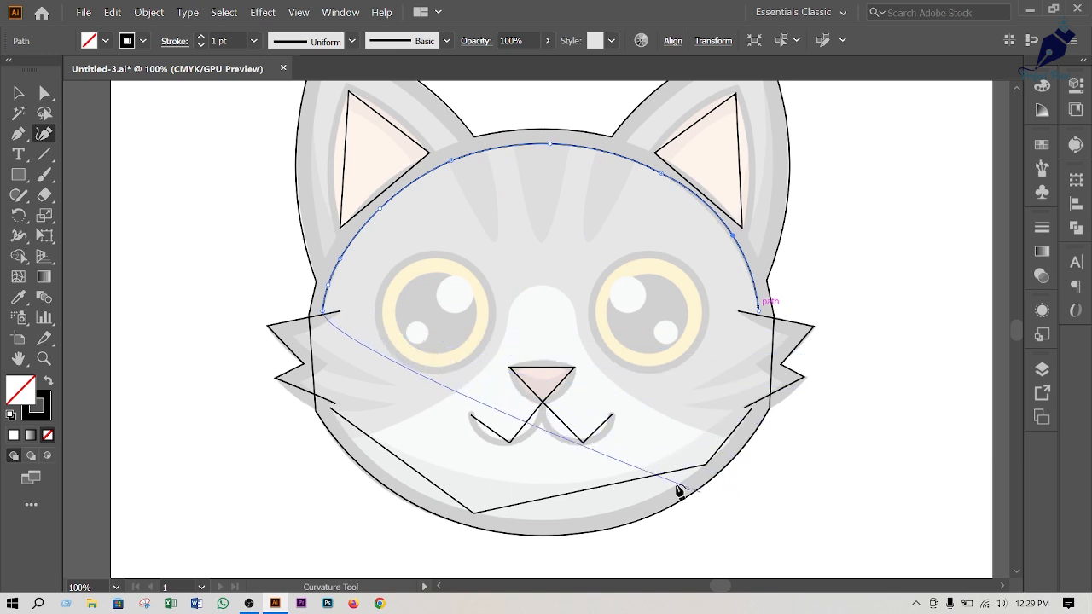
Select the inner chin line and bend its three straight segments outward with the Curvature tool to follow the reference's jaw
click(741, 436)
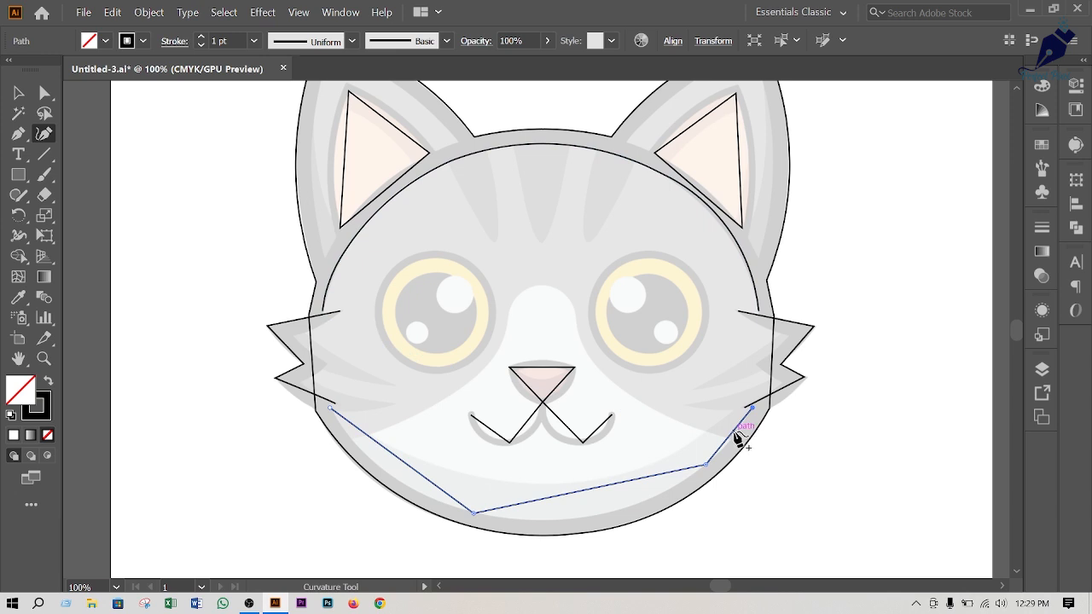
drag(735, 431, 736, 435)
click(645, 494)
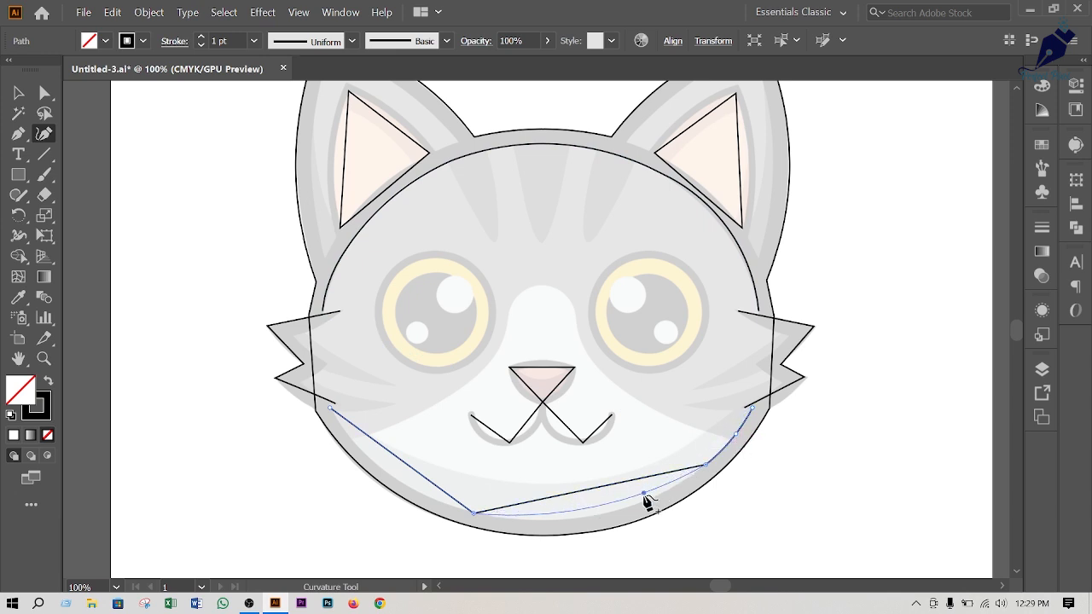
drag(646, 502, 643, 504)
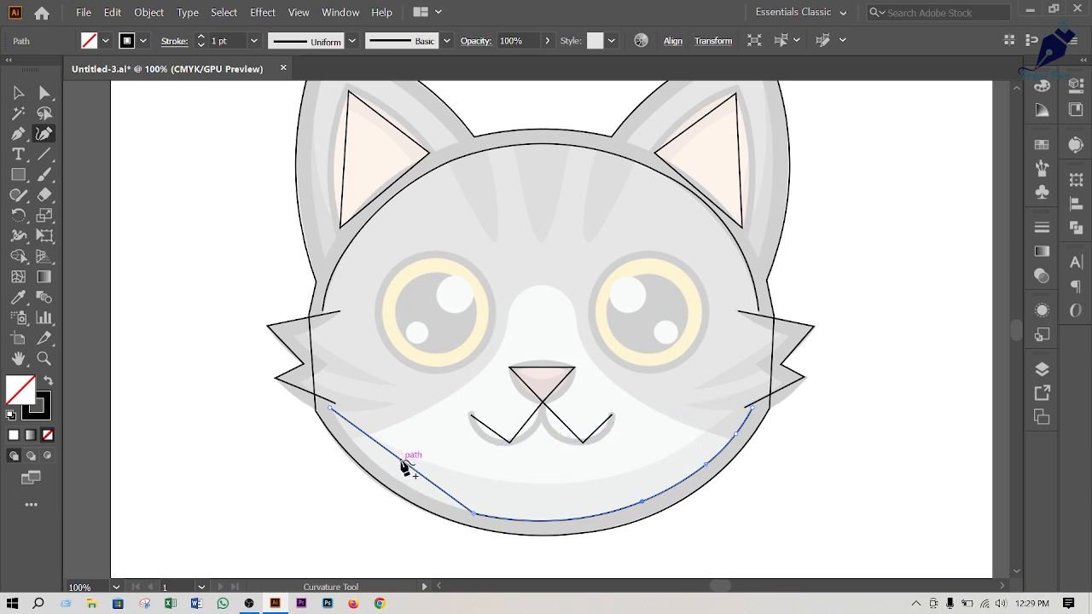
drag(400, 467, 386, 473)
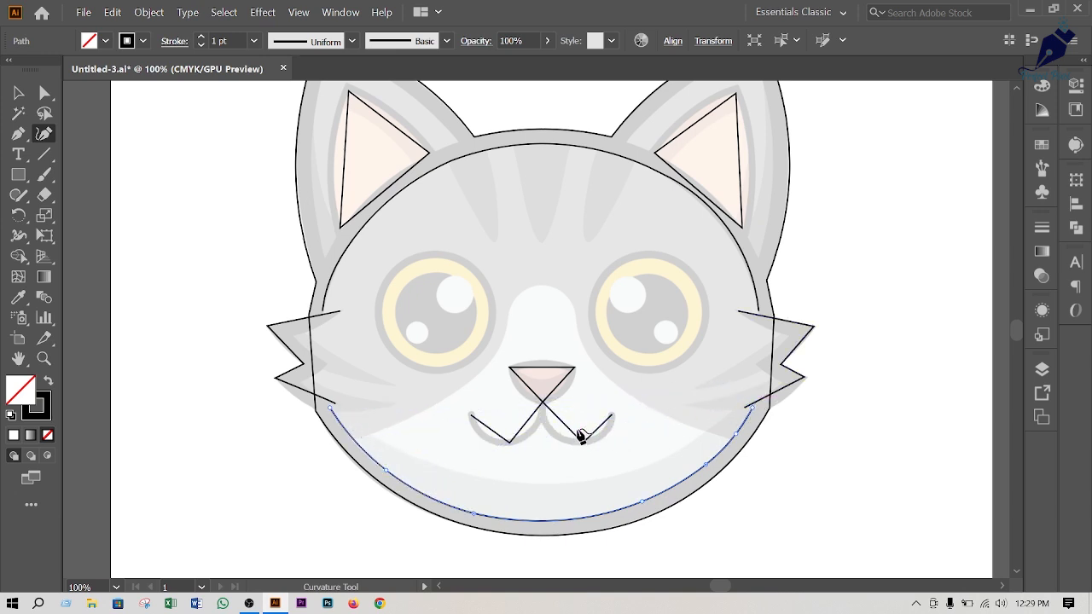
Select the mouth line and bend its four straight segments with the Curvature tool into two rounded lobes matching the reference smile
click(561, 420)
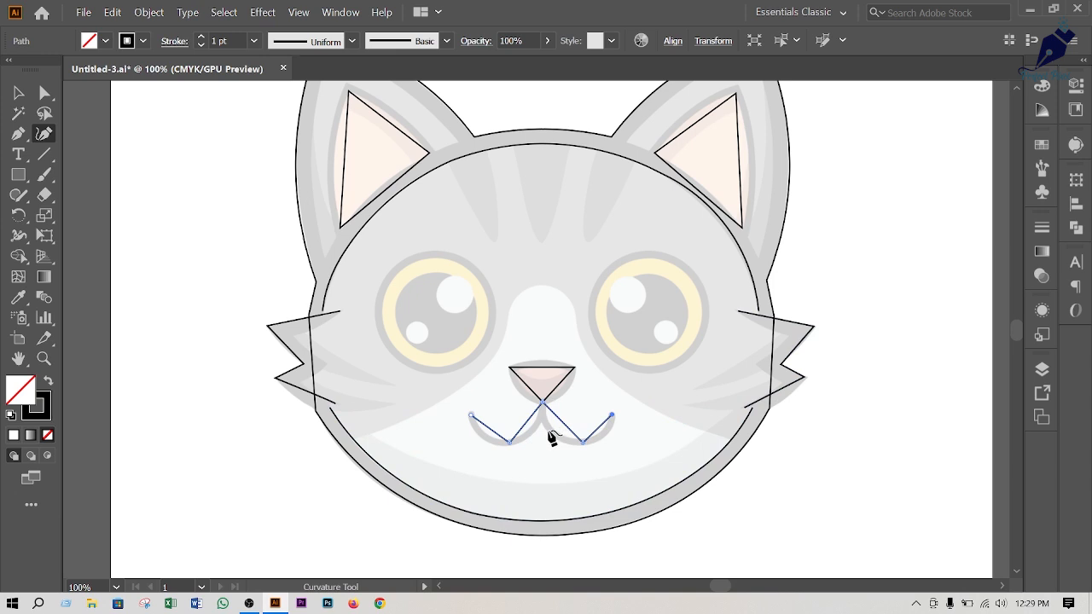
drag(561, 421, 553, 434)
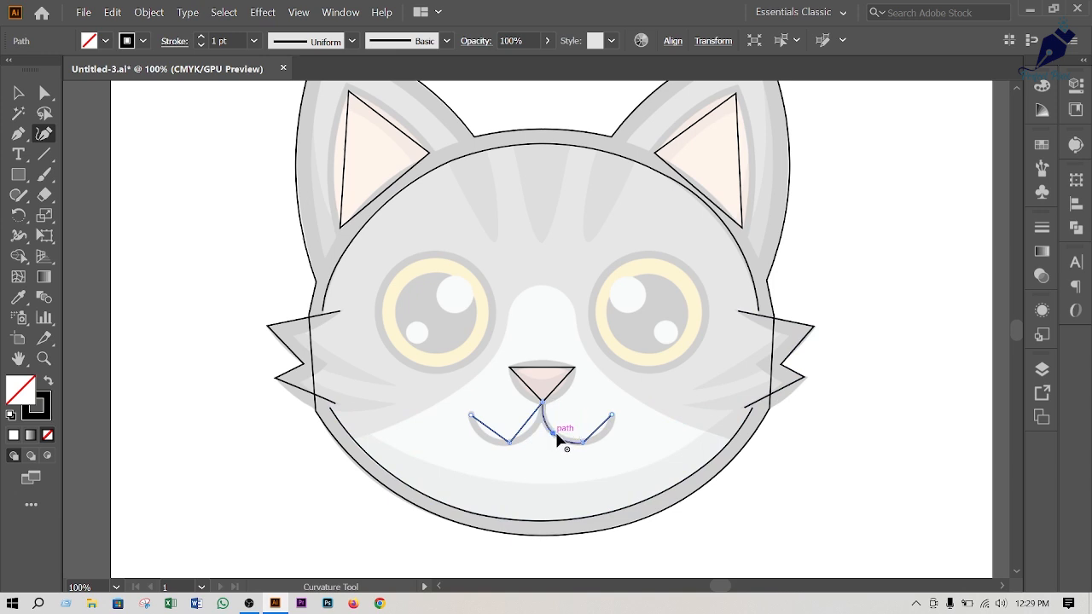
click(602, 432)
drag(604, 431, 605, 432)
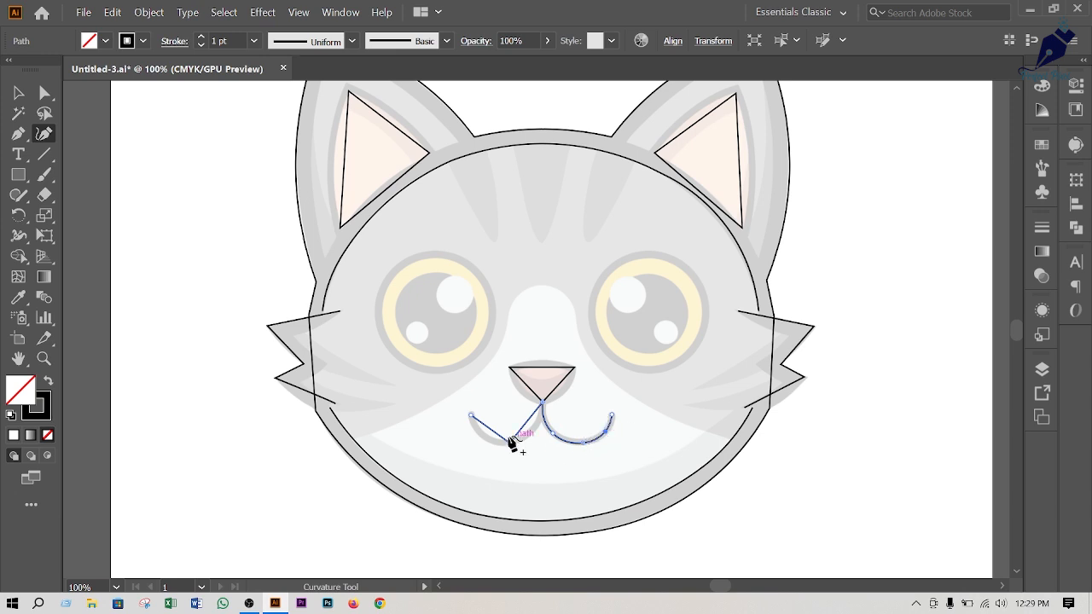
click(536, 427)
drag(536, 428, 536, 427)
click(487, 434)
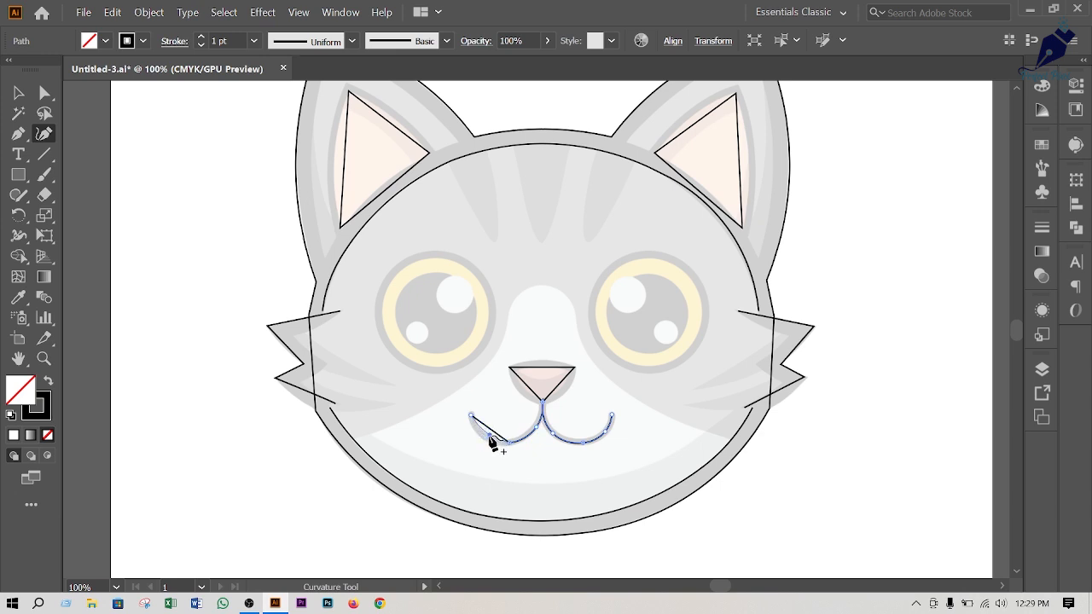
drag(486, 439, 487, 439)
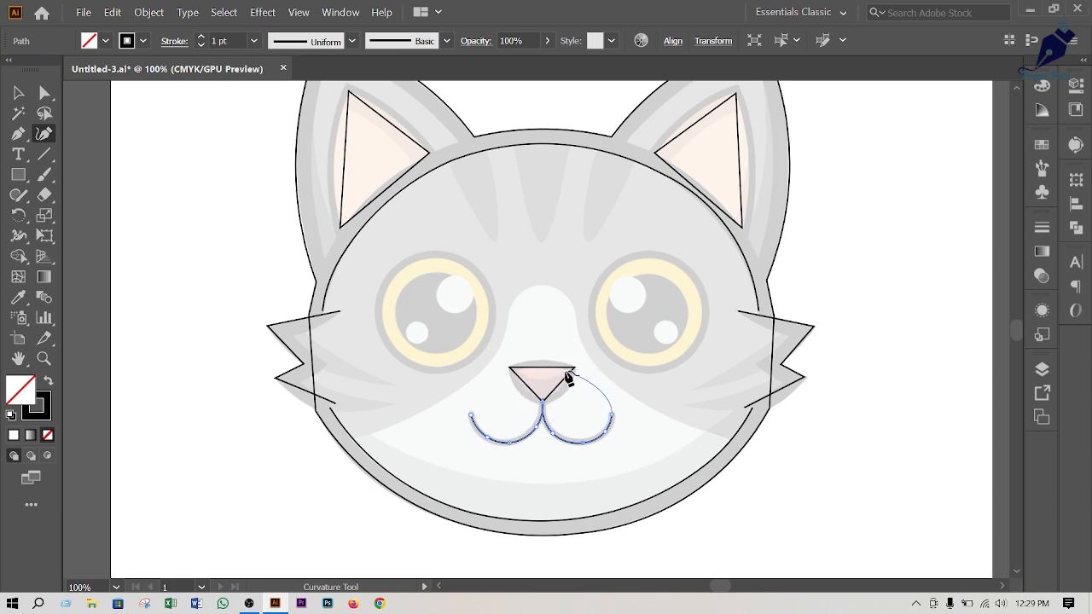
key(Escape)
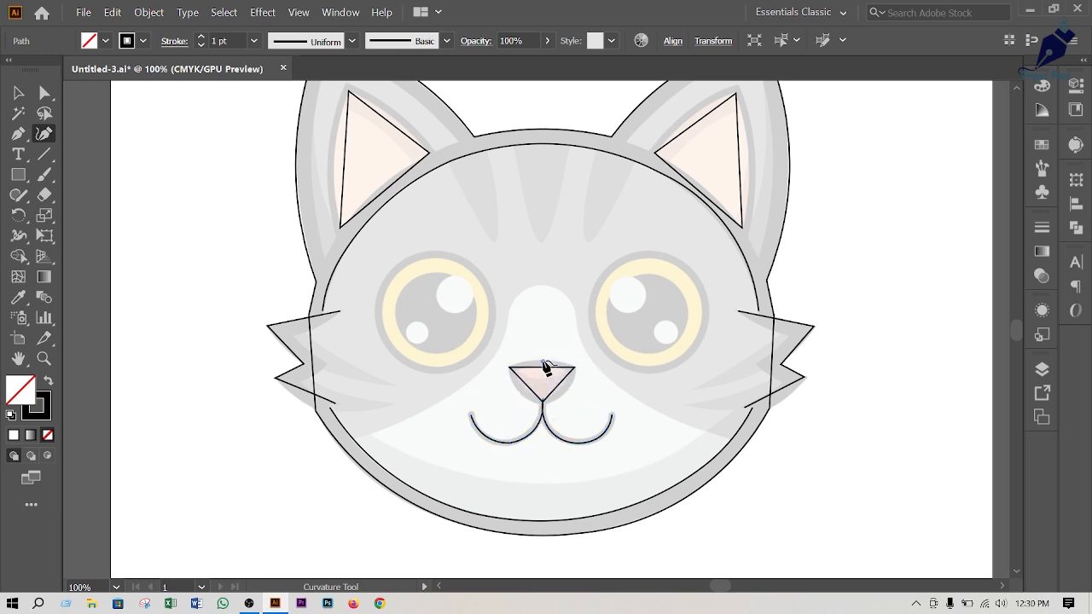
Bend all three edges of the nose triangle outward with the Curvature tool to match the reference's rounded nose
click(547, 372)
drag(545, 369, 544, 362)
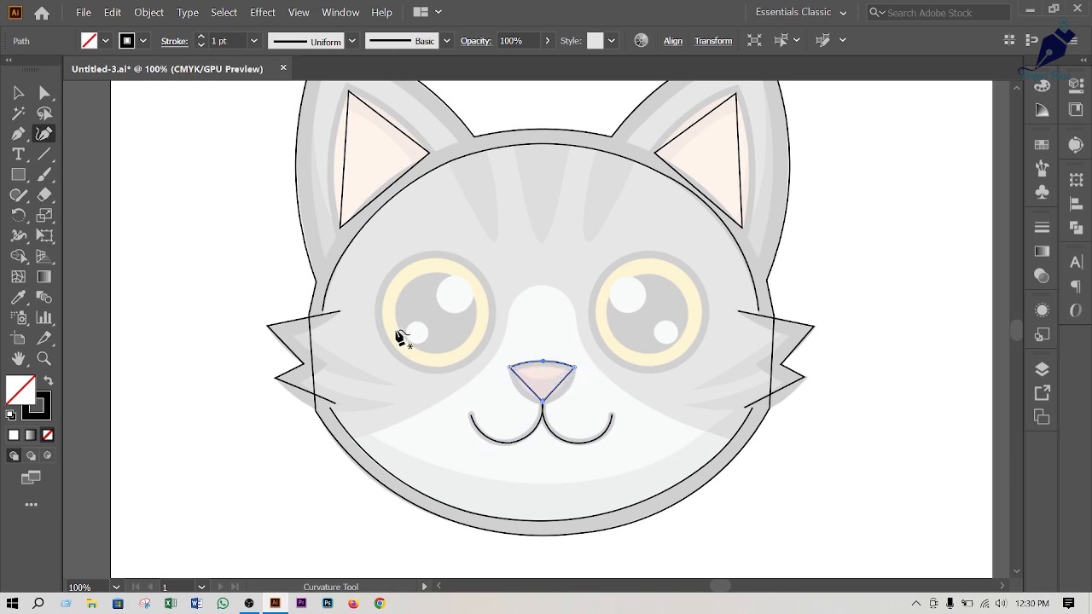
click(563, 385)
drag(568, 388, 563, 390)
click(521, 387)
Curve the upper and lower edges of the right cheek fur downward with the Curvature tool to follow the reference
click(787, 332)
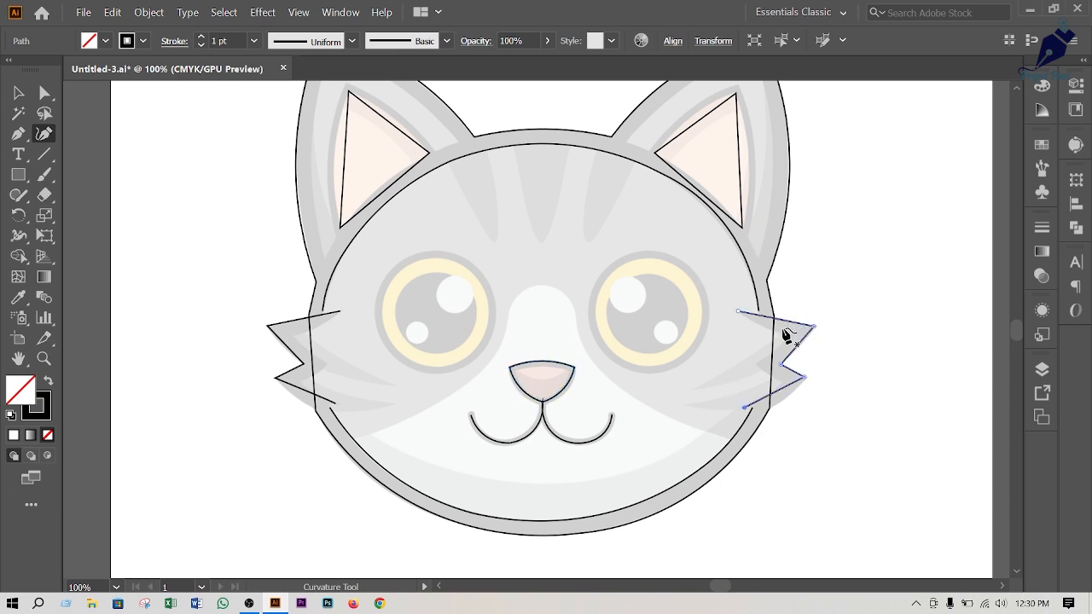
click(783, 324)
drag(784, 330, 778, 325)
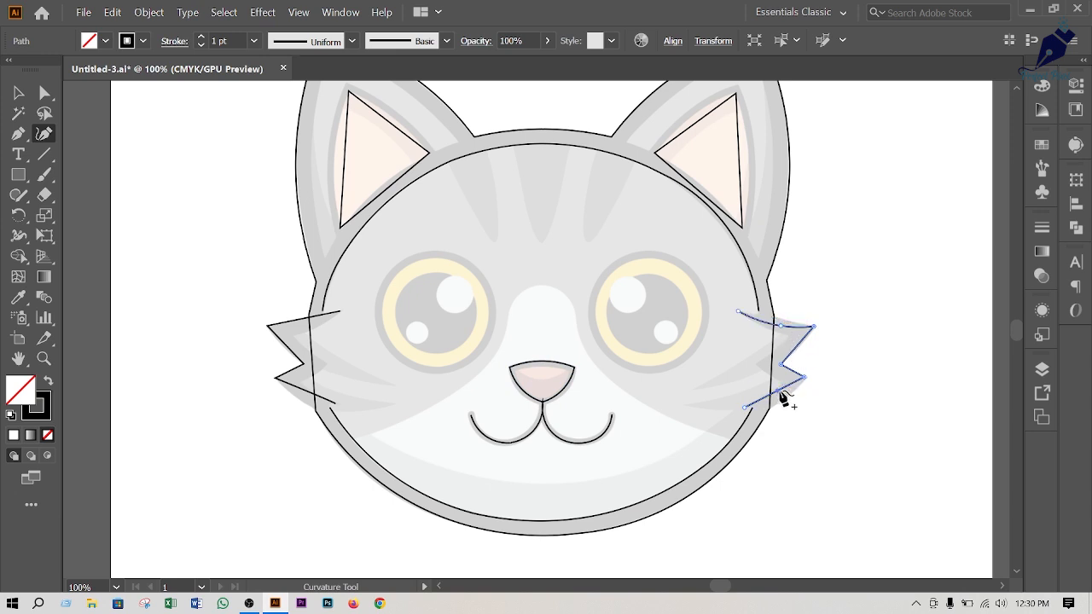
drag(778, 392, 783, 396)
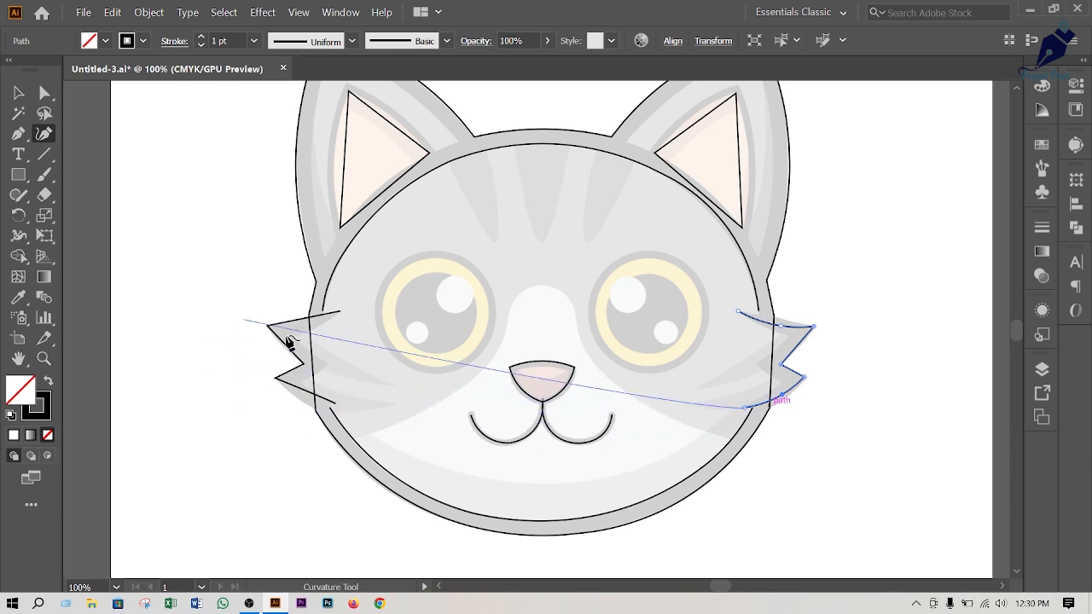
key(Escape)
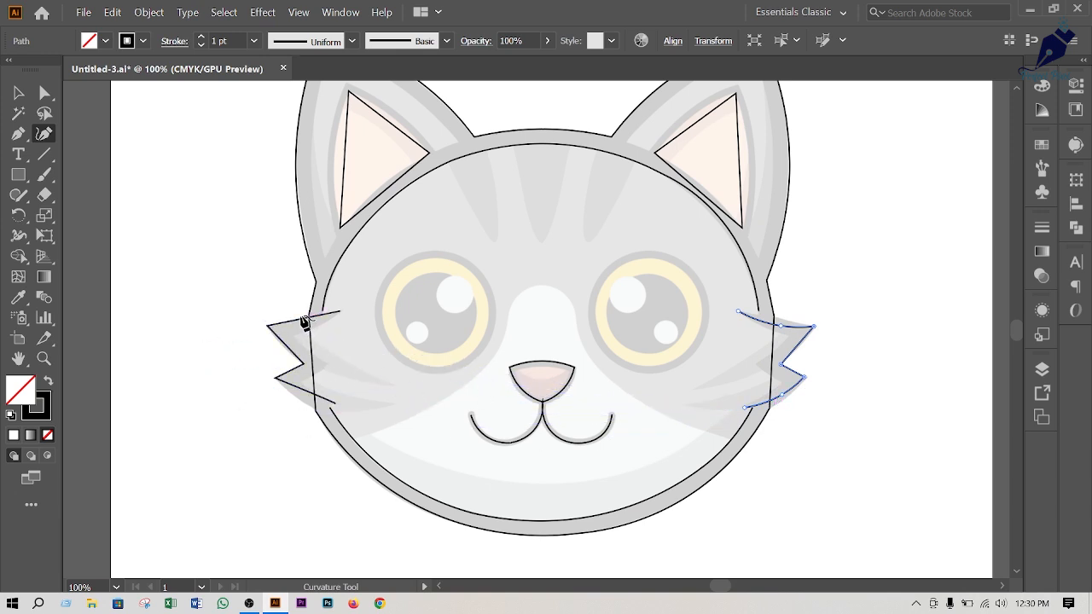
Curve the upper and lower edges of the left cheek fur downward with the Curvature tool to follow the reference
click(305, 324)
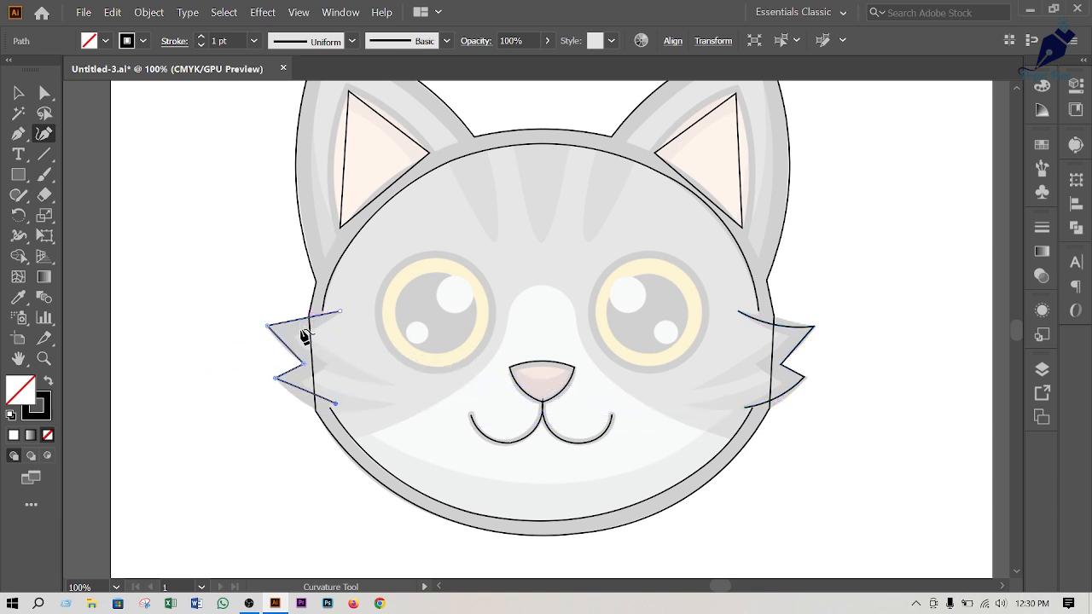
drag(297, 319, 299, 325)
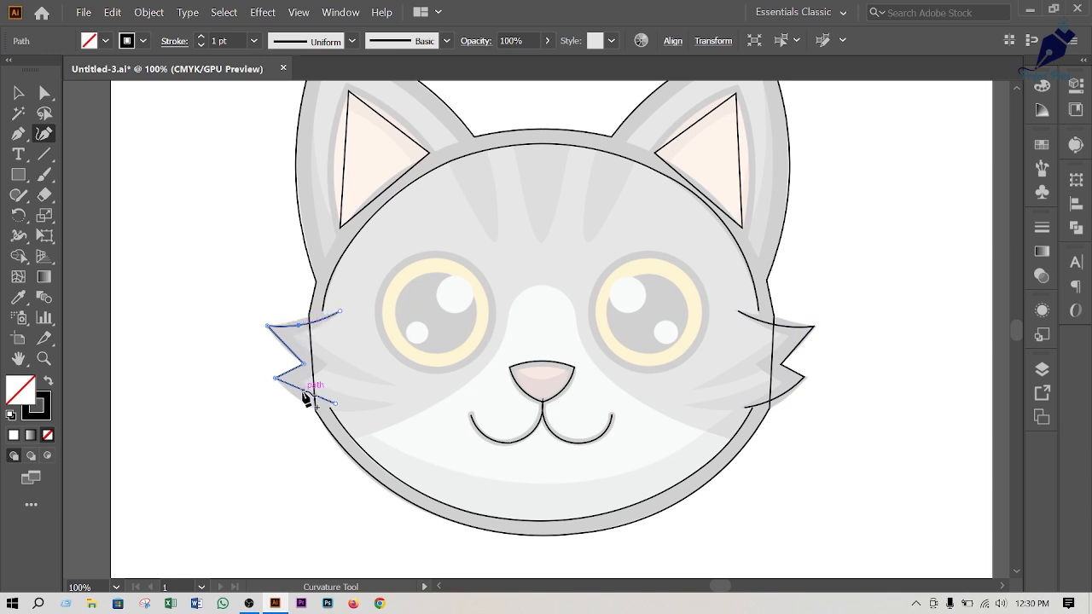
drag(309, 398, 305, 404)
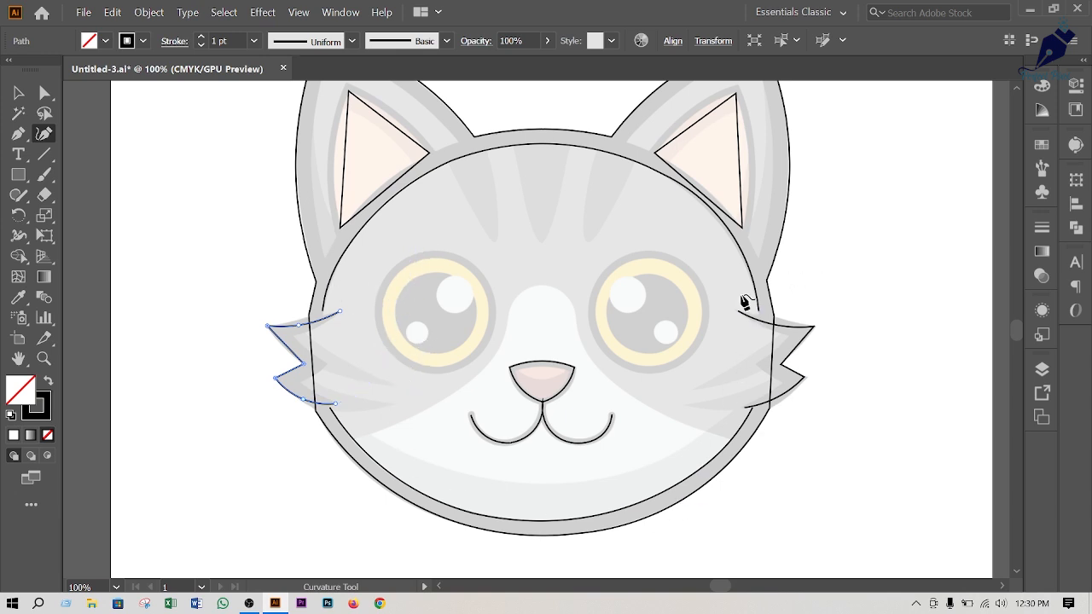
Bend the outer and upper edges of the left inner-ear triangle outward with the Curvature tool to match the reference
scroll(552, 424, up, 2)
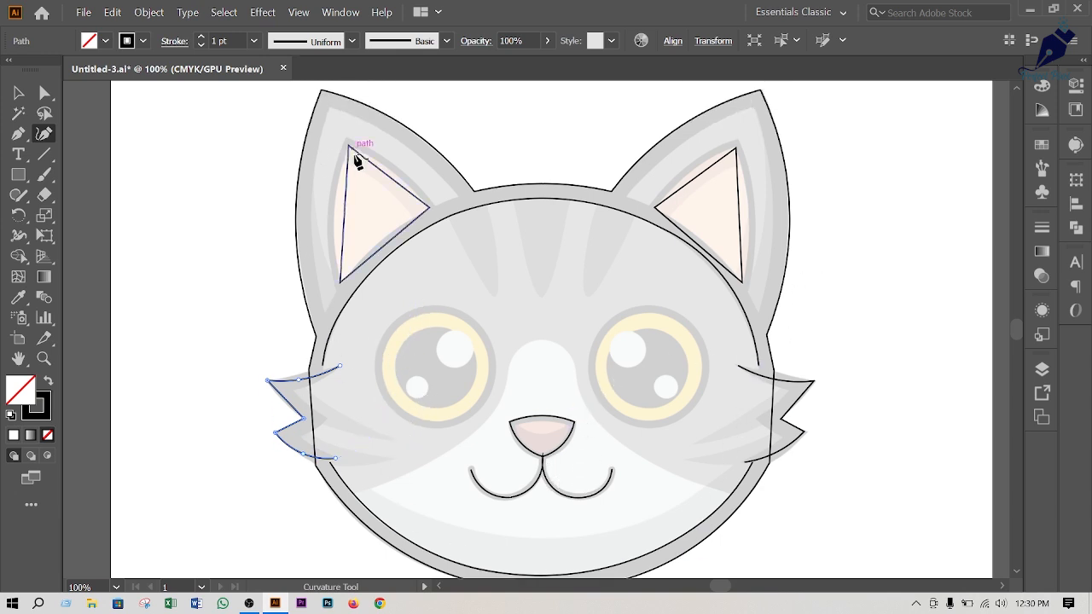
click(347, 203)
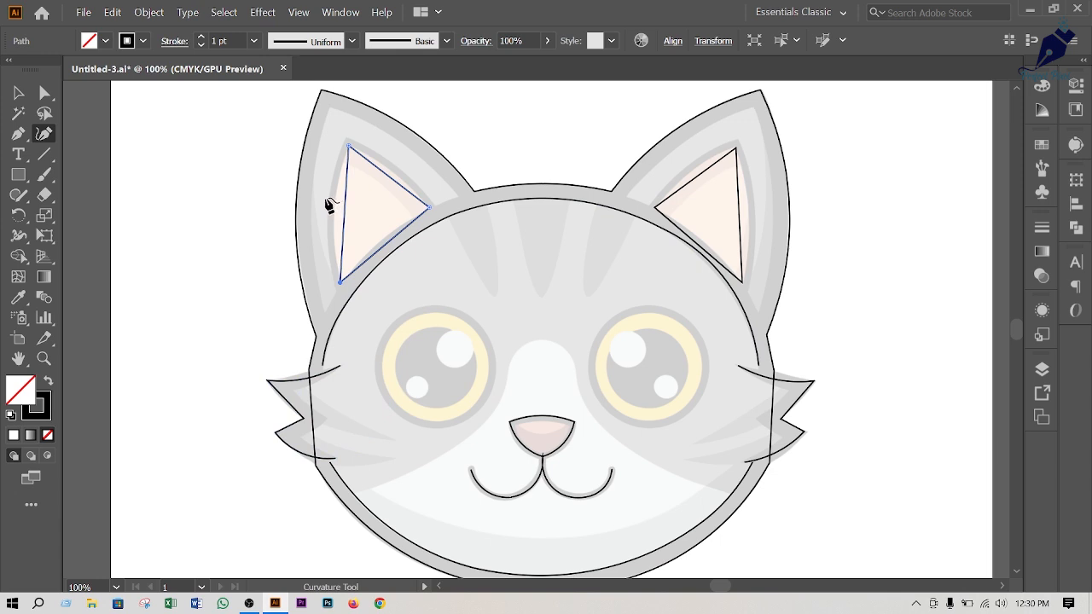
drag(345, 208, 332, 207)
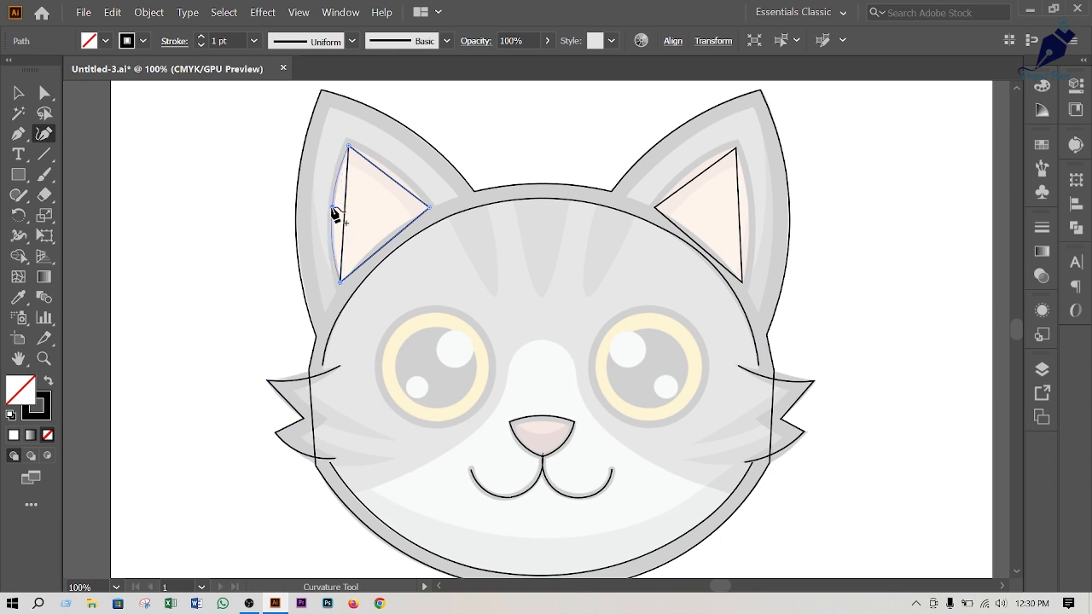
drag(395, 182, 397, 173)
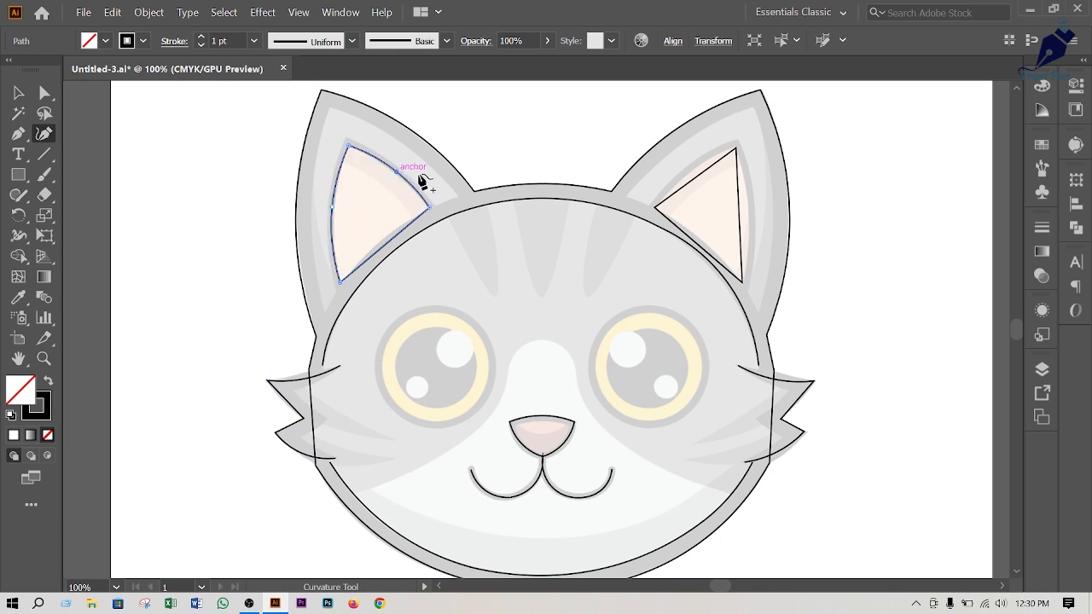
Bend the right inner ear's two upper edges outward, and curve the lower edges of both inner ears slightly inward along the head
click(699, 177)
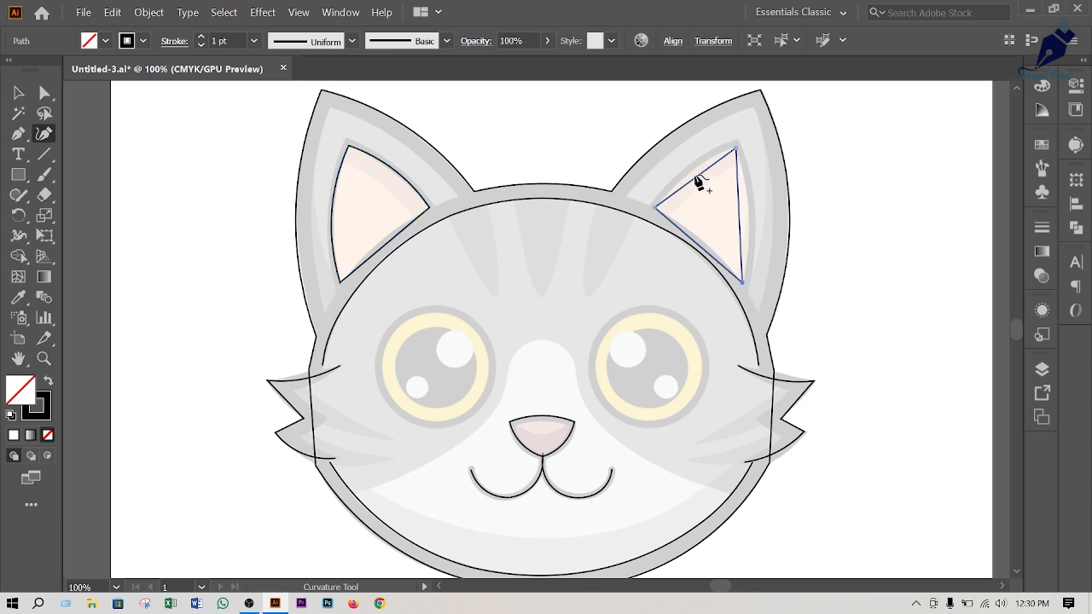
drag(698, 180, 691, 170)
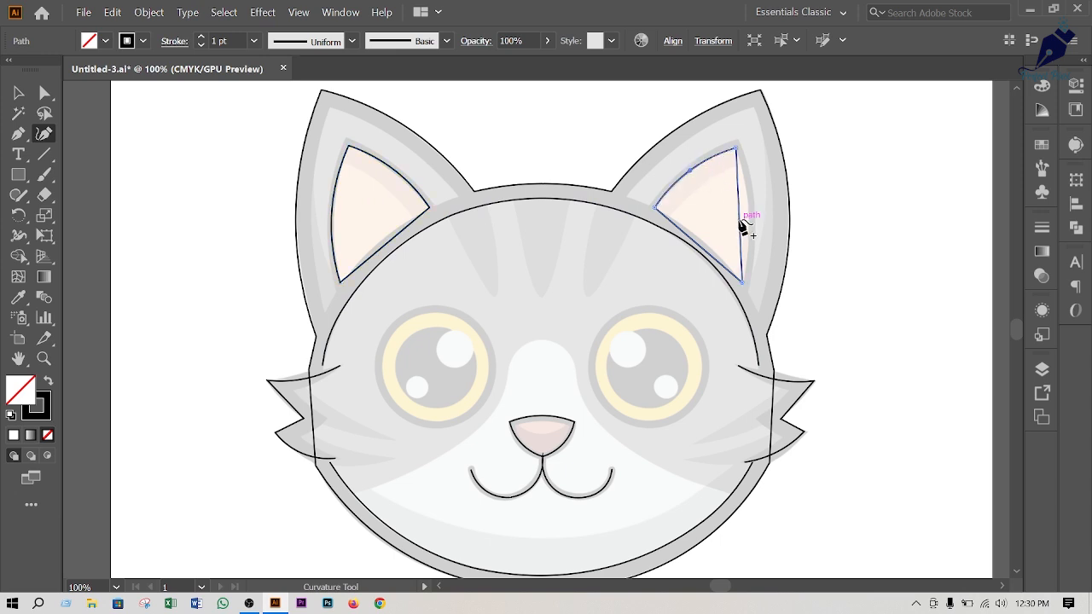
drag(741, 220, 750, 217)
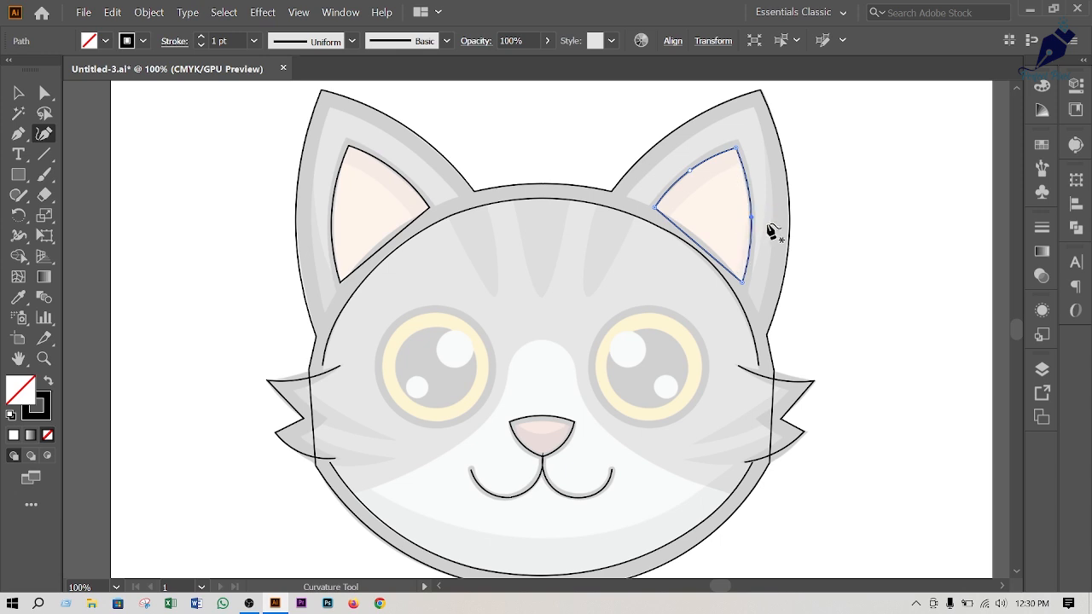
click(700, 240)
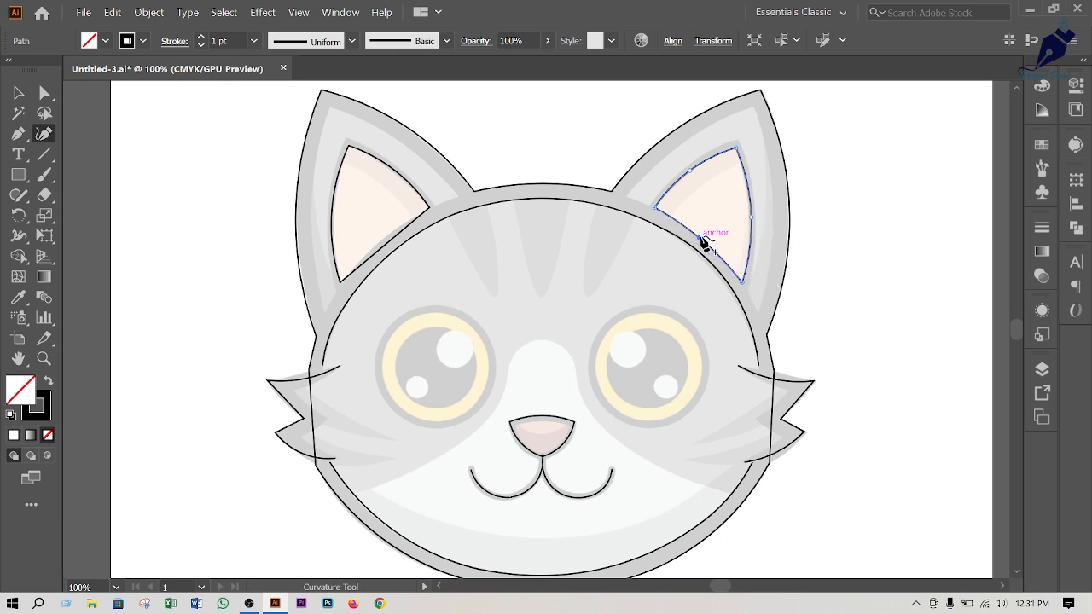
click(384, 244)
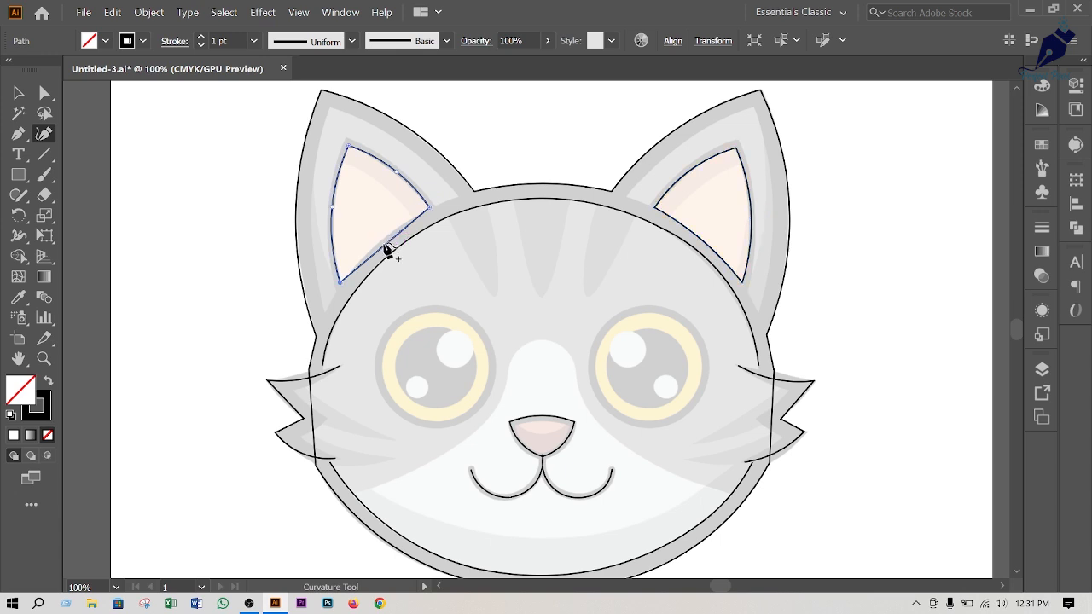
click(381, 245)
Trace the large and small highlights of the left eye with Ellipse tool circles, nudging the large one into place, and deselect
scroll(577, 329, down, 3)
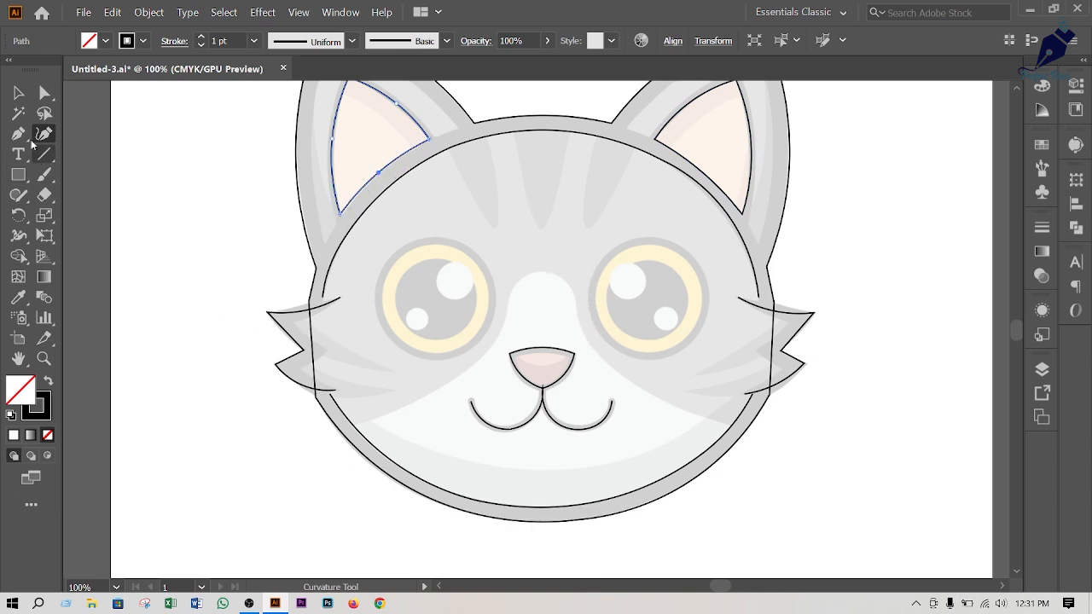
drag(18, 174, 109, 215)
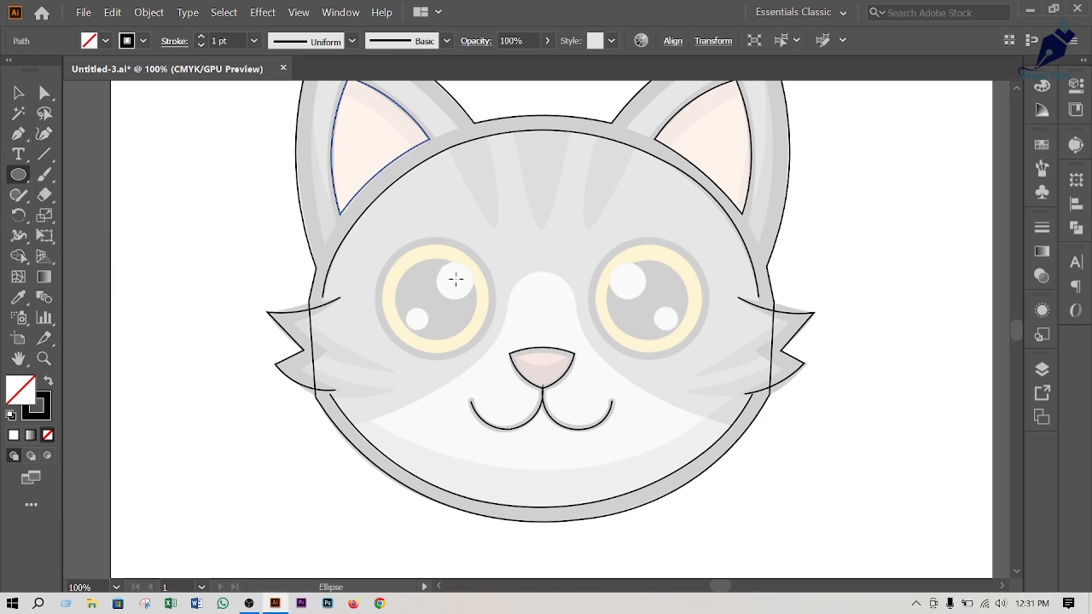
drag(456, 279, 474, 294)
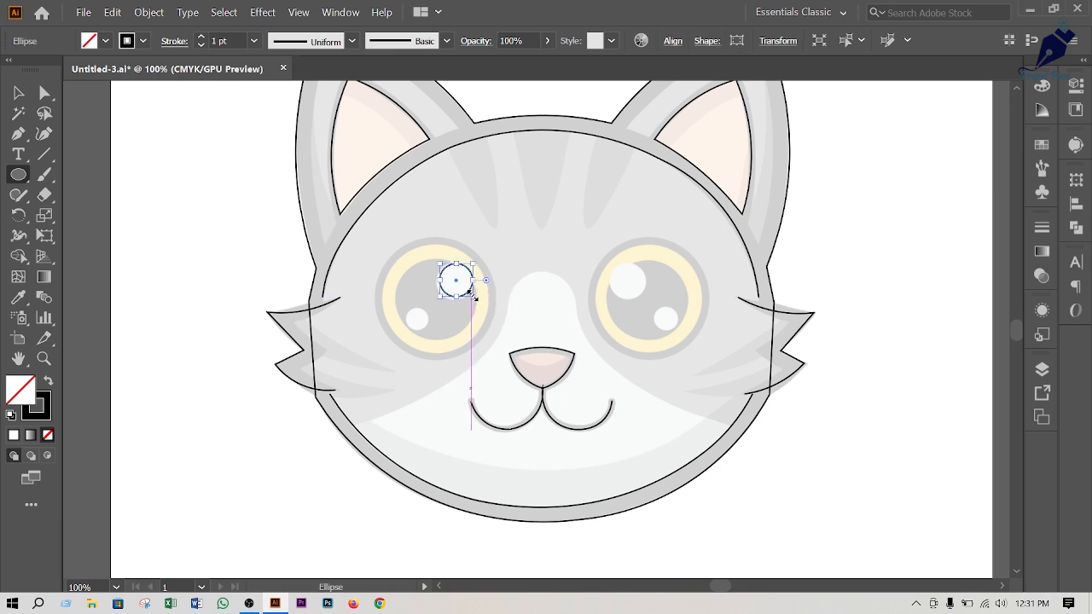
key(Left)
key(Left)
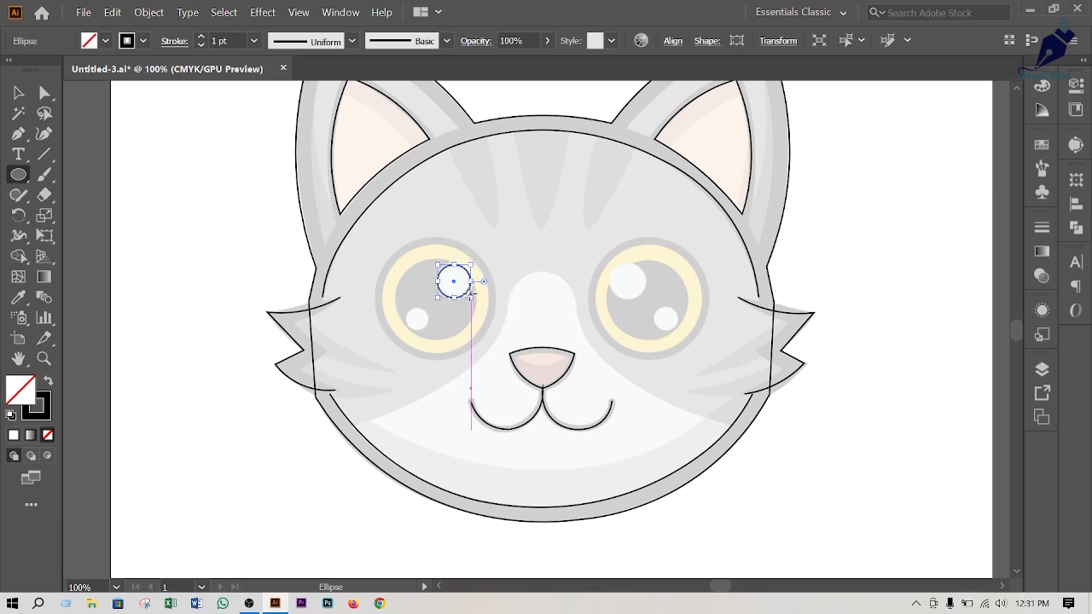
key(Up)
drag(416, 318, 428, 325)
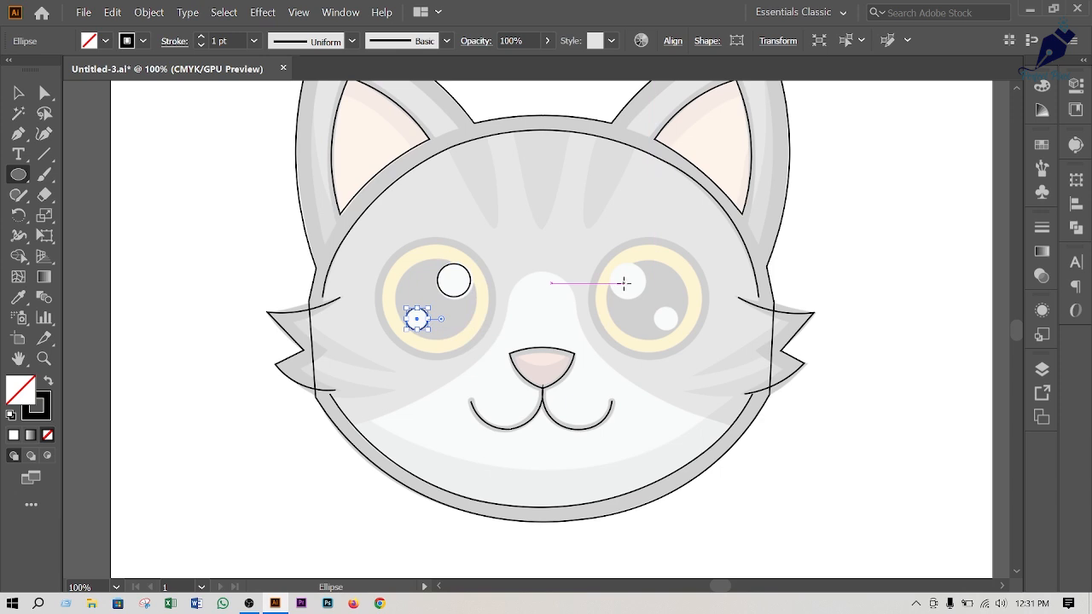
click(422, 266)
click(600, 335)
click(20, 91)
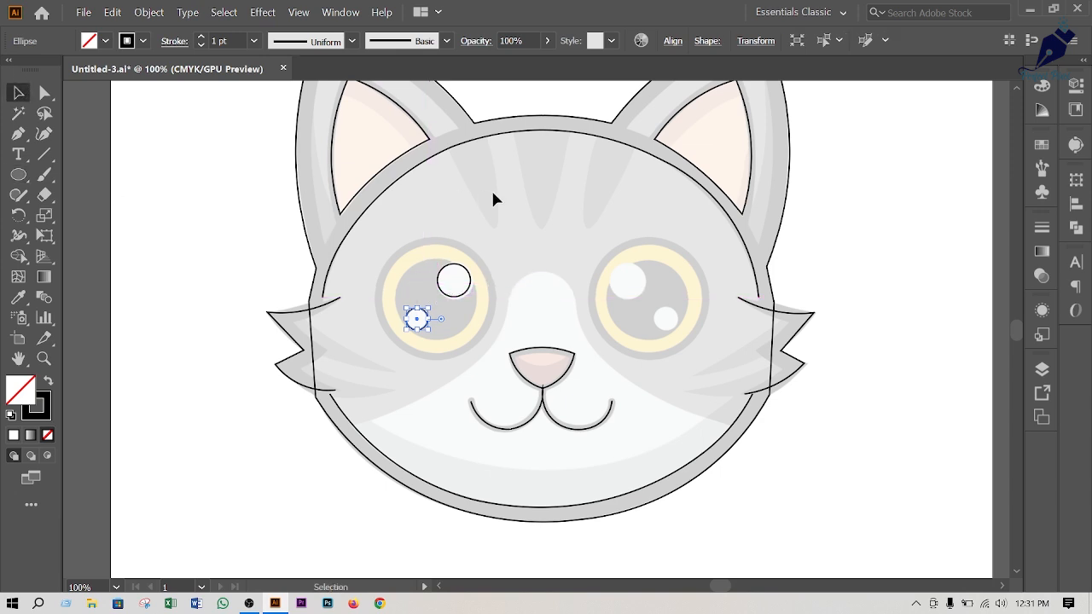
click(493, 192)
Draw a circle over the left eye's gray pupil with the Ellipse tool, then nudge and resize it to fit the reference
click(24, 177)
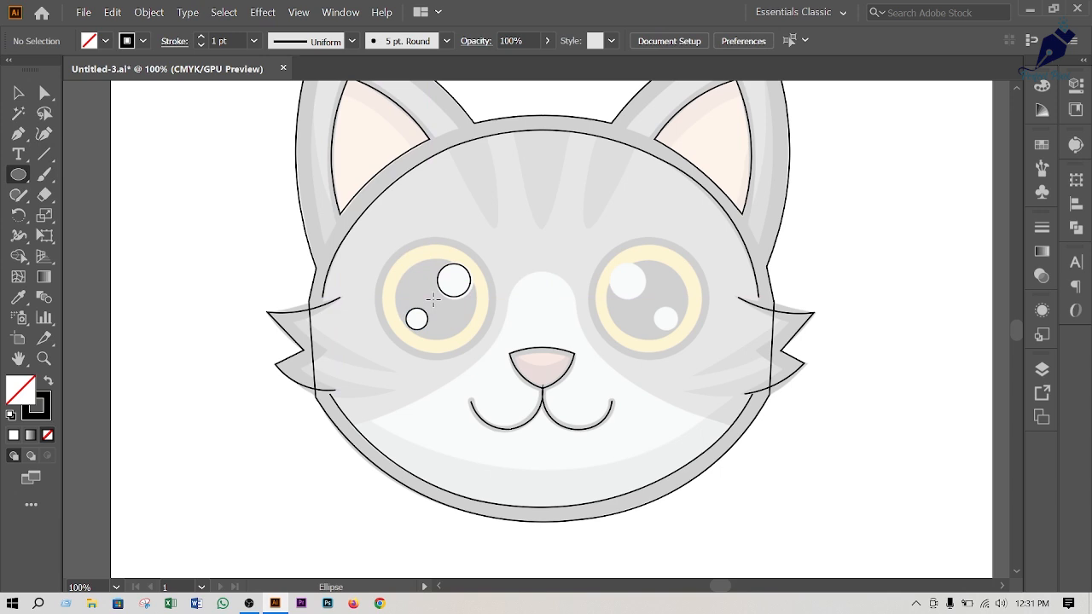
drag(434, 299, 472, 319)
key(Right)
key(Right)
key(Right)
key(Right)
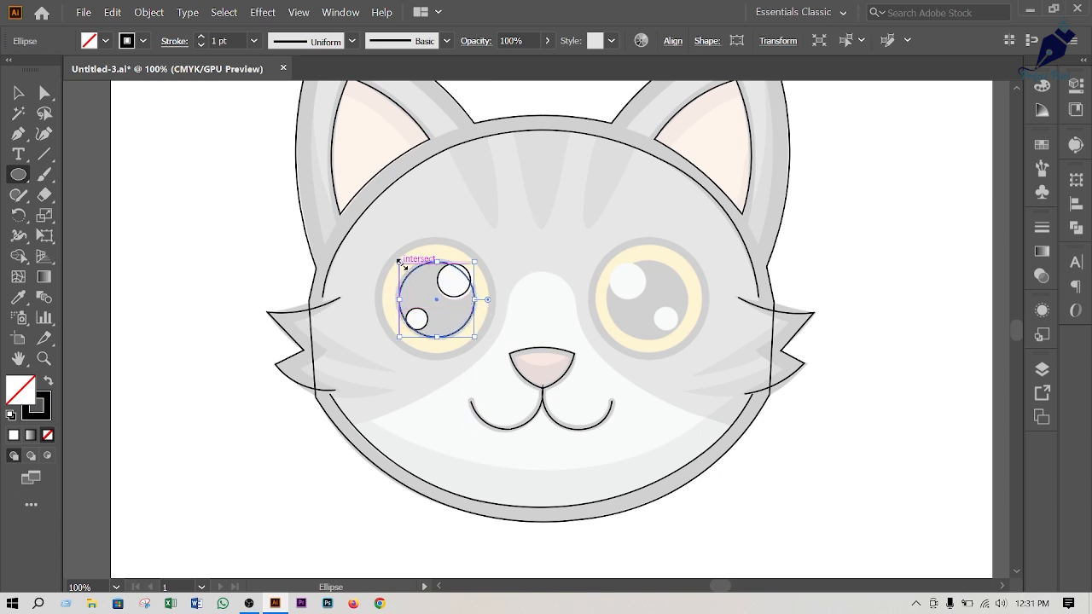
drag(402, 265, 400, 263)
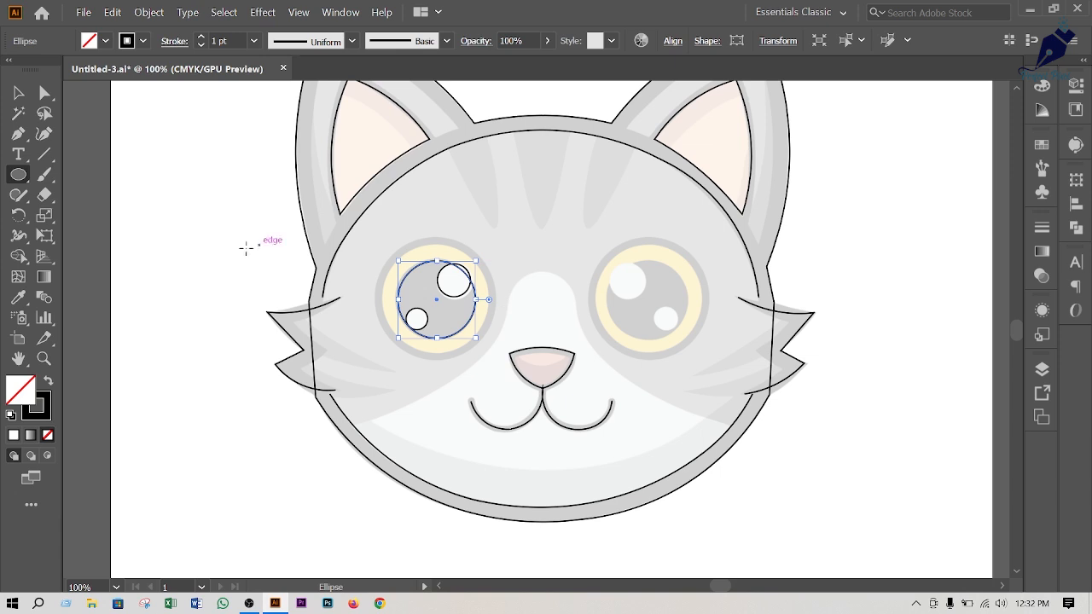
Duplicate the left eye's pupil circle and enlarge the copies to trace the yellow iris and the gray outer rim
click(19, 92)
click(140, 207)
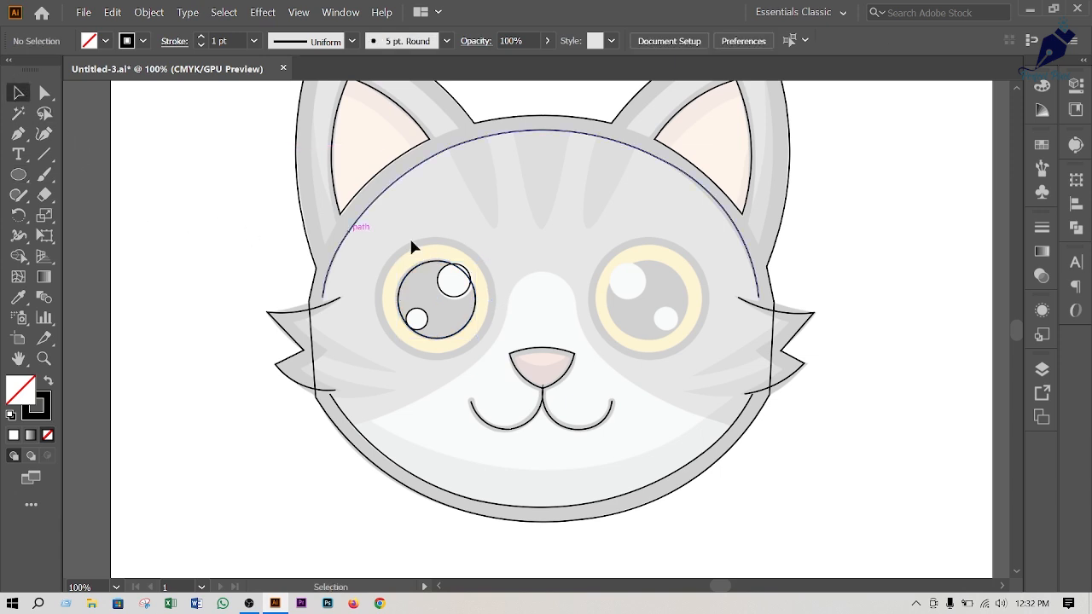
click(419, 275)
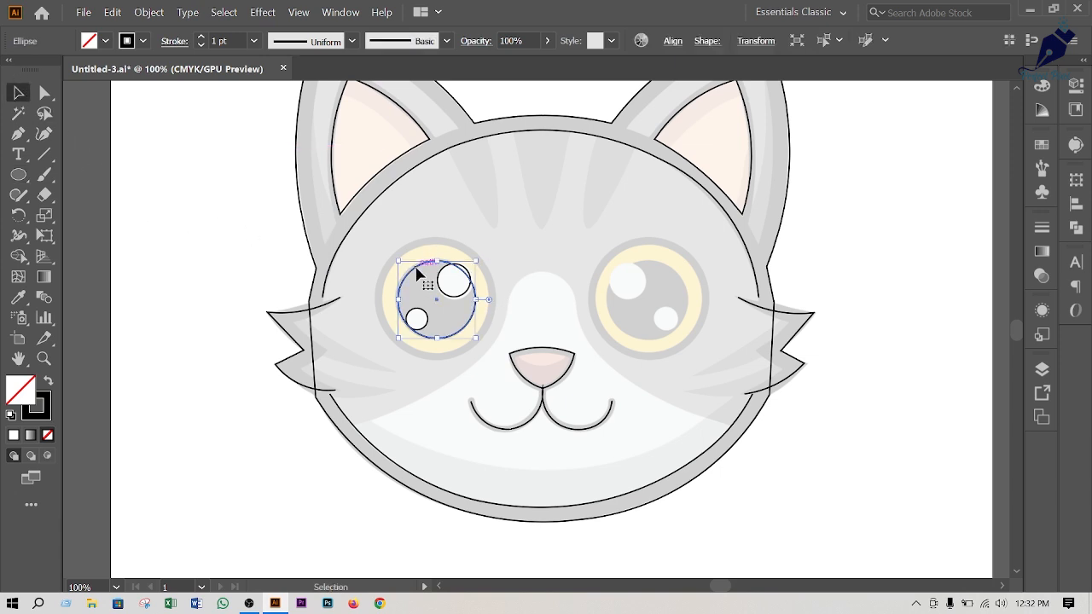
mouse_move(418, 275)
mouse_down()
mouse_move(420, 261)
mouse_move(405, 263)
mouse_up()
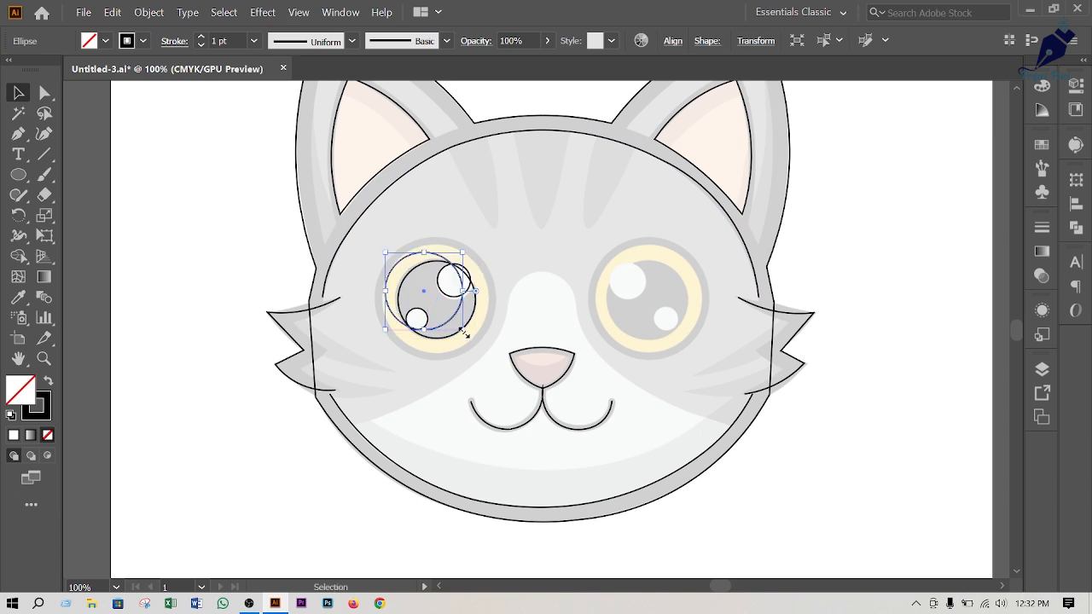
drag(465, 333, 504, 356)
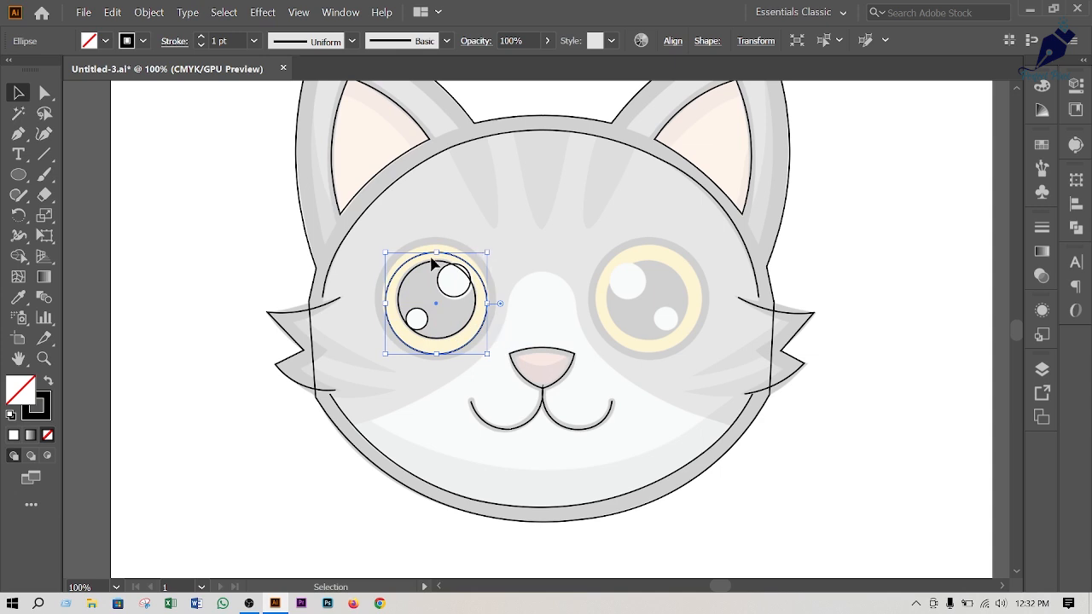
drag(435, 253, 432, 246)
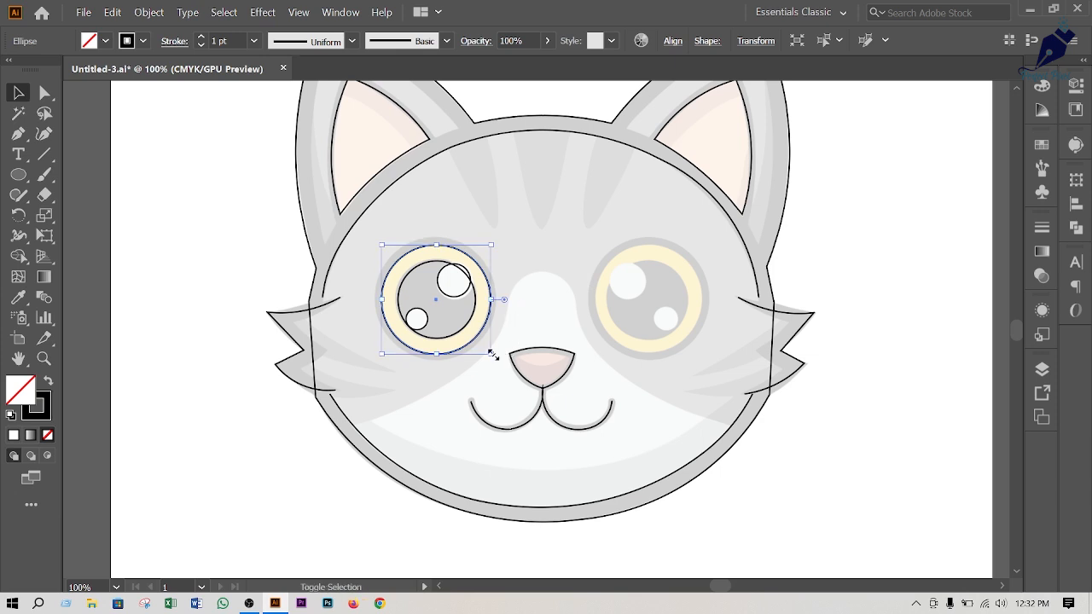
drag(494, 355, 505, 362)
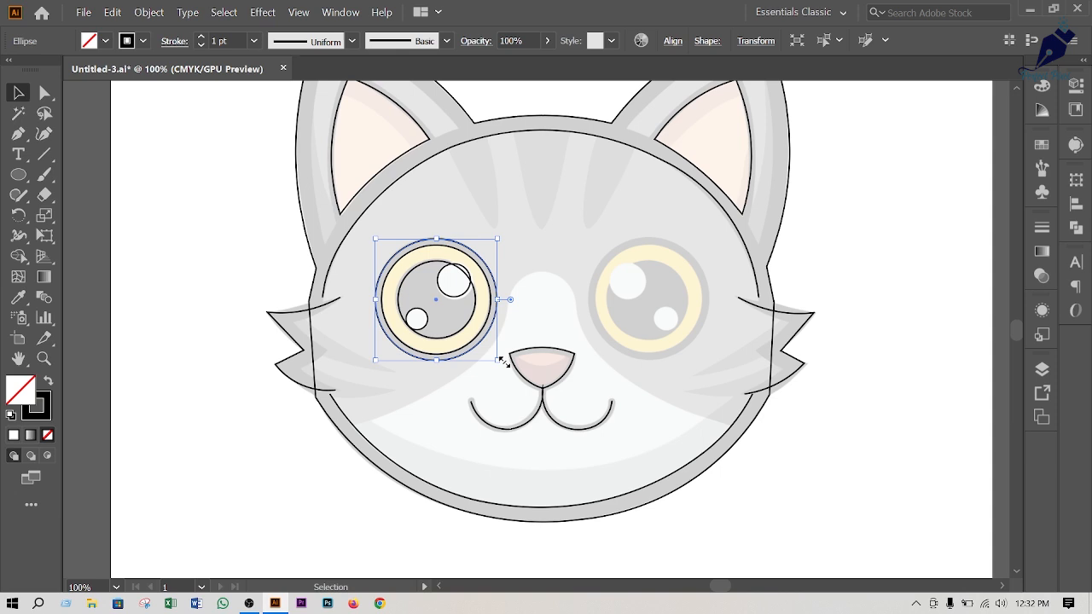
click(549, 250)
Bring the left eye's large highlight circle to the front and fill it with white
click(452, 278)
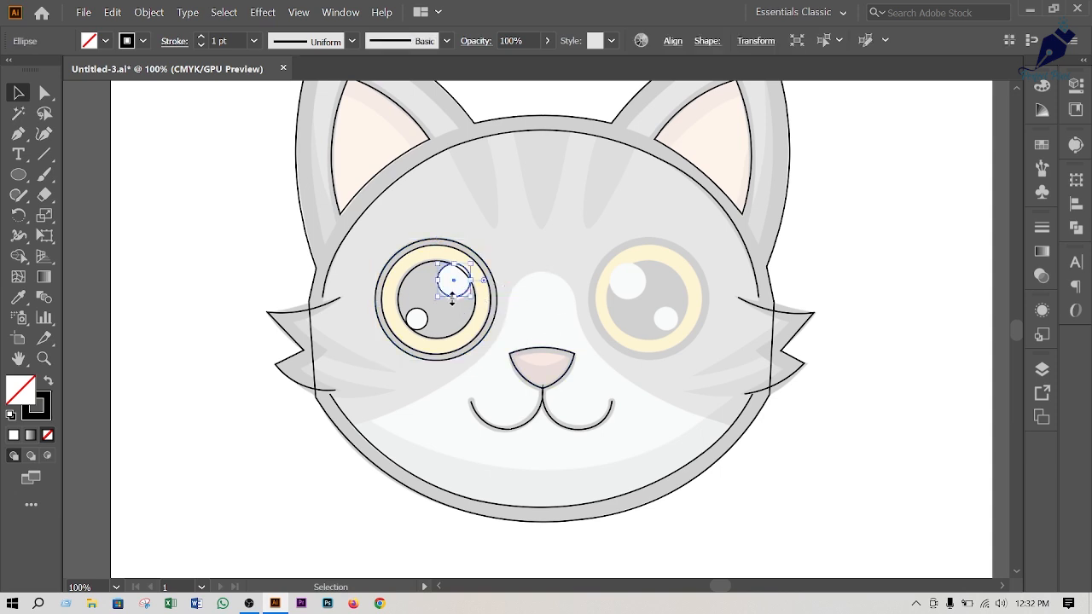
right_click(452, 298)
mouse_move(512, 504)
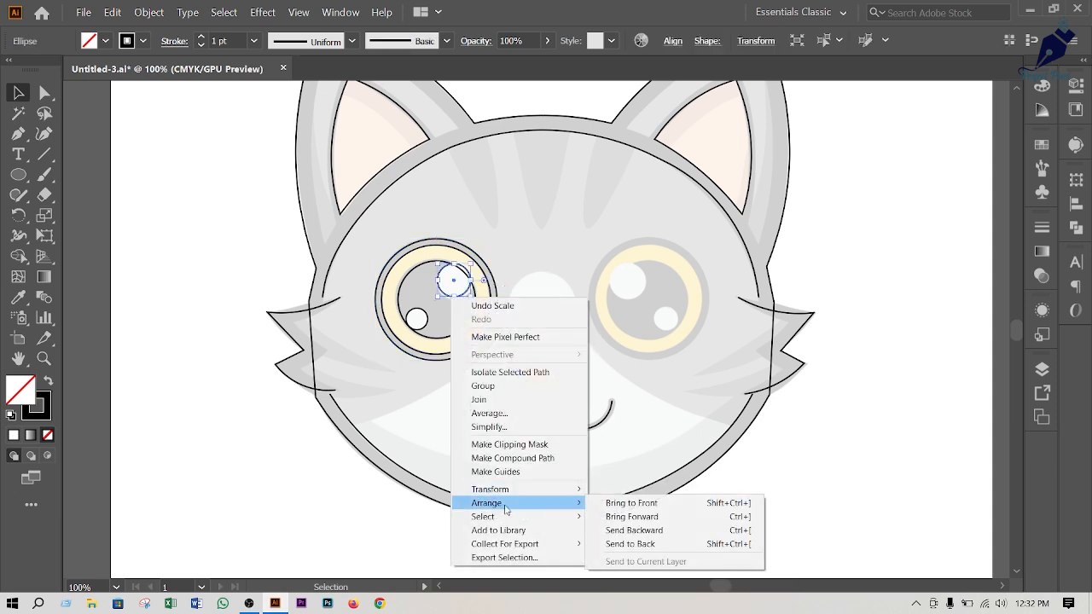
click(627, 503)
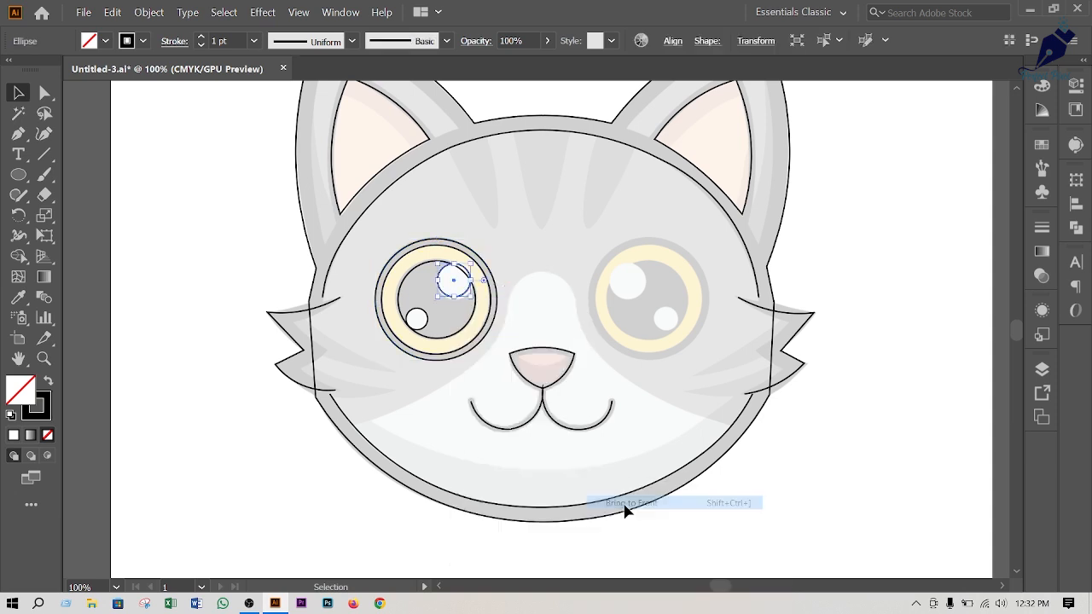
click(841, 487)
click(453, 297)
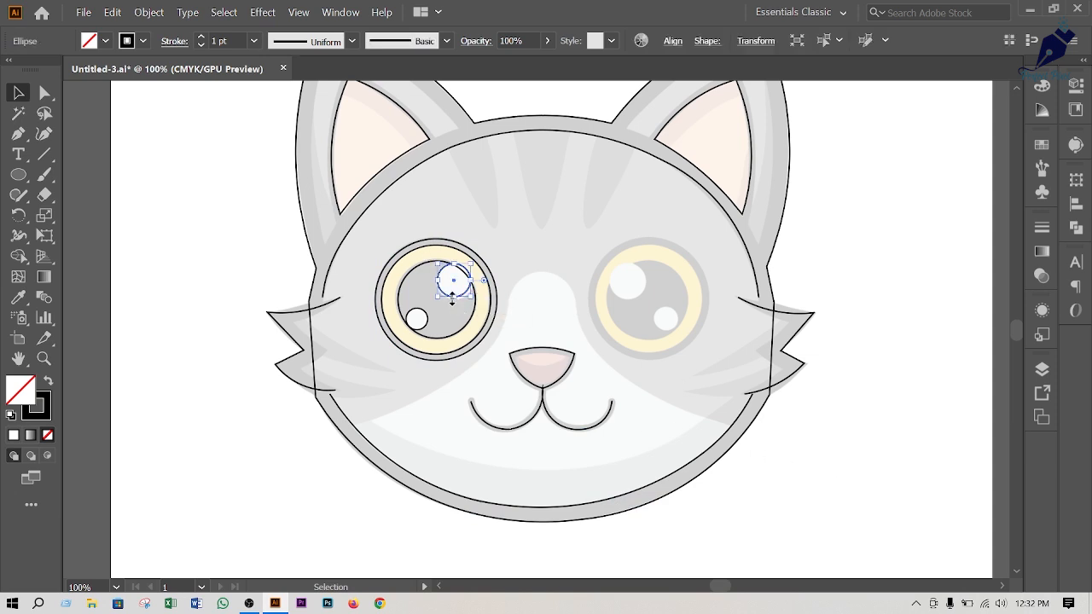
click(13, 435)
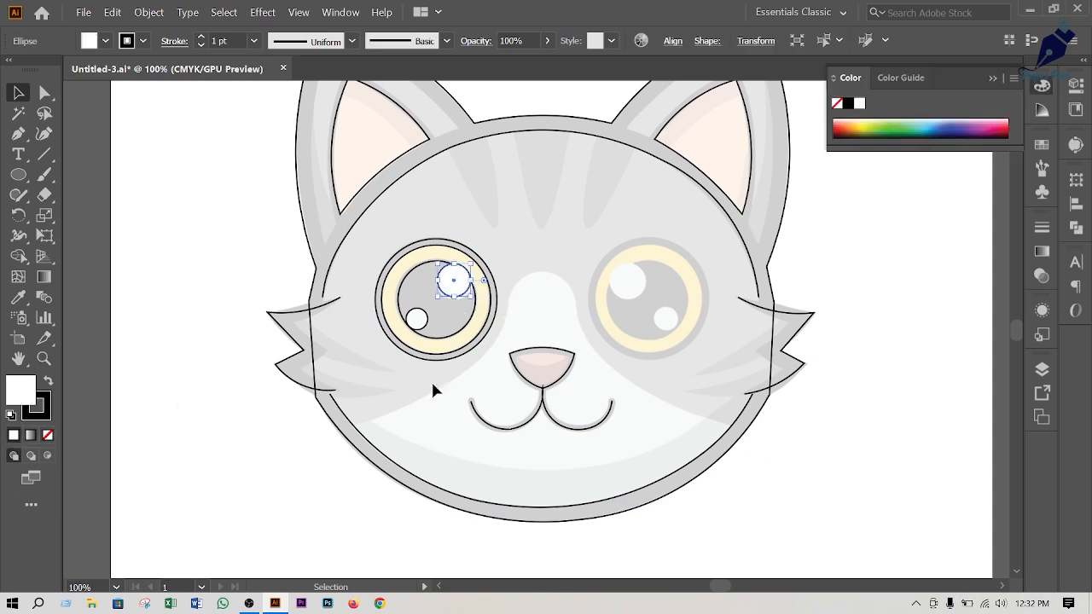
click(804, 482)
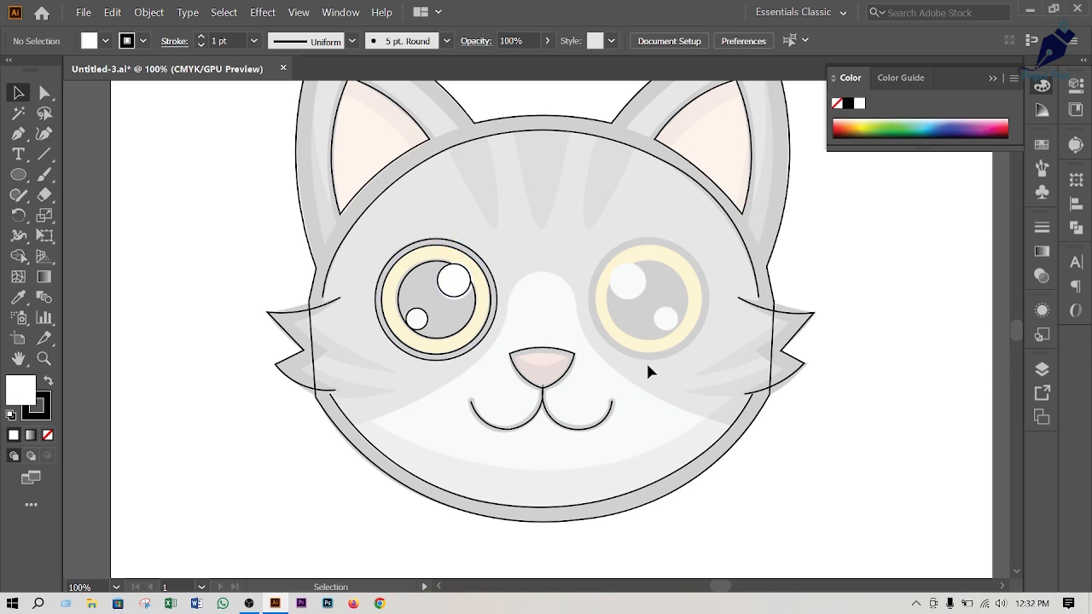
Move the faded cat reference image out from under the traced outlines to the area beside the drawing
scroll(647, 357, down, 1)
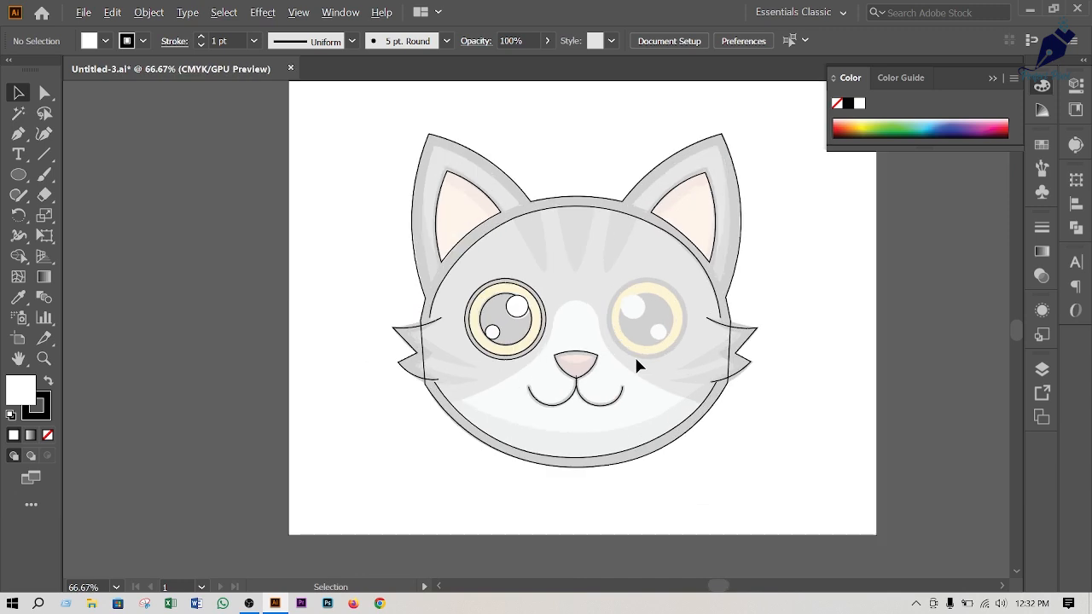
key(ctrl)
key(ctrl+a)
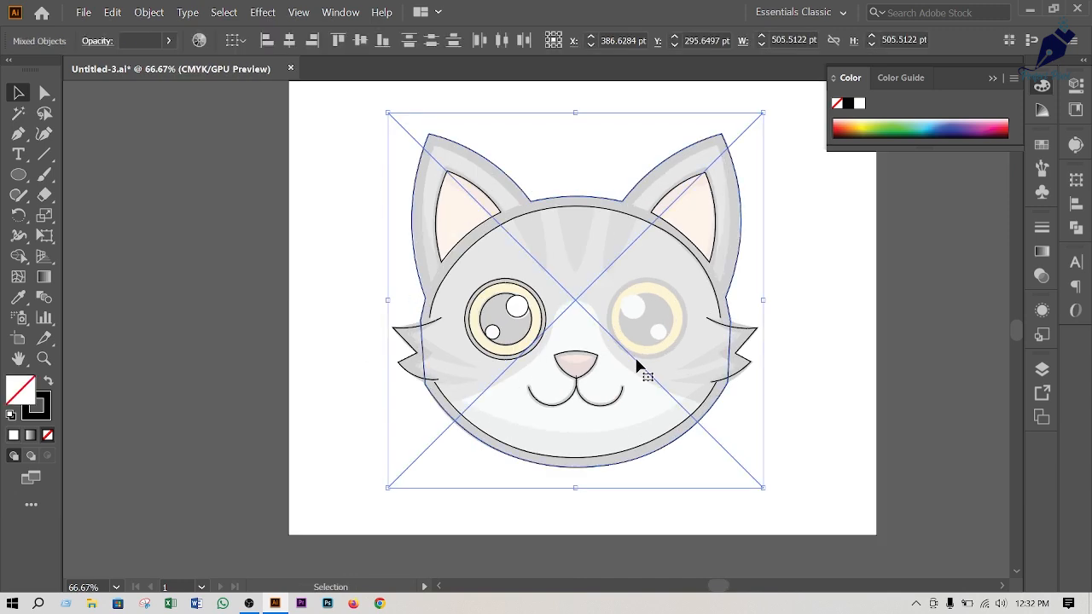
click(806, 272)
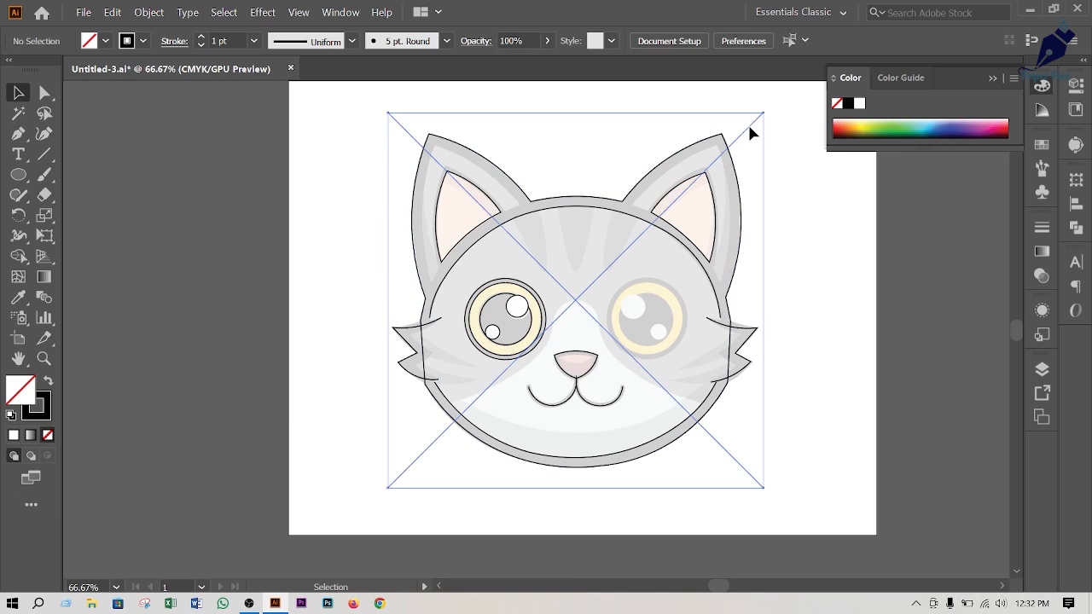
drag(751, 131, 1024, 216)
drag(756, 129, 280, 159)
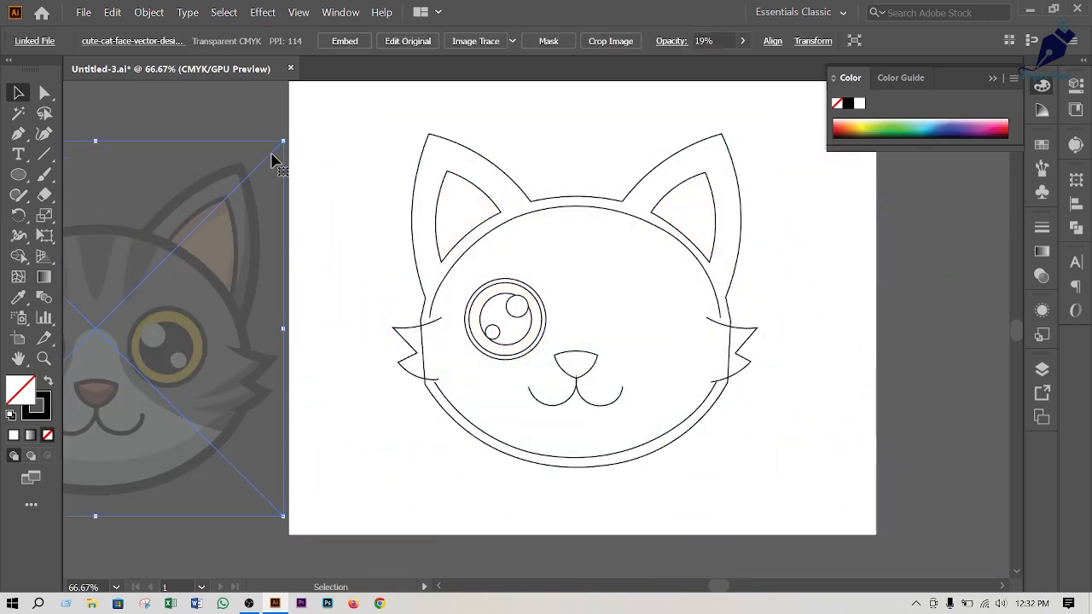
click(376, 168)
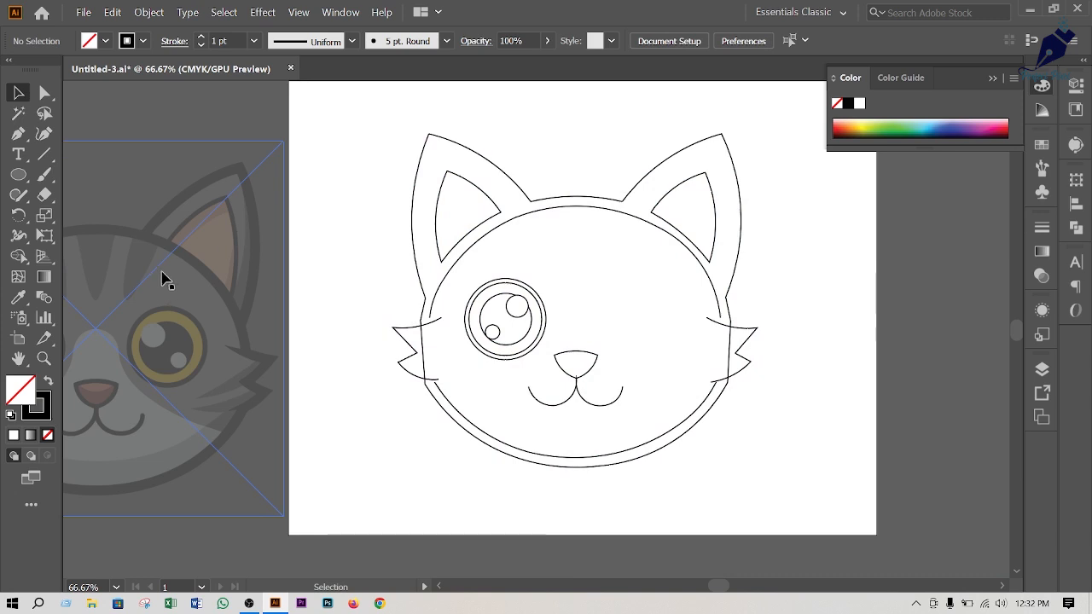
drag(165, 279, 224, 241)
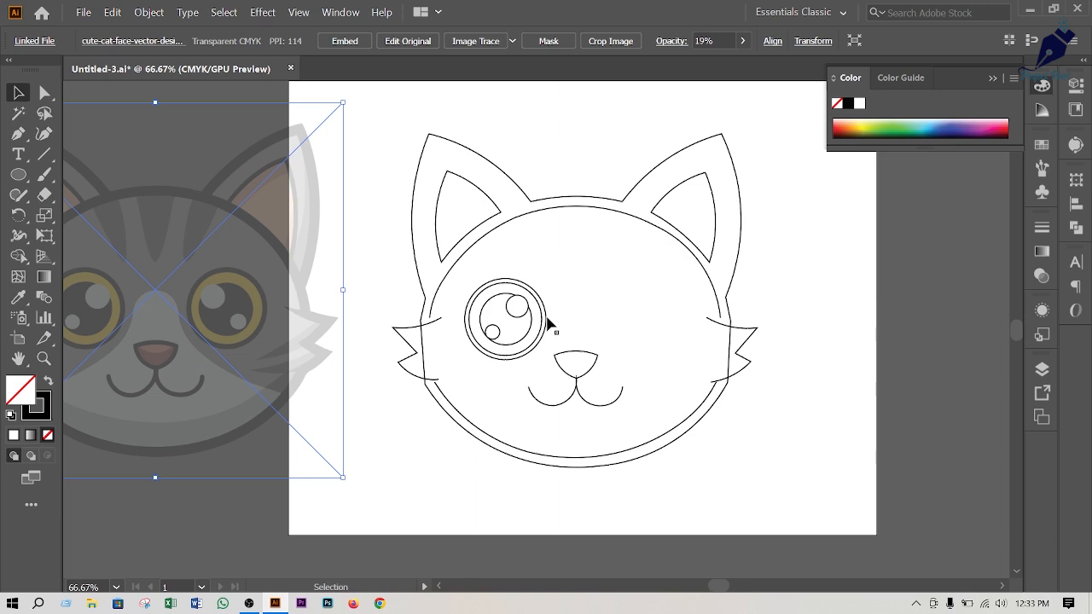
Fill the left eye's iris circle with the yellow ring color sampled from the reference cat using the Eyedropper, and deselect
scroll(546, 306, up, 1)
scroll(556, 313, down, 1)
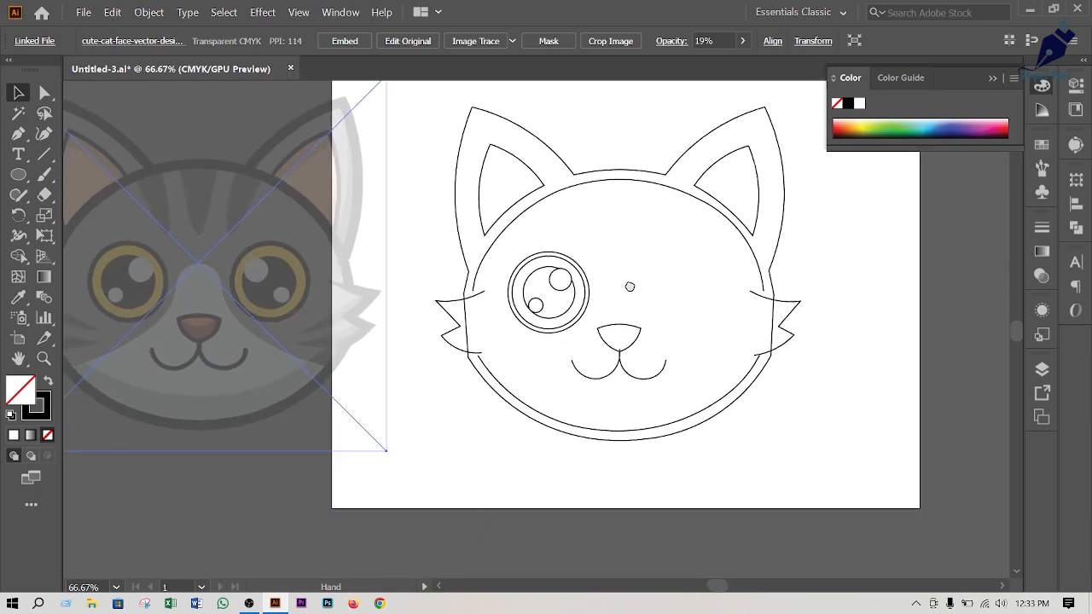
click(588, 290)
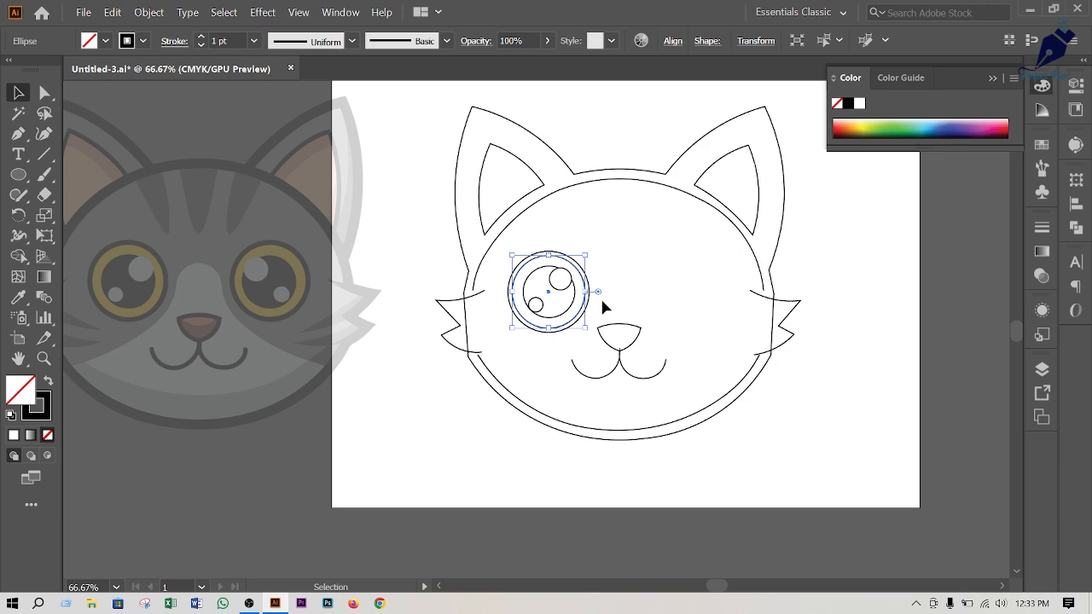
scroll(601, 299, up, 2)
scroll(598, 301, down, 2)
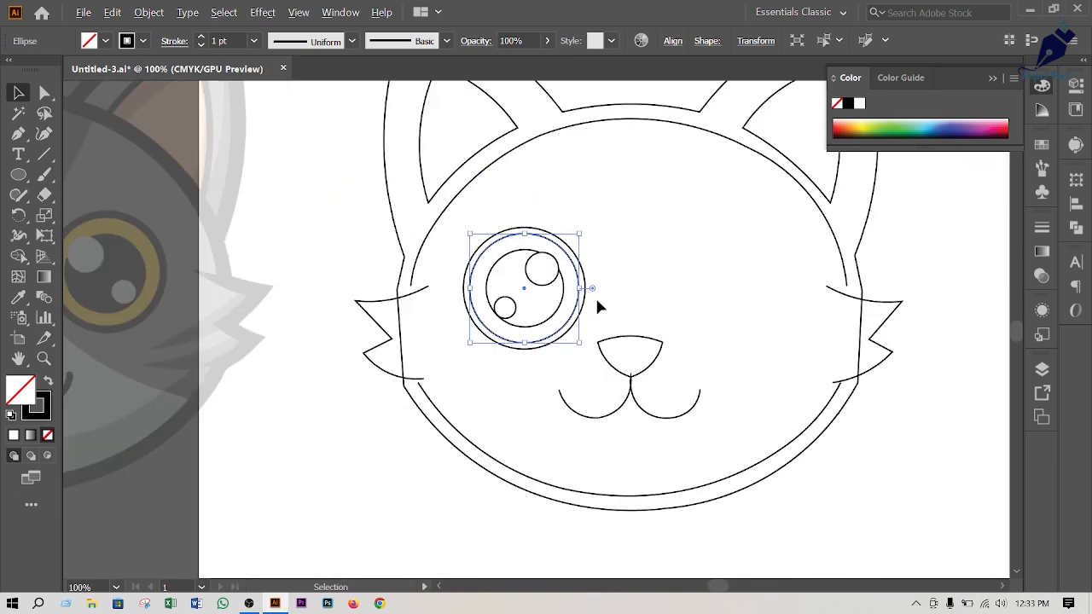
scroll(601, 303, up, 1)
scroll(634, 298, down, 1)
drag(632, 298, 677, 289)
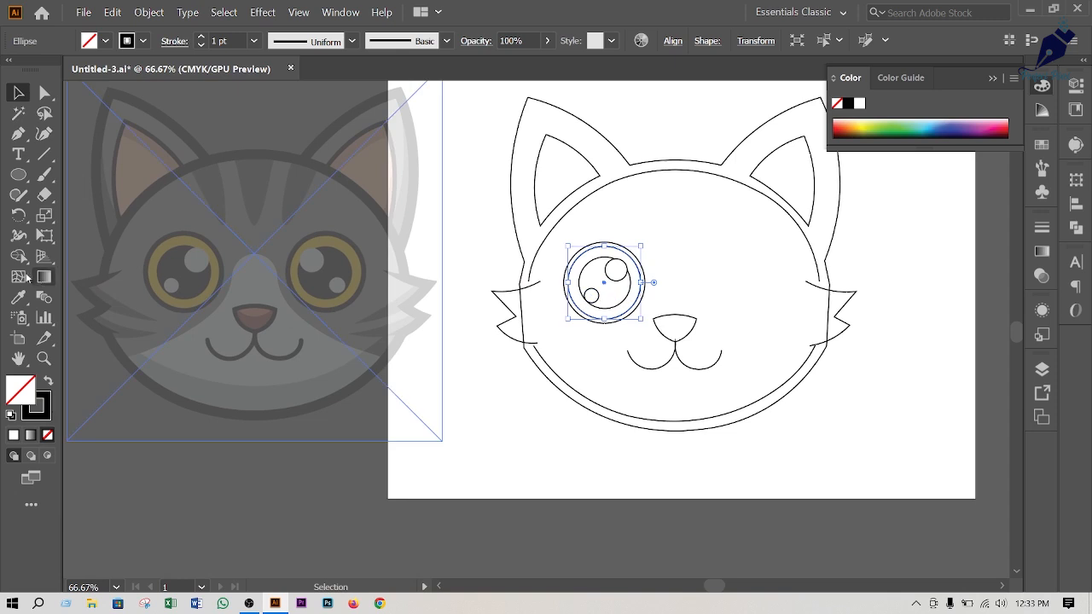
click(18, 298)
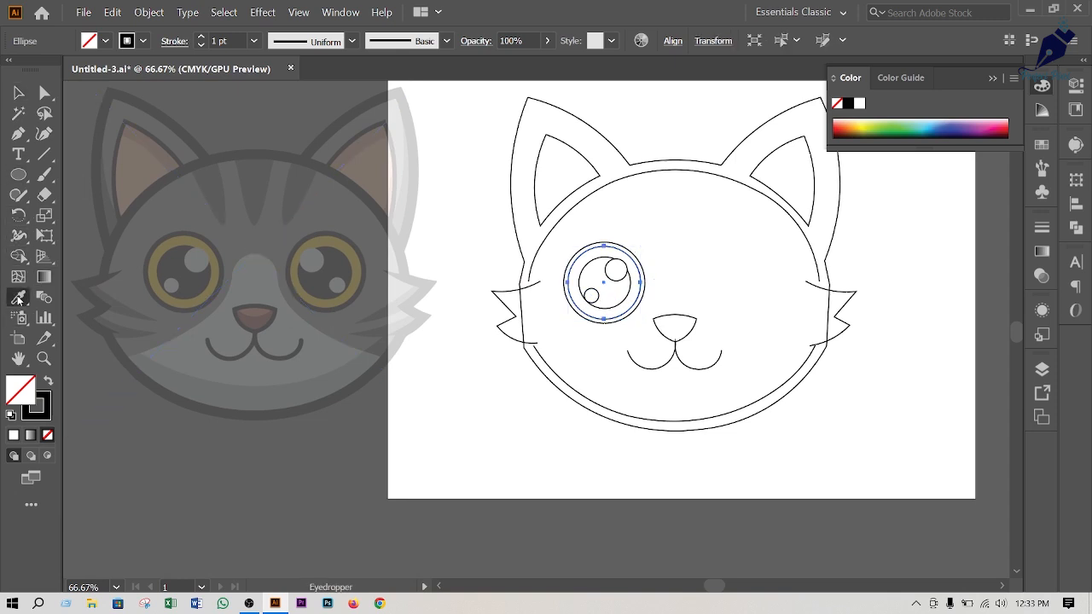
click(182, 233)
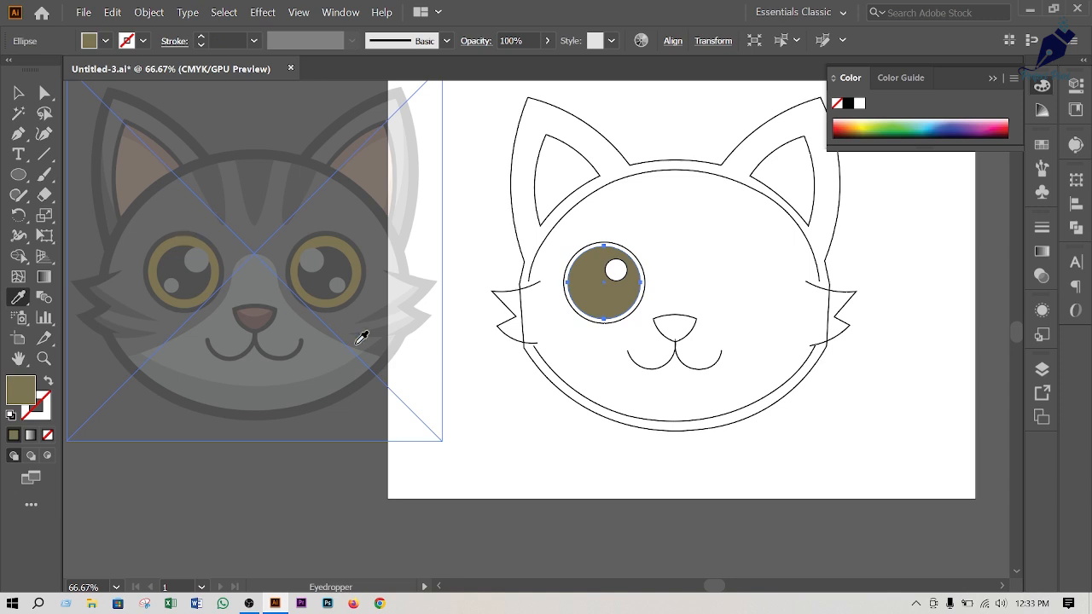
click(18, 92)
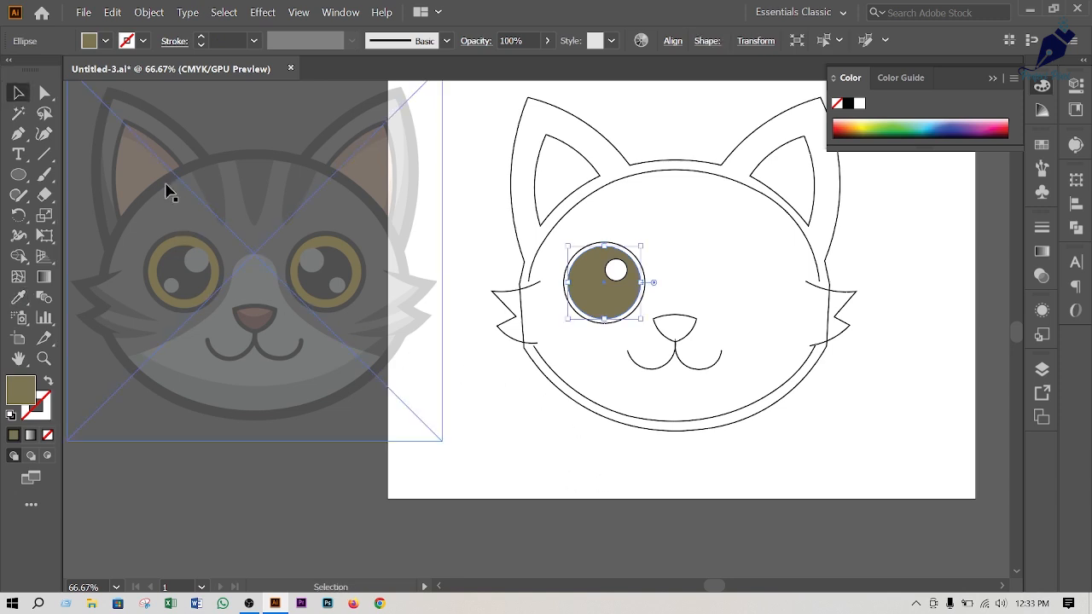
click(588, 430)
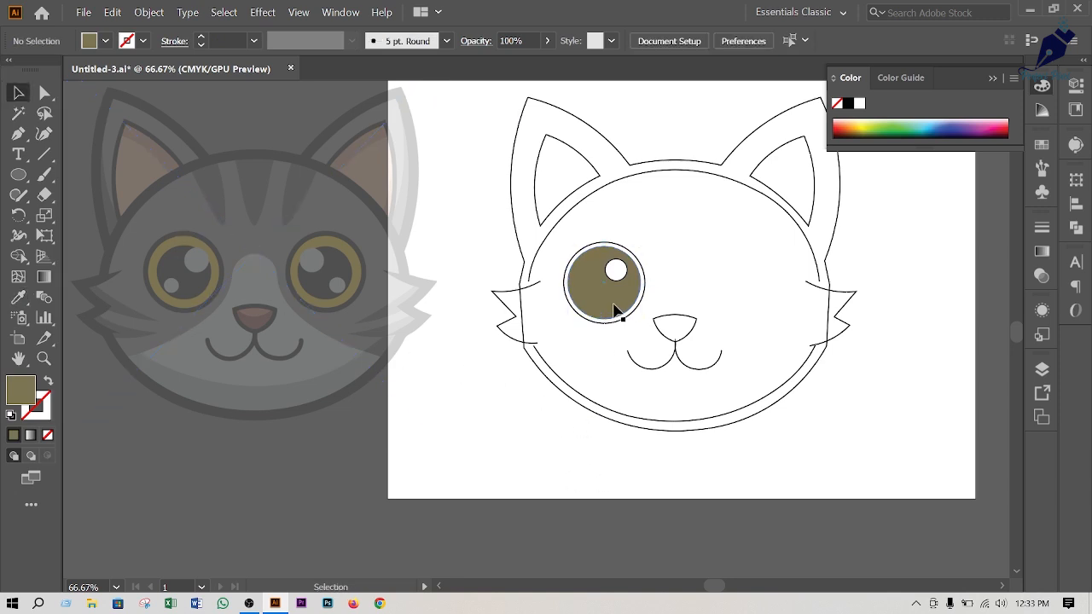
Send the filled iris circle to the back, behind the pupil and highlight circles, and deselect
double_click(614, 310)
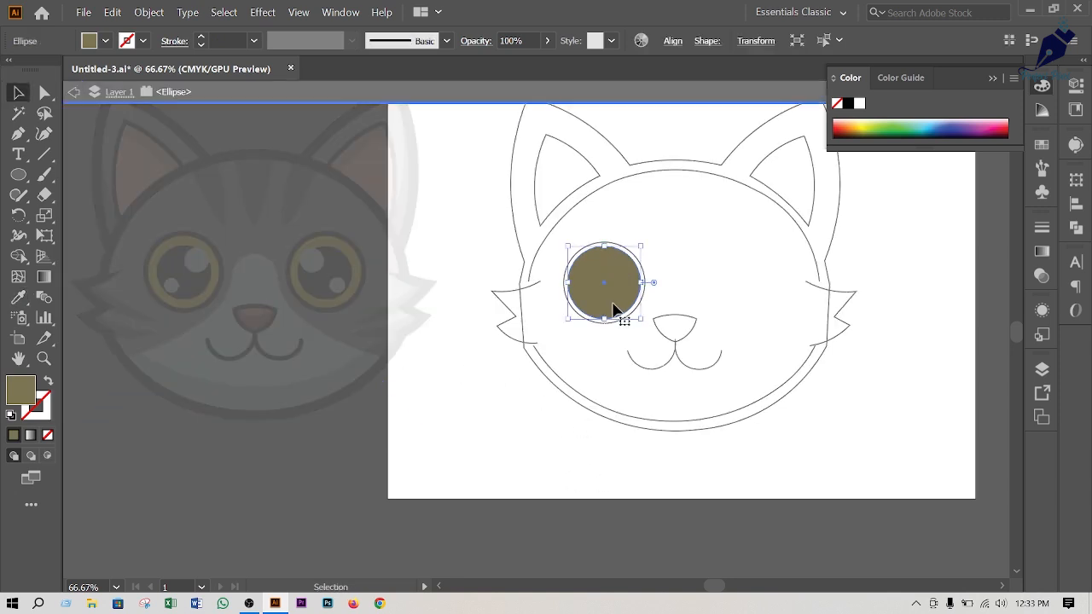
click(73, 92)
right_click(593, 290)
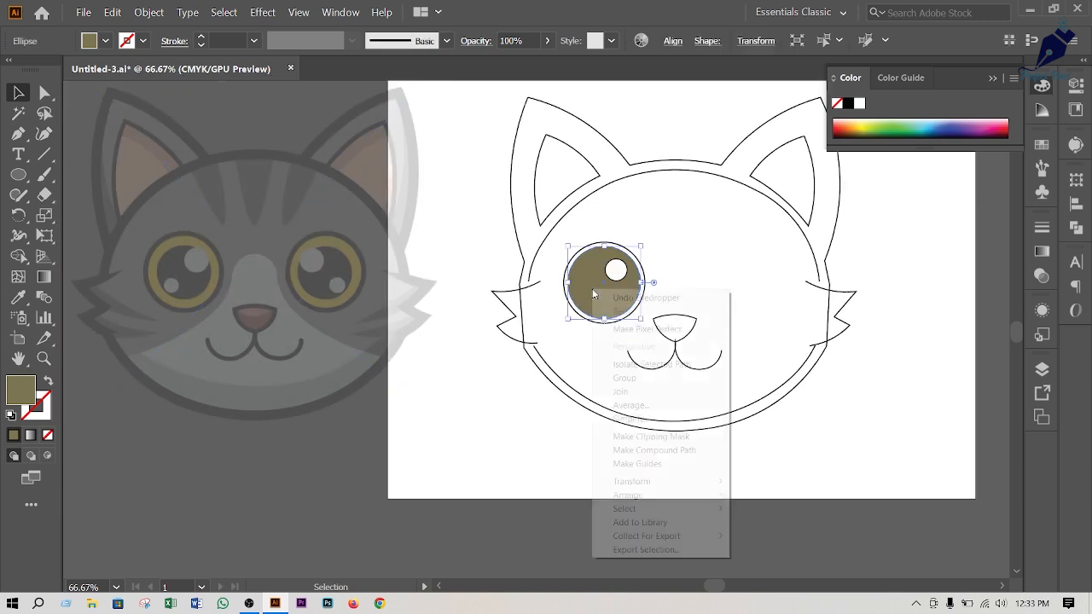
mouse_move(632, 495)
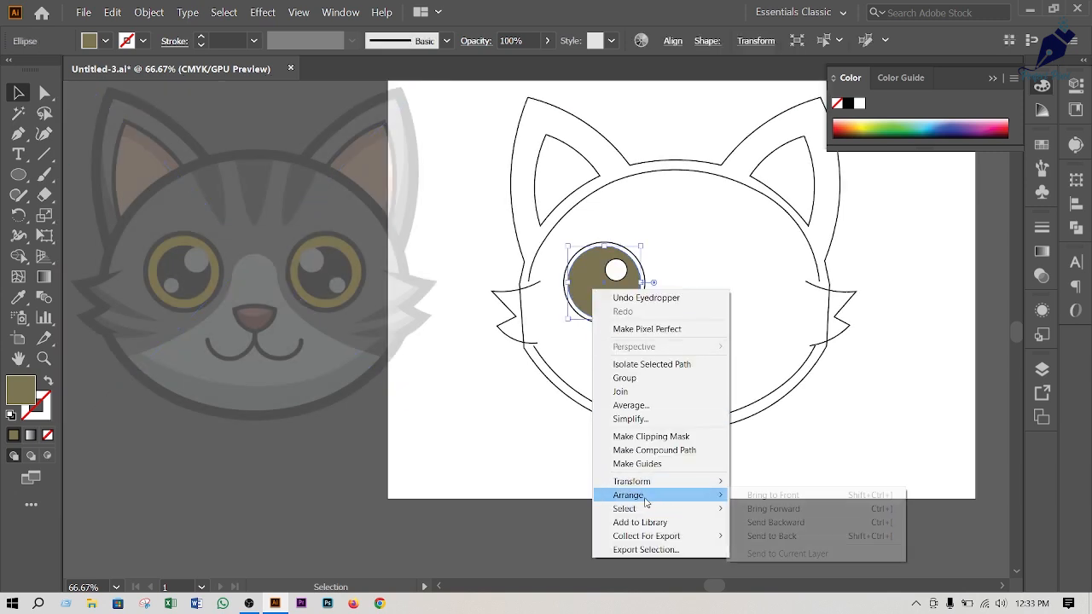
click(782, 539)
click(659, 538)
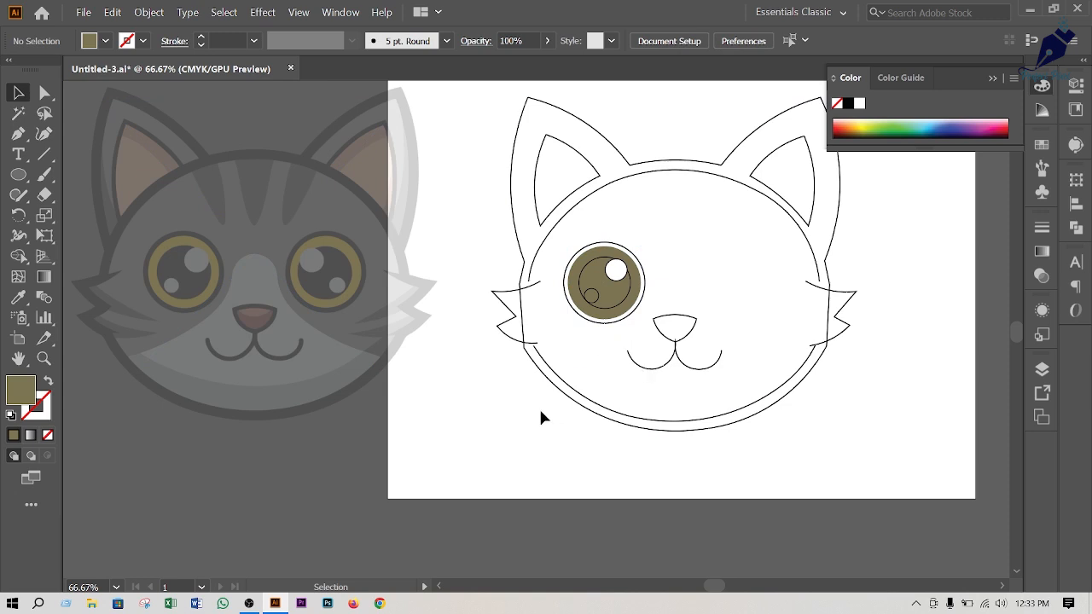
Fill the left eye's pupil circle with the dark gray sampled from the reference cat's pupil using the Eyedropper
click(619, 297)
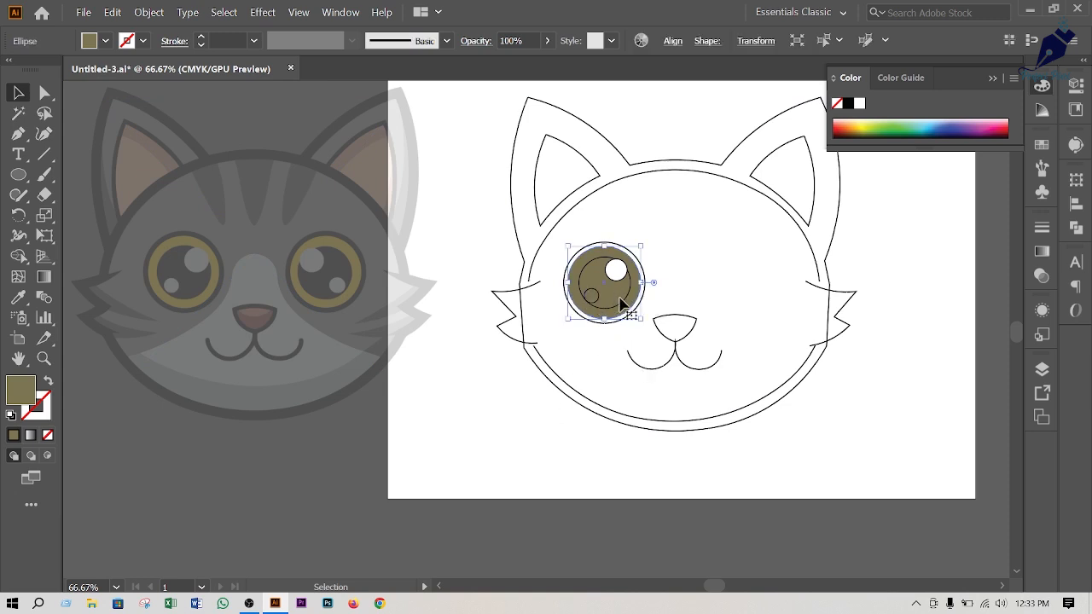
click(618, 311)
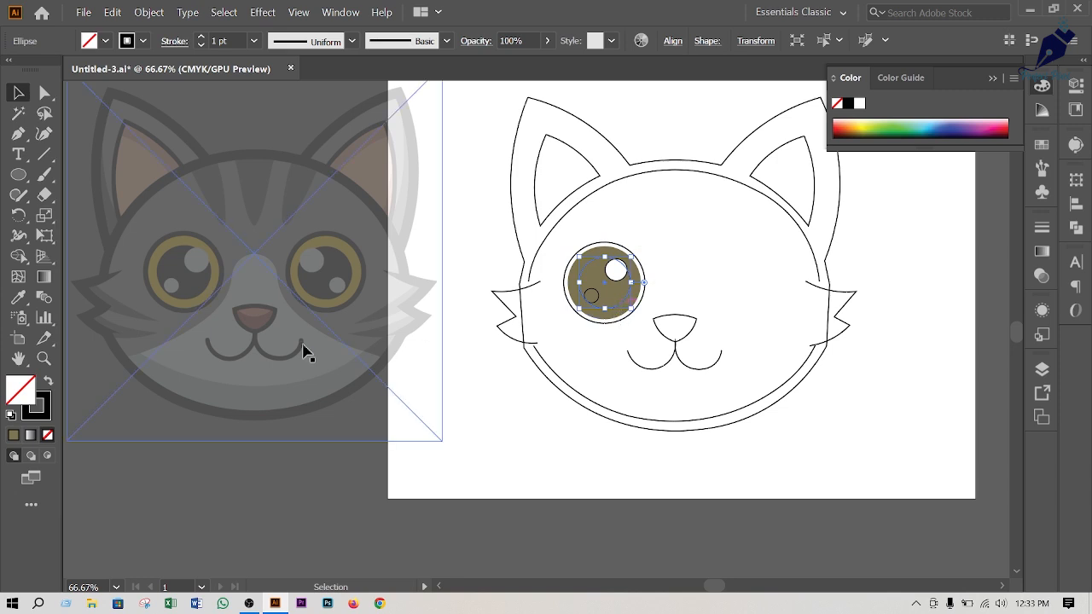
click(13, 298)
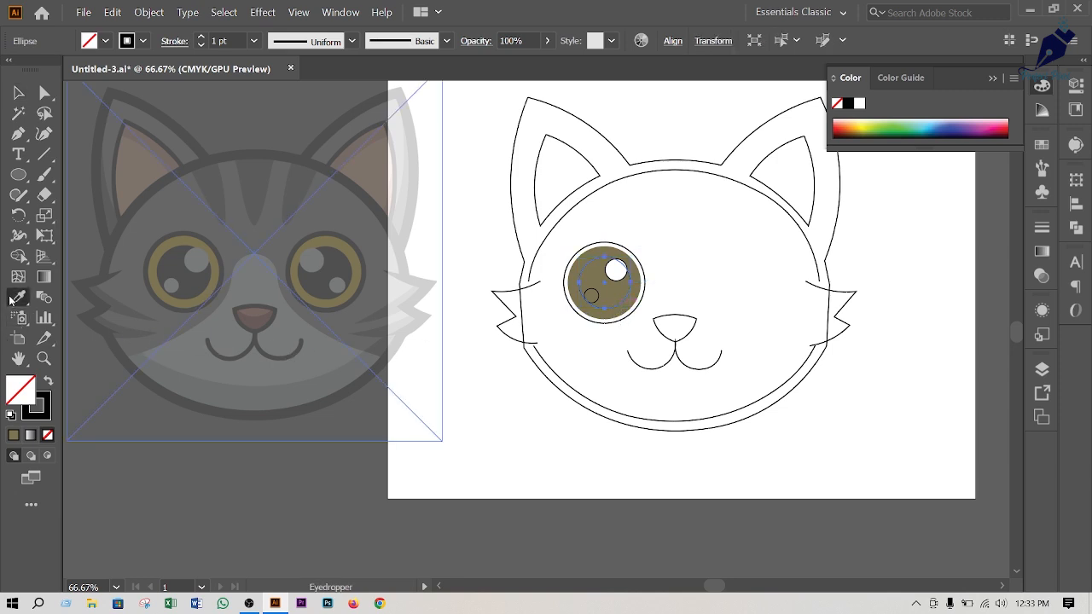
click(179, 267)
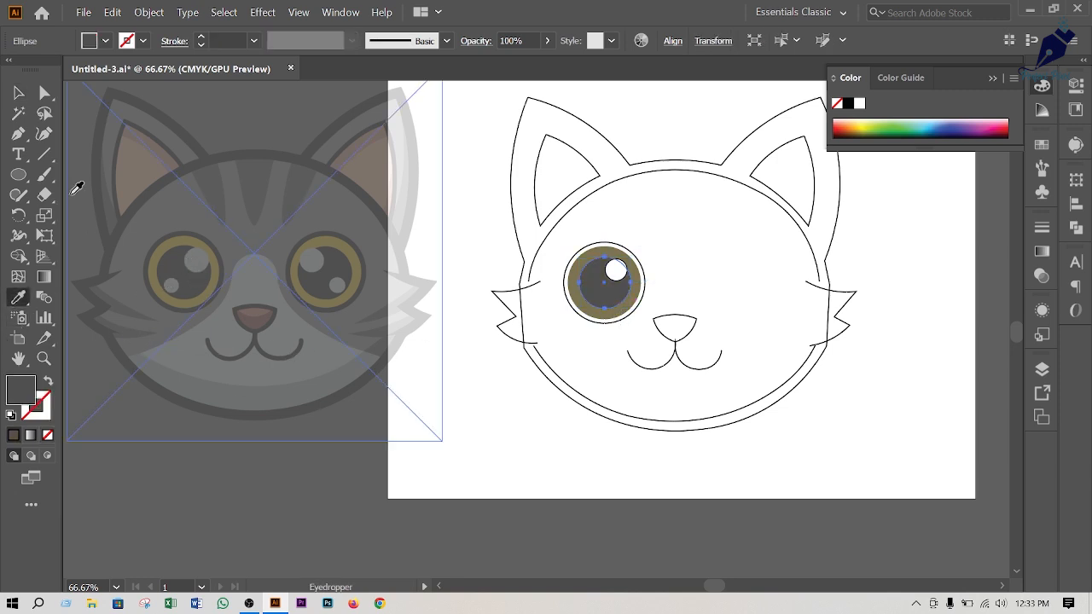
click(19, 92)
click(333, 556)
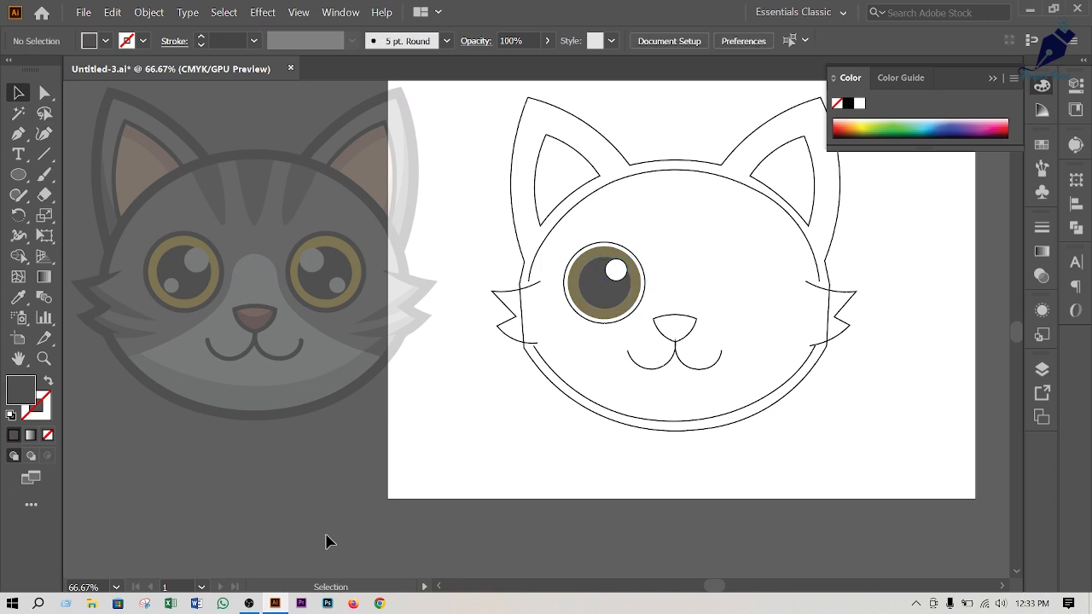
Set the faded cat reference image's opacity to 100% and deselect it
click(279, 355)
click(742, 40)
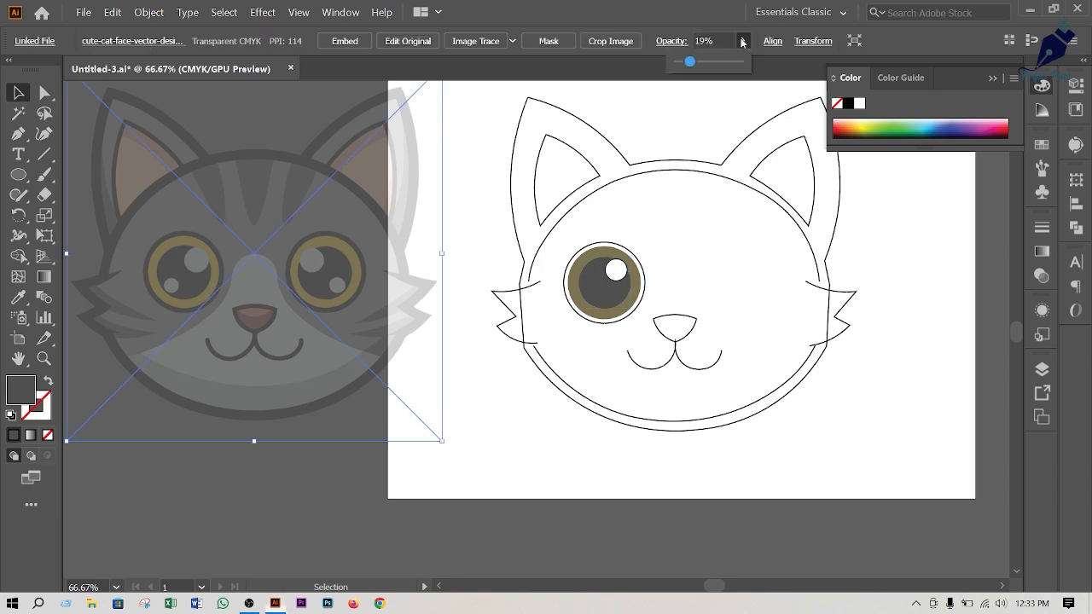
drag(691, 63, 739, 62)
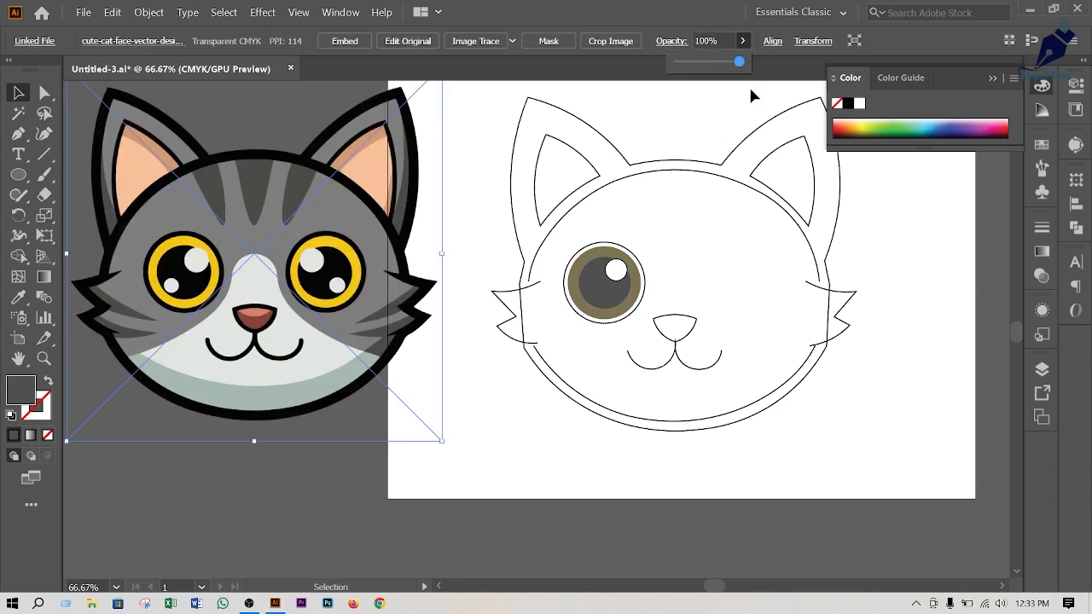
click(856, 379)
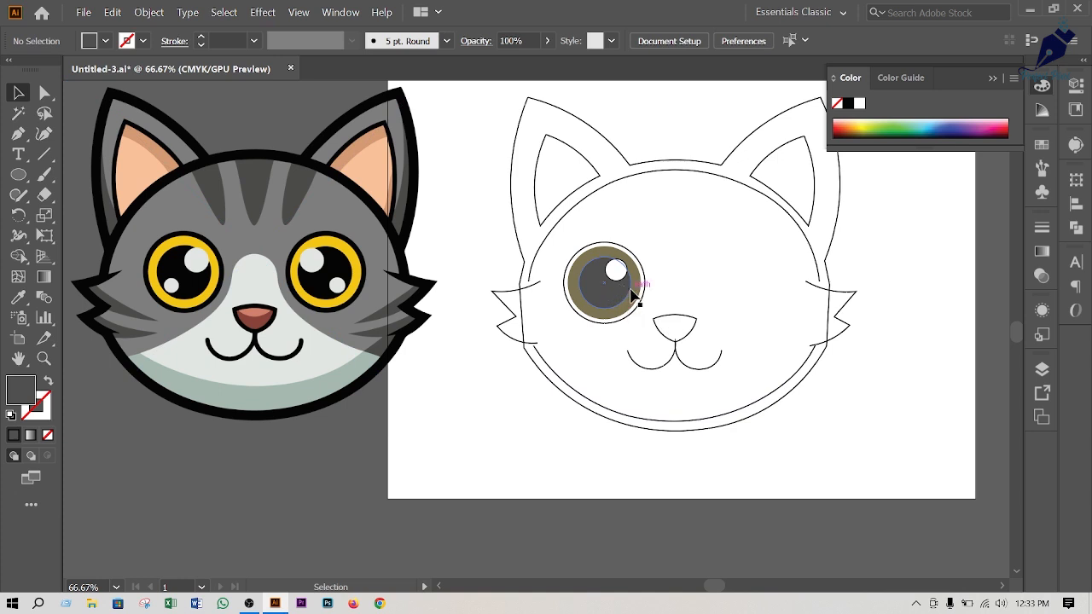
Refill the left eye's iris circle with the bright yellow sampled from the reference cat's eye ring using the Eyedropper, and deselect
click(637, 296)
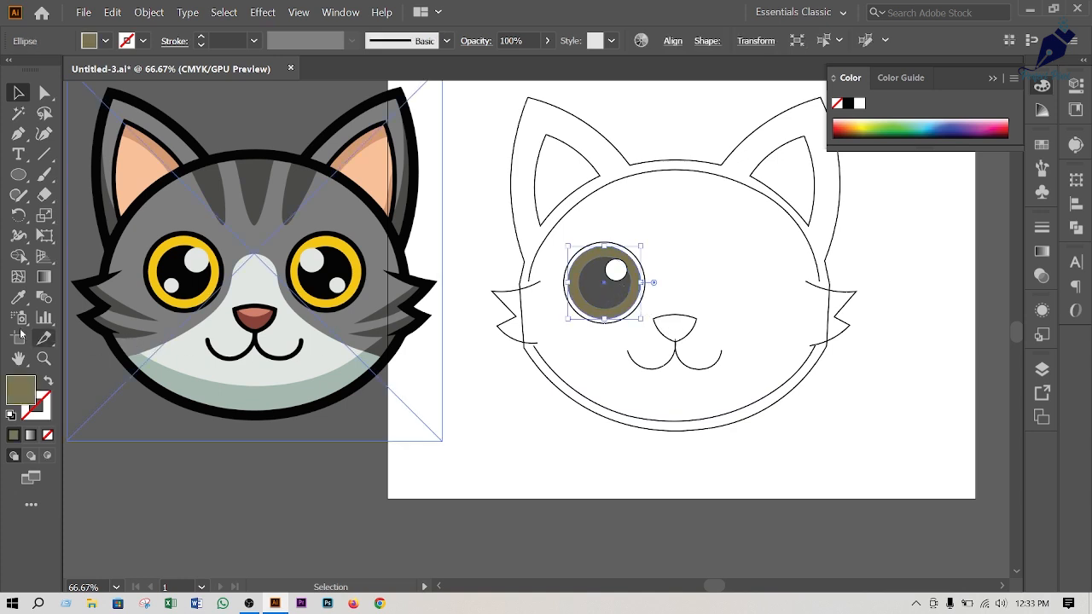
click(18, 297)
click(188, 239)
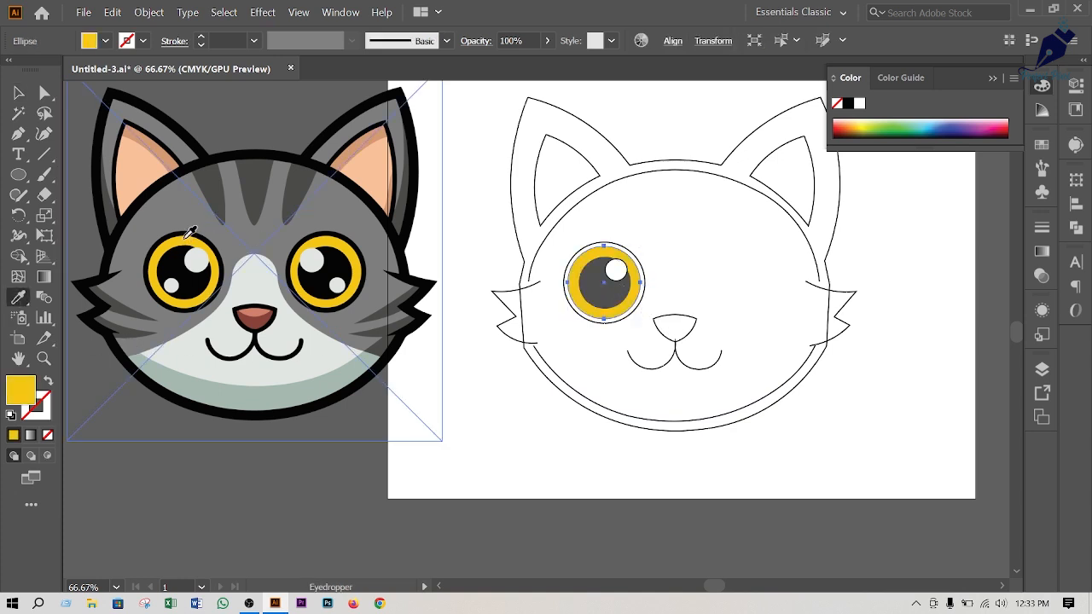
click(207, 521)
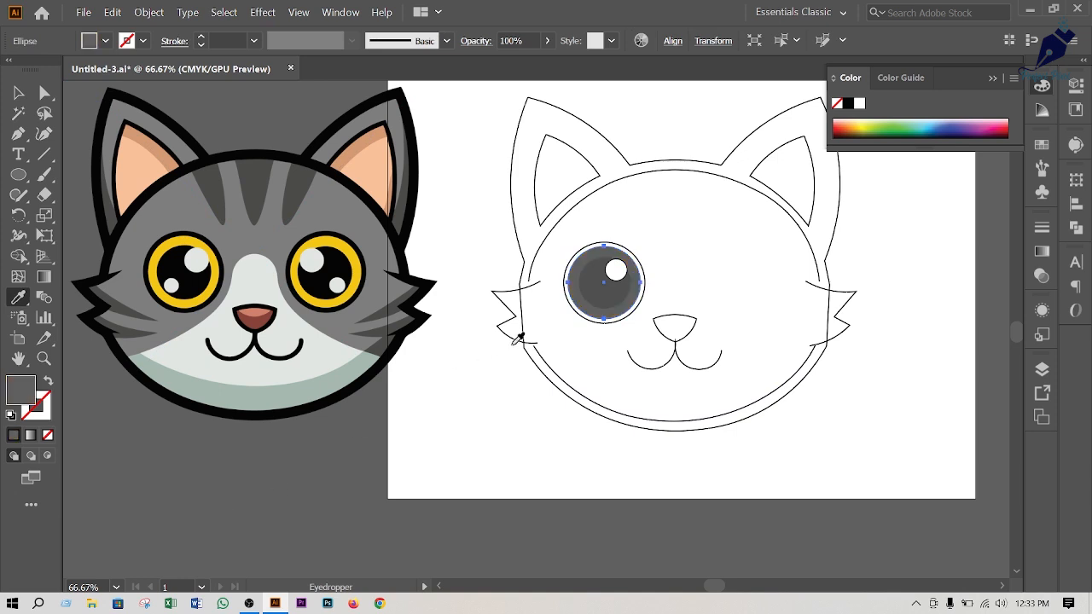
click(193, 234)
key(v)
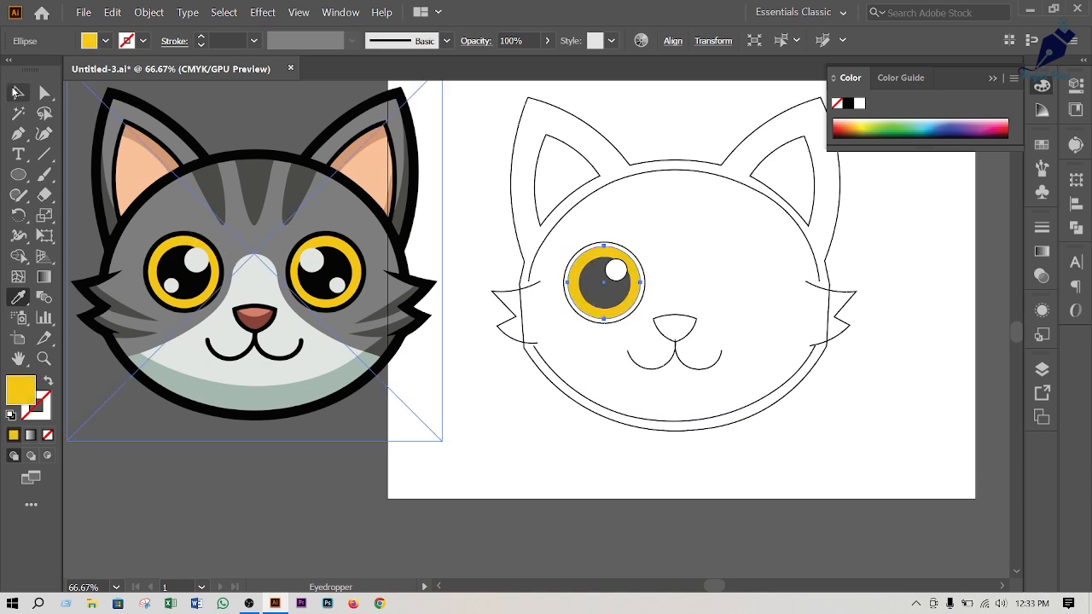
click(652, 548)
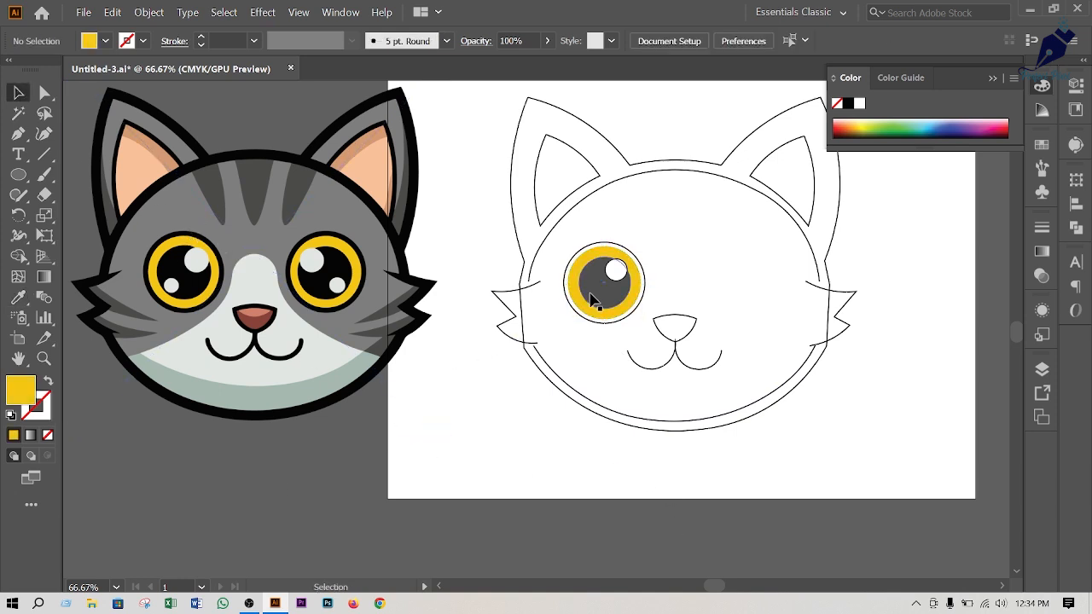
Refill the left eye's pupil circle with the black sampled from the reference cat's pupil using the Eyedropper
click(618, 301)
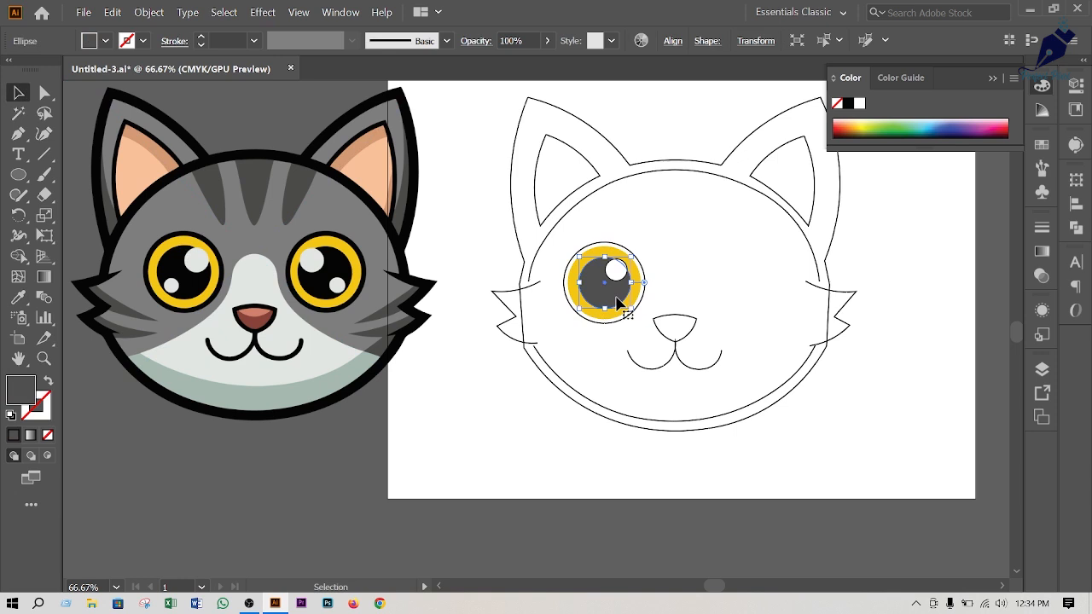
click(18, 298)
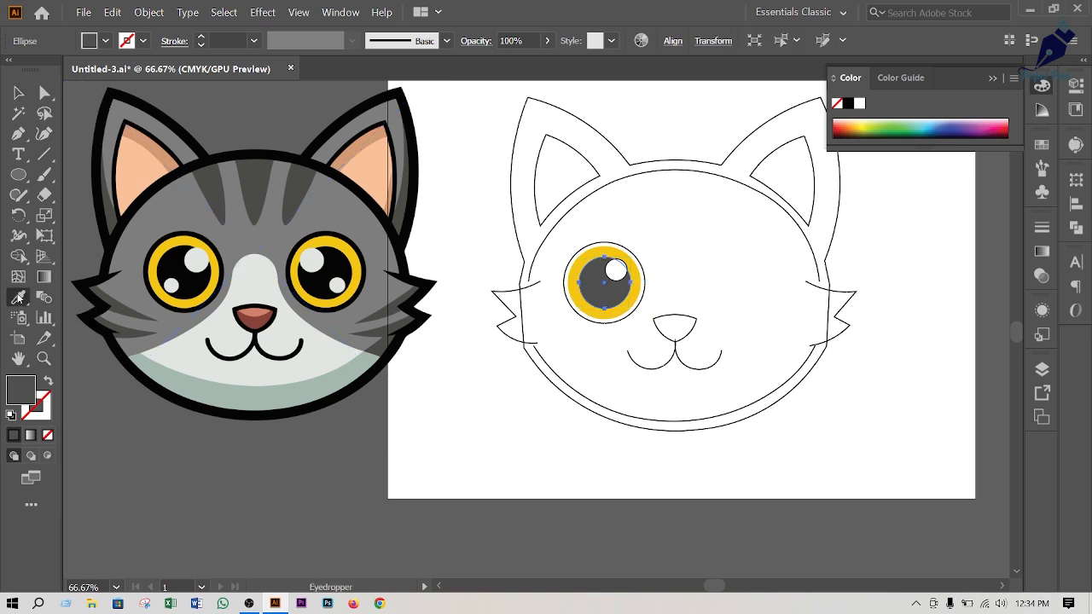
click(175, 260)
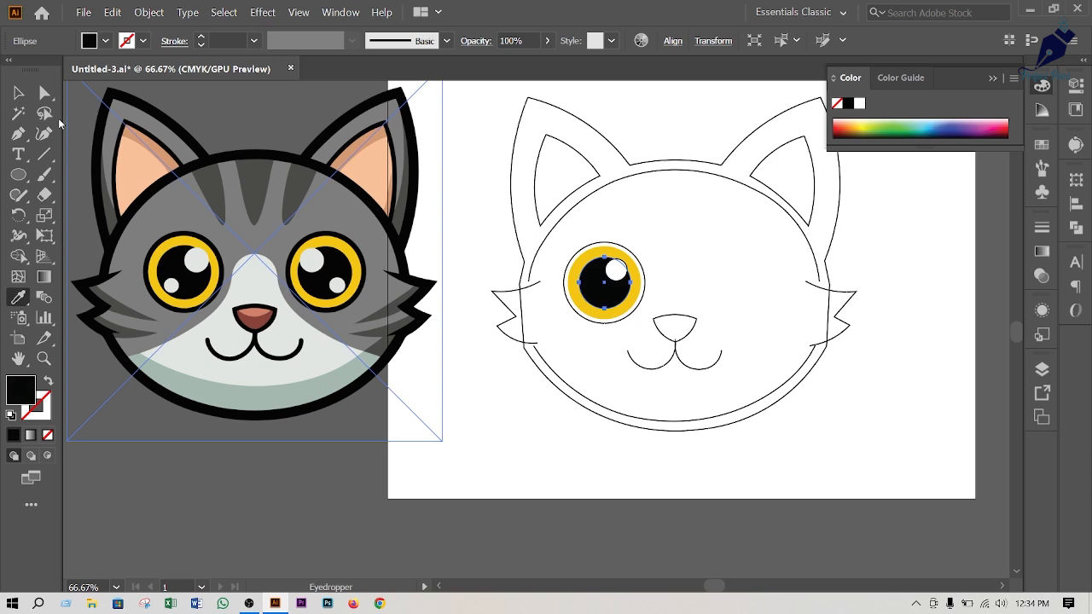
click(18, 93)
click(636, 505)
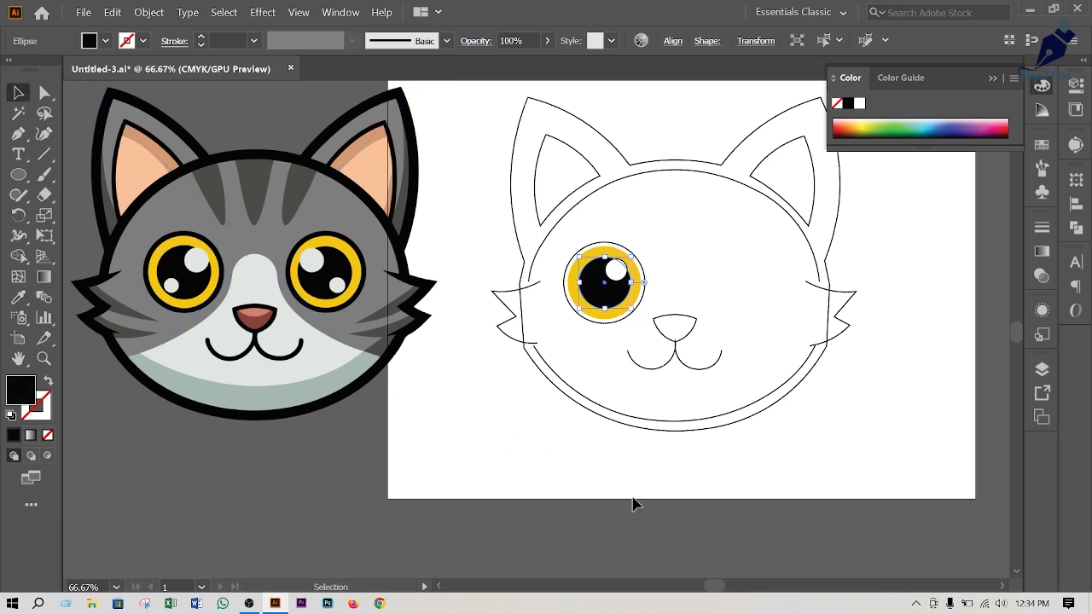
Send the black pupil circle of the left eye to the back
right_click(606, 291)
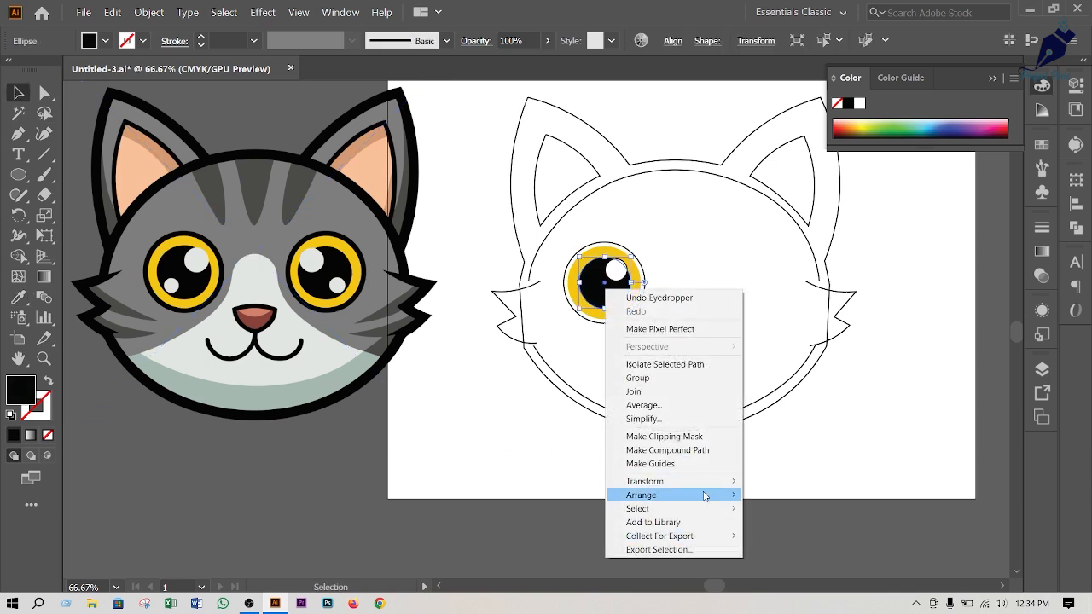
mouse_move(721, 497)
click(824, 536)
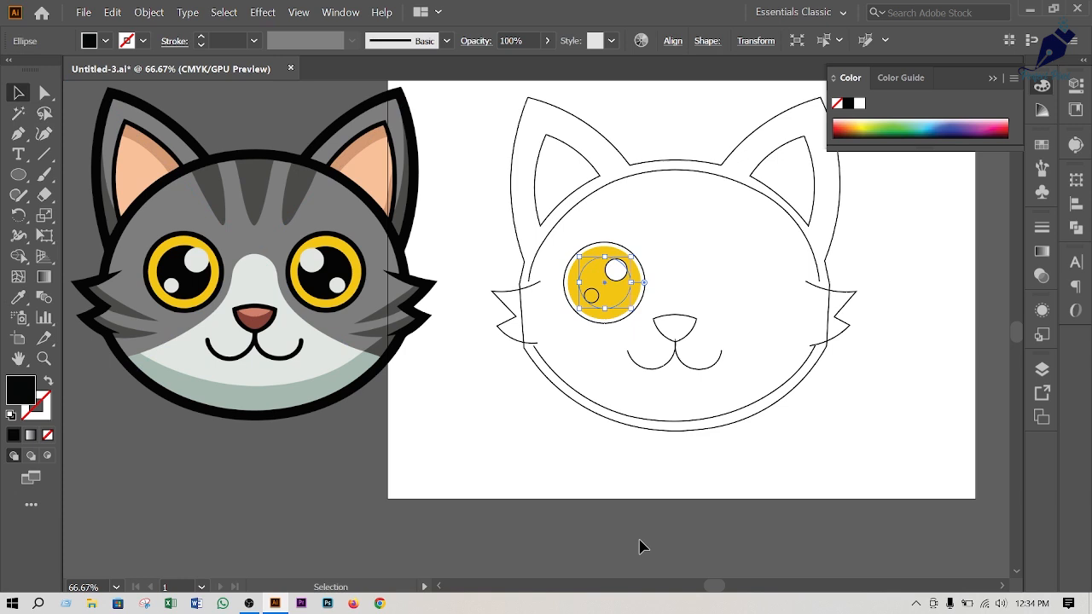
Bring the small lower highlight circle of the left eye to the front and deselect it
click(591, 302)
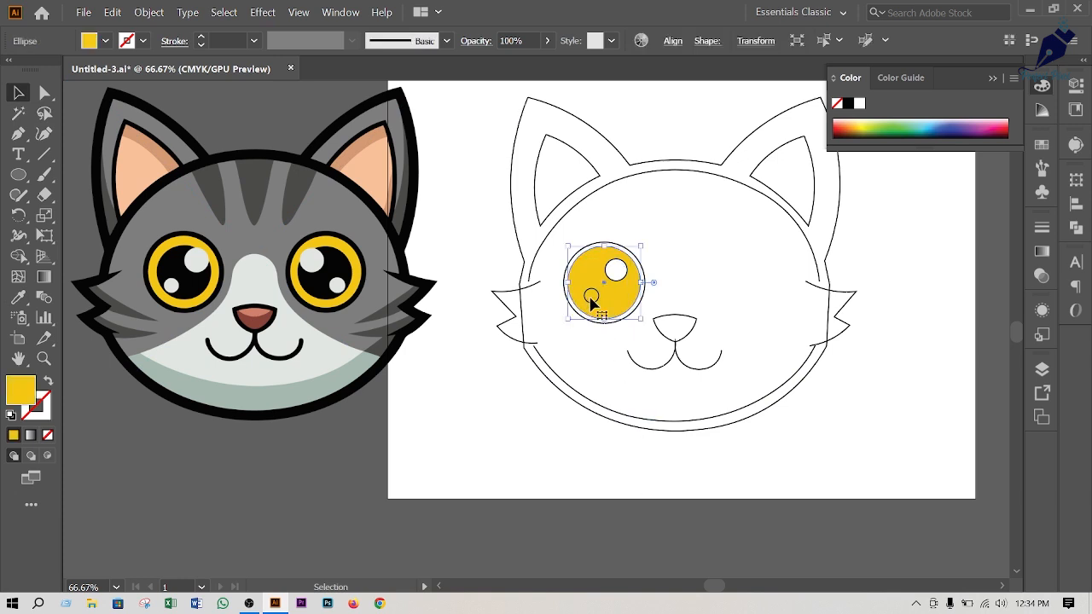
click(592, 298)
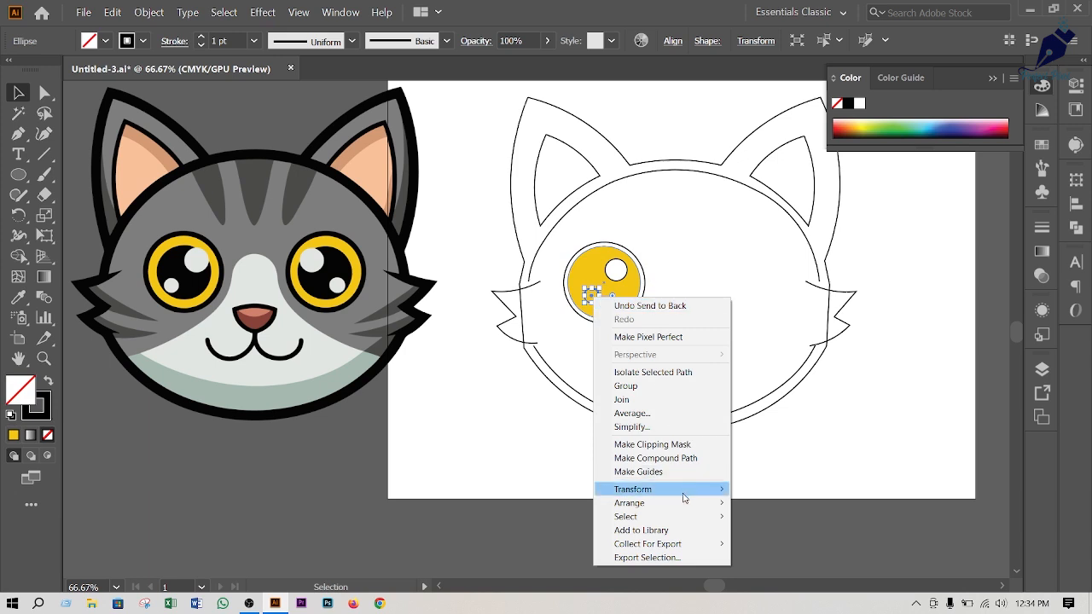
mouse_move(680, 503)
click(796, 505)
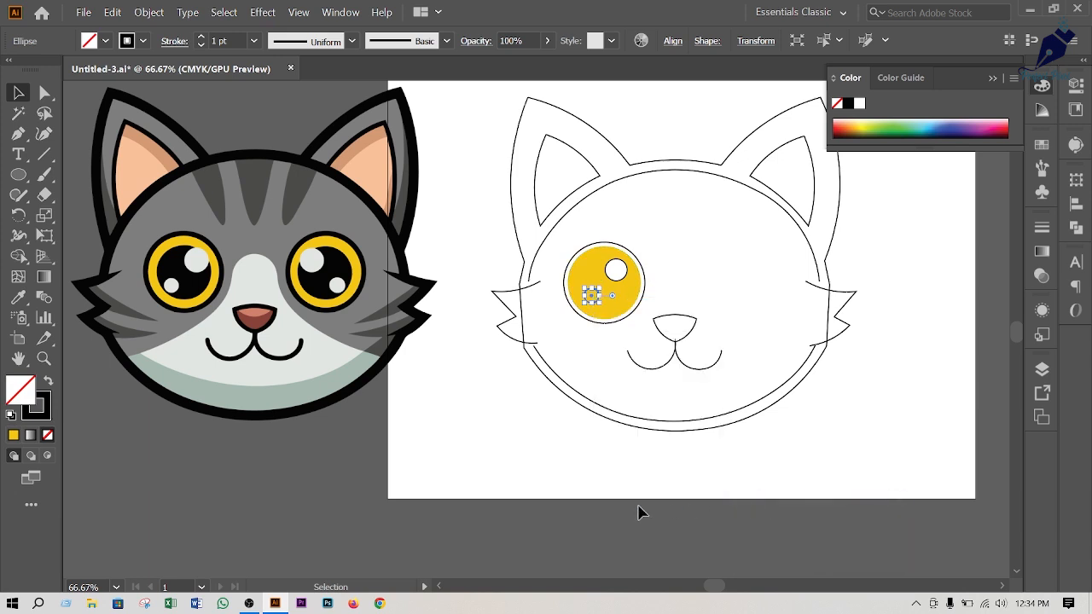
click(596, 561)
Send the left eye's yellow iris circle behind the black pupil circle
click(614, 303)
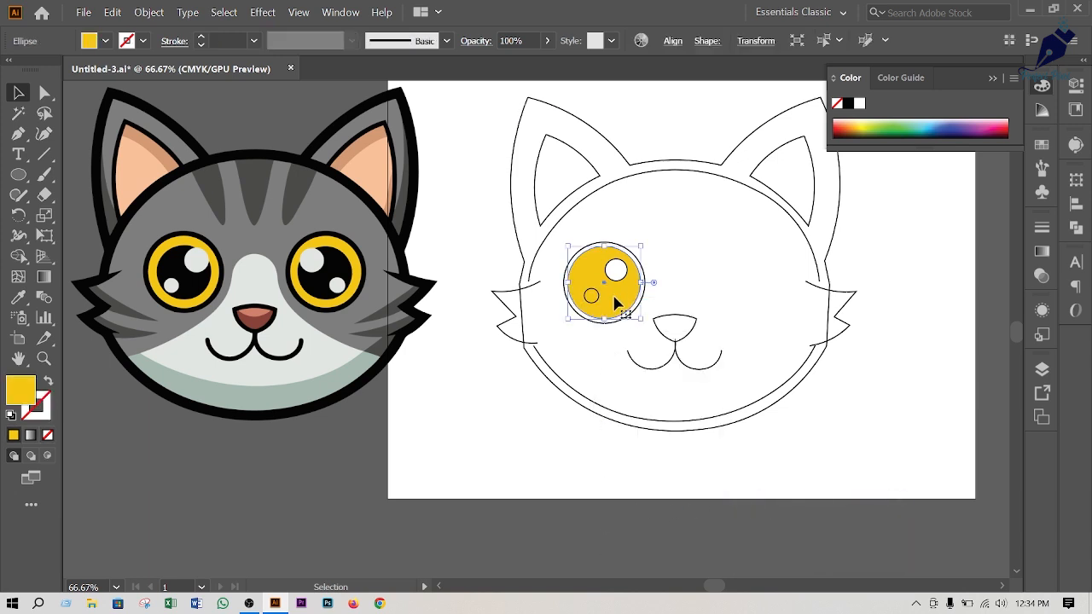
right_click(614, 299)
mouse_move(685, 505)
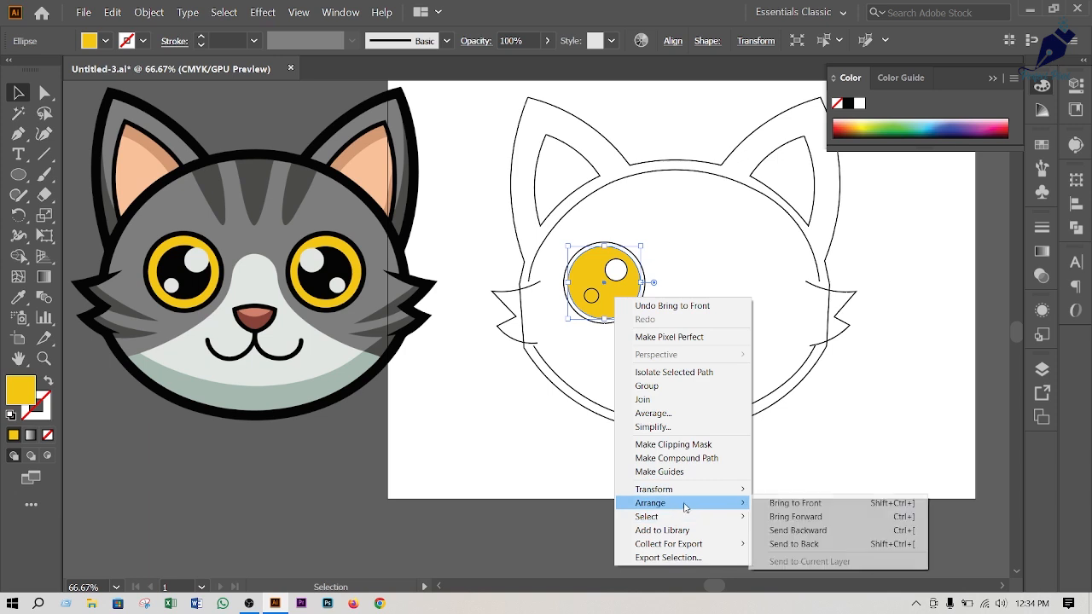
click(789, 531)
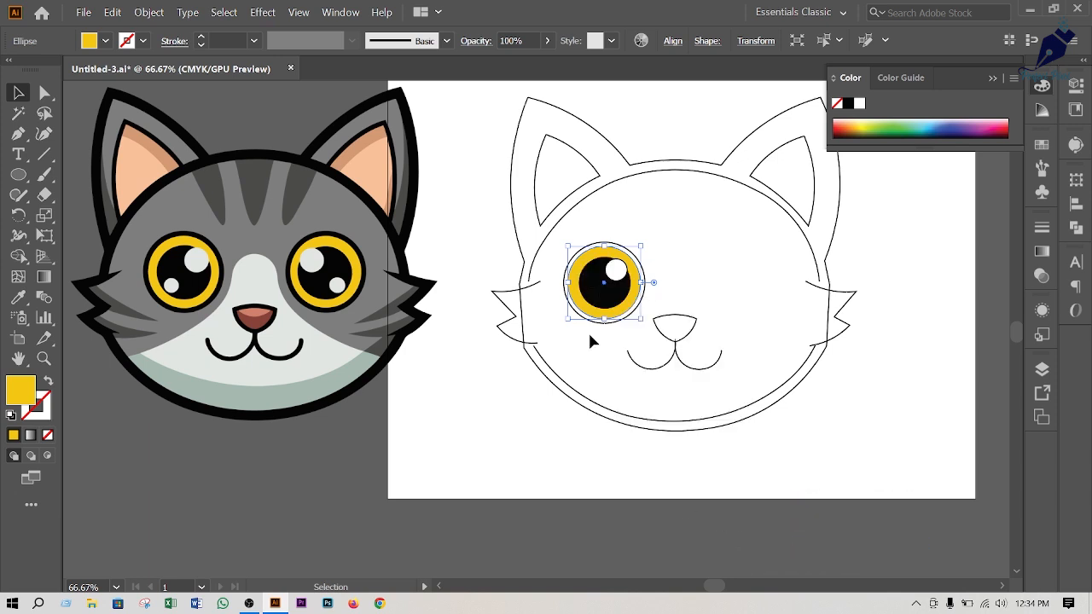
Fill the left eye's small lower highlight circle with the light gray sampled from the reference cat's eye highlight, and deselect
drag(598, 305, 605, 296)
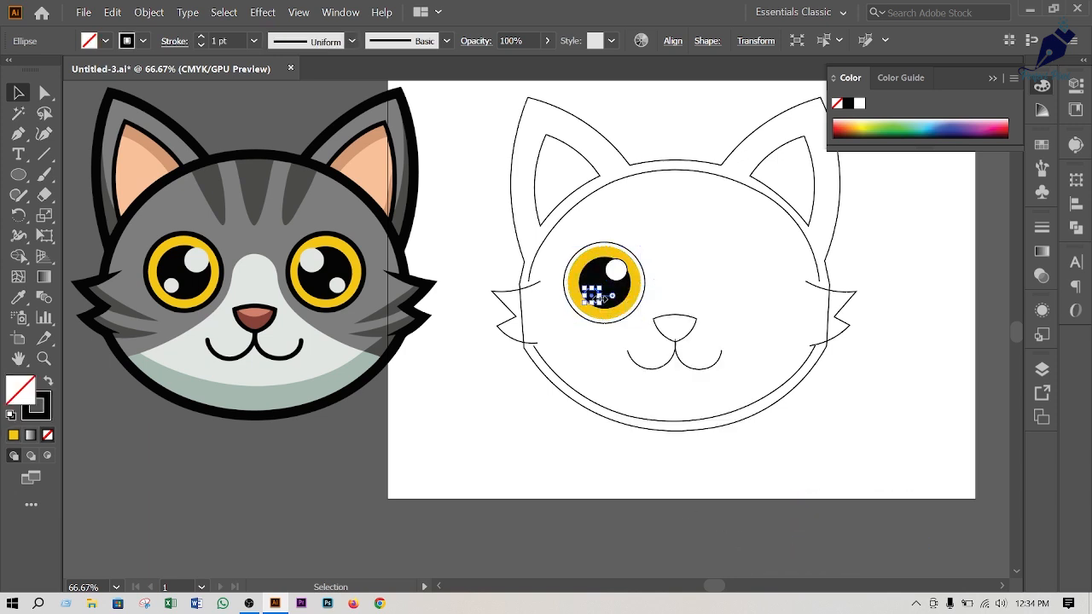
click(19, 298)
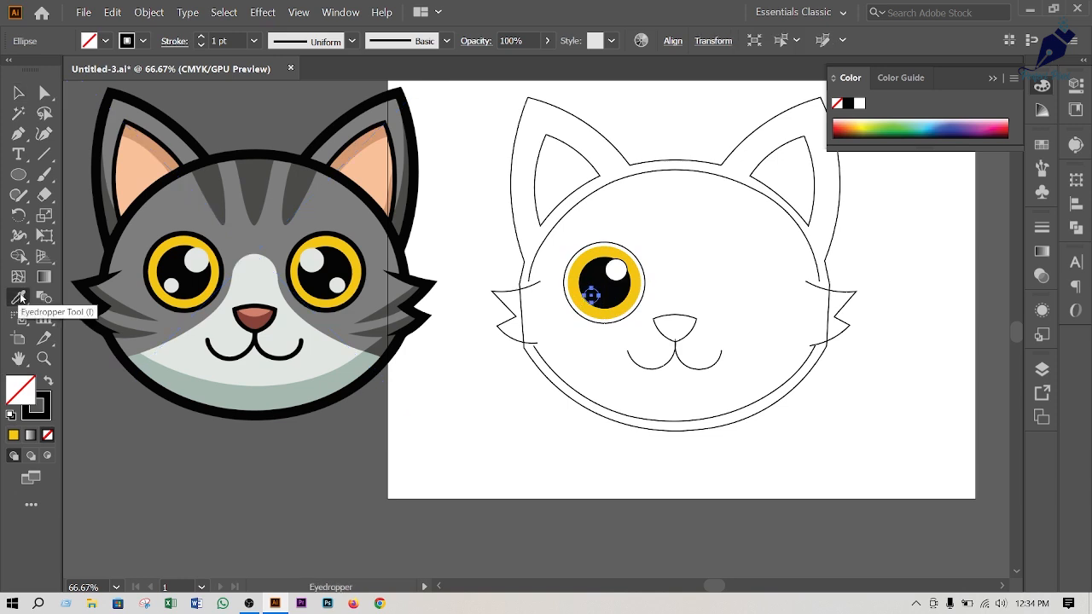
click(200, 260)
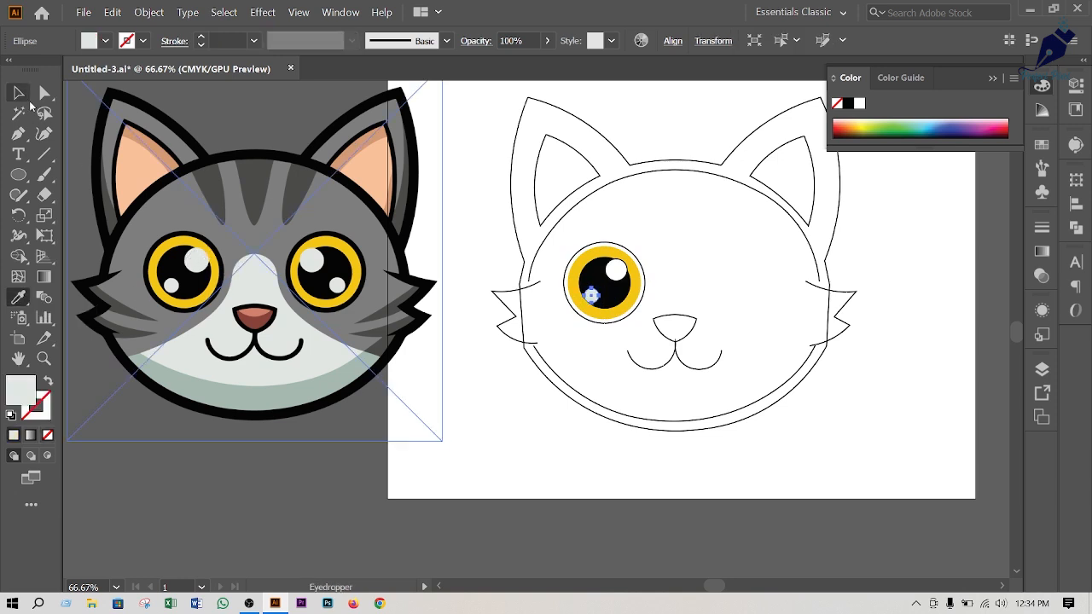
click(19, 92)
click(257, 510)
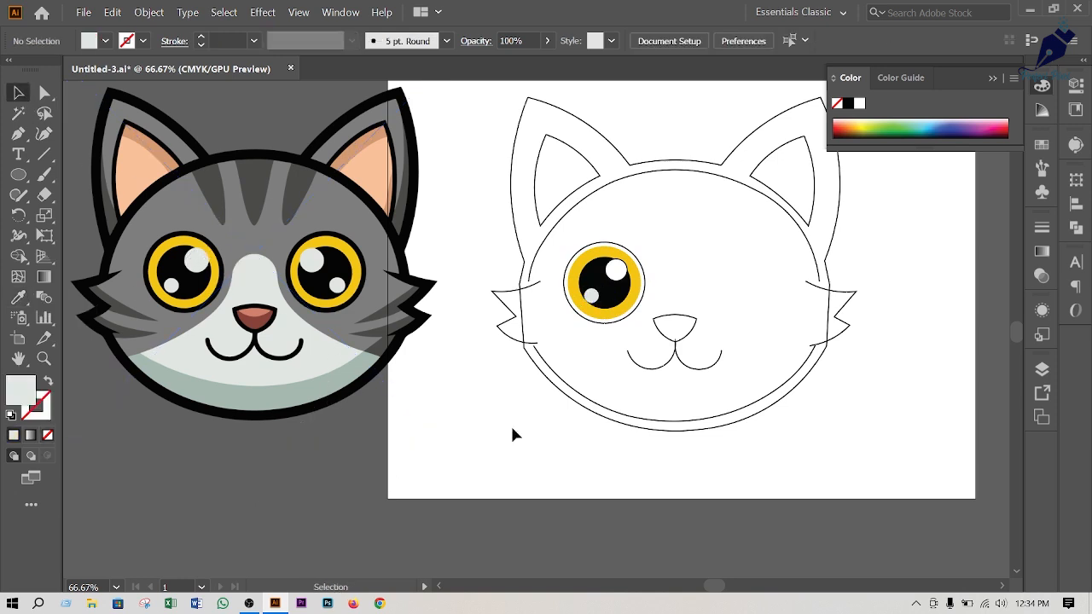
Fill the left eye's outermost circle with the black sampled from the reference cat's eye outline using the Eyedropper
click(646, 293)
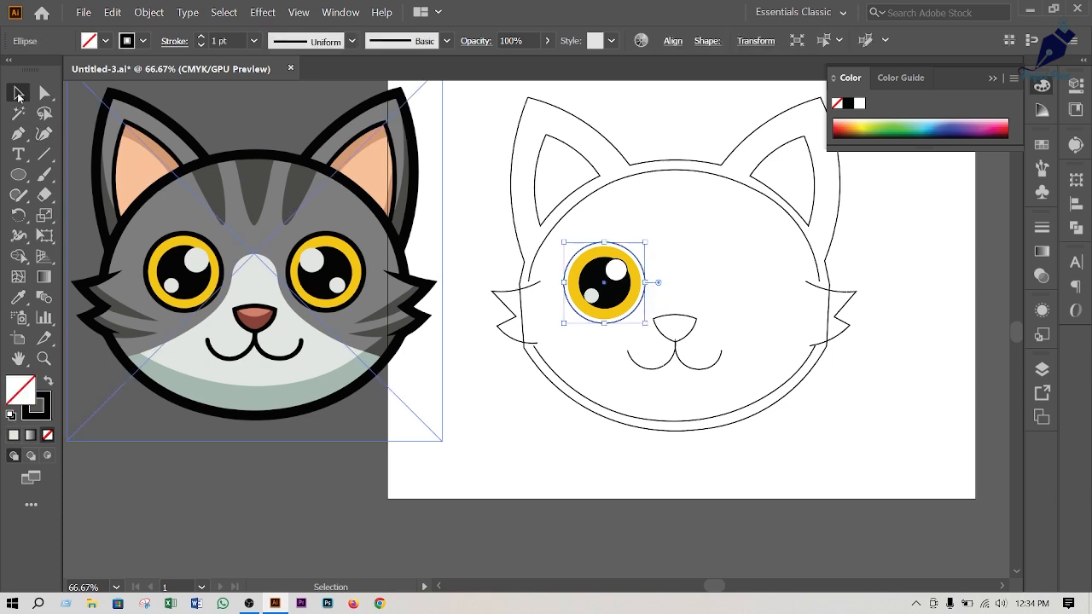
click(18, 297)
click(159, 245)
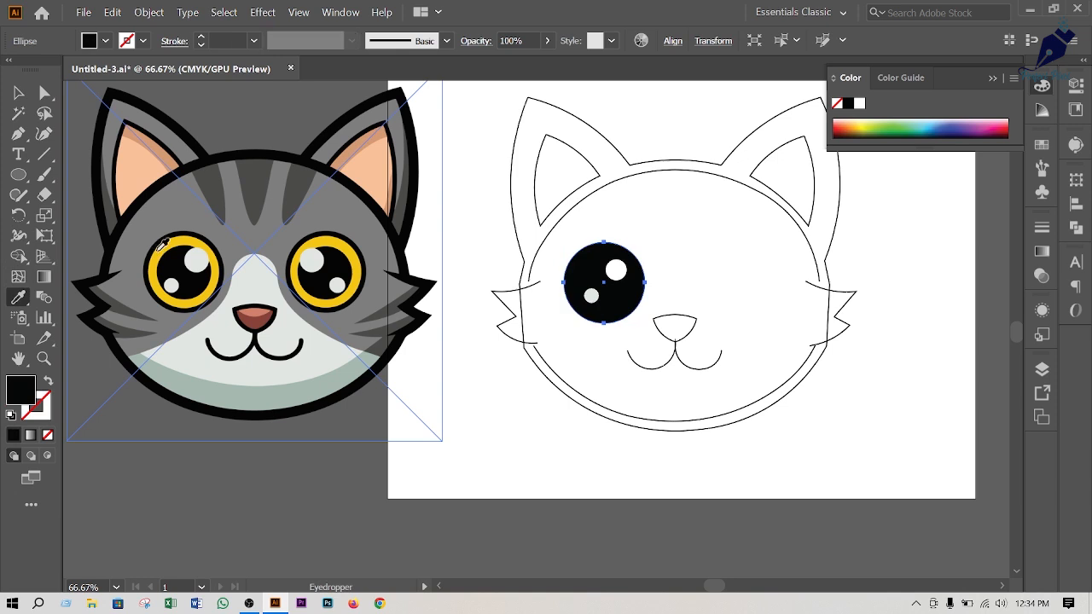
click(17, 92)
Send the black outer circle of the left eye to the back, behind the iris, and deselect
right_click(631, 296)
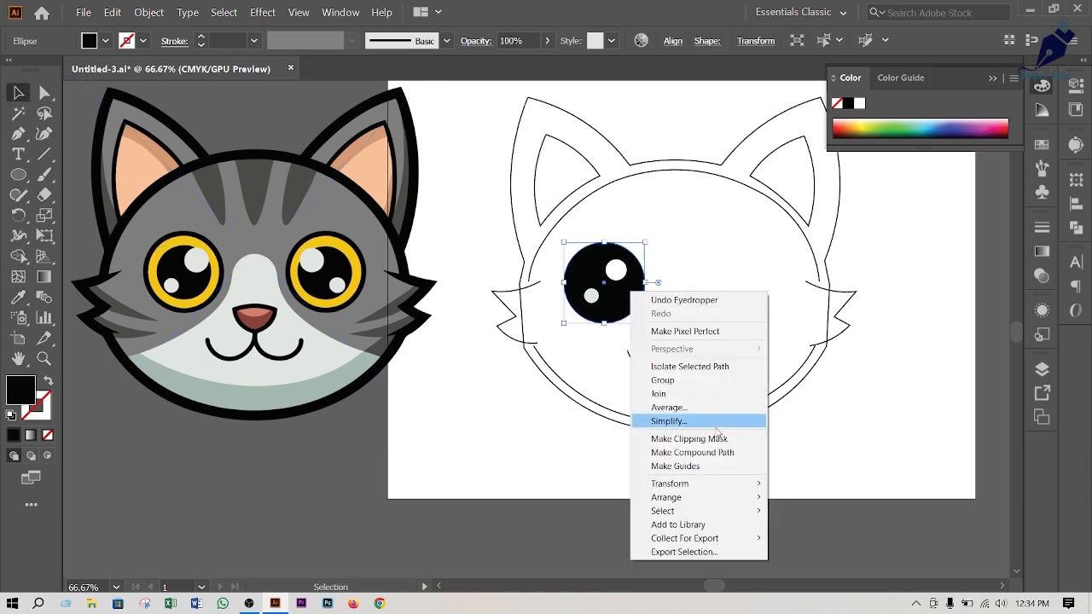
mouse_move(715, 497)
click(866, 545)
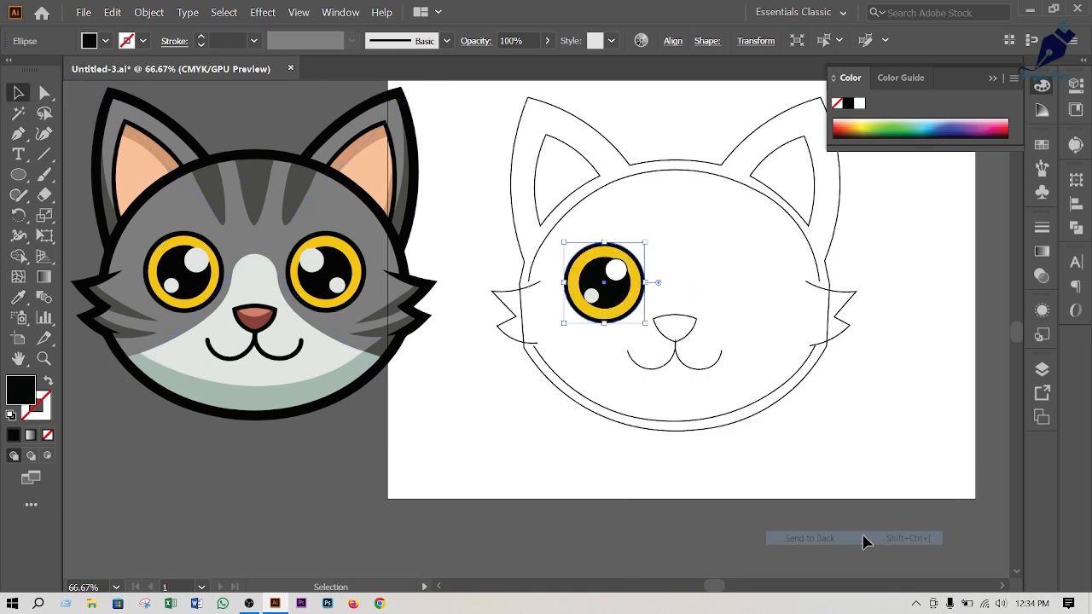
click(603, 547)
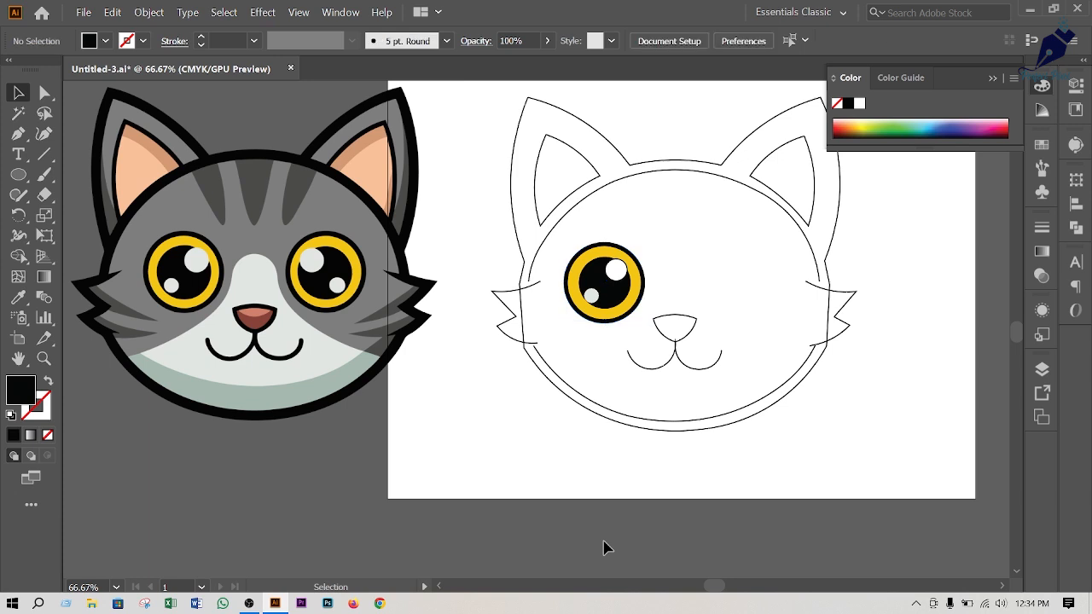
Select all the circles of the left eye and group them
click(632, 311)
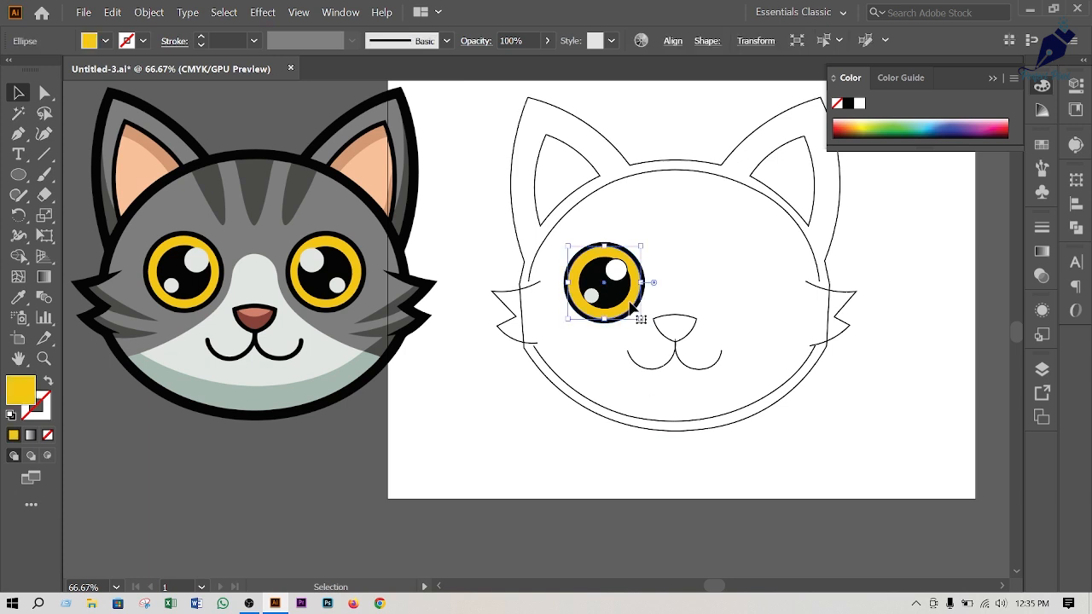
click(657, 243)
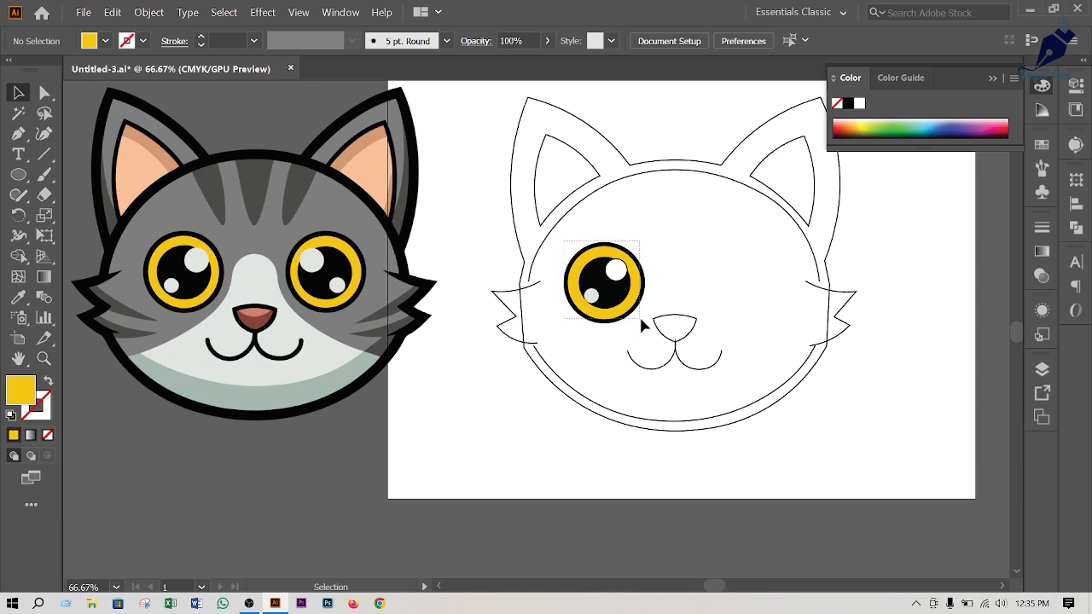
drag(644, 325, 560, 240)
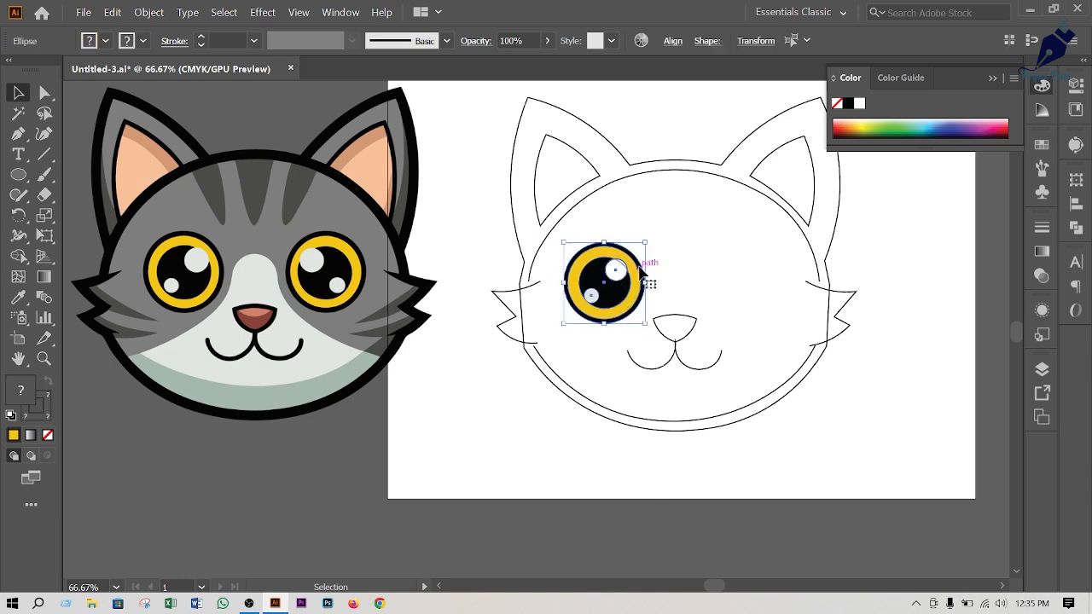
key(a)
key(ctrl+g)
key(v)
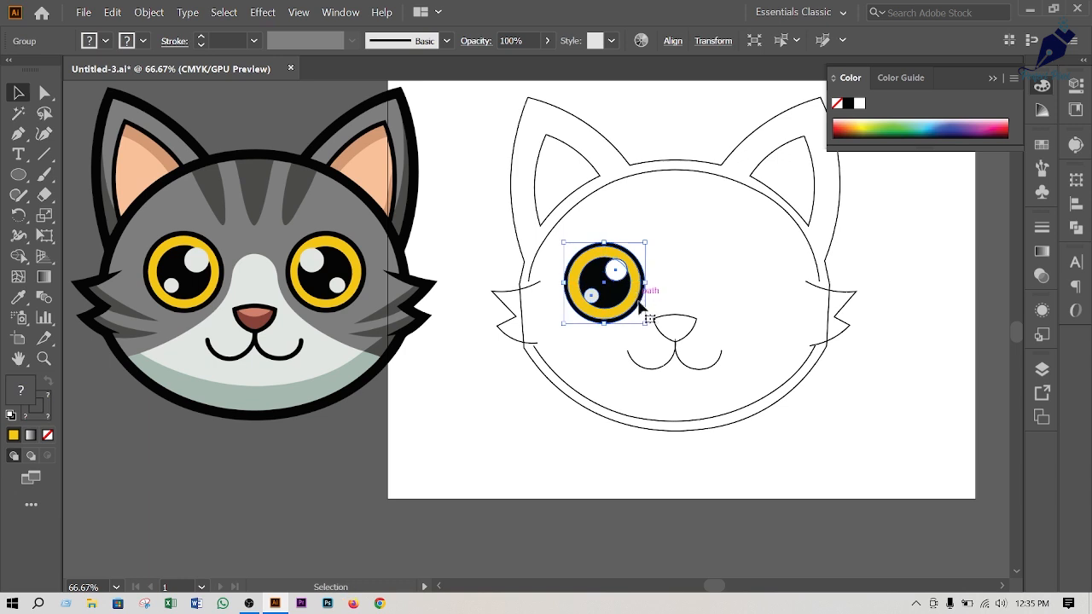
click(616, 522)
Create a copy of the grouped left eye reflected across the vertical axis
drag(629, 276, 620, 285)
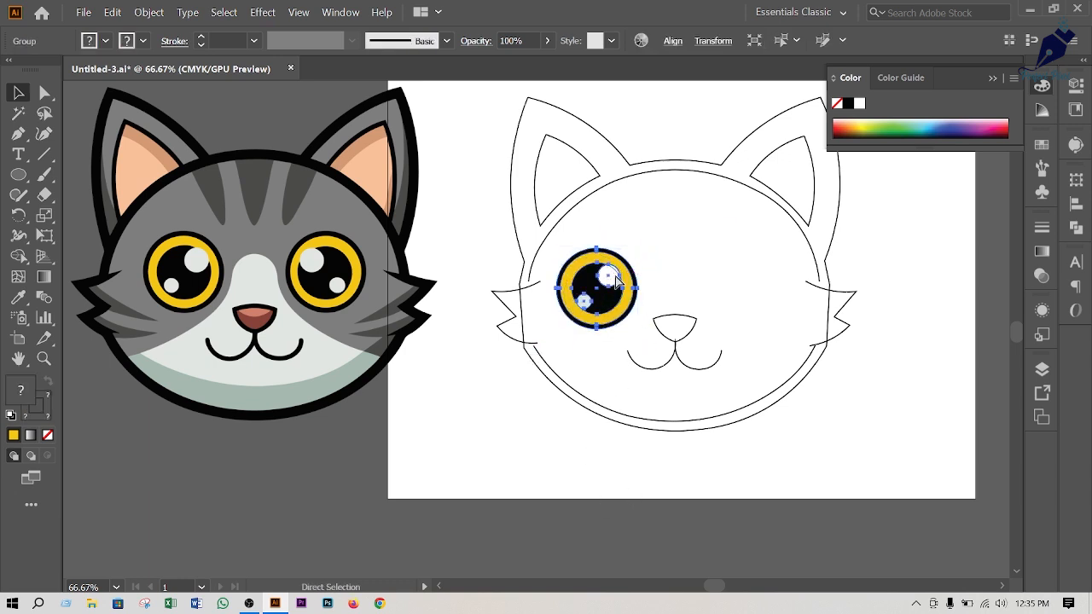
key(ctrl+z)
right_click(615, 294)
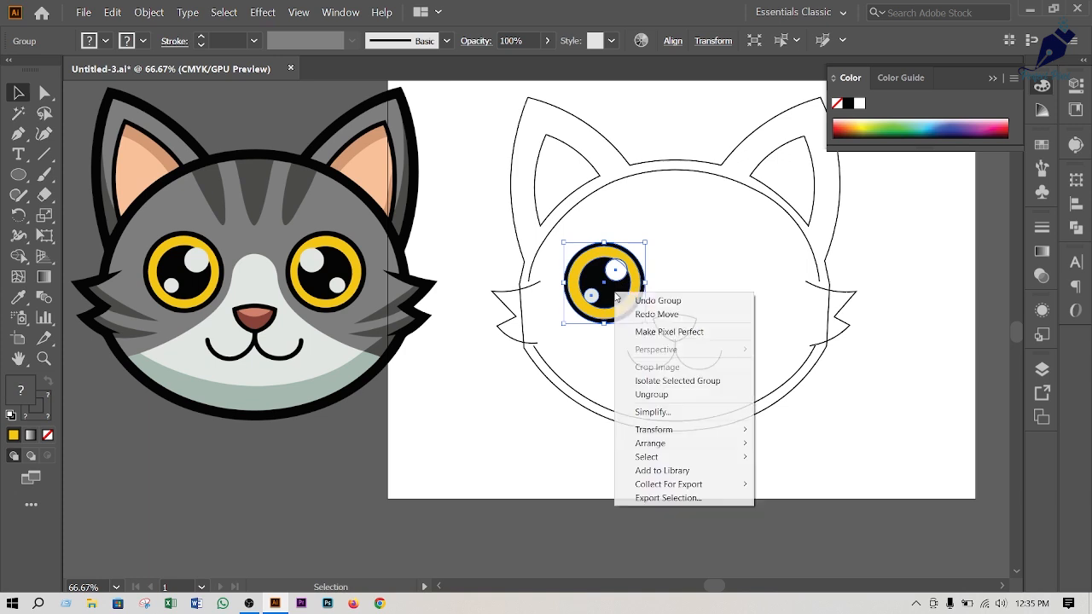
mouse_move(743, 444)
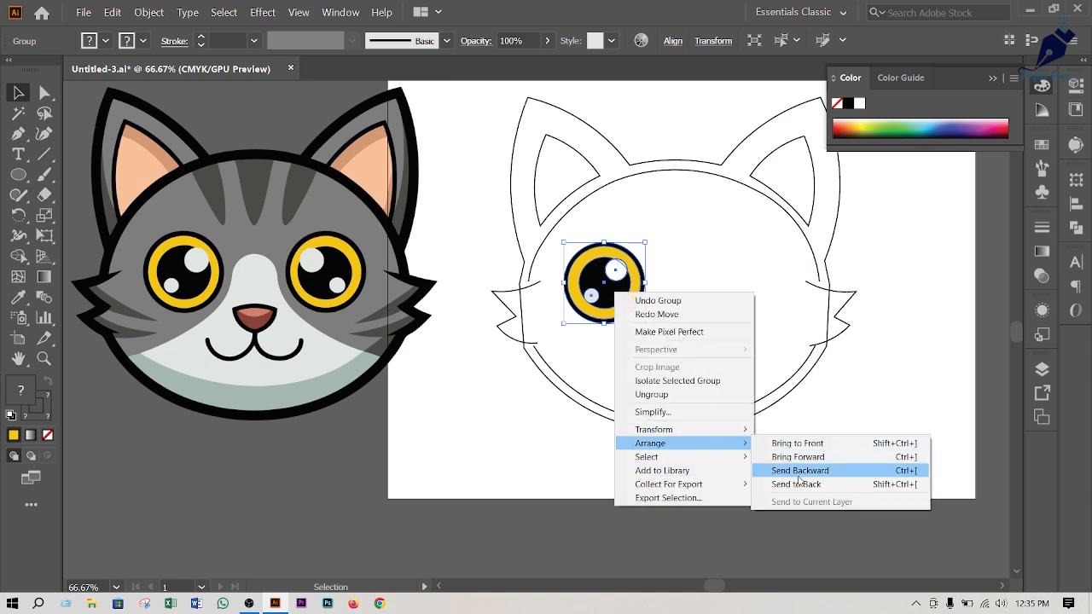
mouse_move(715, 431)
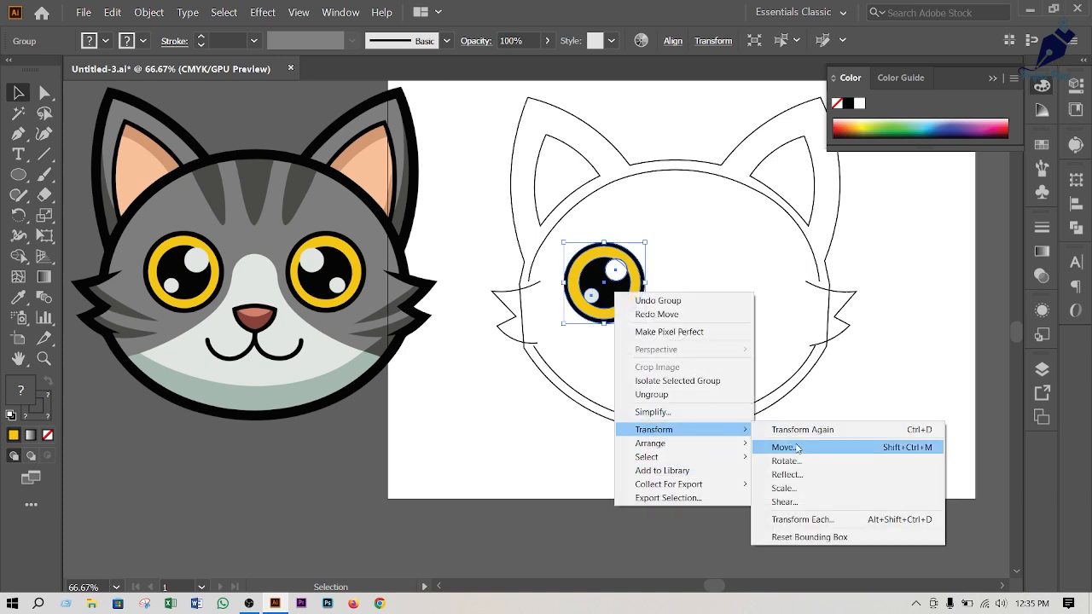
click(785, 474)
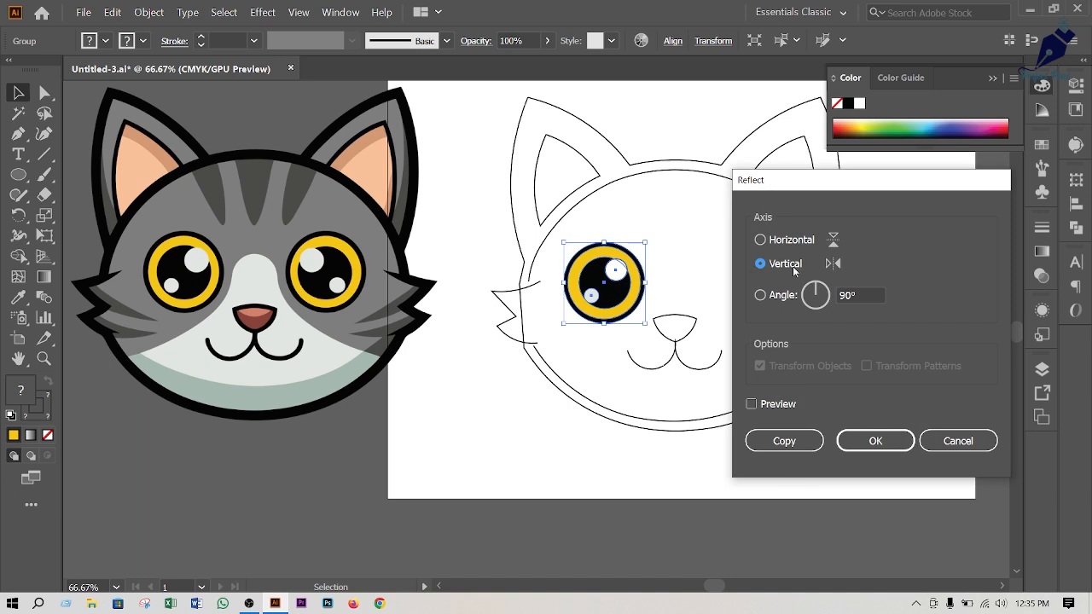
click(751, 405)
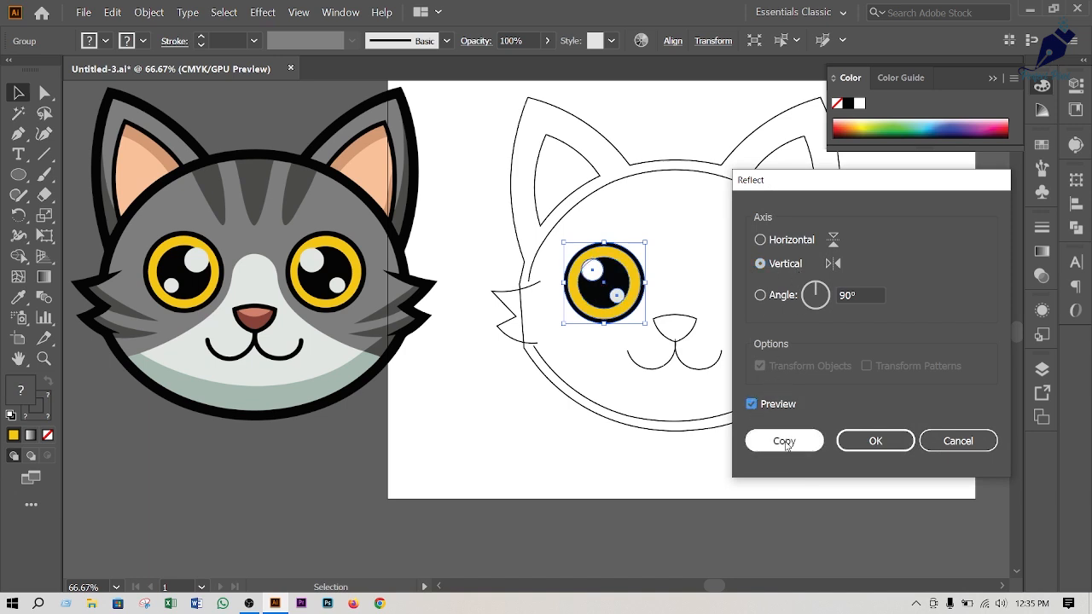
click(783, 439)
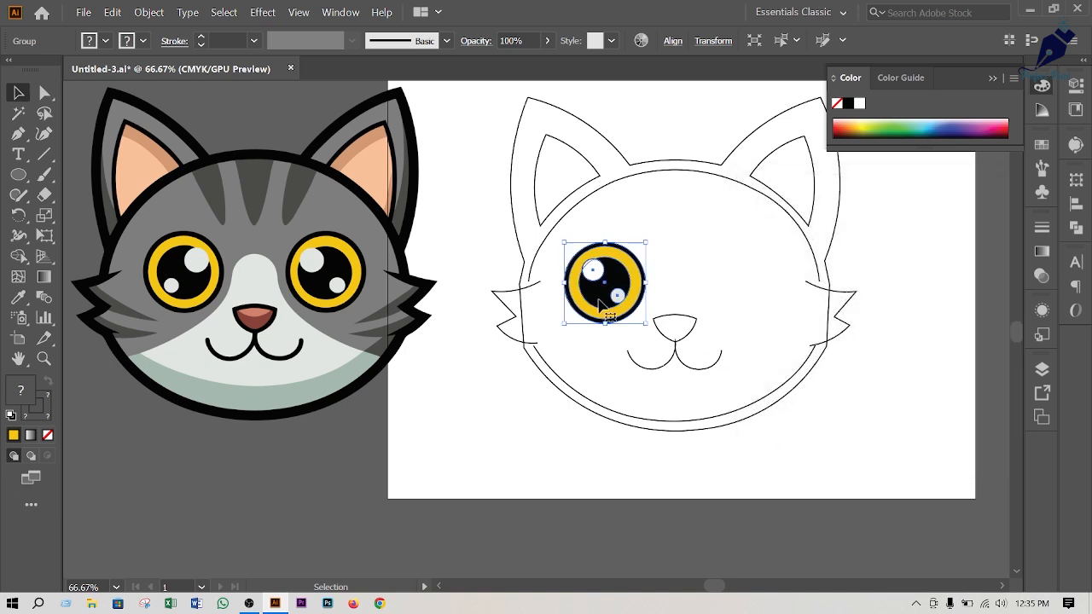
Move the mirrored eye copy horizontally to the right side of the traced face as the second eye, and deselect
drag(600, 304, 619, 305)
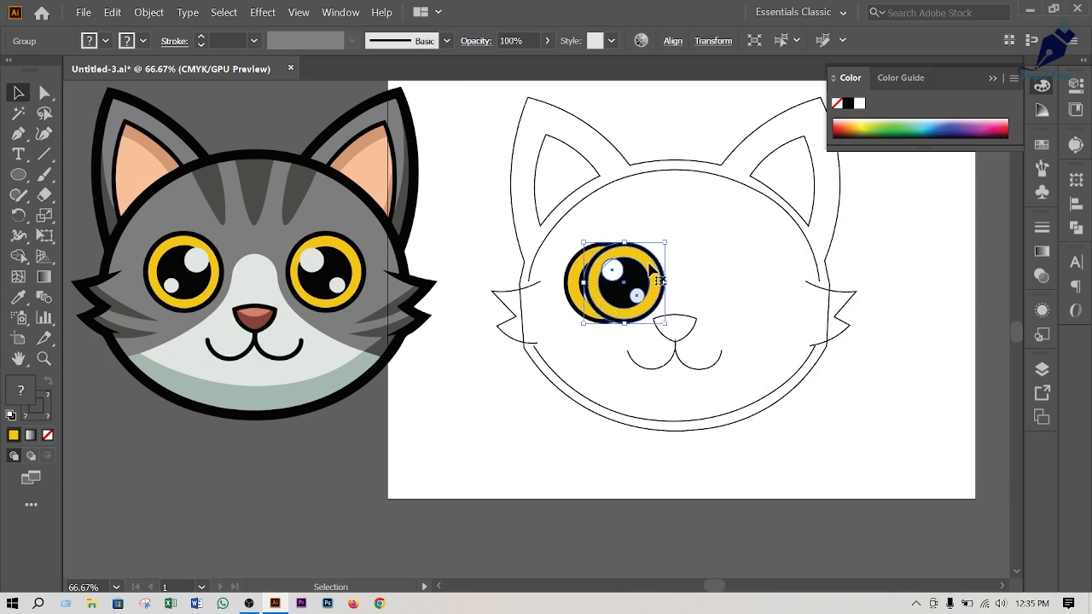
drag(652, 271, 779, 272)
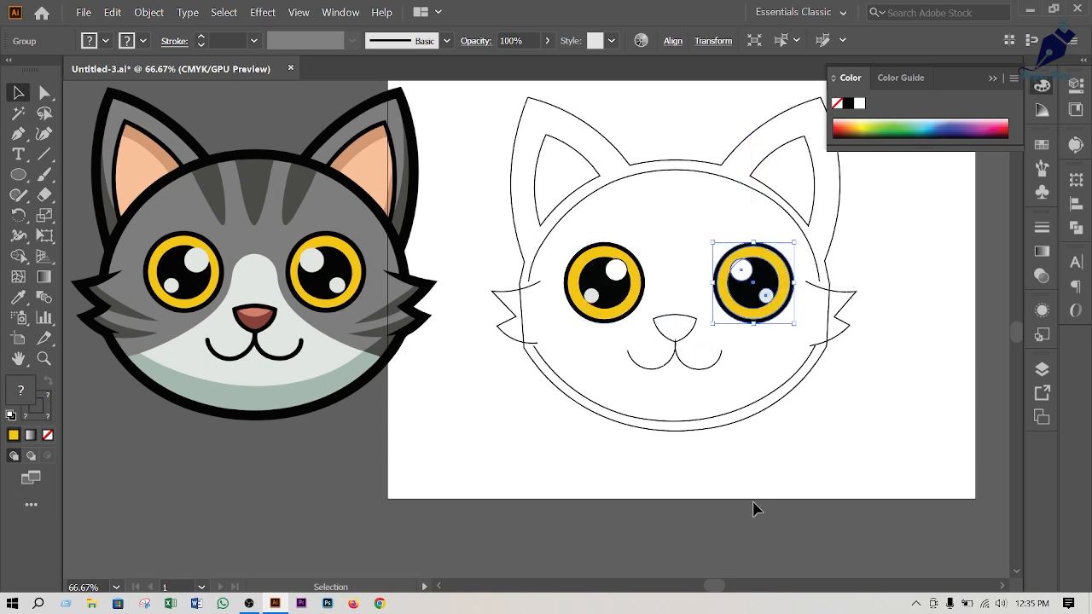
click(729, 536)
Select the cat face reference image beside the traced drawing and delete it
scroll(629, 427, up, 2)
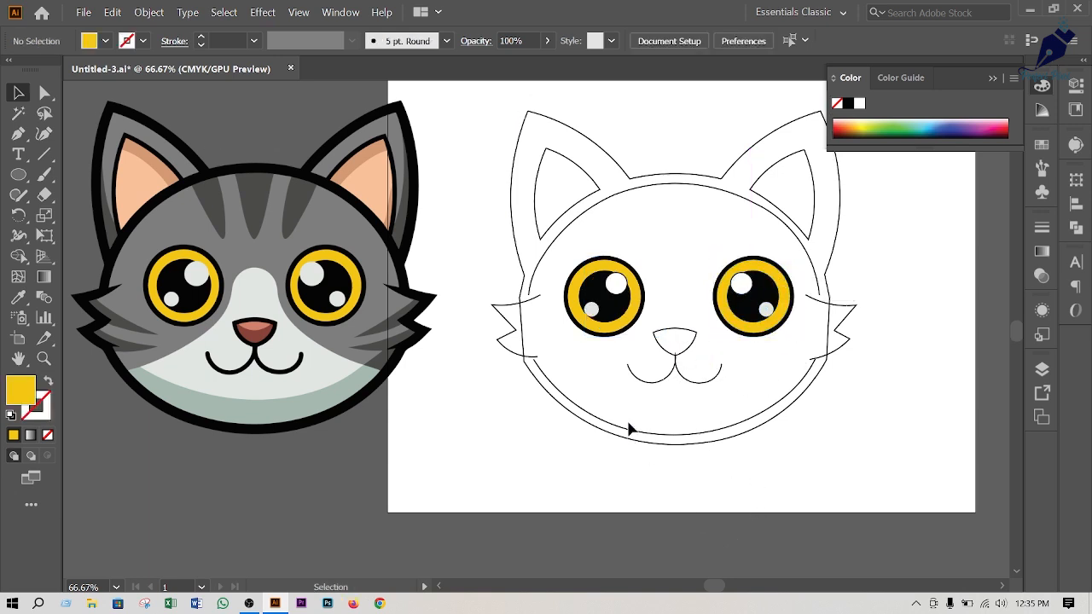
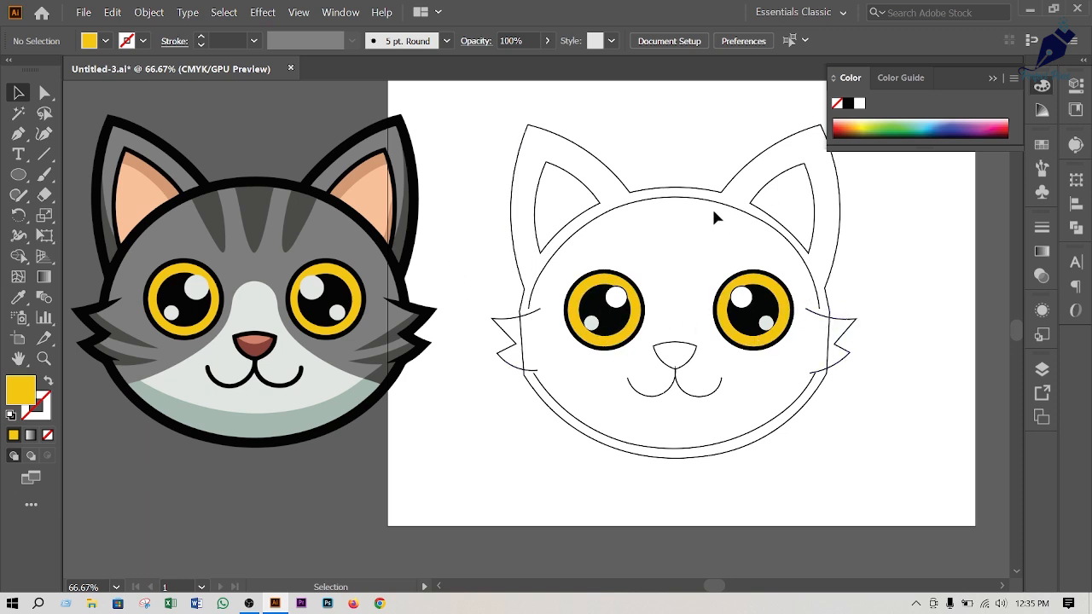
click(230, 252)
scroll(699, 306, up, 3)
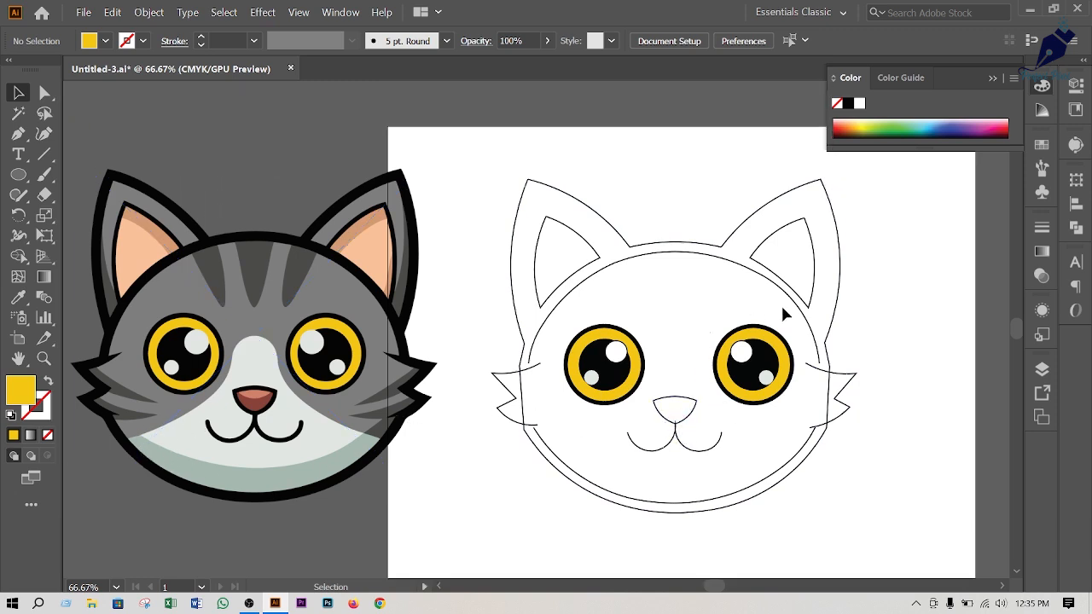
scroll(783, 309, up, 2)
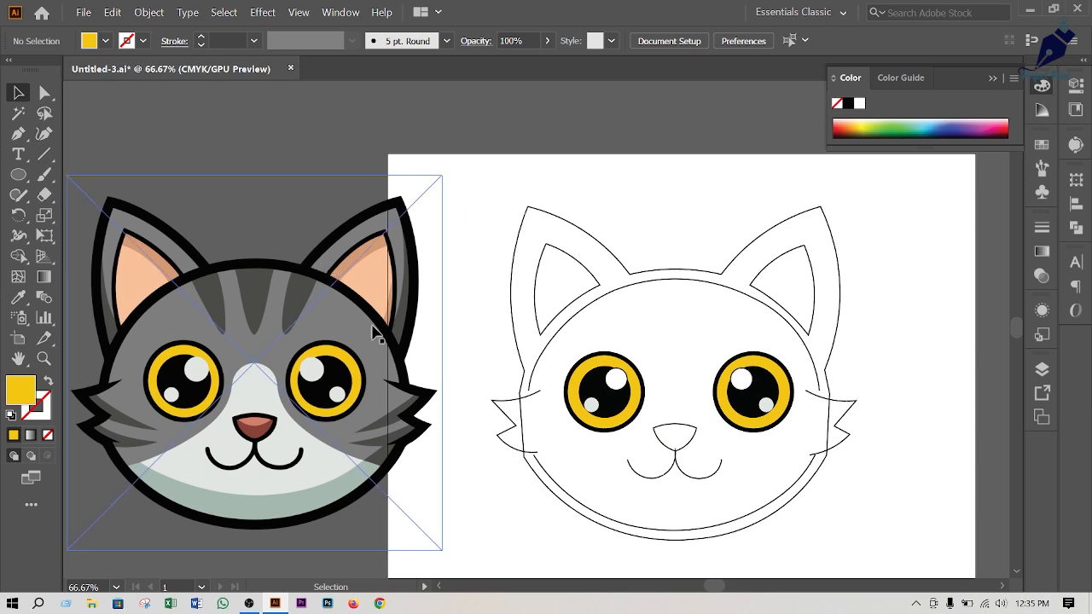
drag(295, 356, 296, 299)
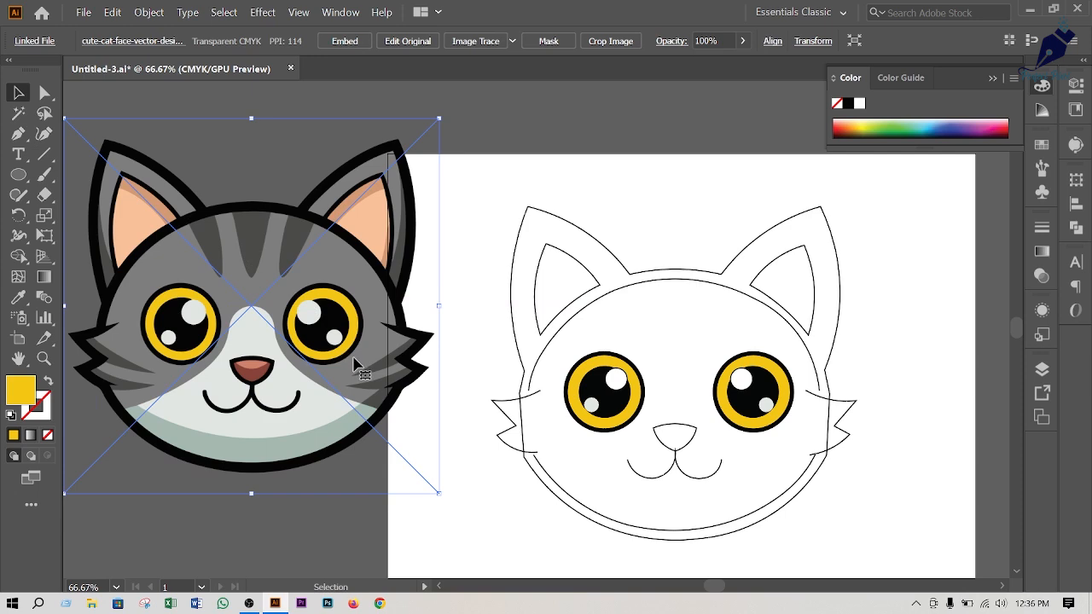
scroll(656, 344, down, 2)
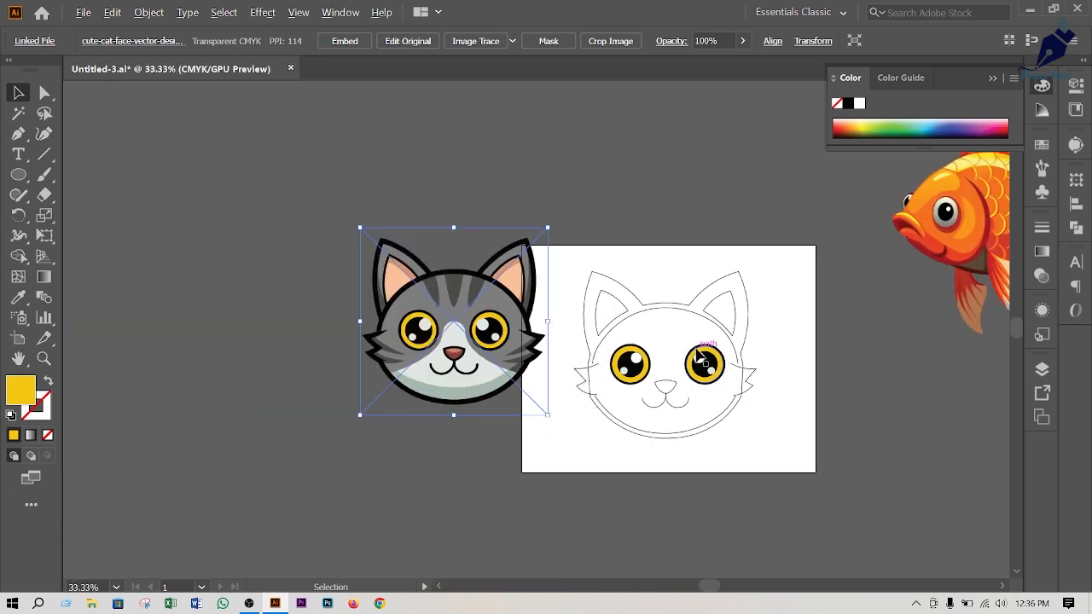
drag(845, 335, 632, 345)
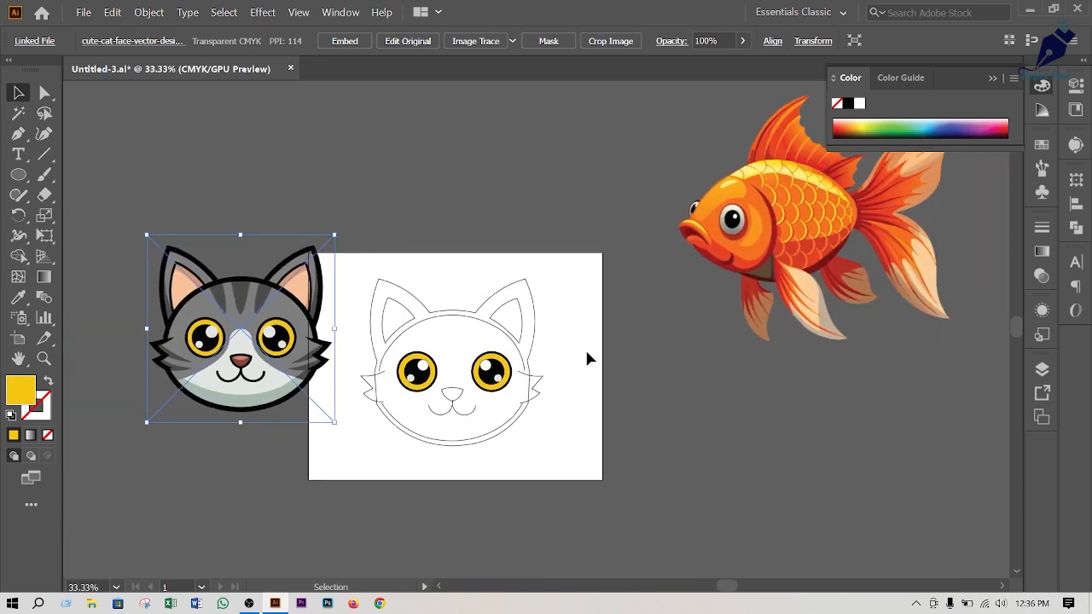
scroll(585, 347, up, 2)
drag(540, 360, 824, 344)
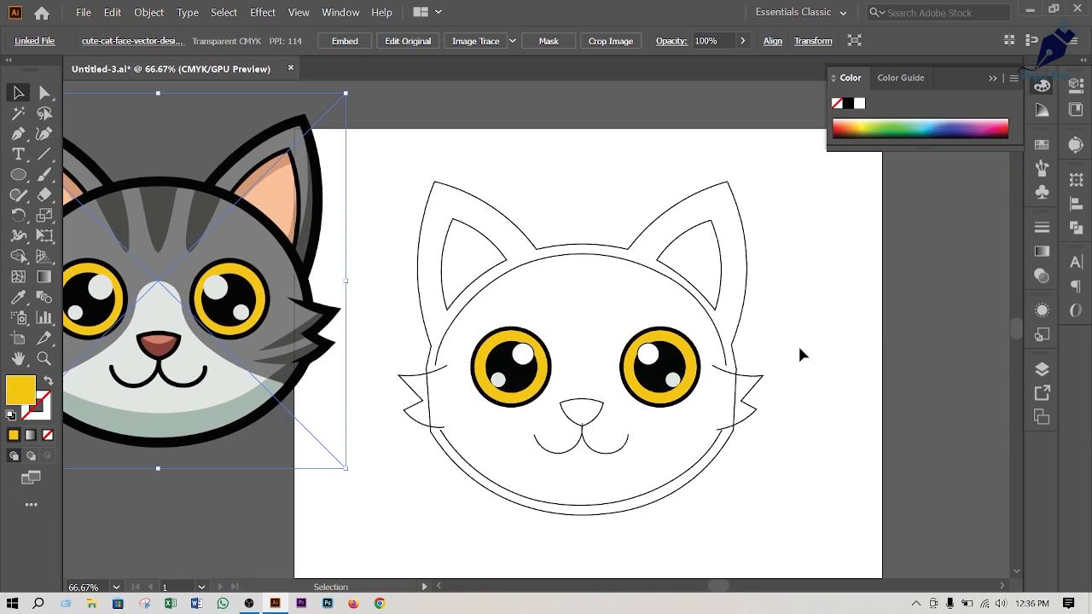
scroll(798, 344, down, 2)
key(Delete)
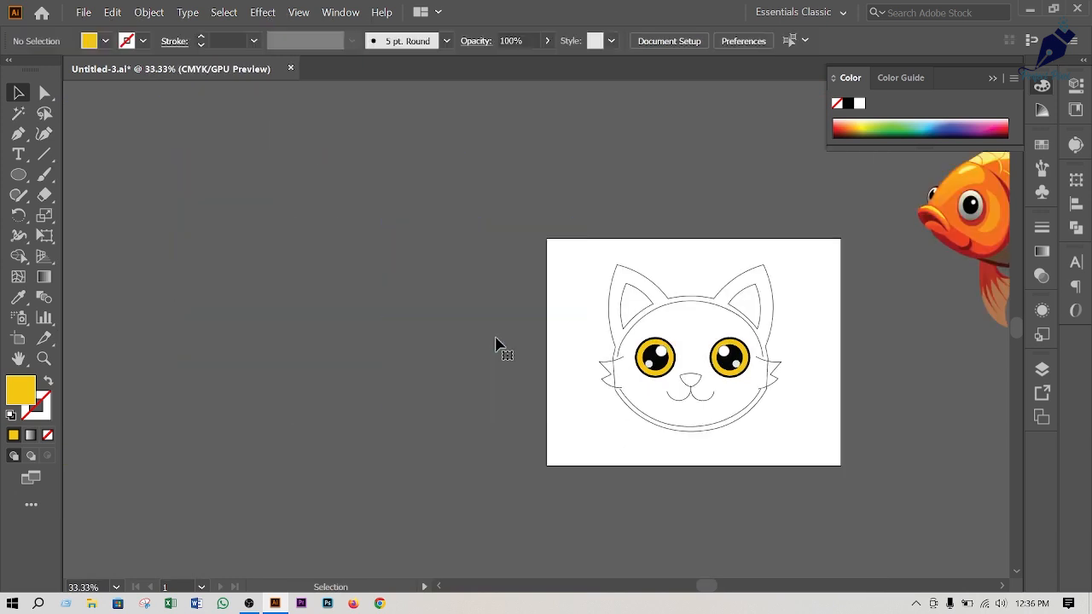
Group all the cat face artwork and move it off the artboard to the upper left
drag(592, 256, 827, 475)
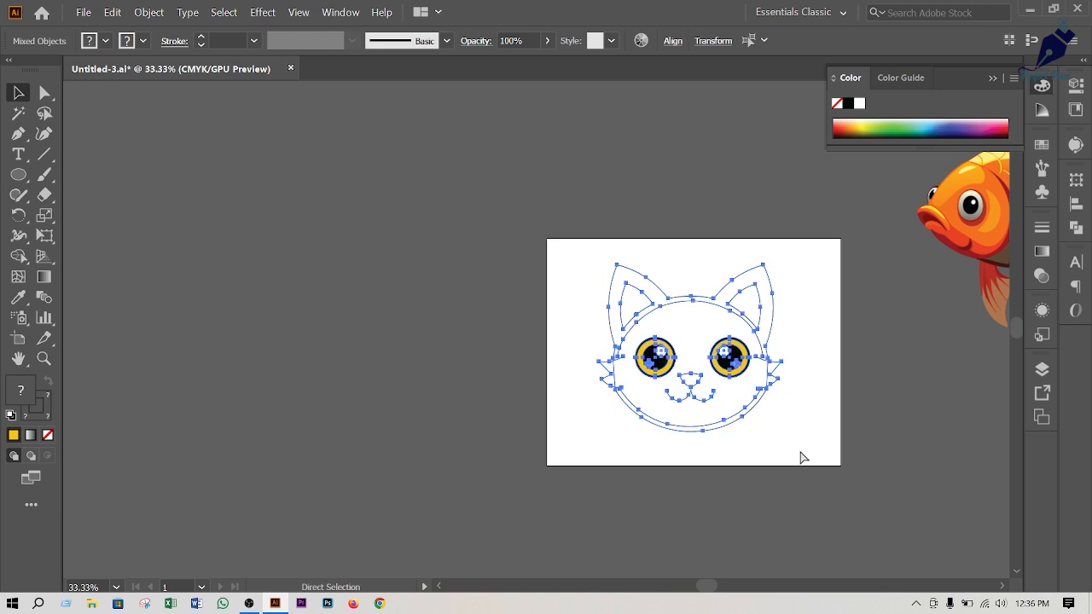
key(ctrl+g)
drag(704, 303, 428, 189)
Move the goldfish reference image onto the artboard, scale it down proportionally to fit, and center it
drag(967, 262, 608, 362)
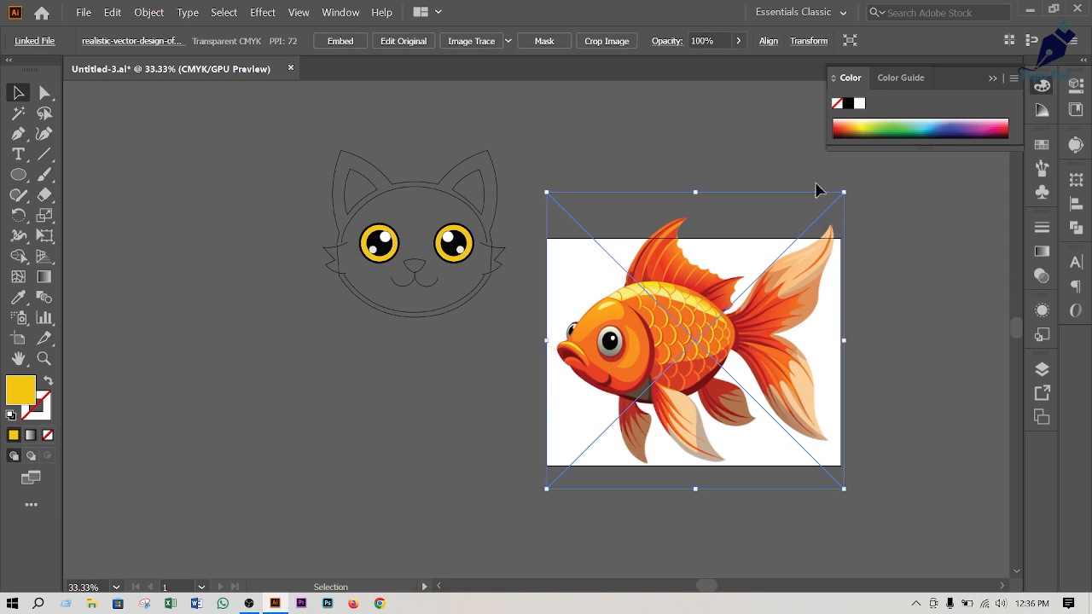
key(ctrl)
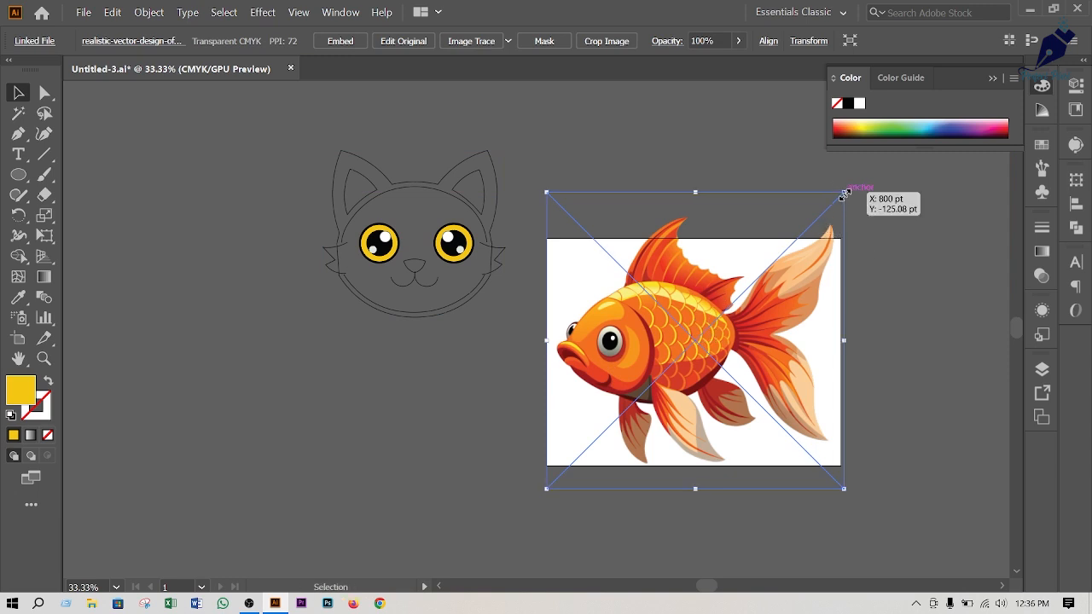
drag(844, 196, 762, 273)
scroll(841, 349, up, 2)
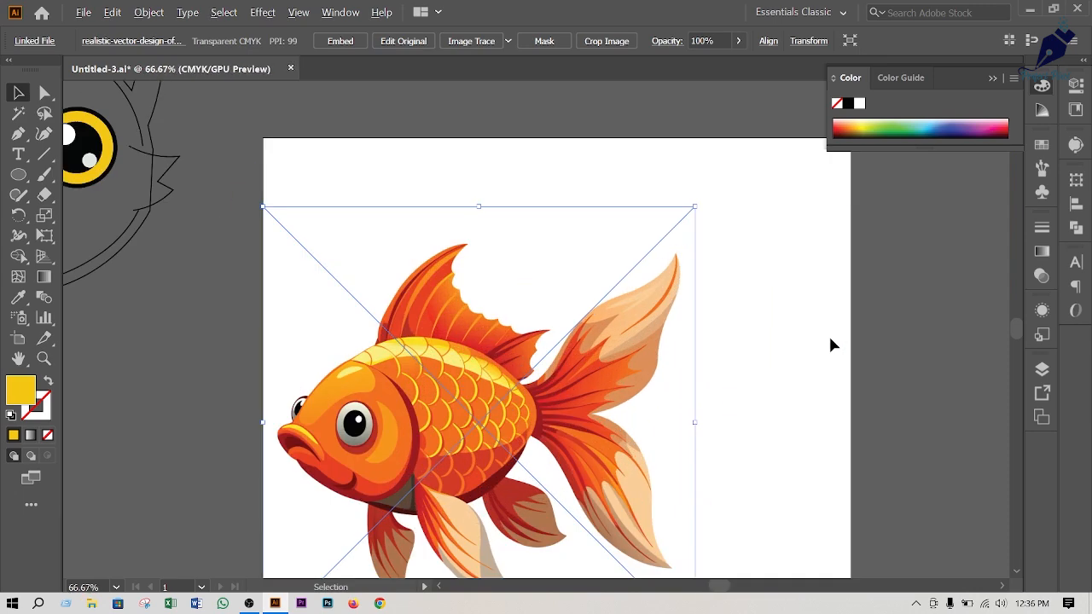
scroll(688, 317, right, 3)
drag(275, 426, 385, 352)
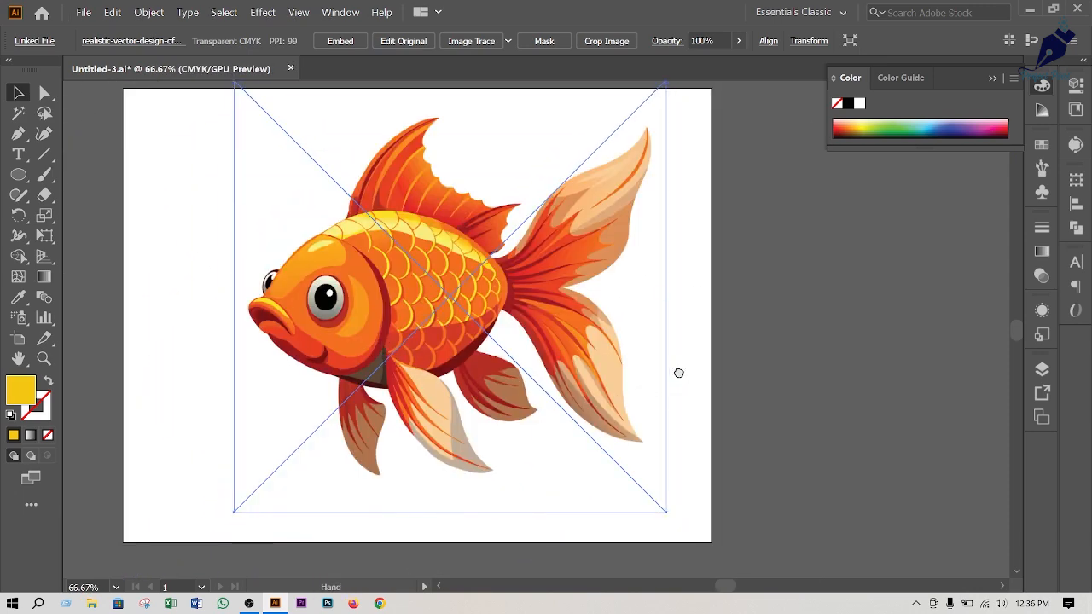
drag(678, 373, 757, 394)
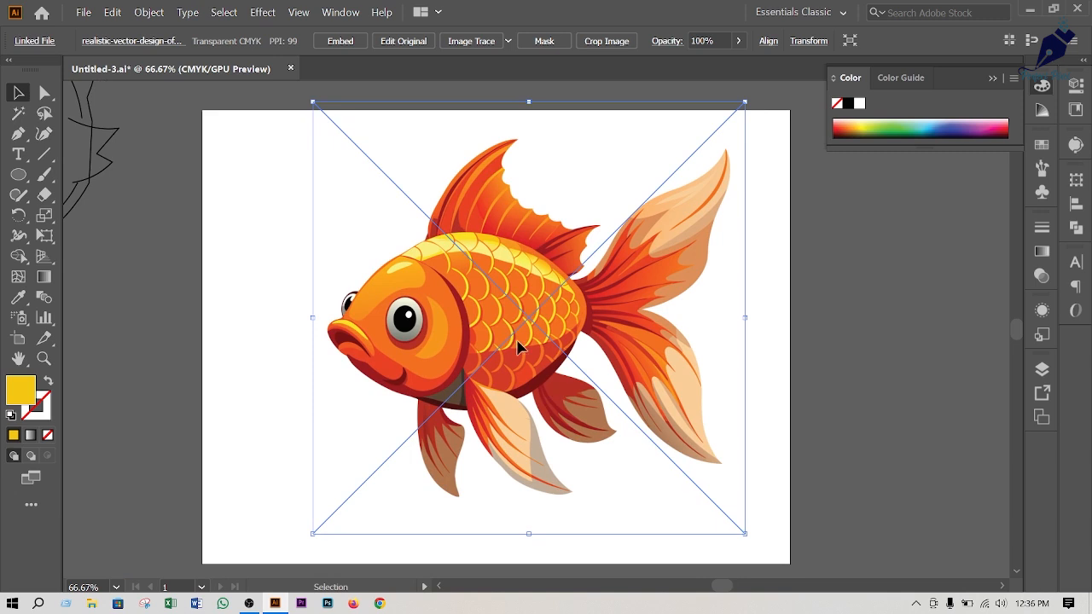
drag(518, 348, 505, 356)
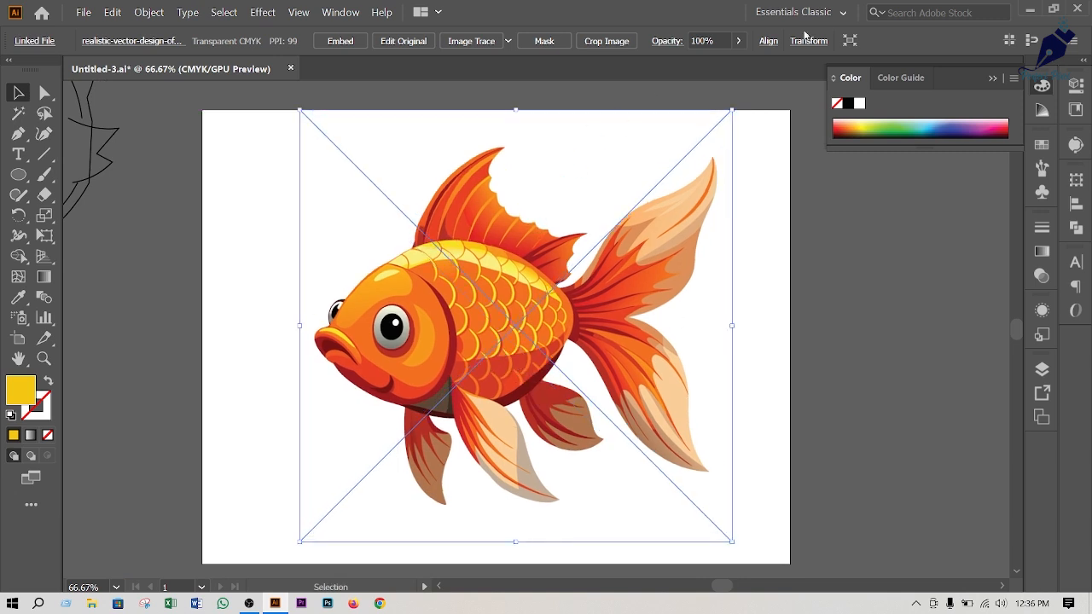
Lower the goldfish reference image's opacity to 43% and deselect it
click(739, 41)
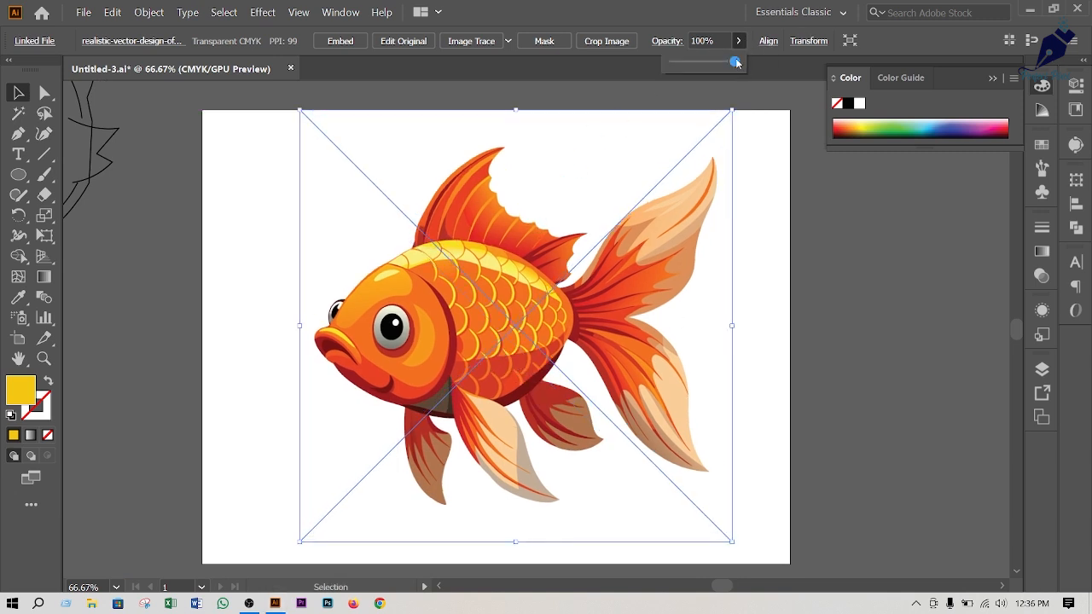
drag(712, 63, 702, 64)
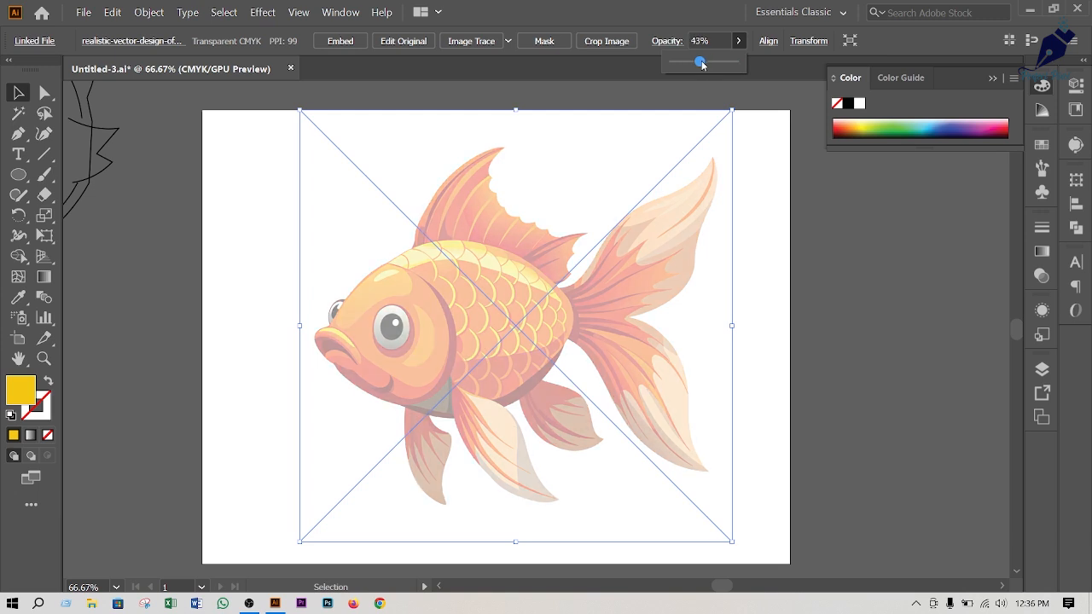
click(759, 273)
click(594, 331)
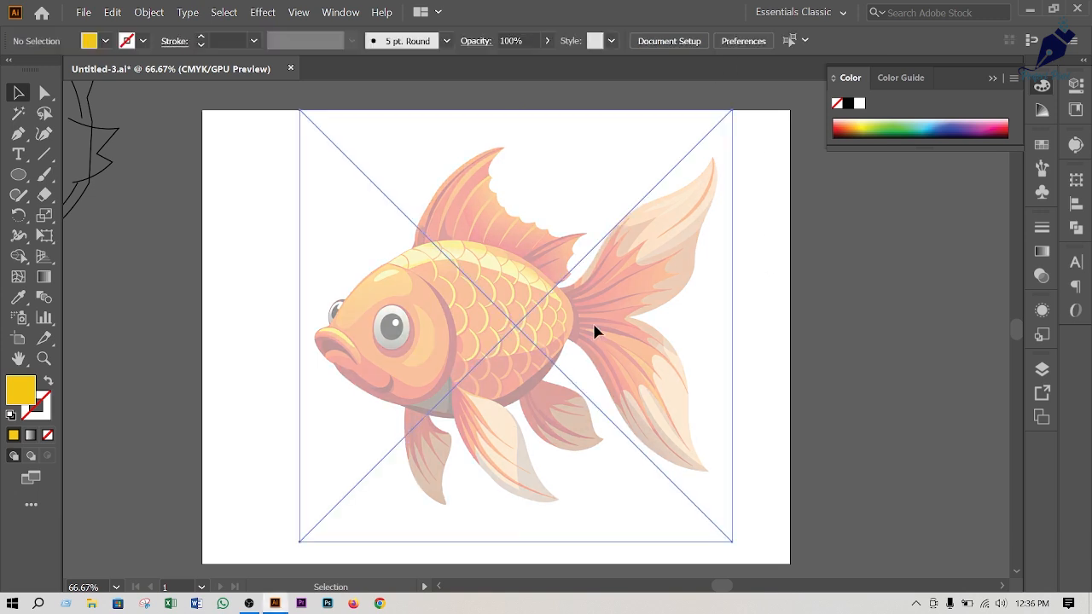
key(ctrl+shift+a)
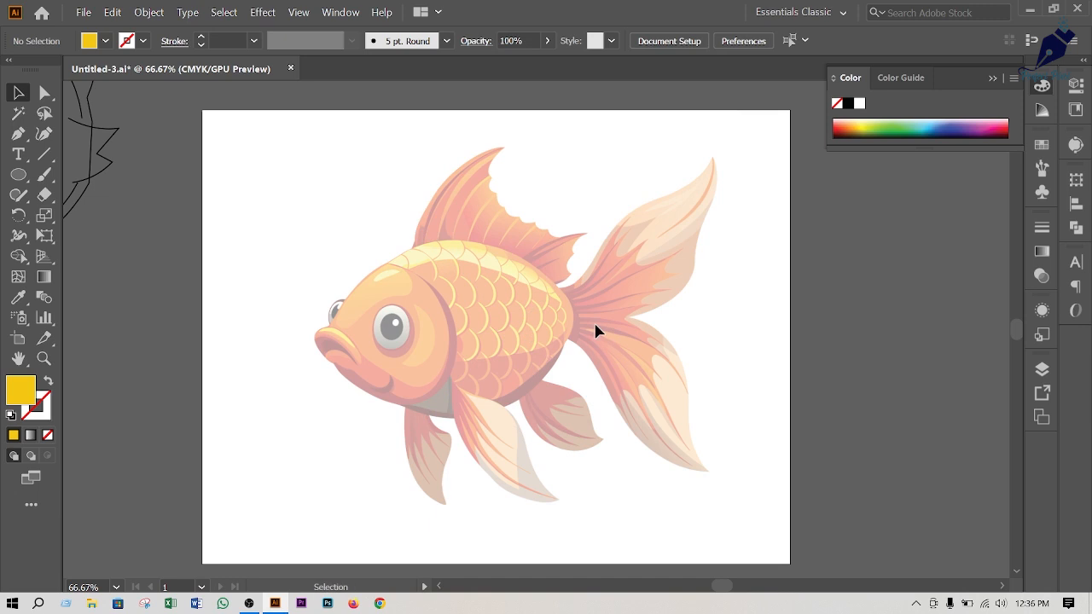
Start tracing the goldfish with the Pen tool from the mouth over the head to the dorsal fin's base, with no fill
click(20, 134)
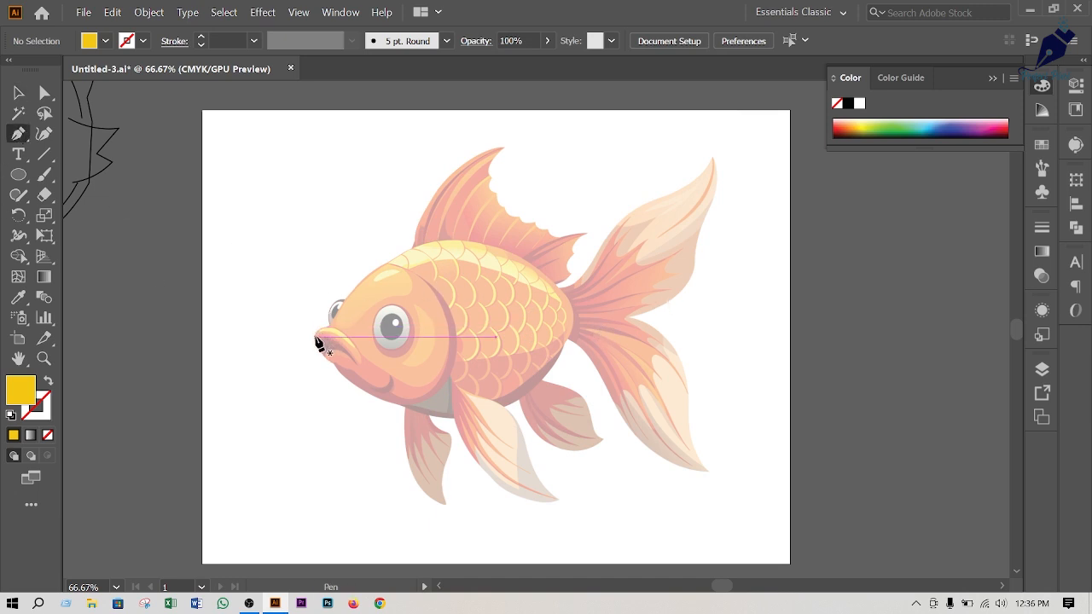
drag(315, 338, 415, 232)
click(49, 436)
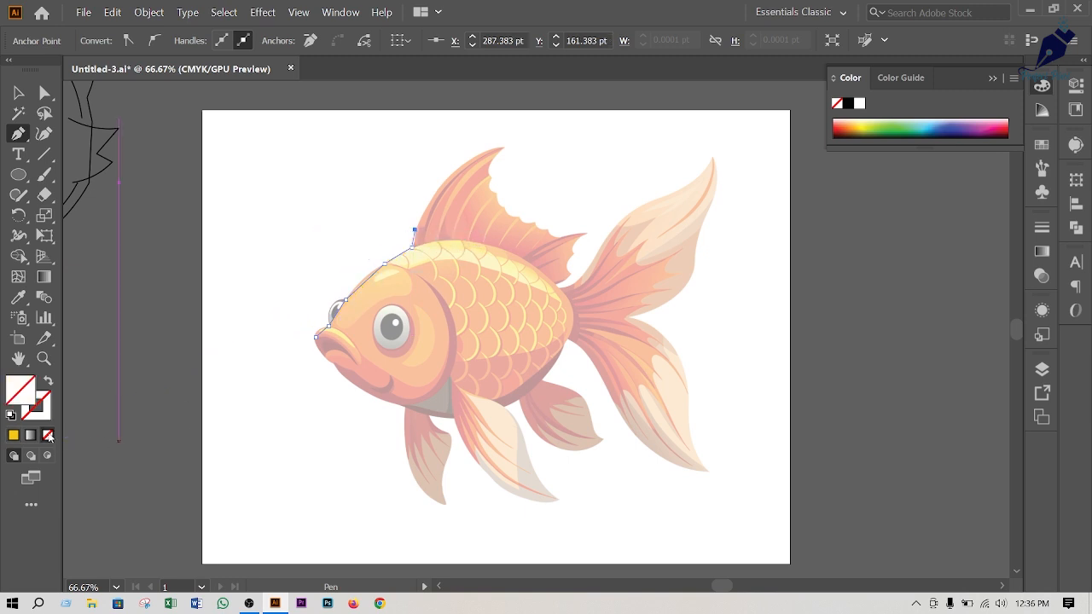
Continue the Pen tool outline to the dorsal fin's tip and down its scalloped rear edge to the tail's upper base
click(503, 150)
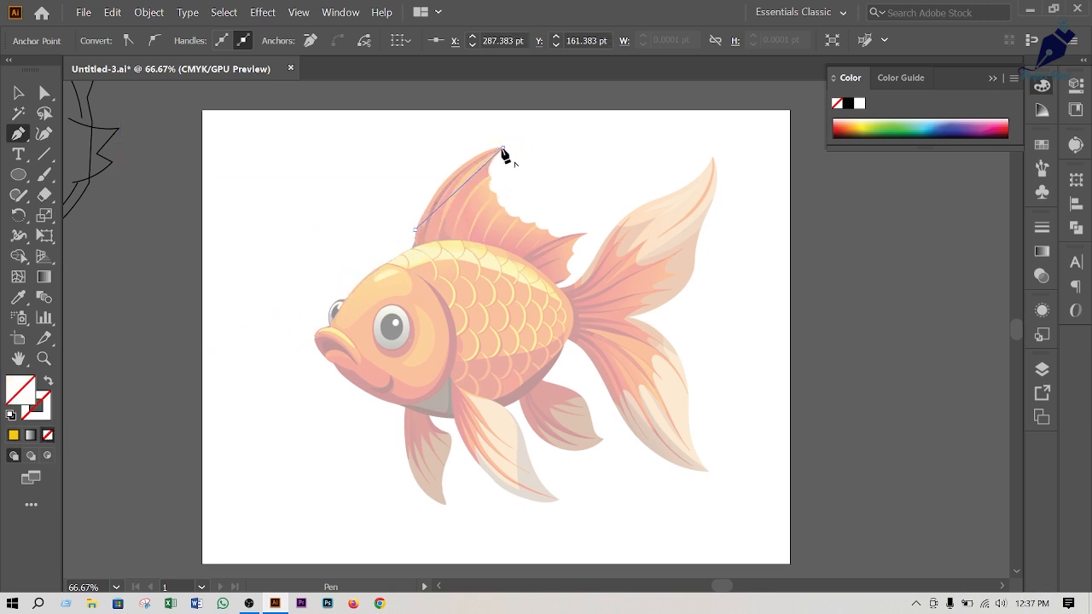
click(496, 192)
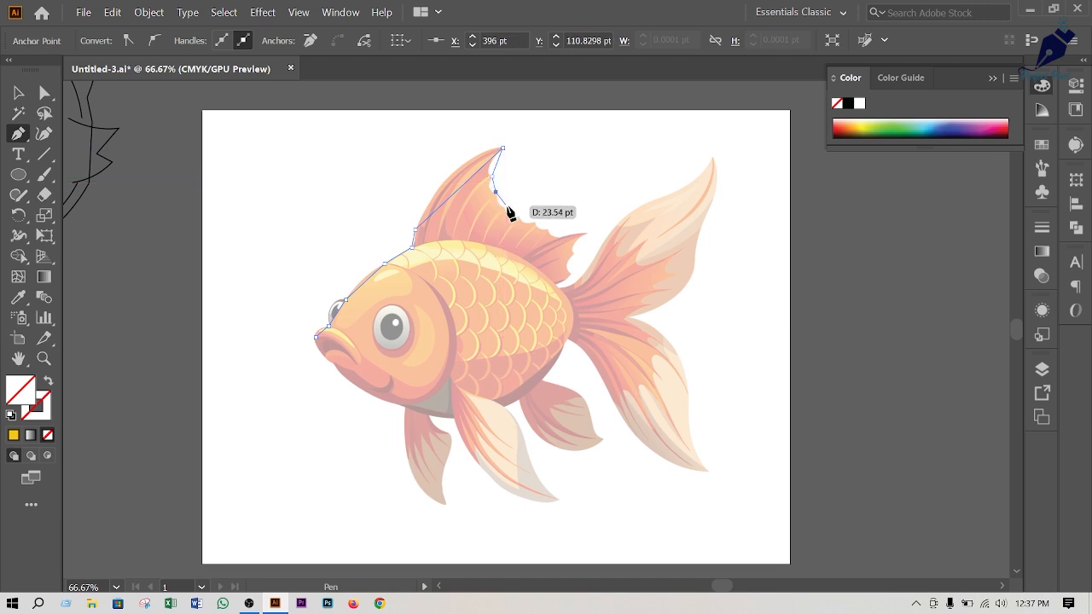
click(506, 208)
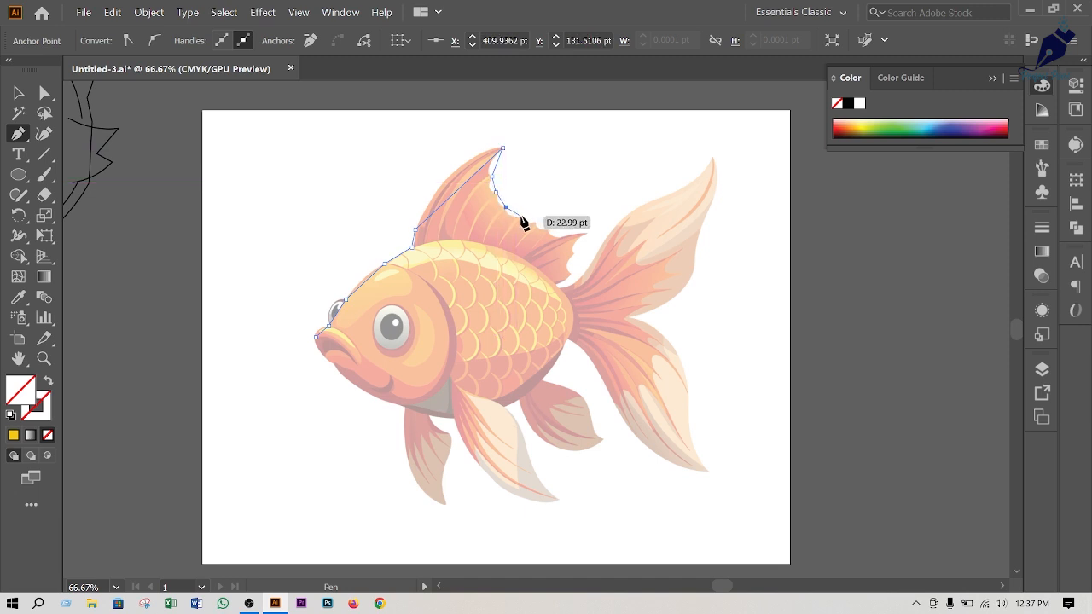
click(520, 215)
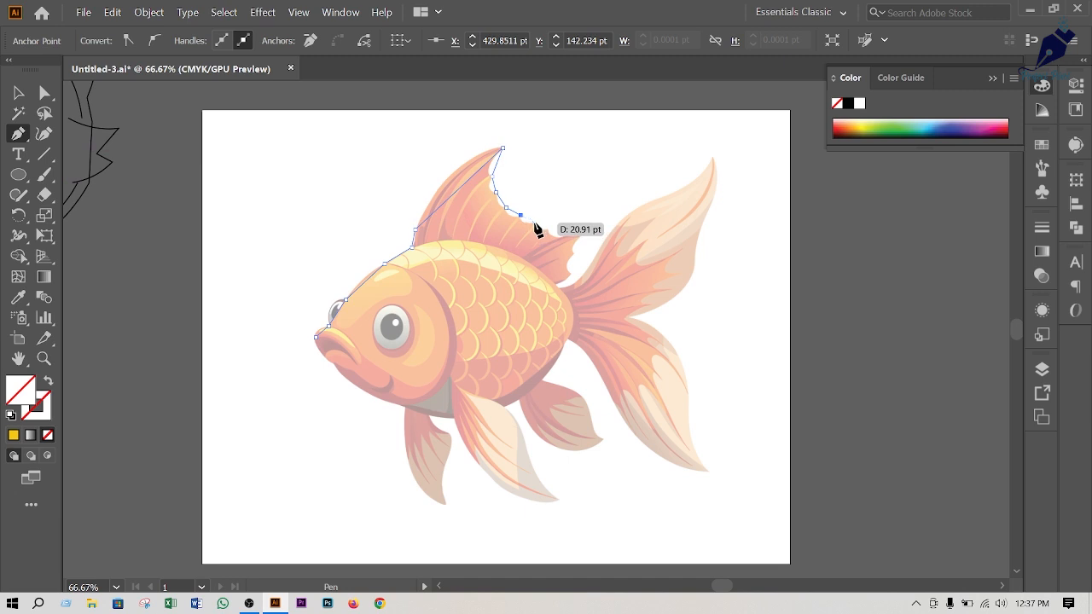
click(534, 222)
click(548, 228)
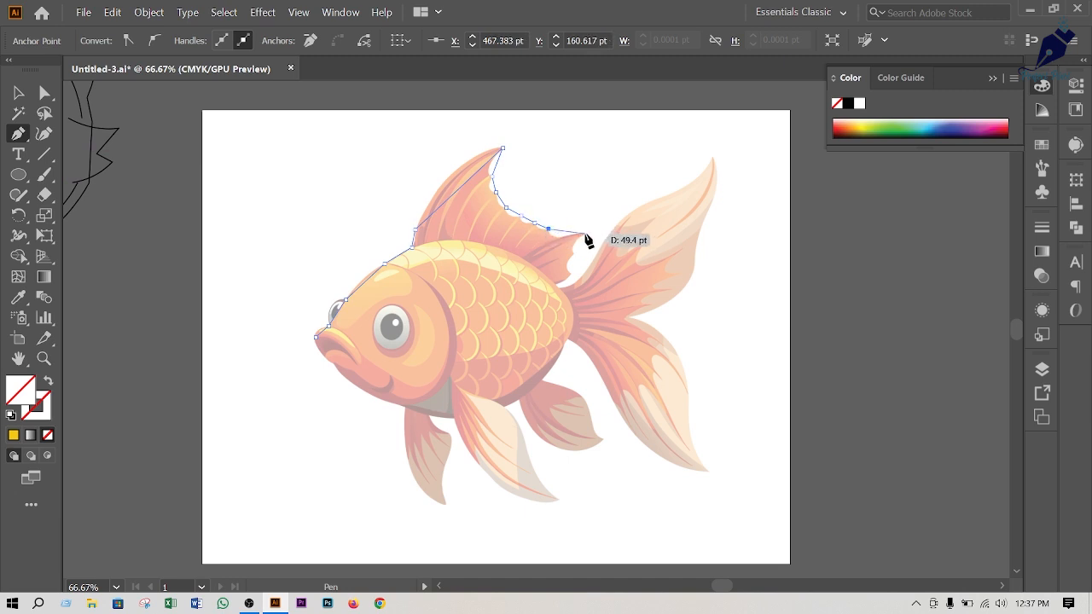
click(588, 232)
click(575, 252)
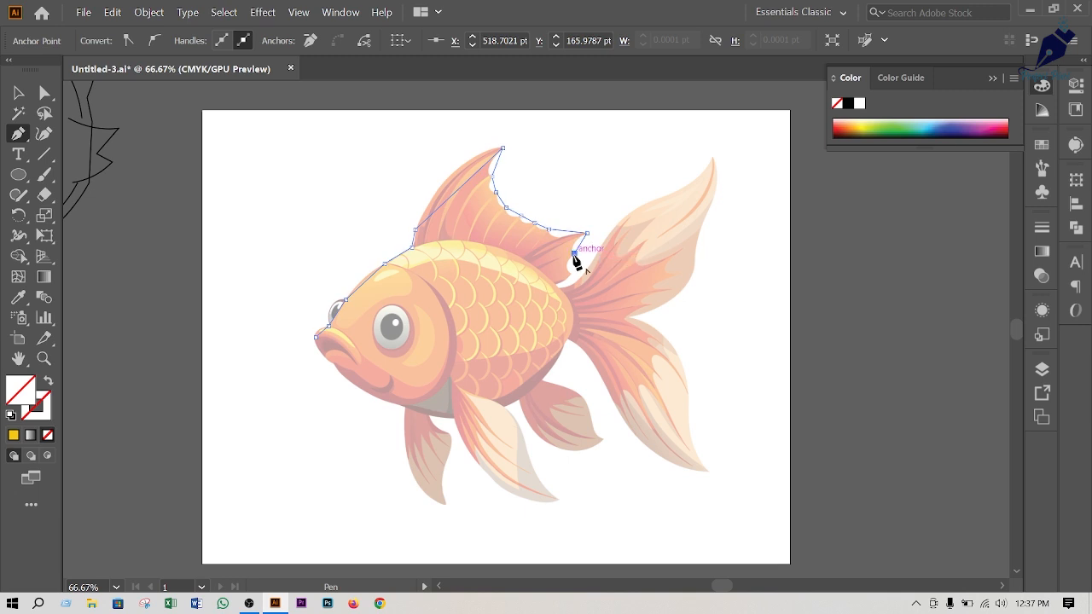
click(571, 274)
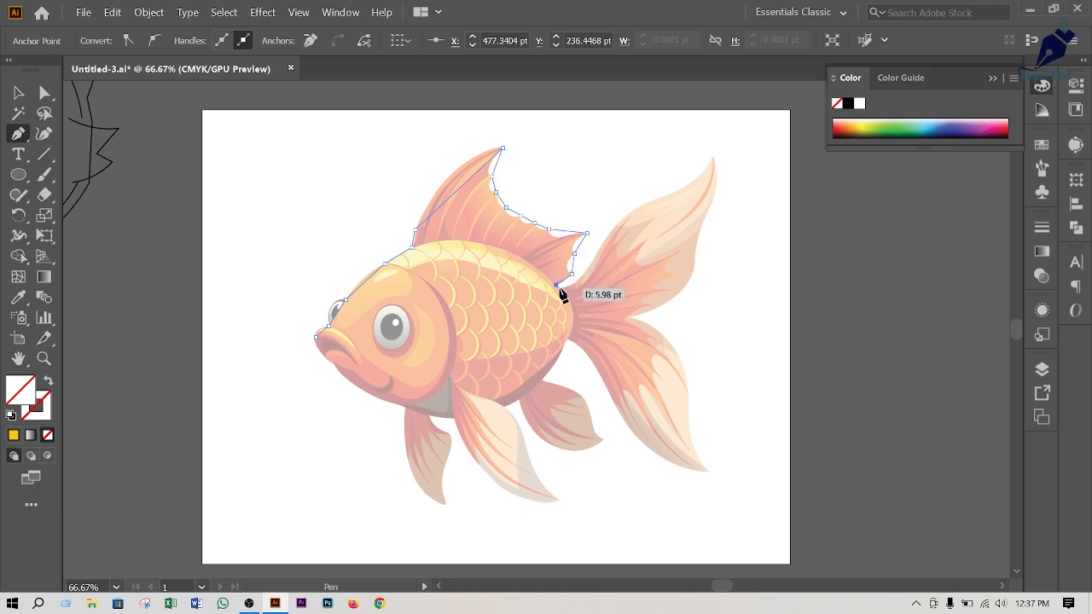
click(559, 287)
Trace the upper tail lobe out to its tip and back along its rear edge to the tail fork
click(590, 263)
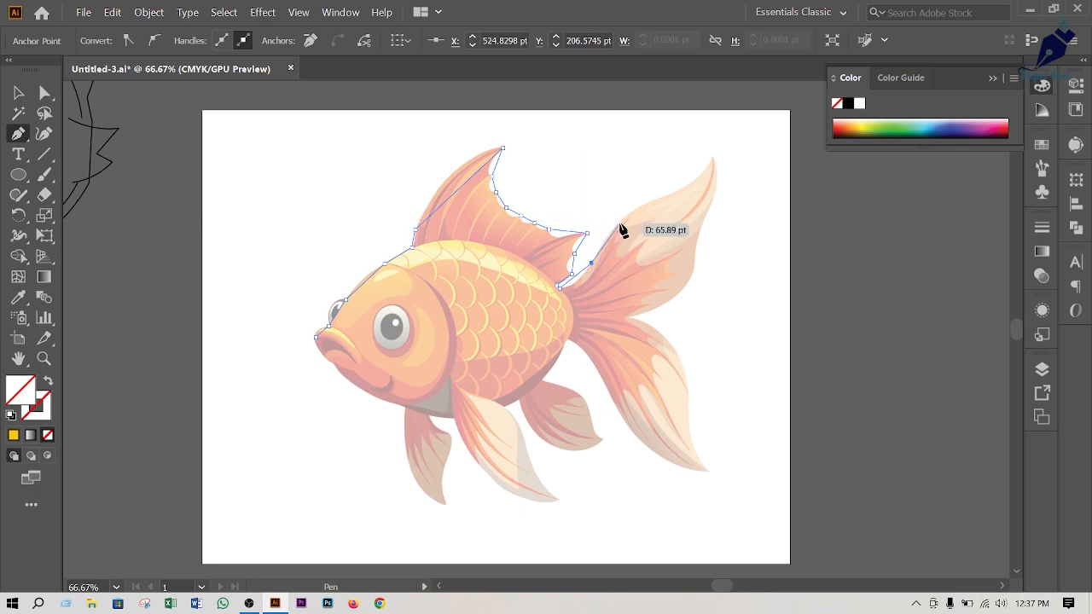
click(620, 223)
click(667, 195)
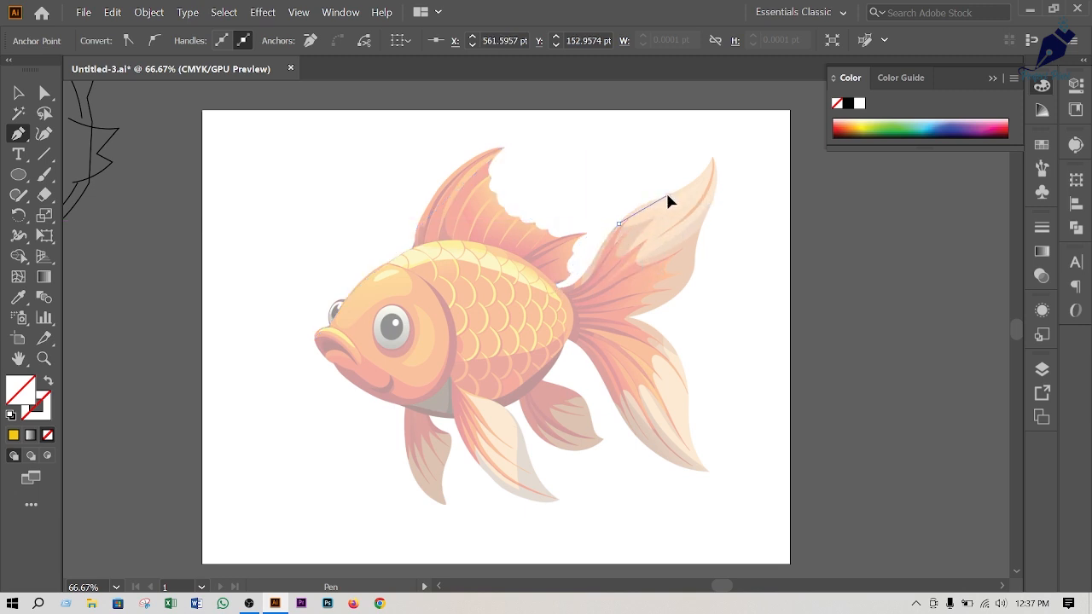
click(713, 157)
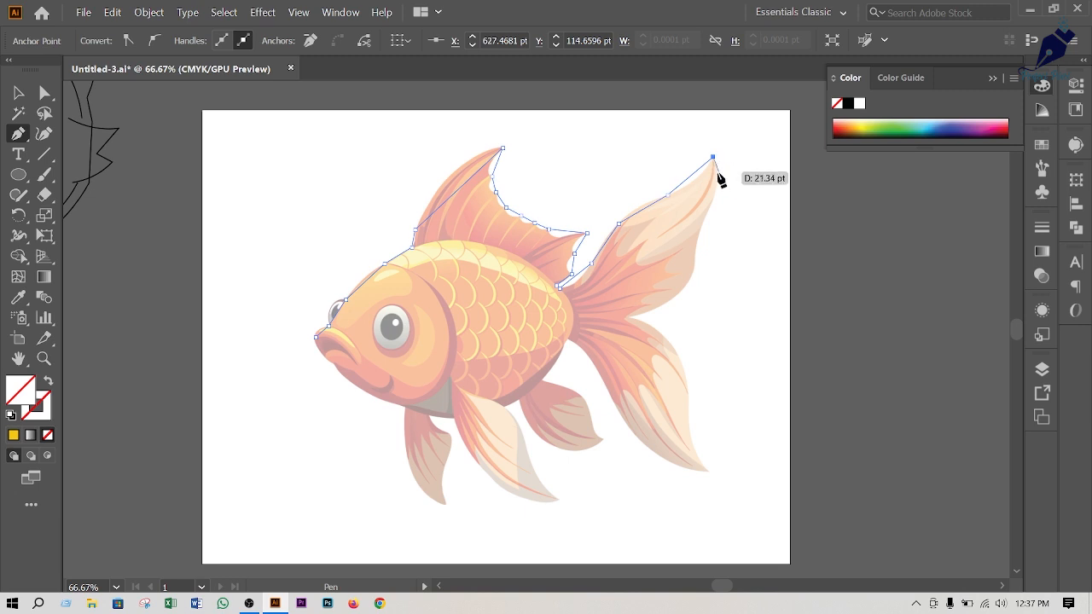
click(717, 179)
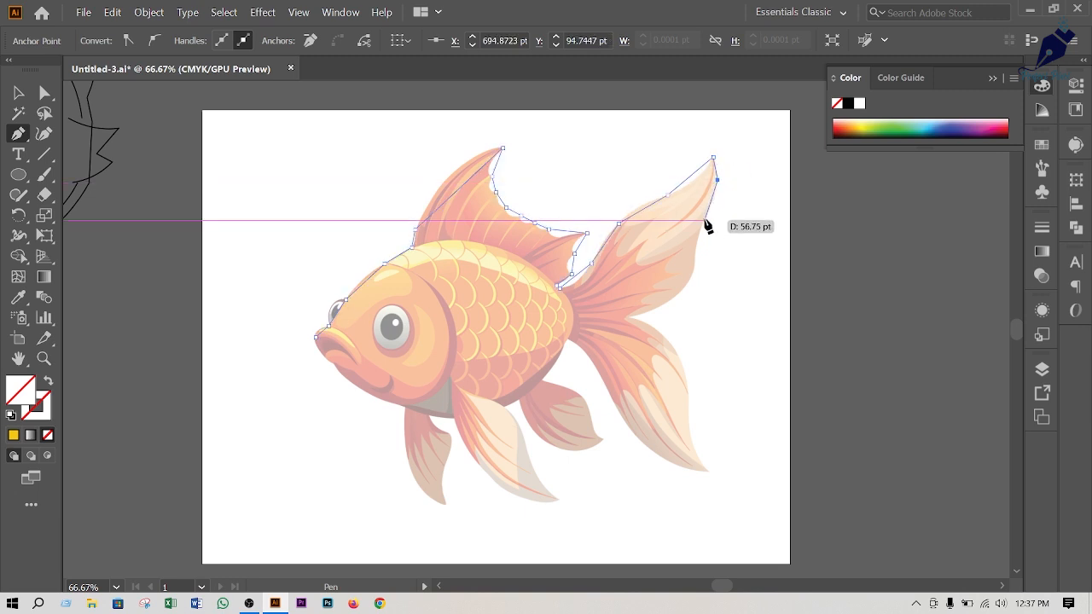
click(703, 226)
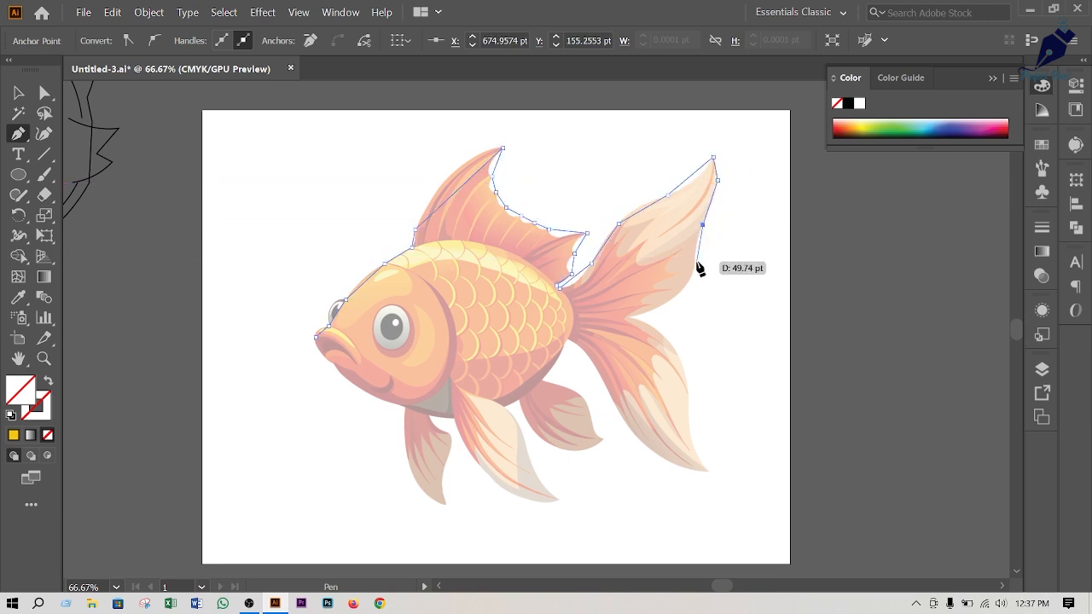
click(698, 263)
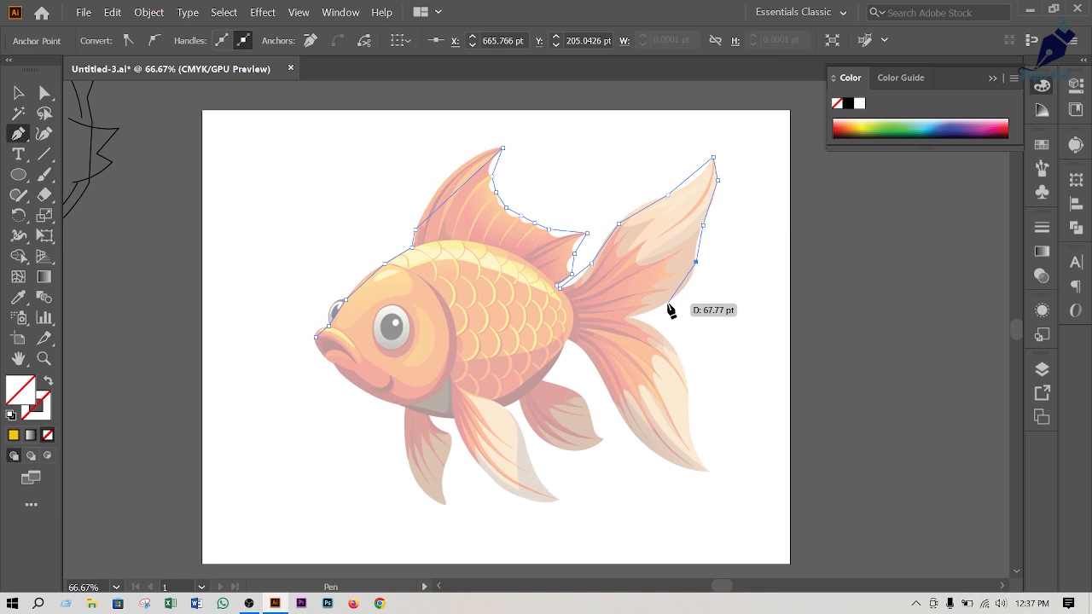
click(667, 304)
click(630, 317)
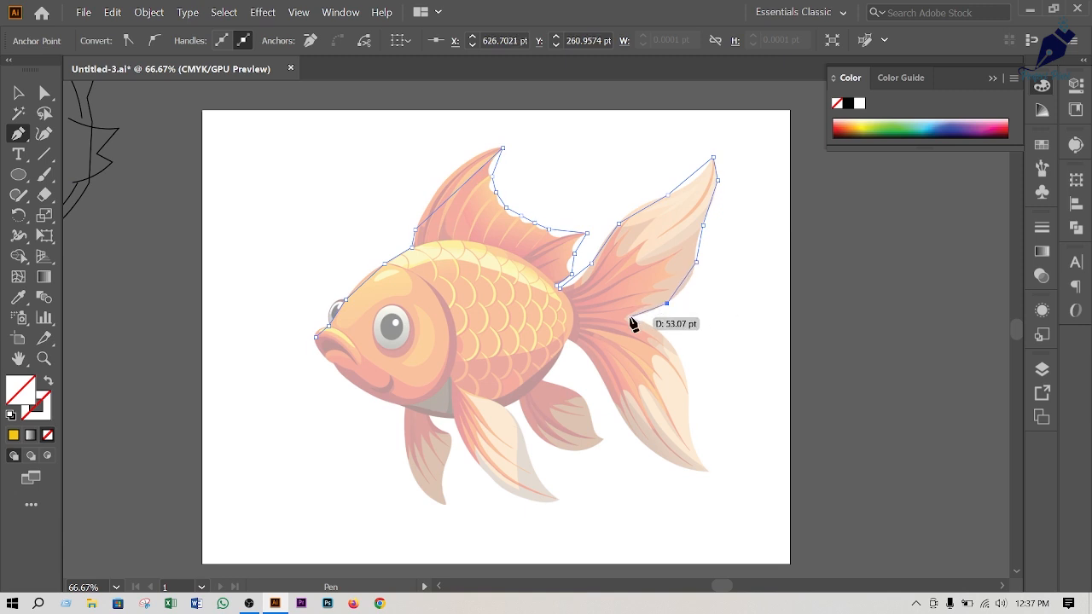
Trace the lower tail lobe from the fork around its tip and back to the tail's underside base
click(685, 373)
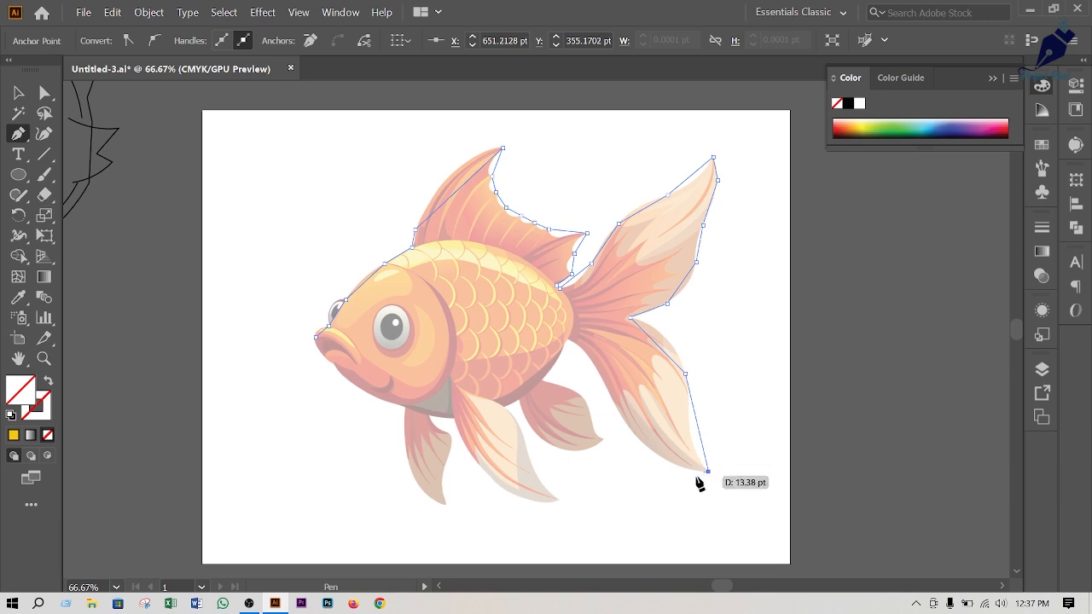
click(705, 468)
click(649, 447)
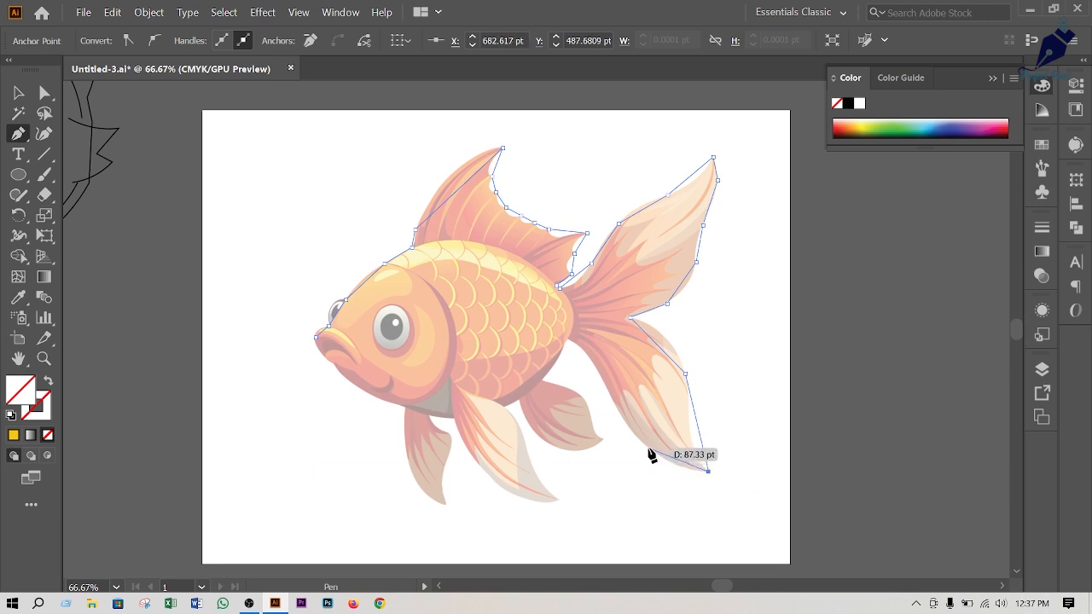
click(588, 358)
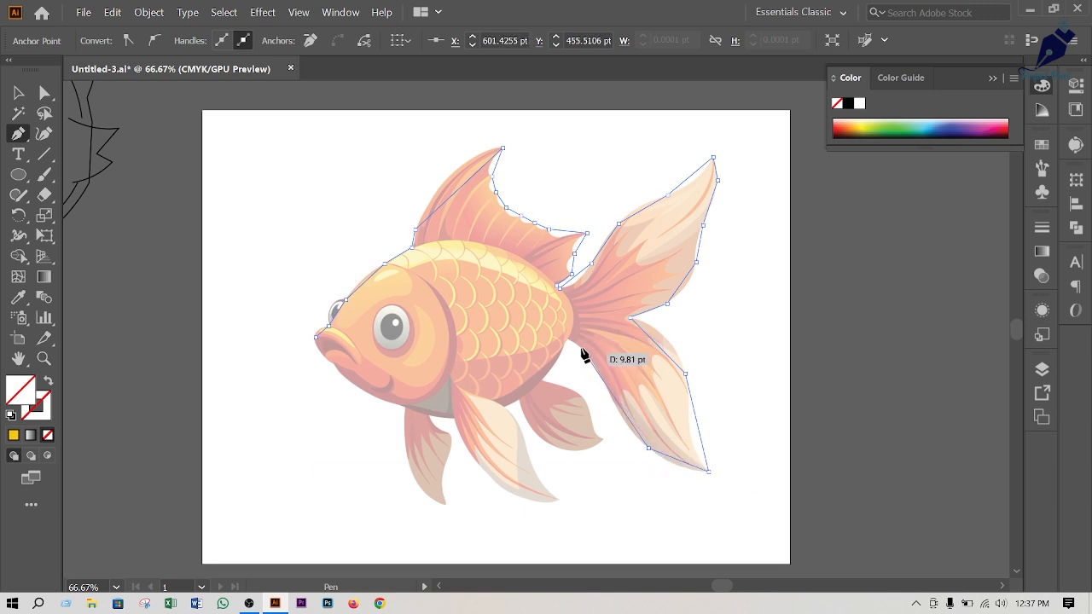
click(567, 339)
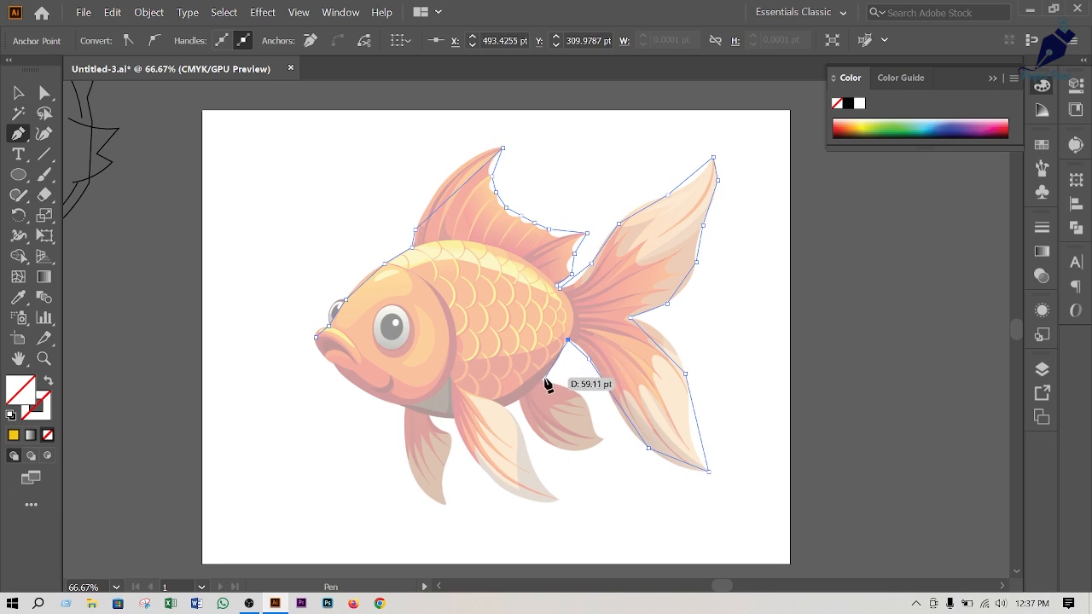
Extend the outline along the rear belly and around the rearmost lower fin back to the body
click(543, 378)
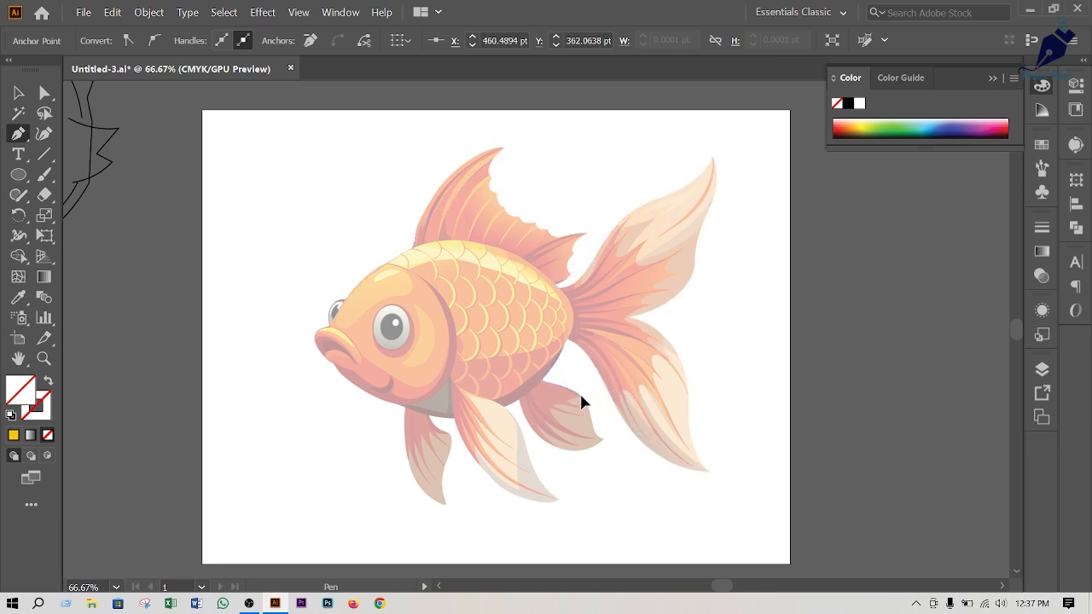
click(581, 396)
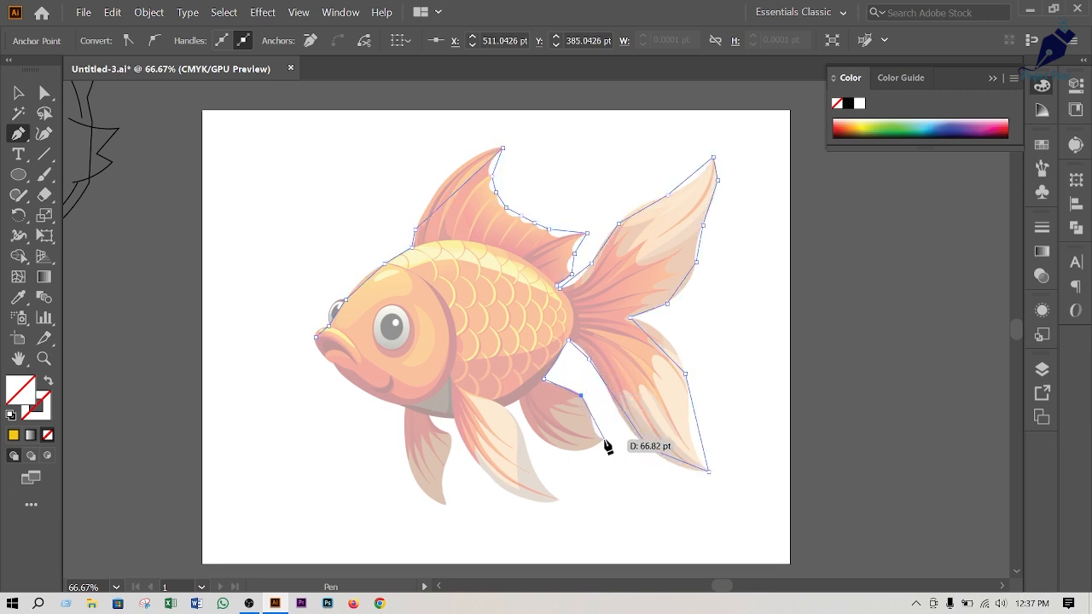
click(605, 439)
drag(565, 453, 518, 425)
click(519, 401)
Trace the two remaining lower fins, the belly and the chin, and close the goldfish outline at the mouth
click(519, 431)
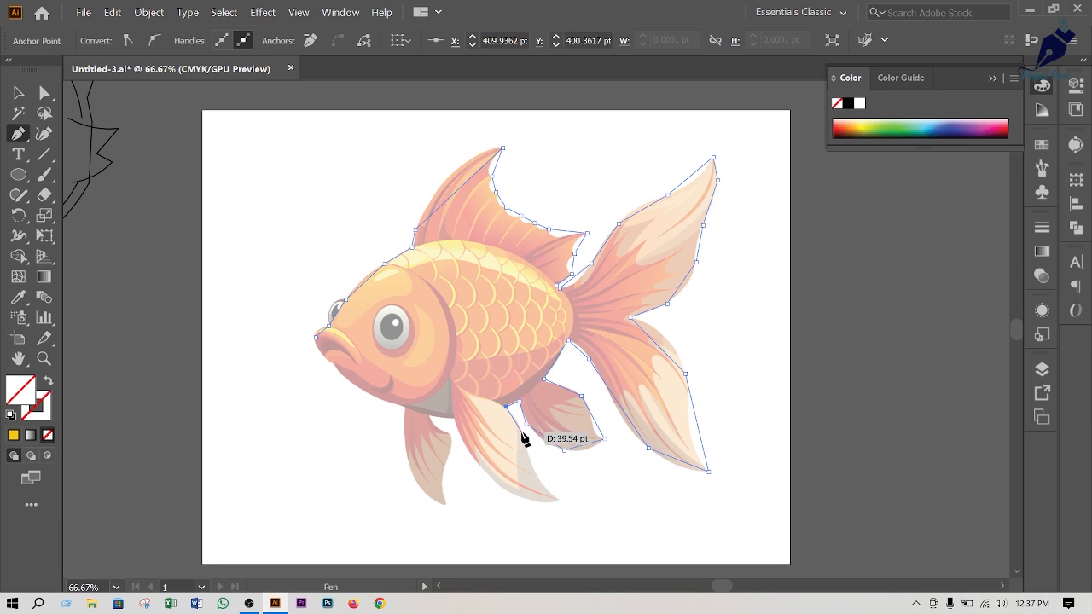
click(531, 464)
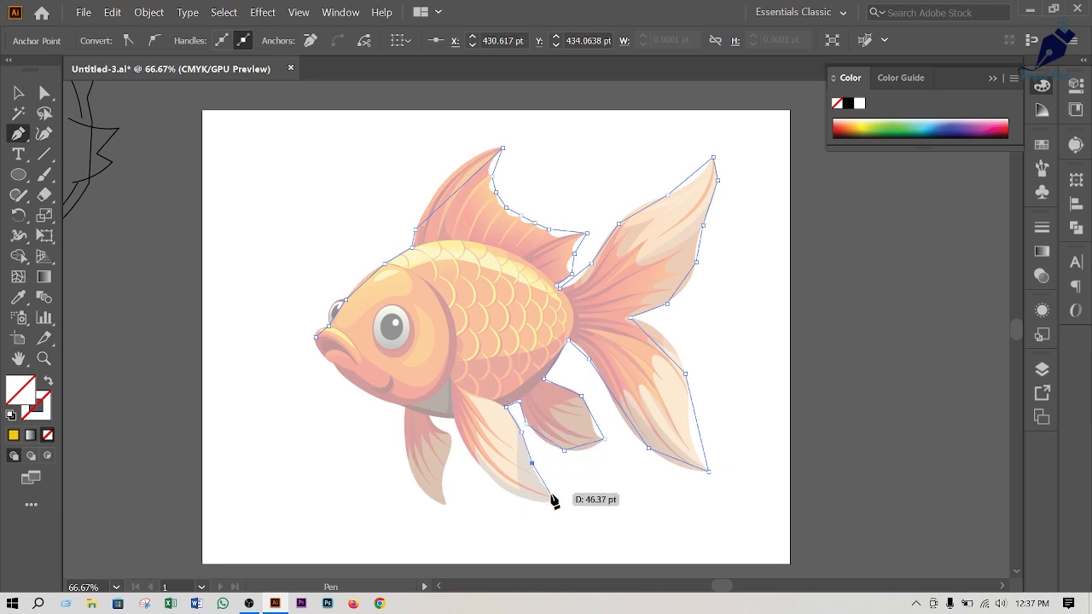
drag(557, 500, 471, 459)
drag(455, 419, 317, 344)
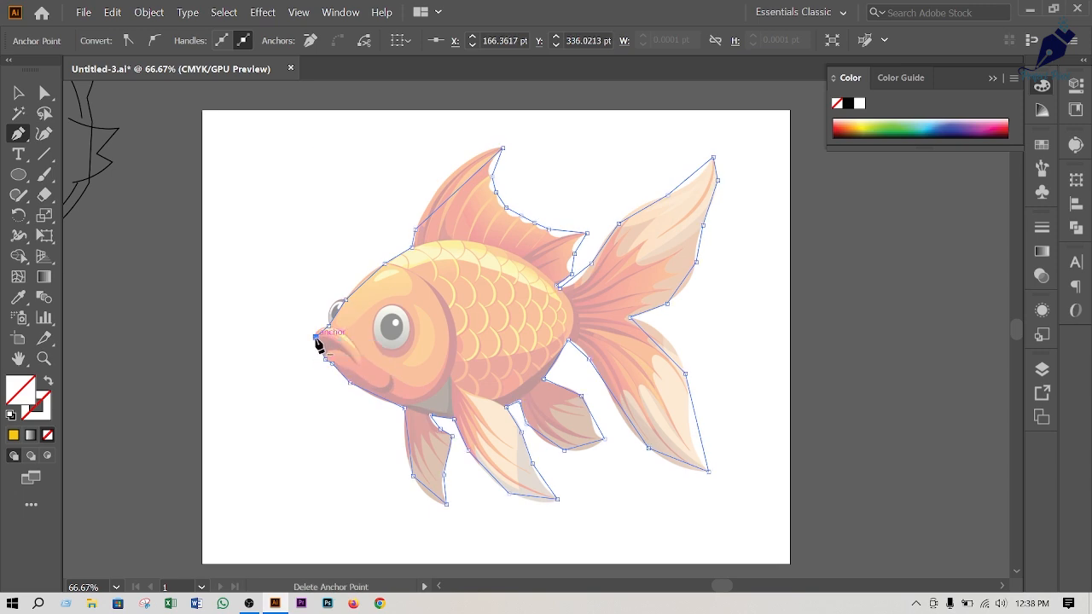
Bend the straight outline segments around the goldfish's lips to match the reference with the Curvature tool
click(44, 133)
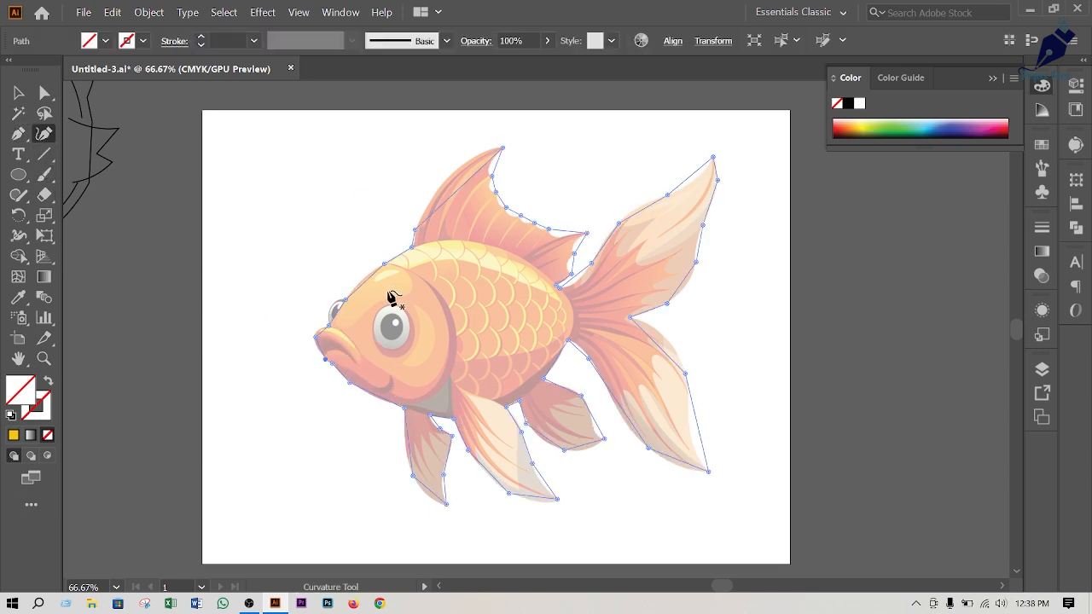
scroll(355, 331, up, 5)
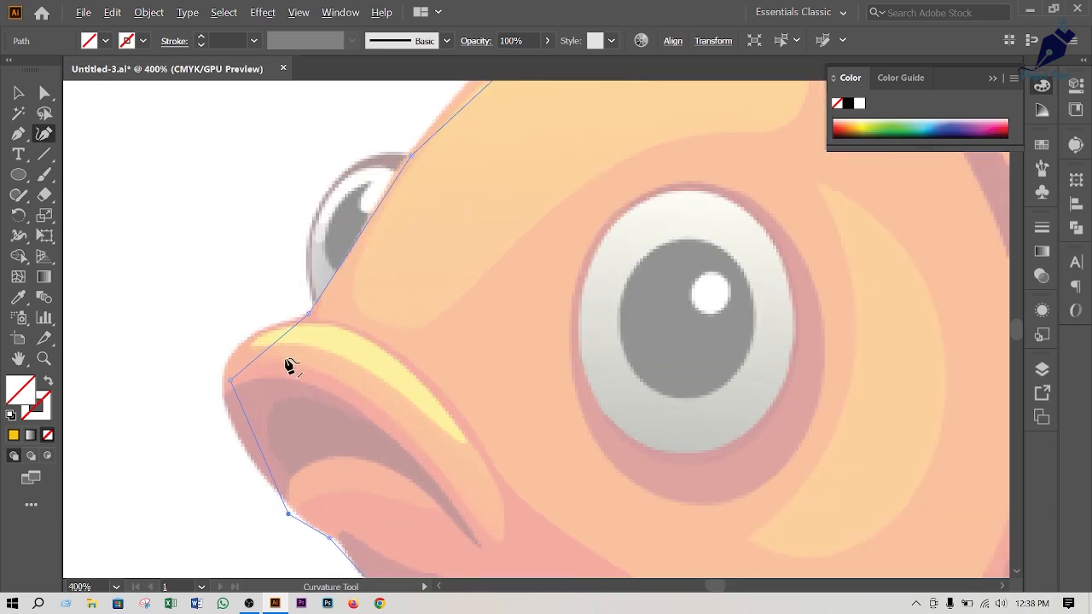
drag(266, 351, 227, 369)
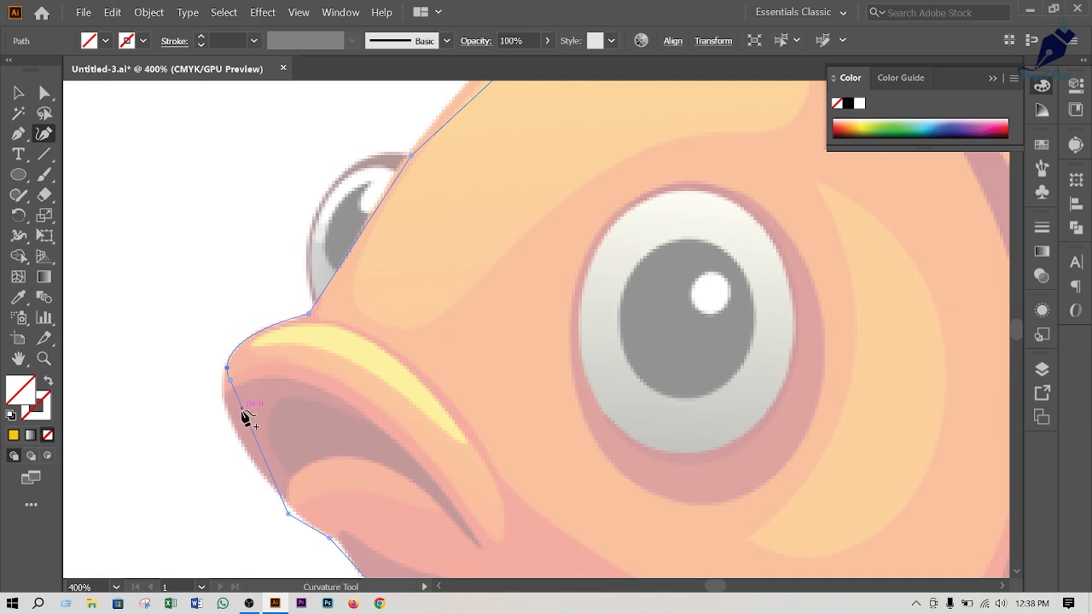
mouse_move(245, 414)
mouse_down()
mouse_move(230, 429)
mouse_move(238, 419)
mouse_up()
click(223, 383)
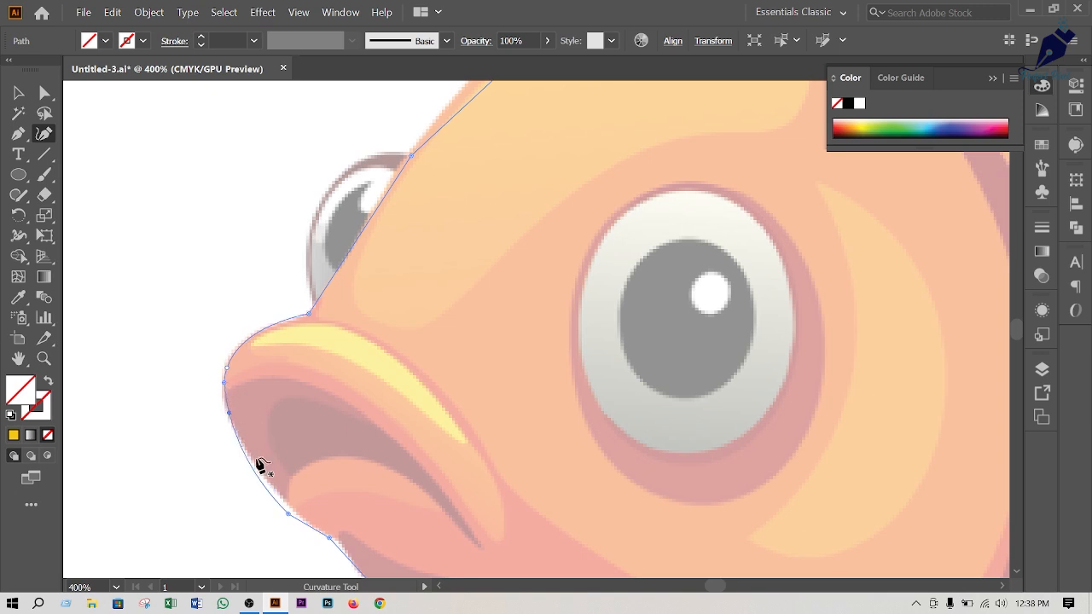
drag(257, 475, 259, 472)
Curve the outline outward around the goldfish's far eye, adding points down to the upper lip
scroll(346, 303, up, 1)
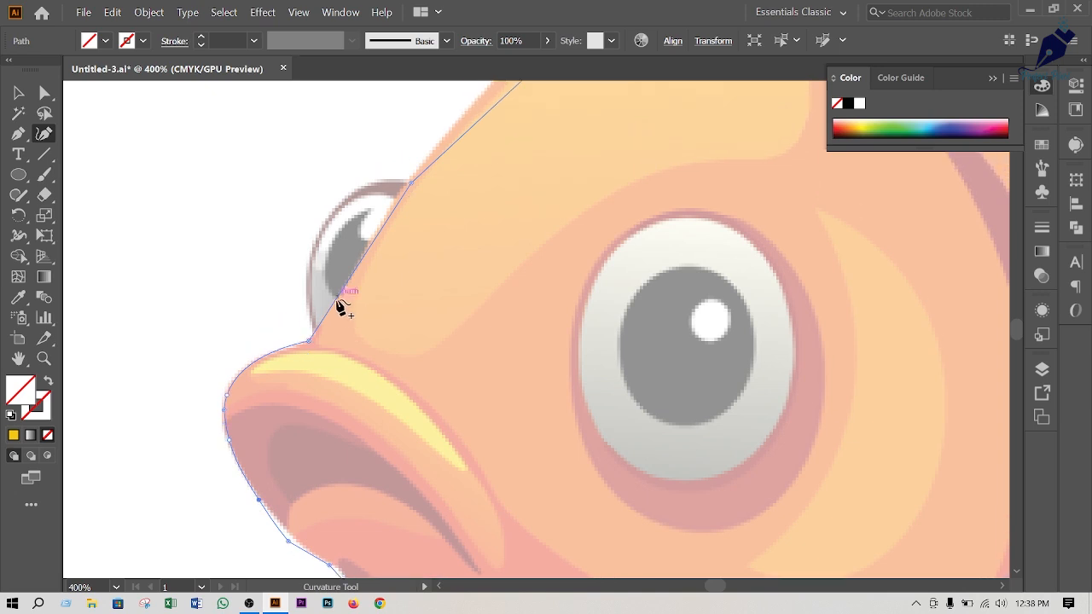
drag(333, 309, 343, 199)
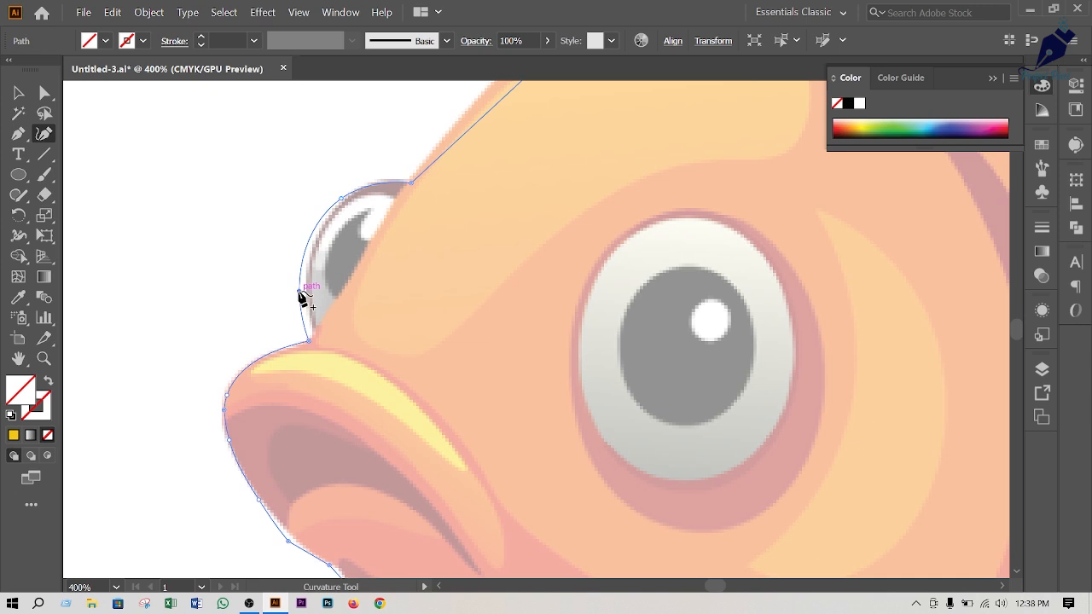
drag(300, 295, 308, 292)
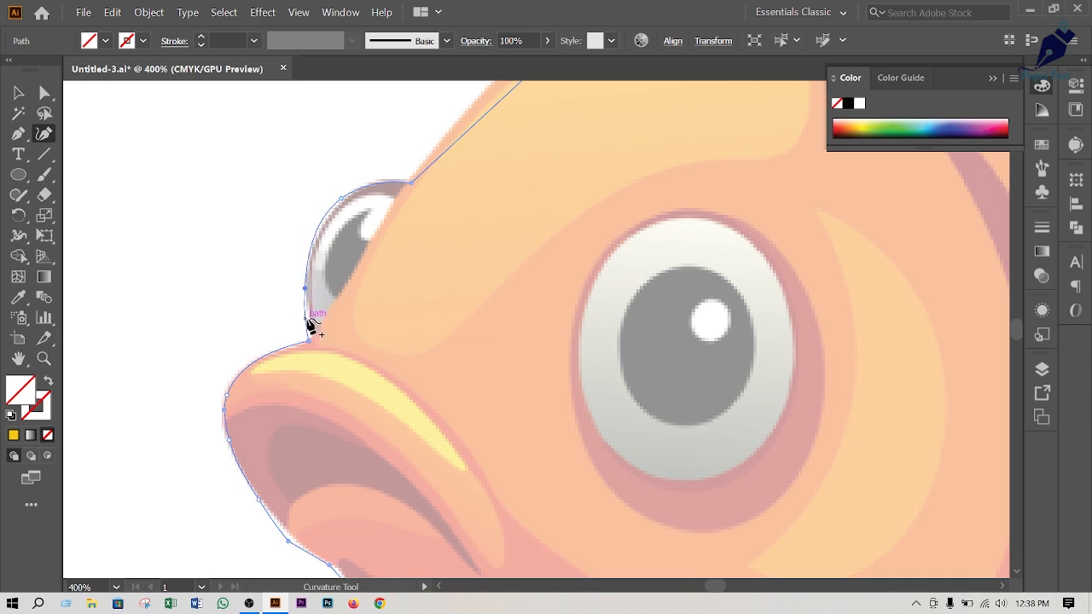
click(310, 321)
drag(313, 338, 309, 332)
Curve the outline segments along the goldfish's forehead and the base and front edge of the dorsal fin
scroll(461, 286, up, 5)
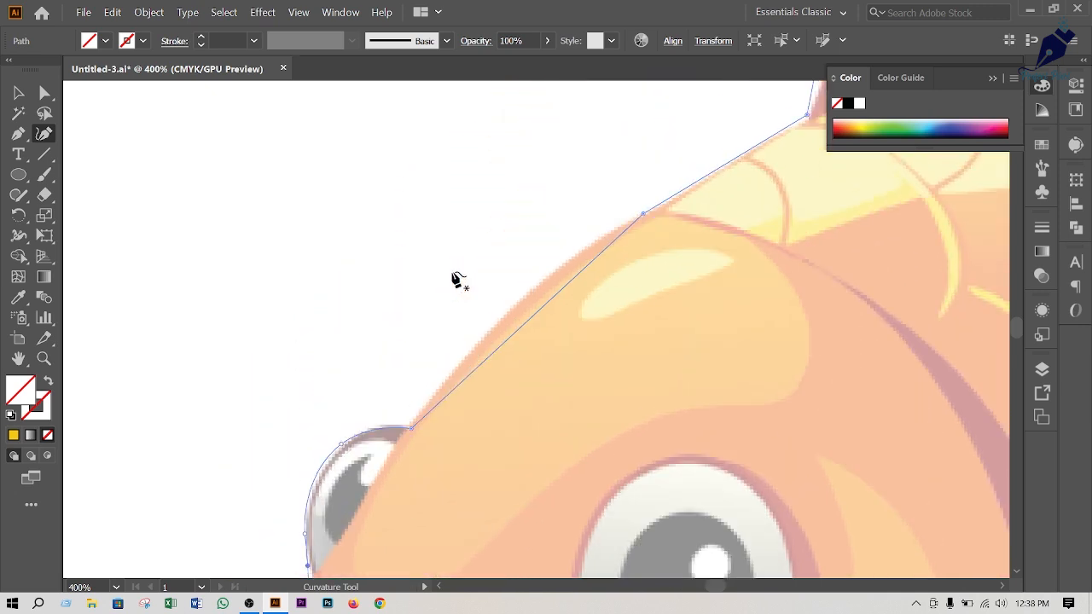
drag(495, 360, 488, 337)
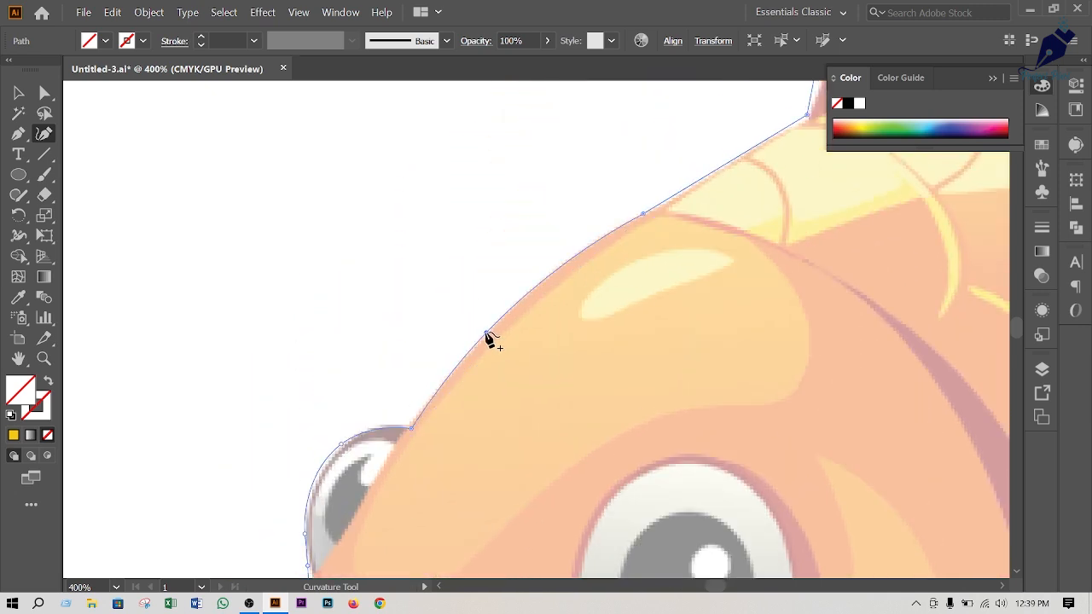
scroll(632, 324, up, 3)
scroll(635, 328, up, 3)
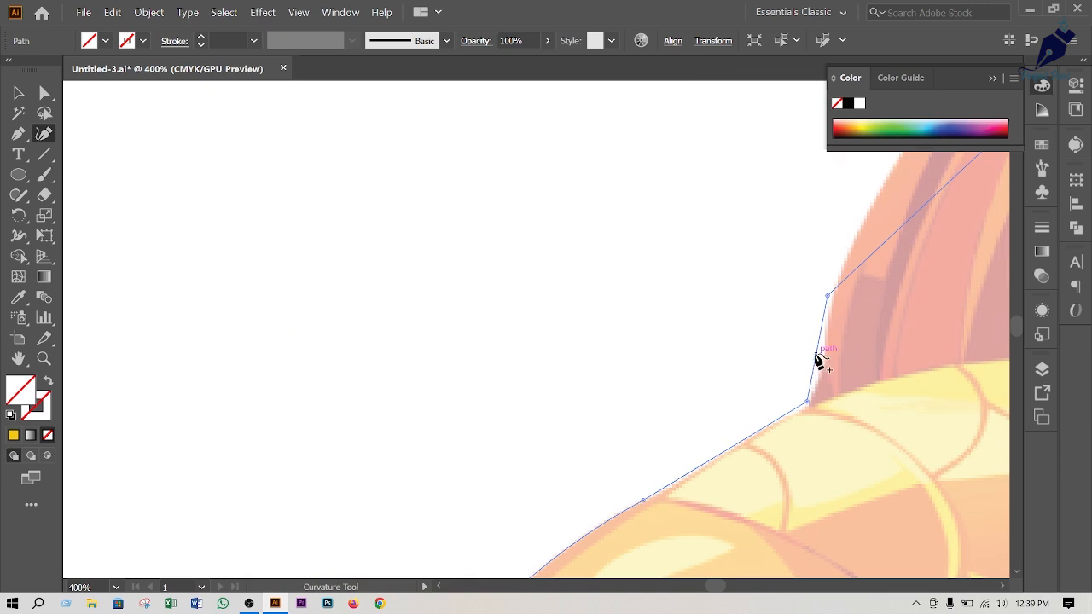
drag(816, 364, 824, 370)
scroll(853, 342, up, 2)
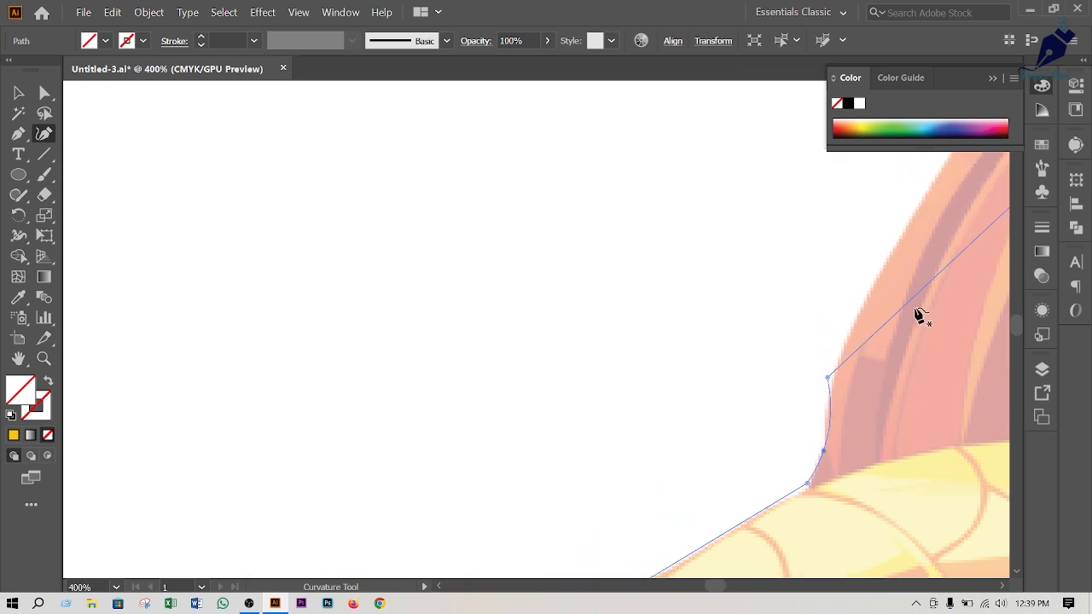
drag(914, 299, 885, 260)
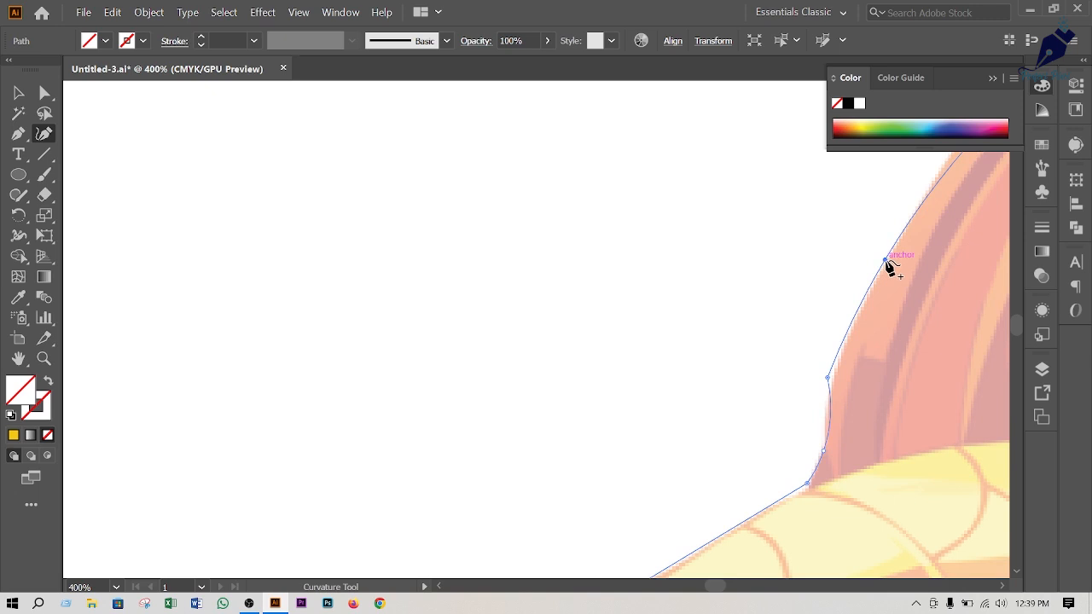
Curve the outline along the dorsal fin's front edge up to its tip, following the reference
scroll(896, 282, up, 1)
scroll(894, 296, down, 4)
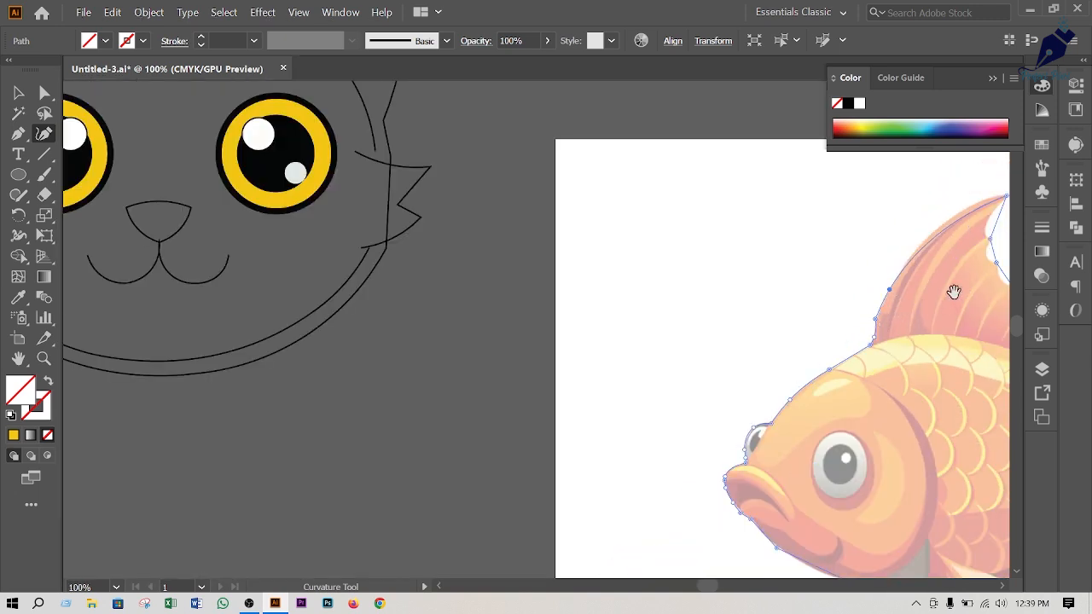
drag(954, 292, 638, 331)
scroll(657, 285, up, 2)
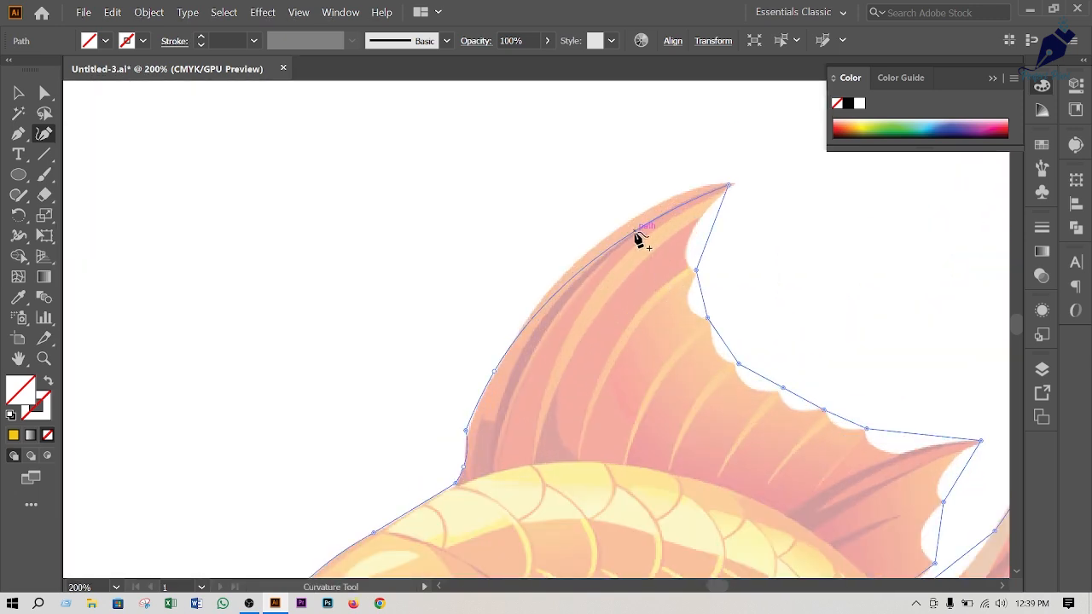
drag(635, 239, 636, 226)
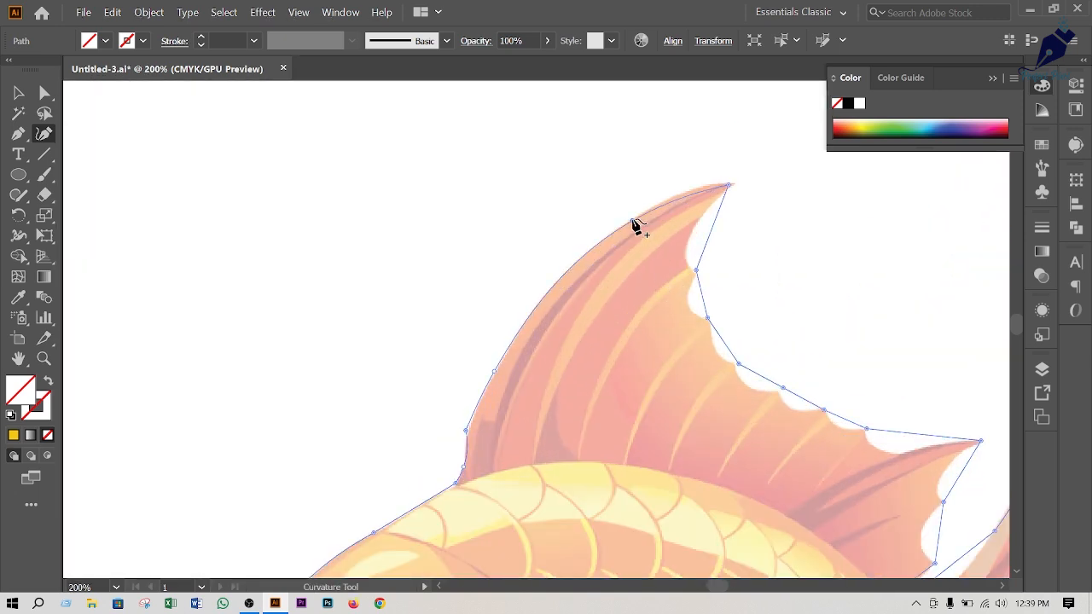
click(705, 189)
Bend the outline segments into the scalloped notches along the dorsal fin's upper rear edge, from the tip to the rear lobe
drag(714, 226, 690, 262)
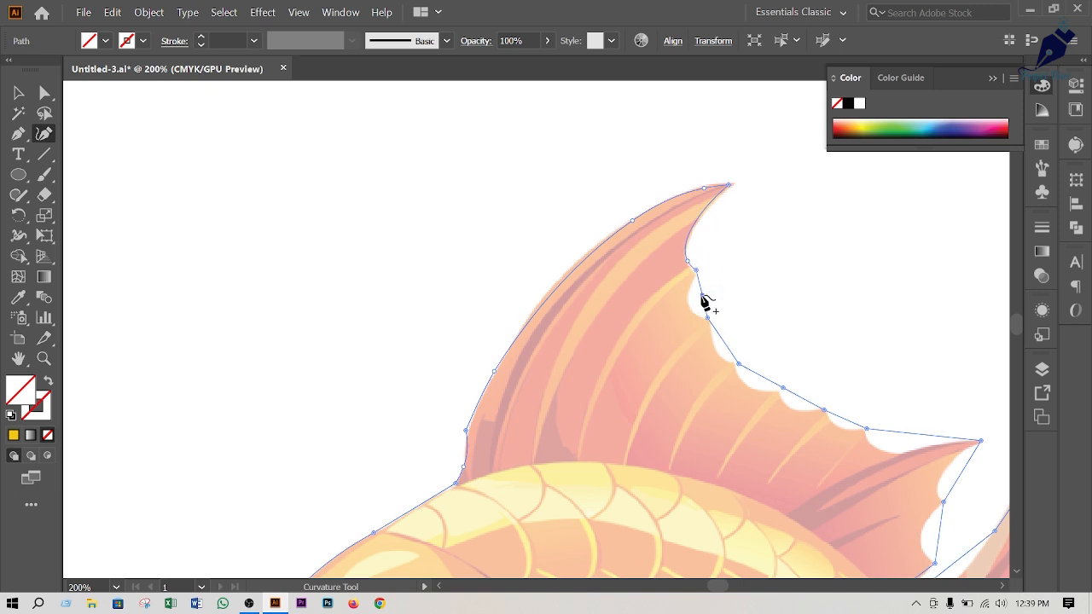
drag(702, 299, 689, 302)
drag(727, 346, 749, 383)
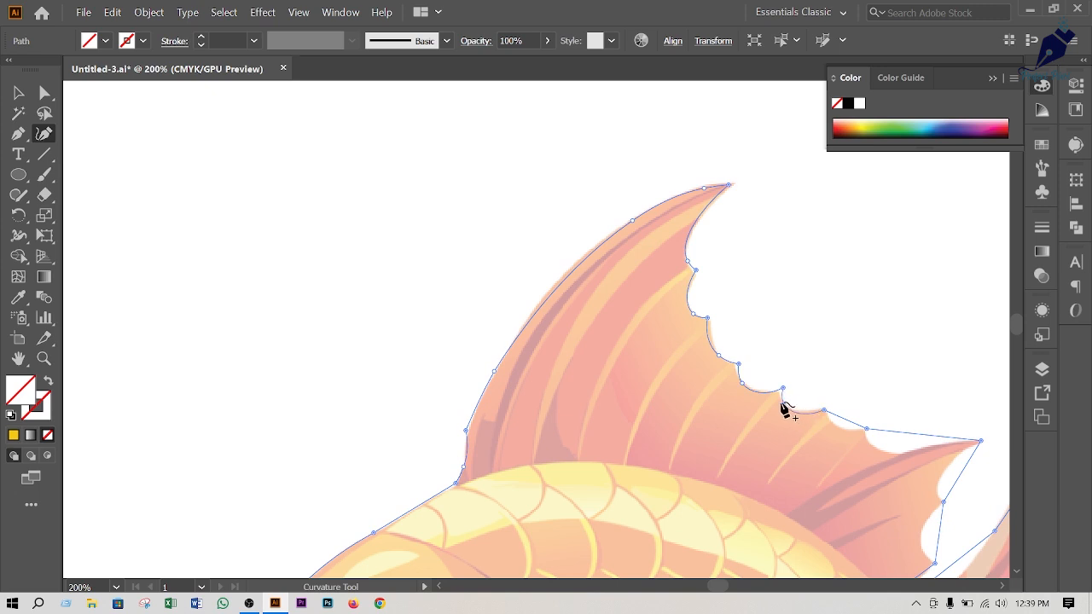
click(784, 404)
drag(892, 386, 612, 222)
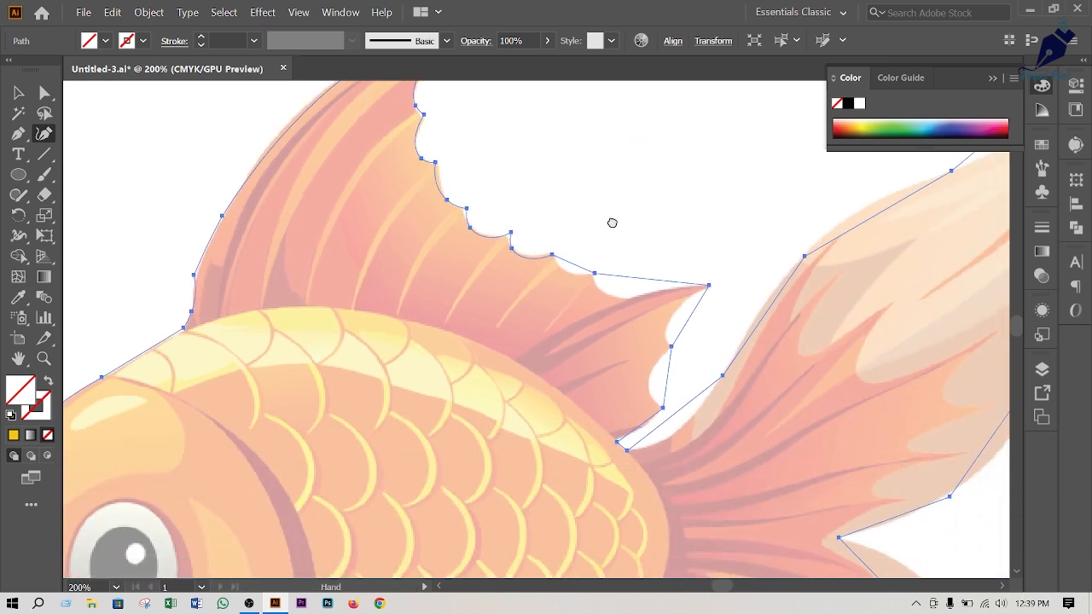
click(564, 272)
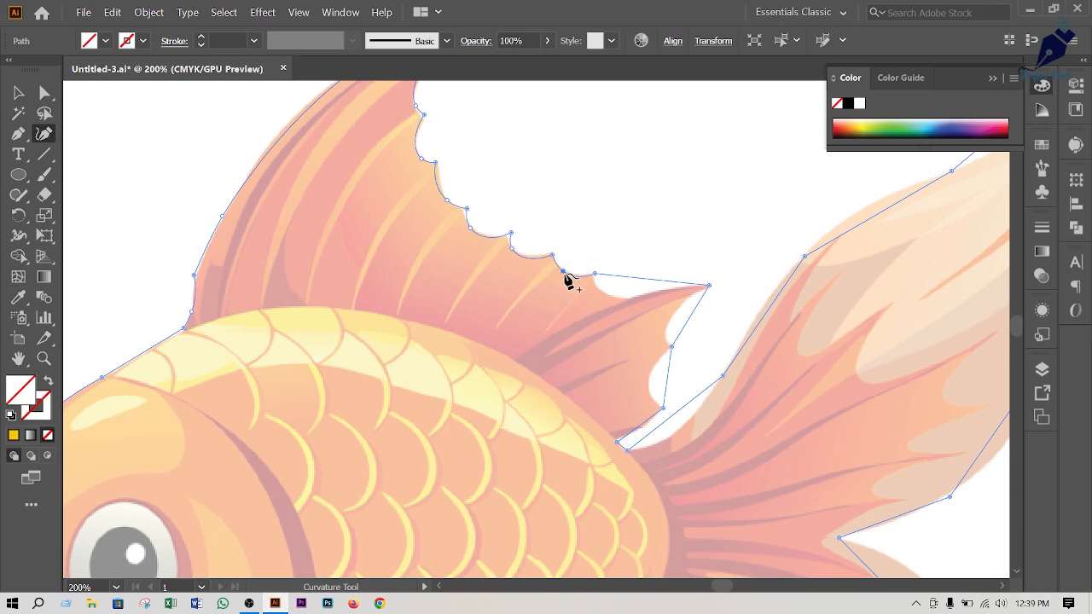
drag(643, 286, 599, 290)
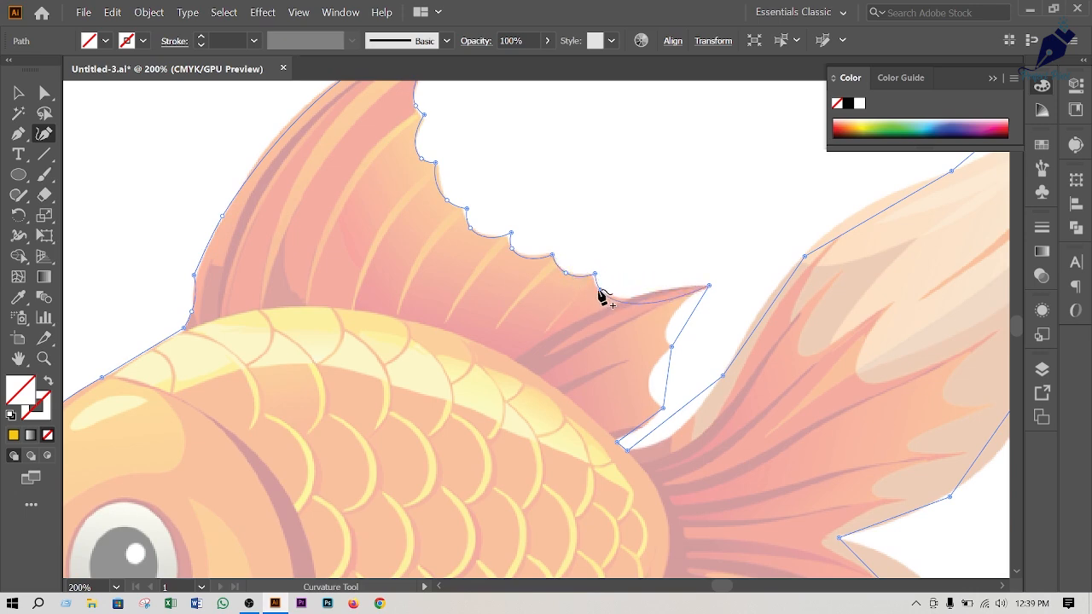
Curve the outline around the dorsal fin's pointed rear lobe and through the gap at the base of the tail
drag(663, 308, 687, 322)
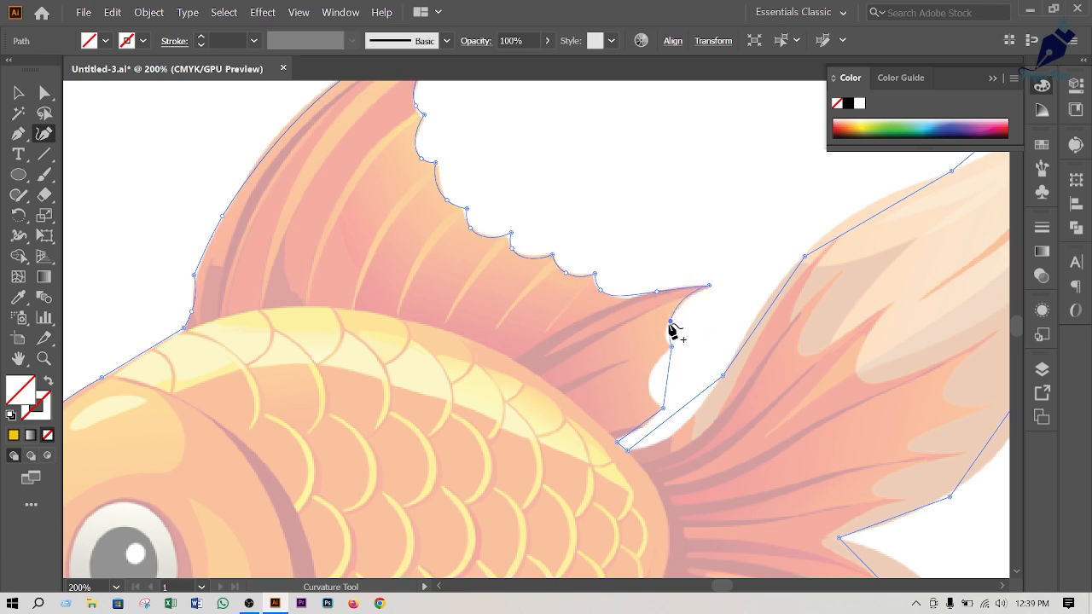
scroll(672, 338, down, 3)
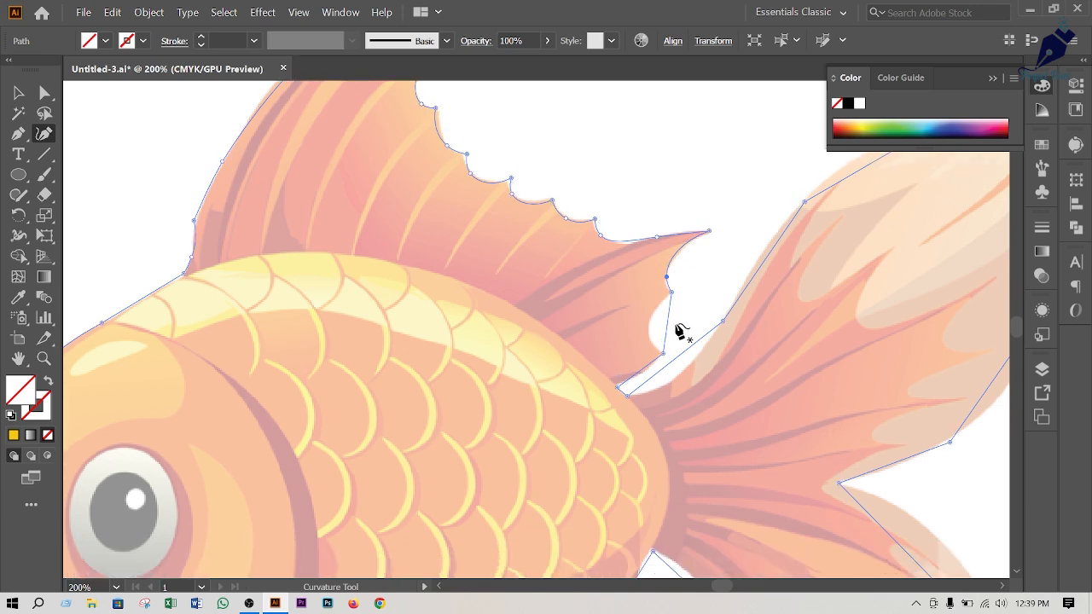
click(649, 328)
scroll(656, 339, down, 3)
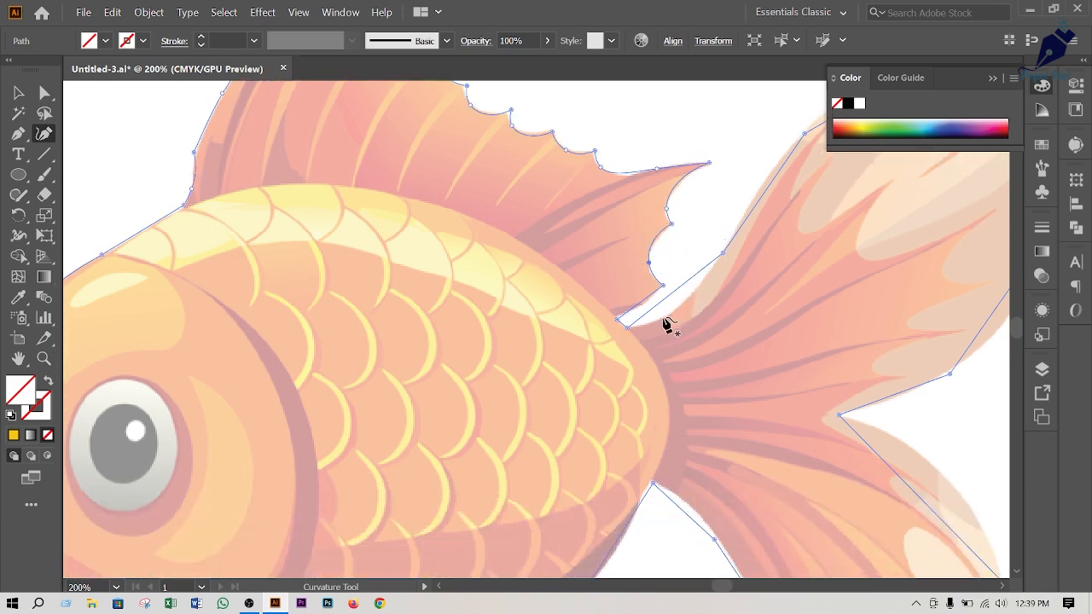
mouse_move(652, 310)
mouse_down()
mouse_move(655, 322)
mouse_move(646, 303)
mouse_up()
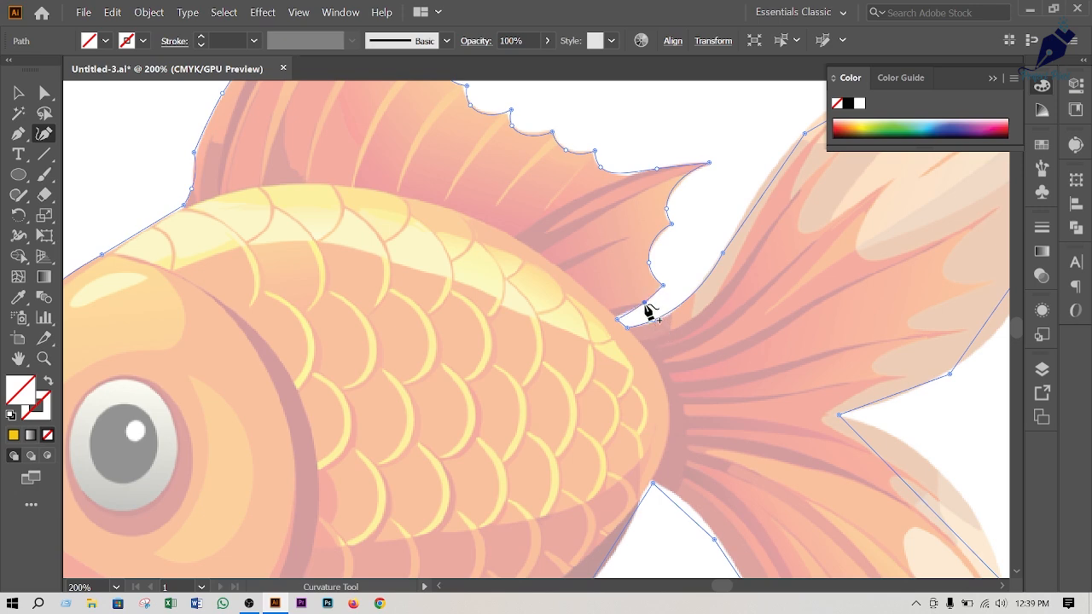
Curve the outline along the upper edge of the tail's upper lobe out to its tip
scroll(704, 307, up, 4)
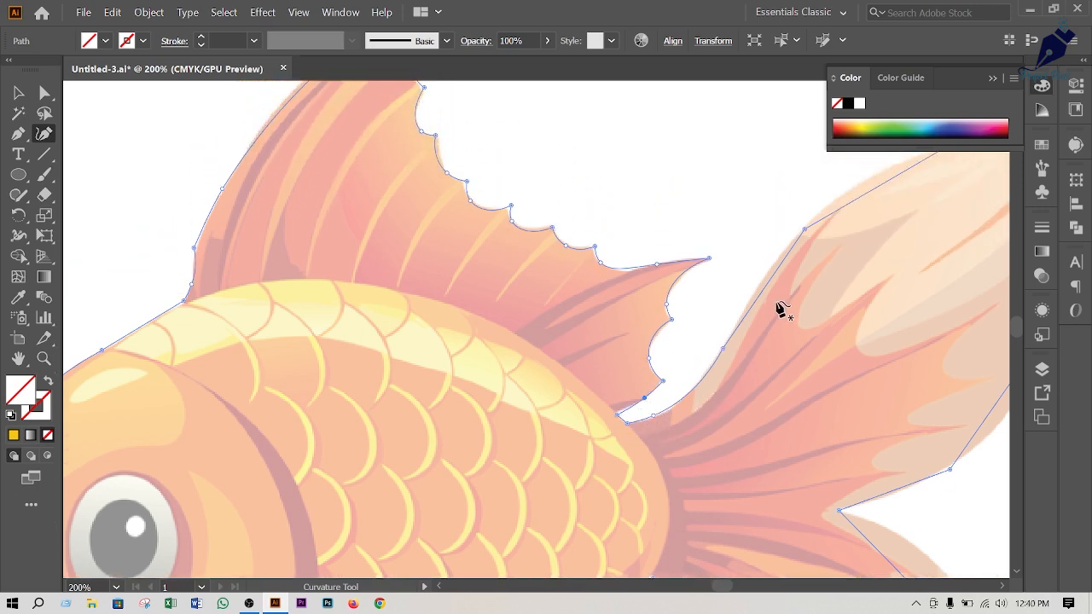
drag(767, 285, 765, 278)
scroll(773, 287, up, 5)
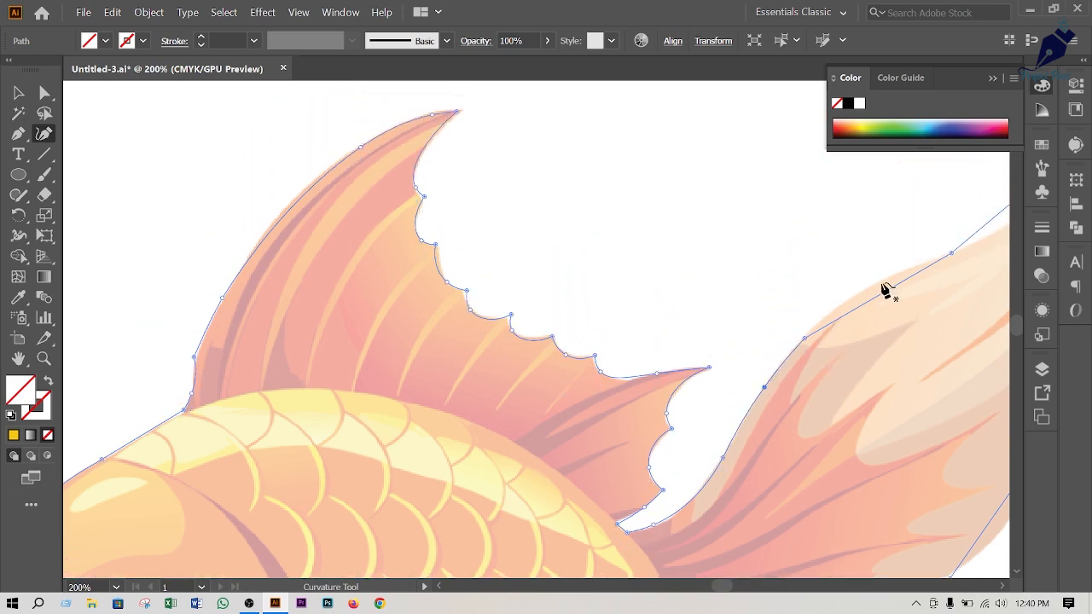
drag(871, 301, 868, 290)
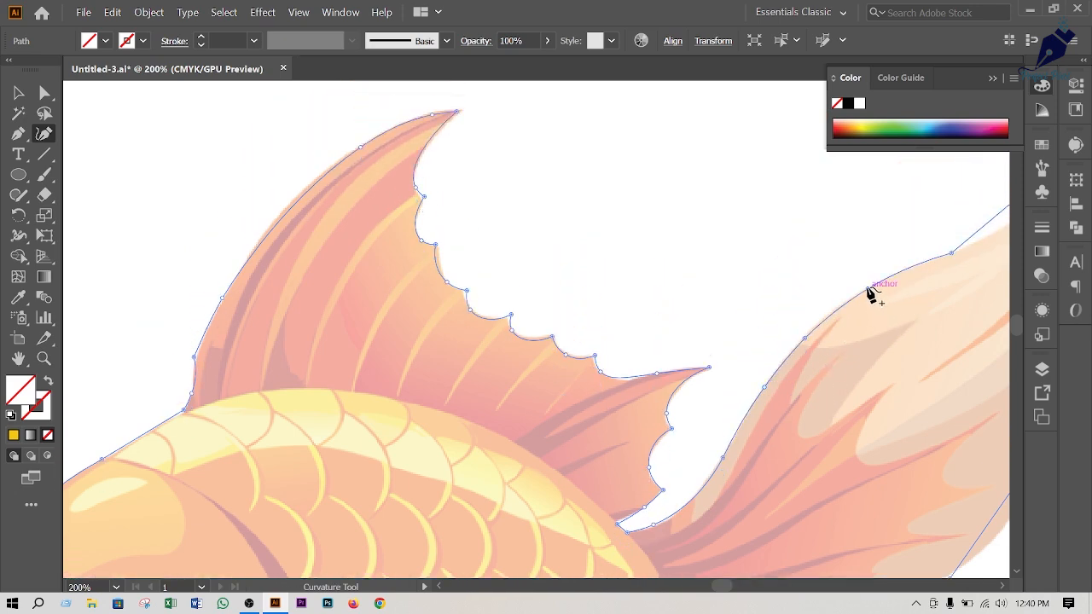
drag(917, 316, 565, 295)
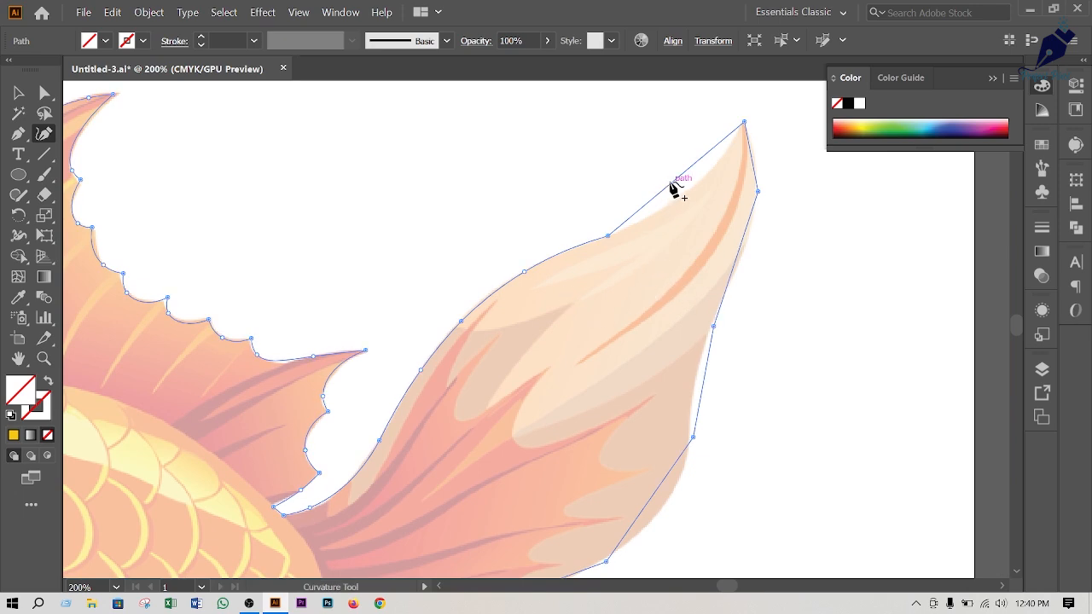
drag(672, 182, 684, 195)
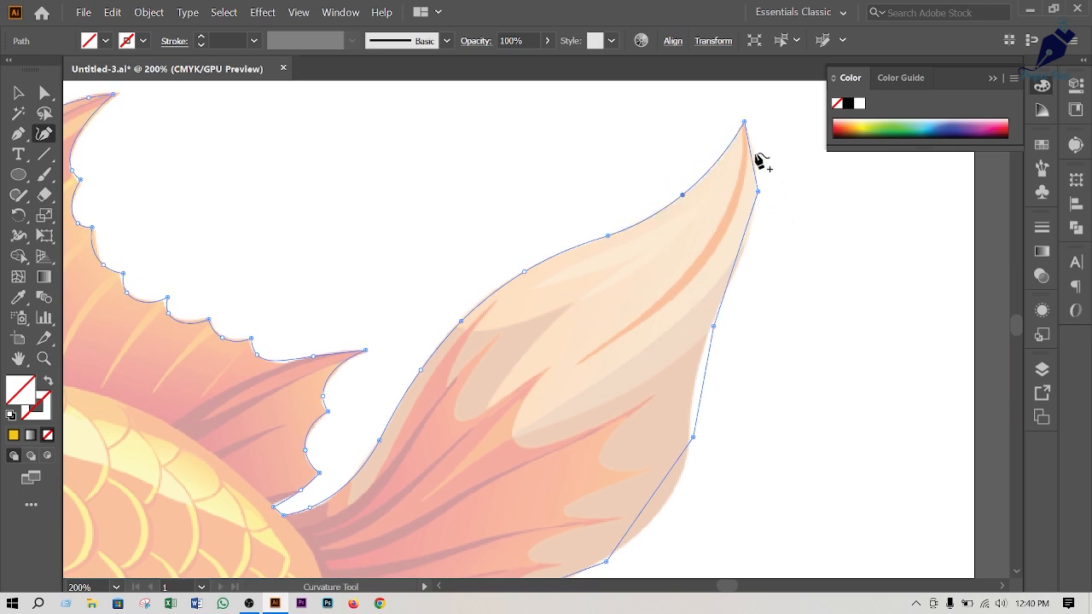
Round the outline along the rear edge of the tail's upper lobe, from its tip down toward the notch between the lobes
drag(750, 148, 756, 150)
drag(735, 256, 743, 259)
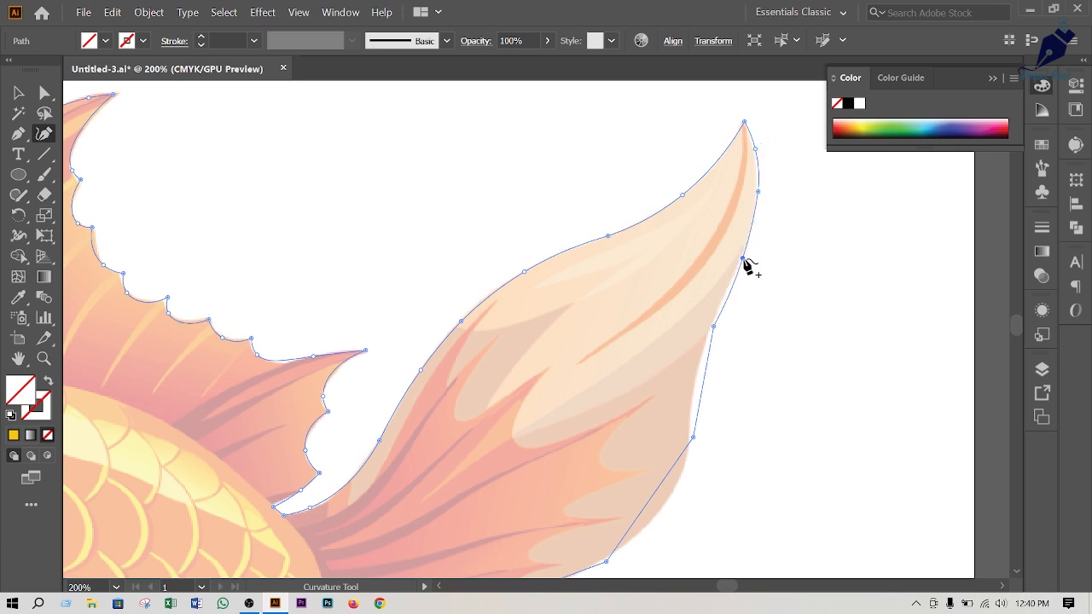
click(699, 376)
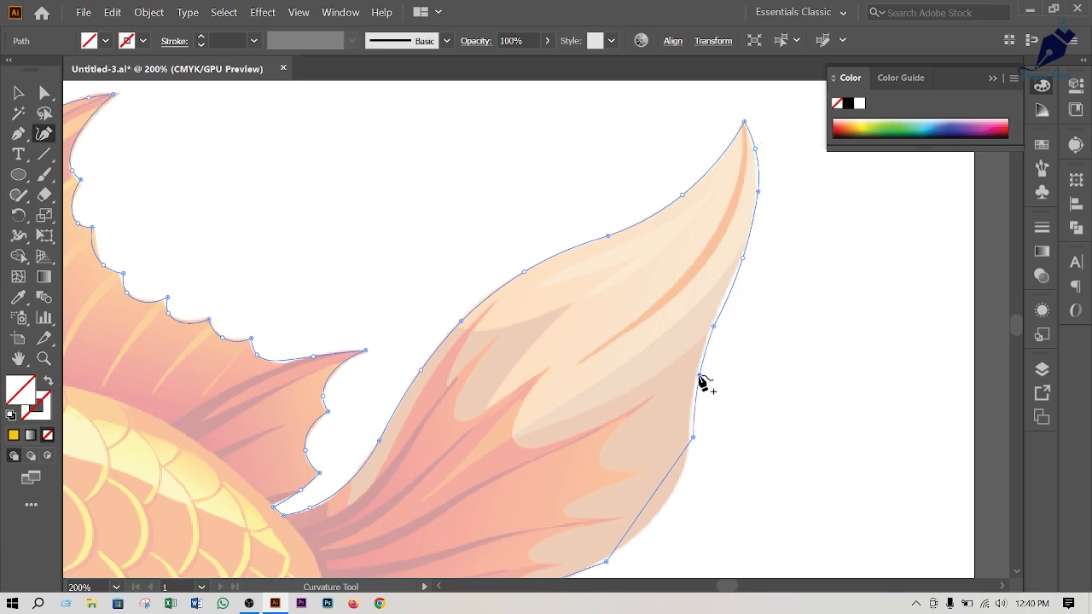
scroll(700, 337, down, 2)
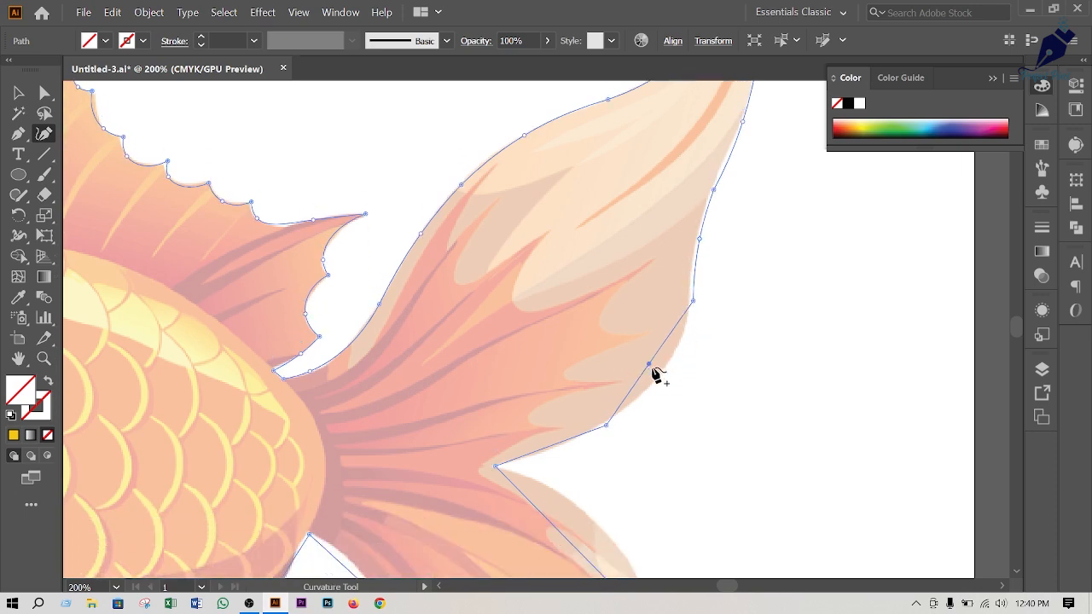
drag(651, 367, 663, 374)
scroll(595, 404, down, 1)
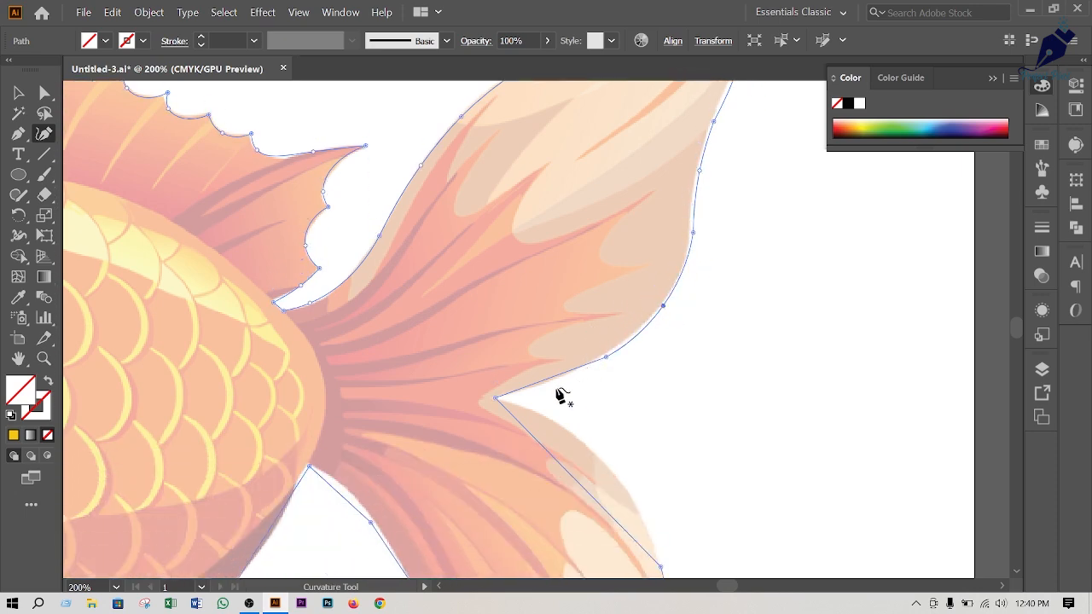
Curve the outline along the outer edge of the tail's lower lobe, from the notch down to its tip
scroll(555, 393, down, 1)
drag(563, 456, 587, 432)
scroll(593, 426, down, 4)
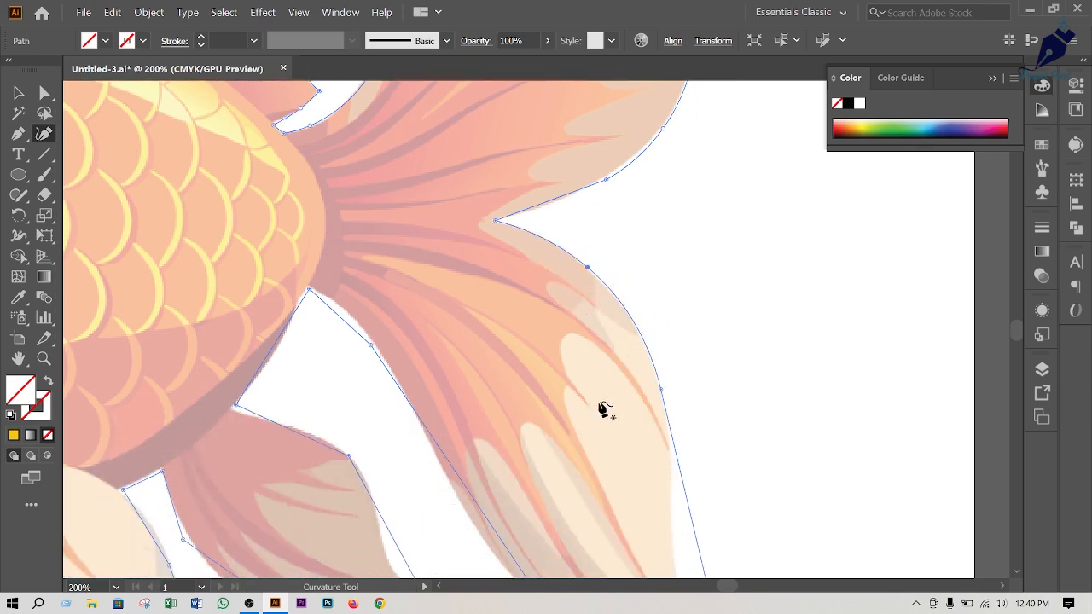
scroll(687, 444, down, 1)
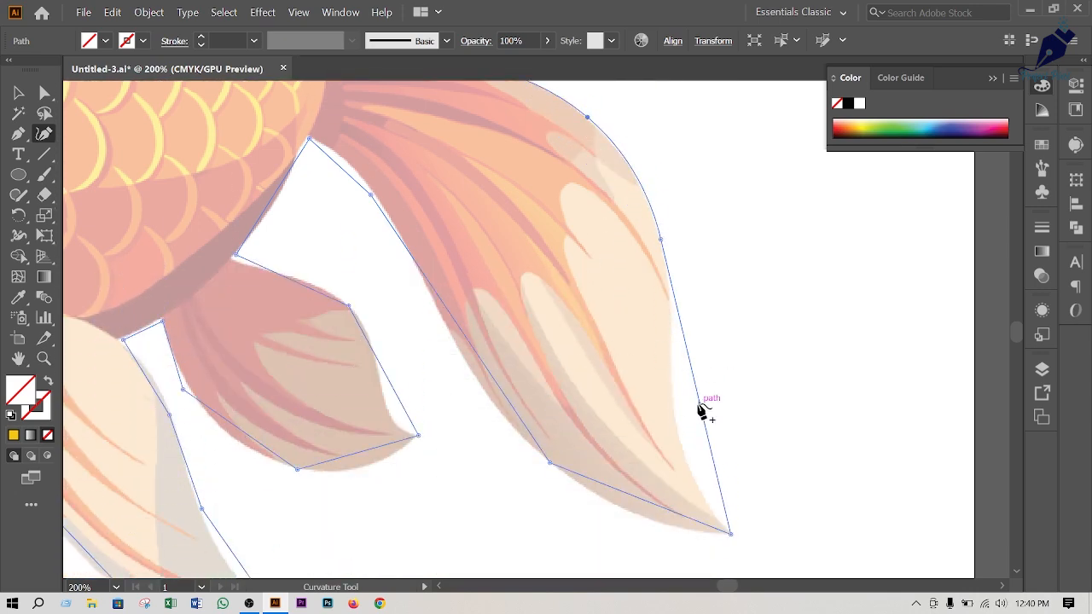
drag(680, 321, 672, 320)
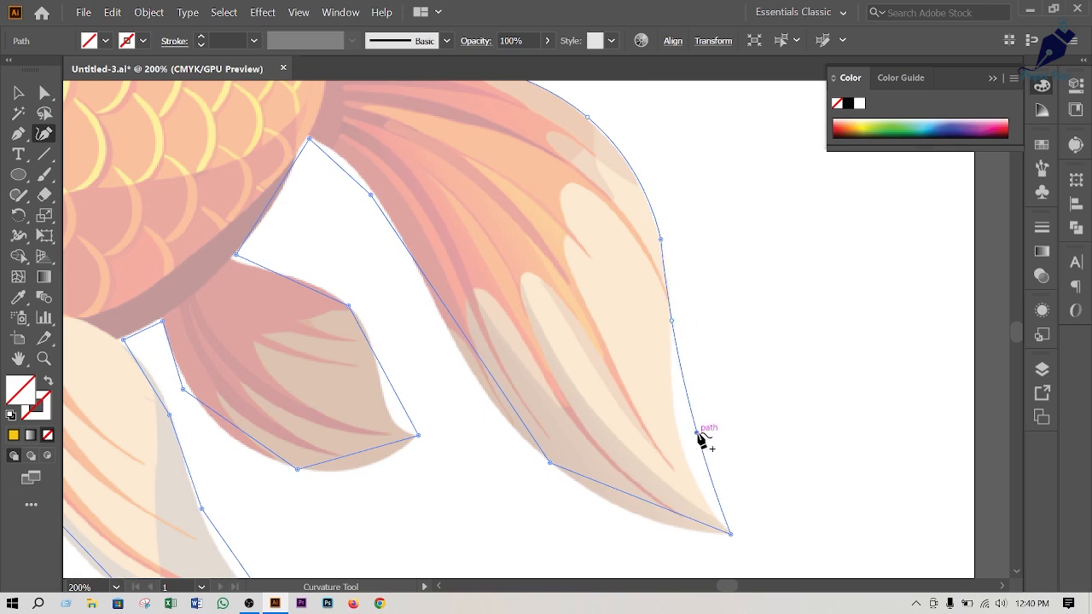
drag(698, 431, 681, 439)
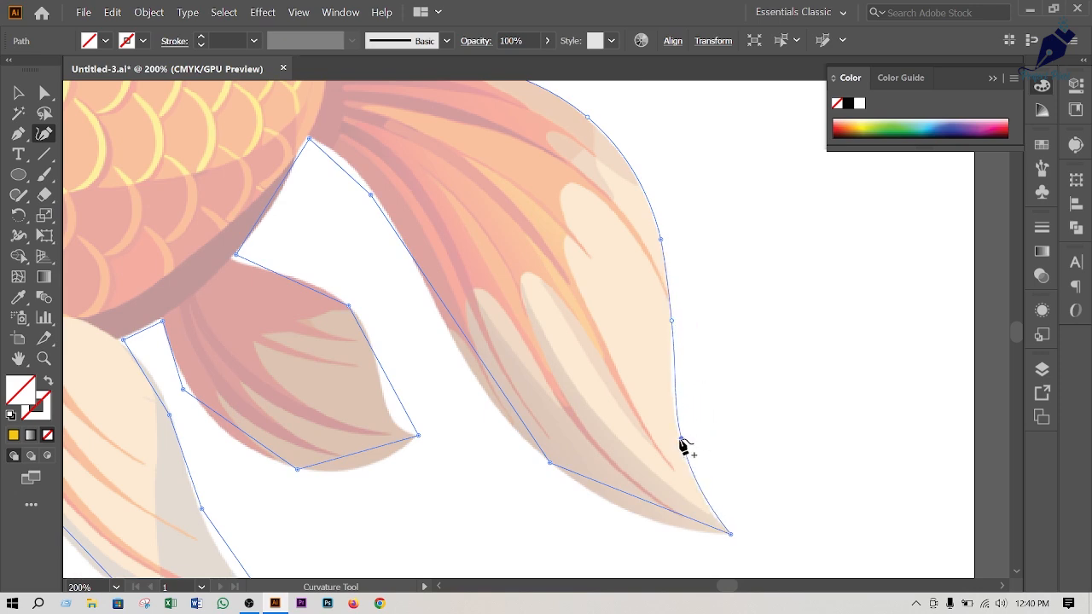
Curve the outline along the inner edge of the tail's lower lobe, from its tip back up to the body
scroll(655, 465, down, 2)
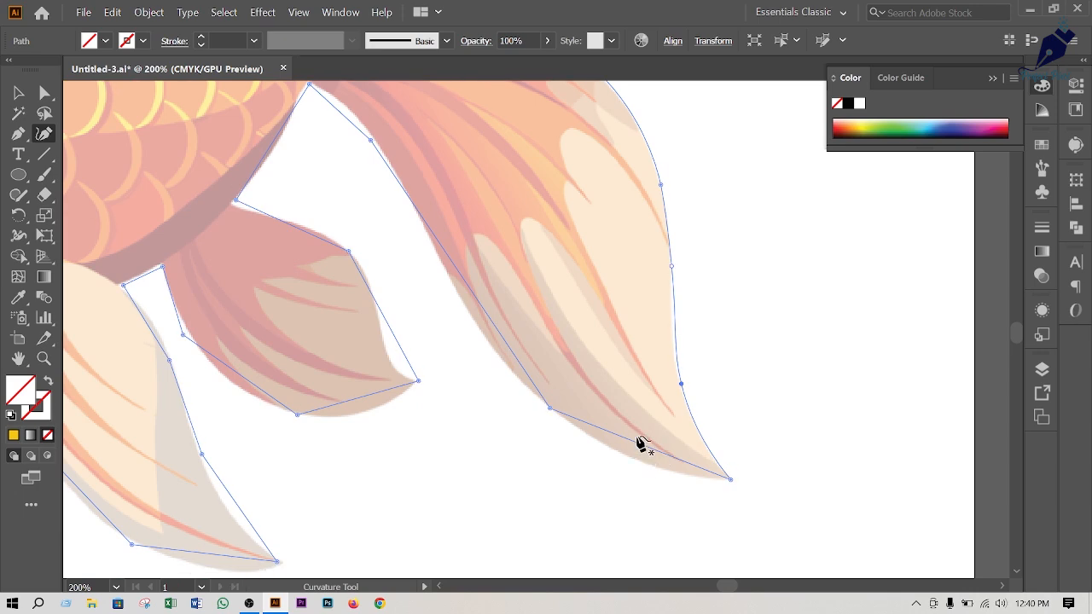
drag(635, 444, 629, 460)
drag(513, 353, 497, 359)
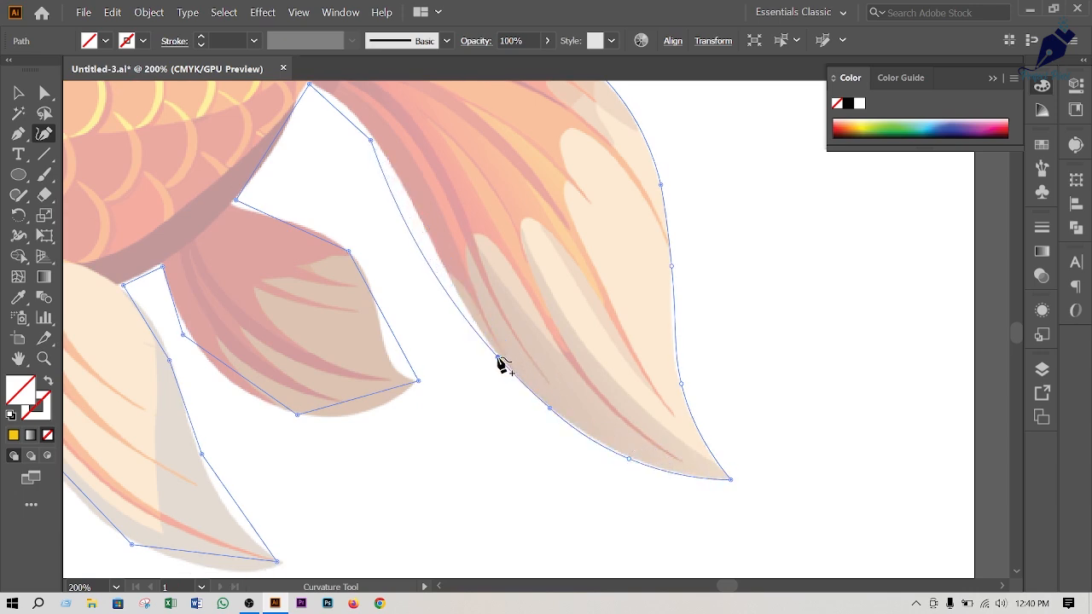
scroll(424, 254, up, 2)
scroll(424, 256, up, 1)
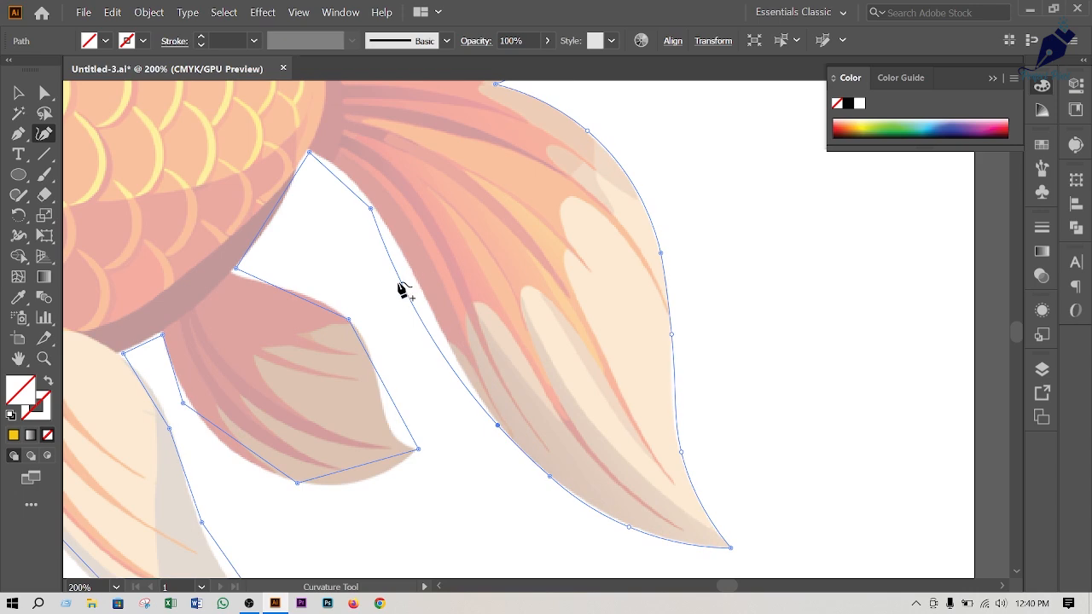
drag(401, 282, 416, 280)
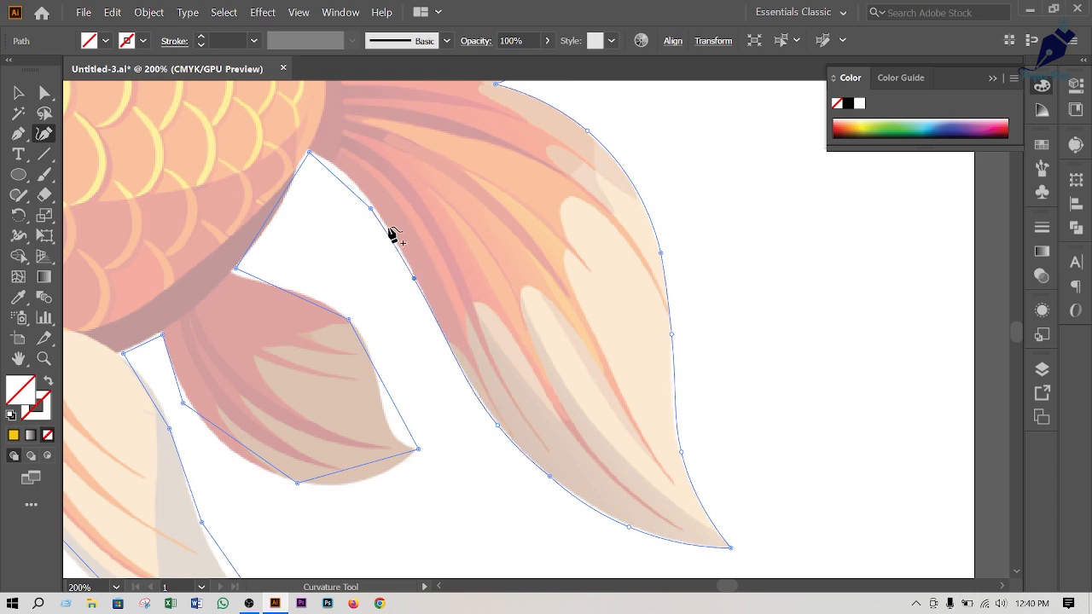
scroll(388, 231, up, 2)
click(344, 228)
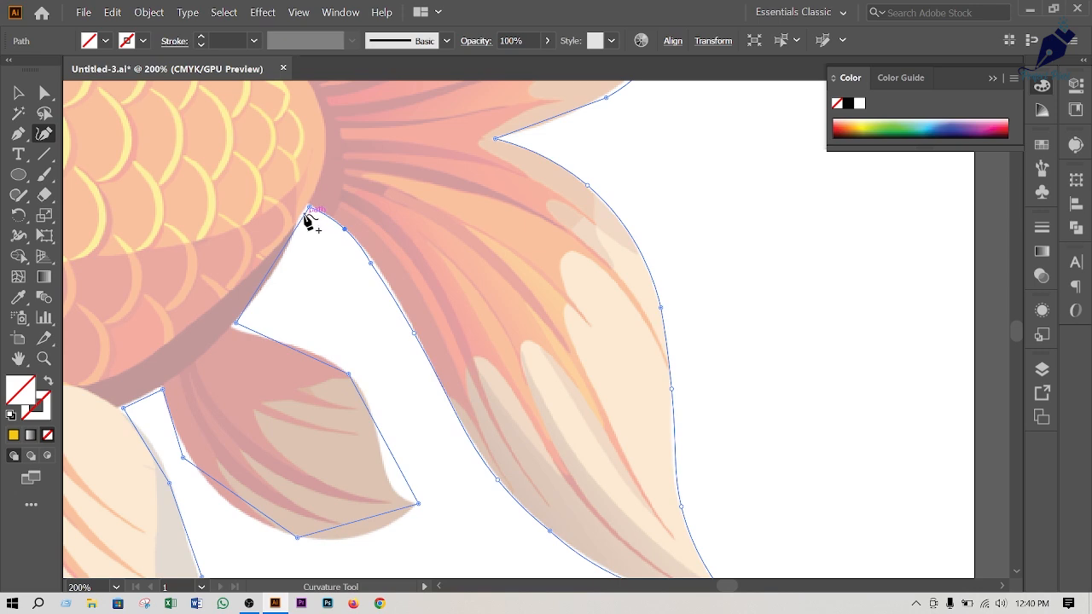
Bend the body outline between the tail base and the small rear lower fin to match the reference
click(280, 260)
drag(300, 223, 300, 219)
scroll(264, 286, down, 2)
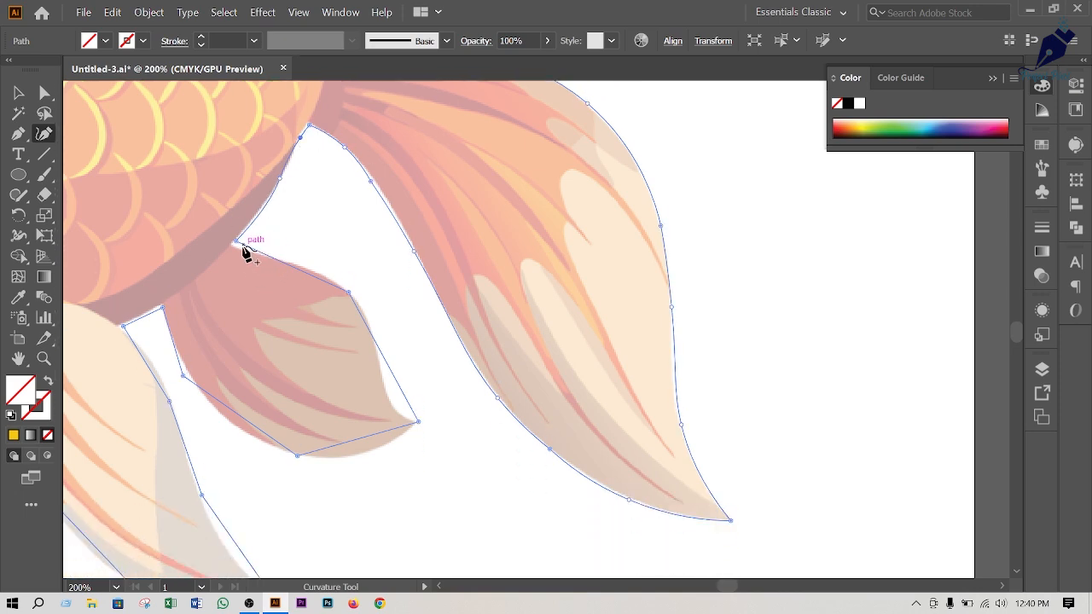
Curve the outline along the upper and rear edges of the small rear lower fin
click(239, 246)
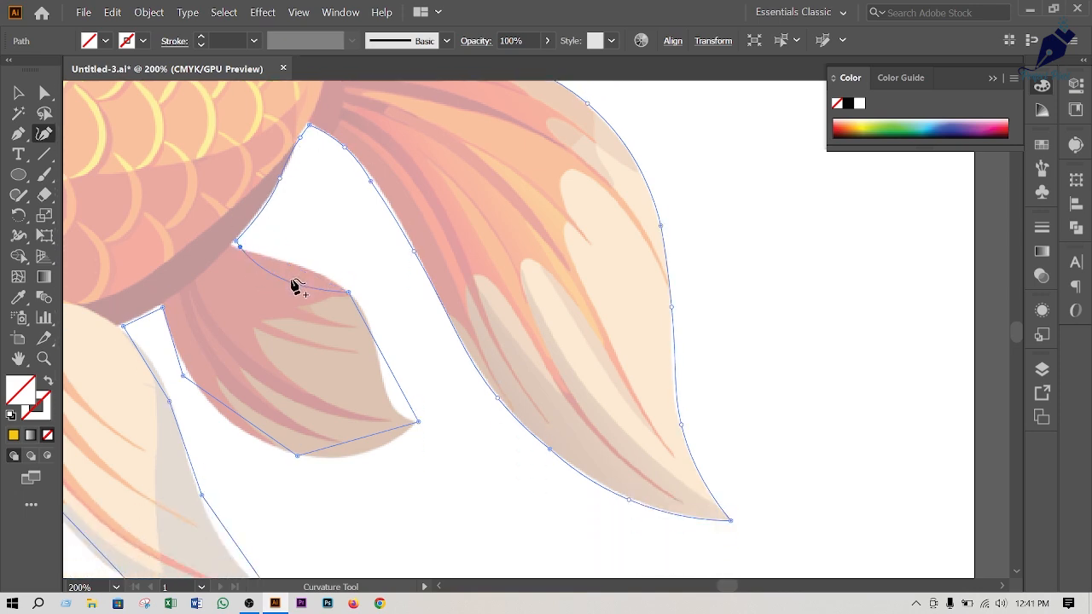
drag(289, 284, 294, 264)
scroll(368, 305, down, 1)
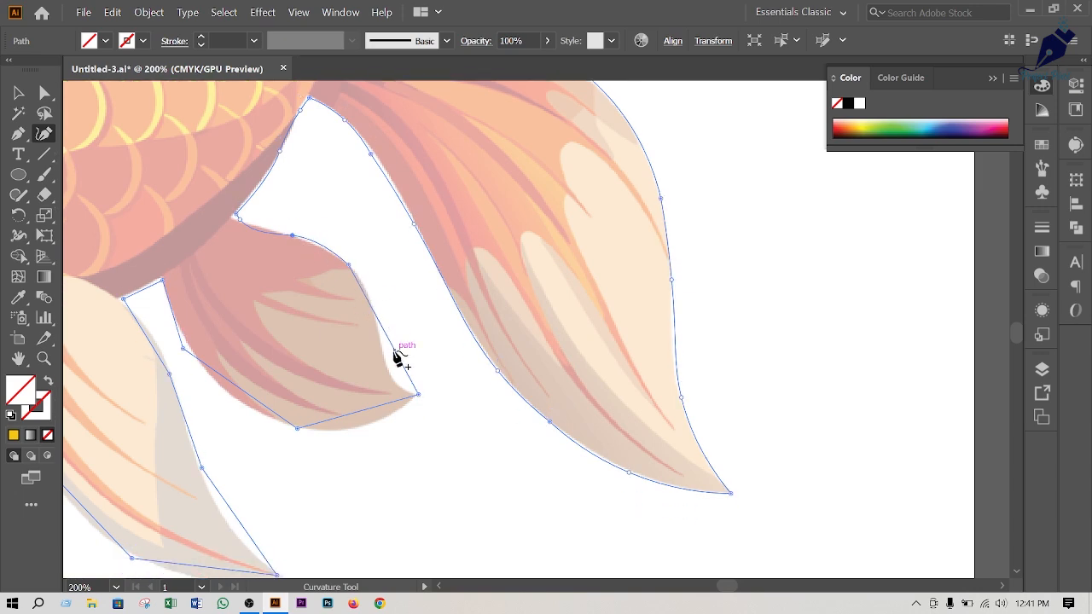
drag(394, 353, 385, 354)
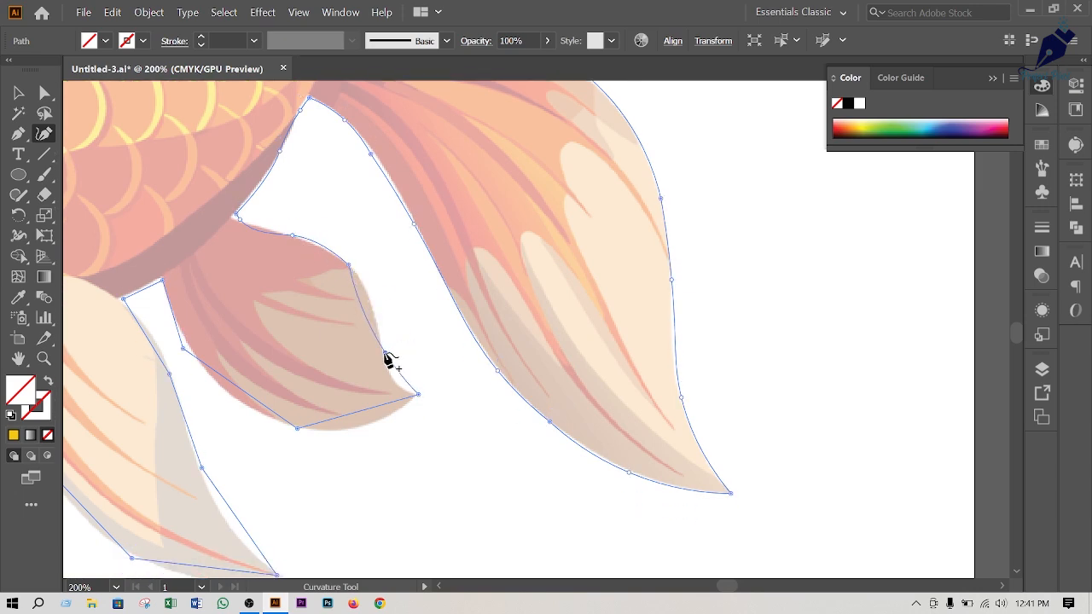
click(373, 301)
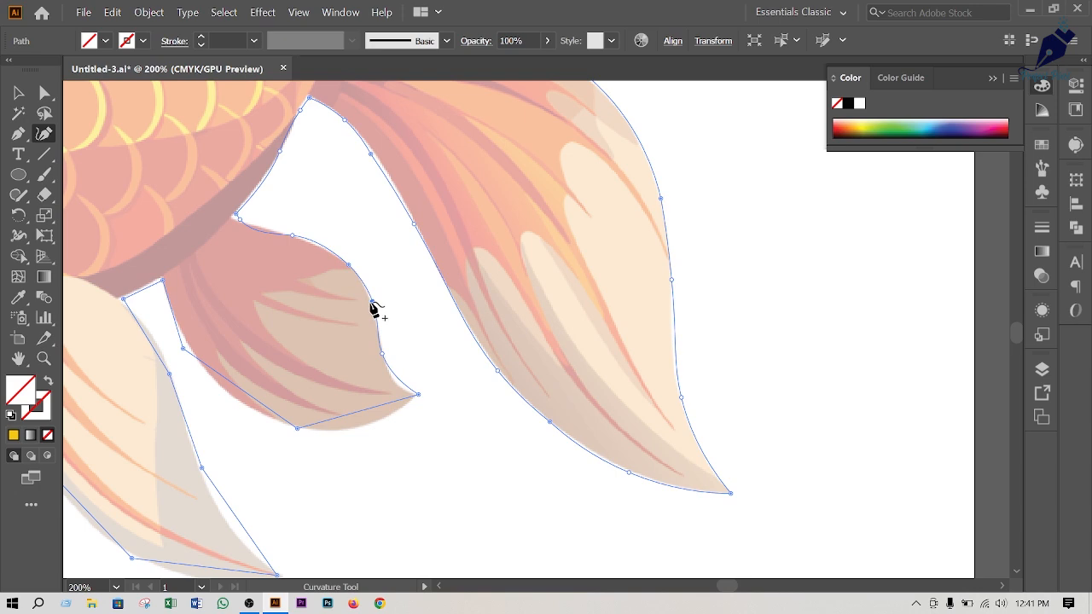
Curve the outline around the small rear lower fin's tip, along its lower edge and up its front edge to match the reference
scroll(386, 363, down, 2)
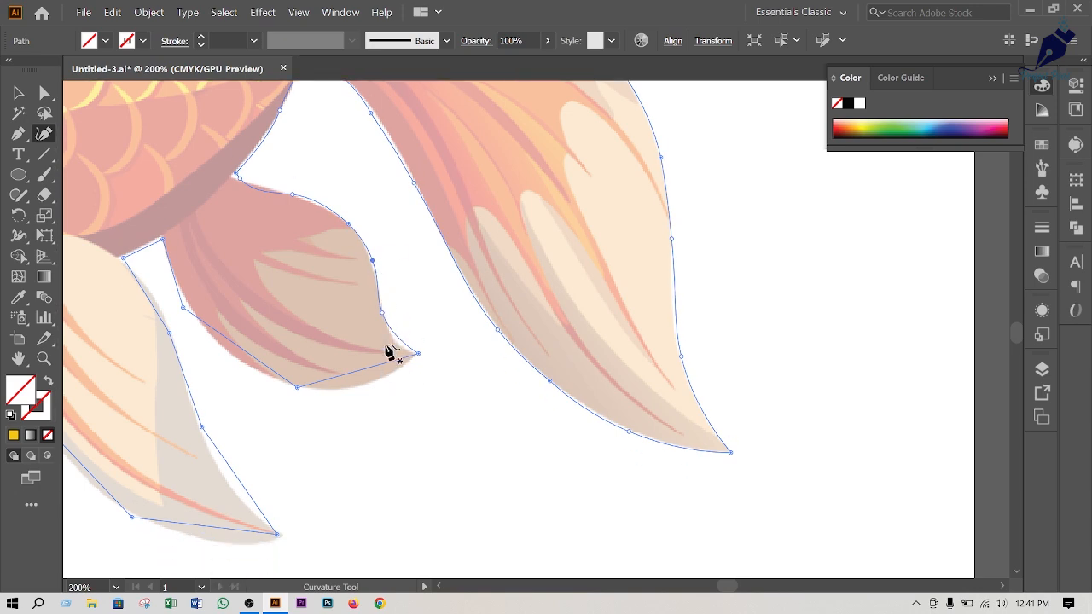
click(398, 341)
drag(372, 372, 373, 385)
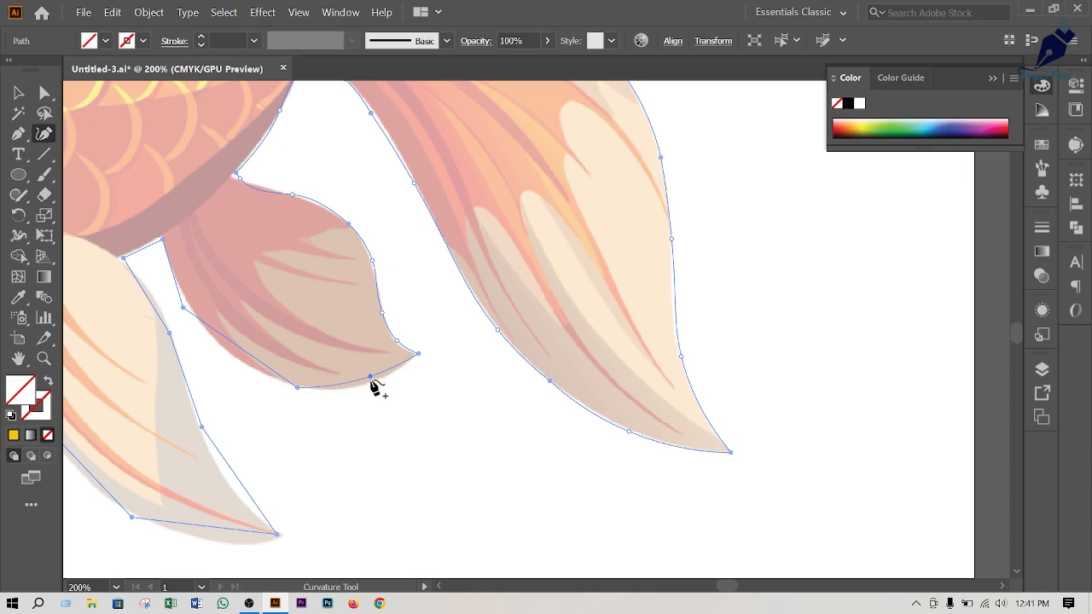
scroll(256, 371, down, 1)
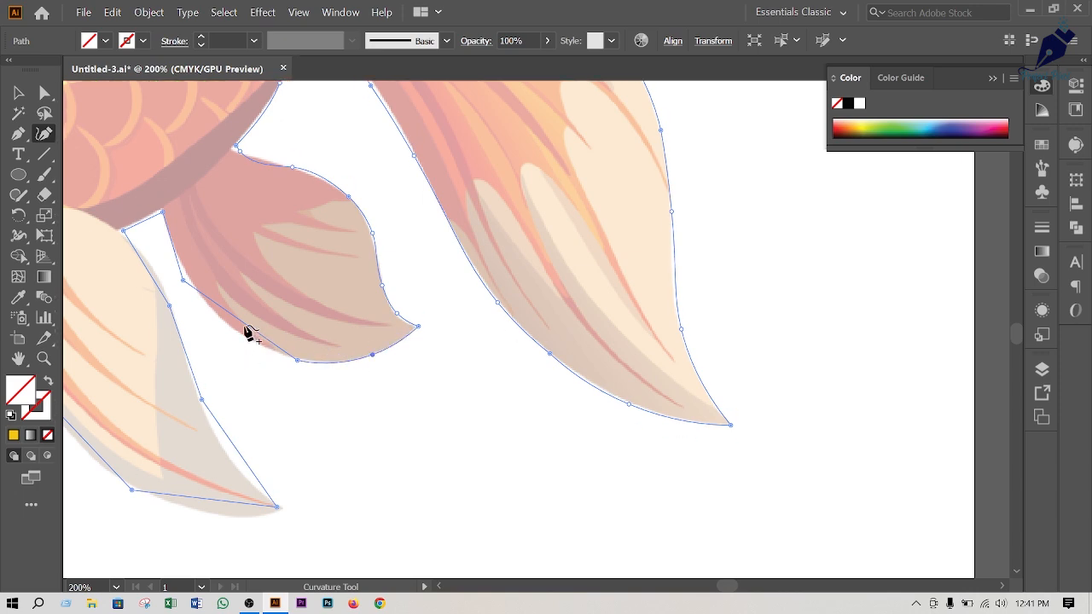
drag(246, 324, 237, 333)
click(188, 280)
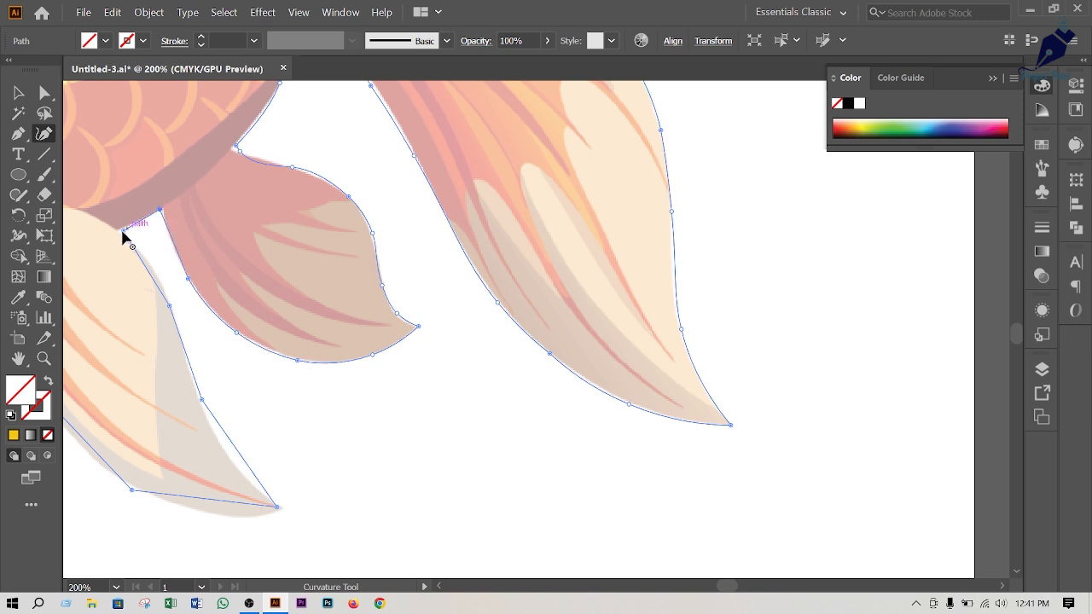
Curve the outline around the large middle lower fin, along its rear edge, tip, lower edge and front edge
click(152, 265)
scroll(205, 380, down, 2)
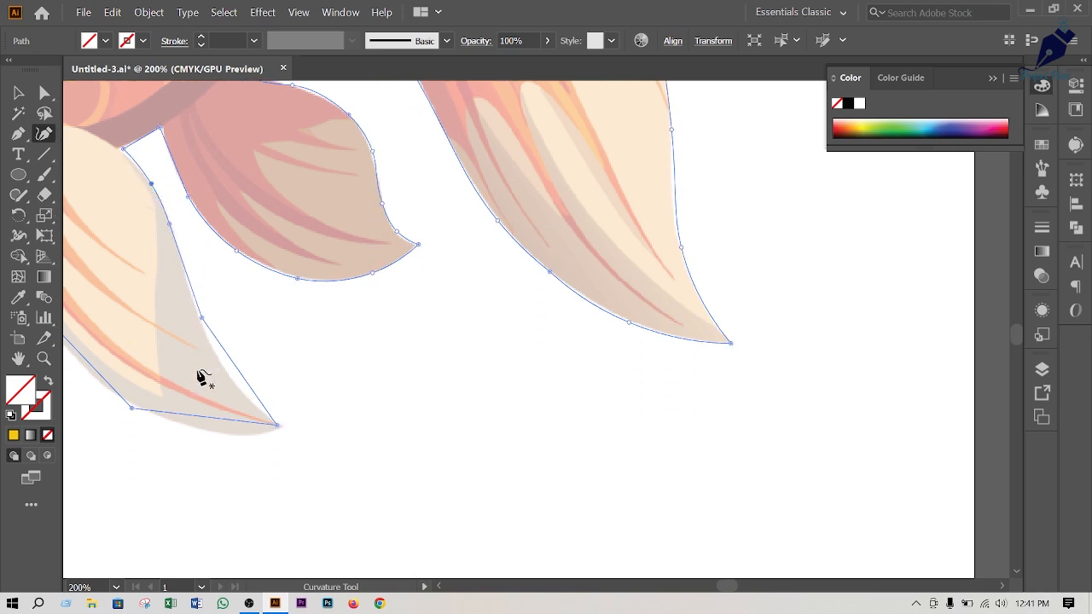
drag(248, 301, 236, 351)
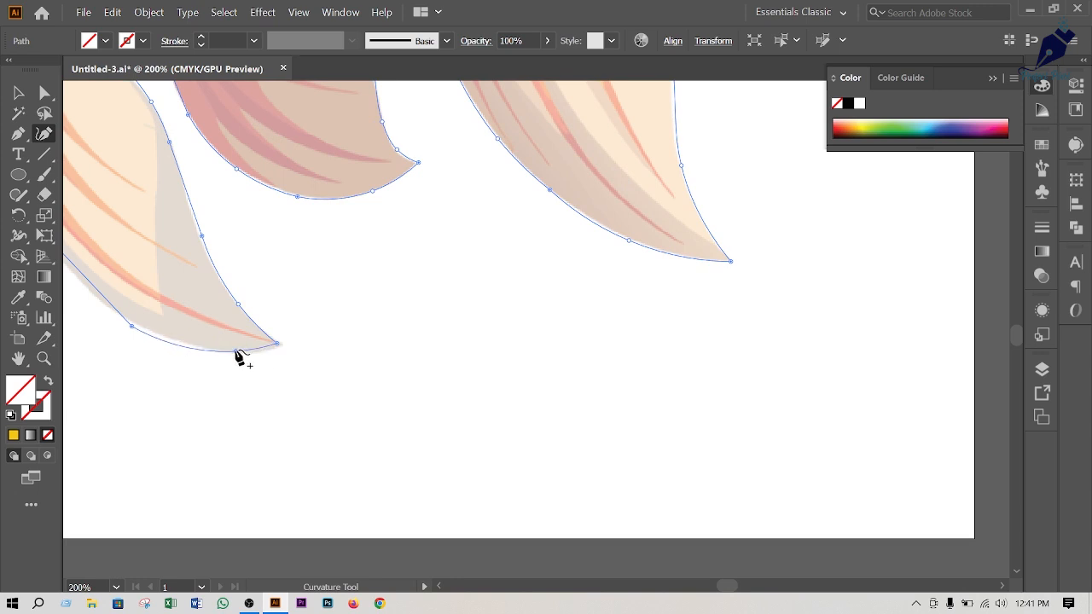
drag(163, 292, 546, 356)
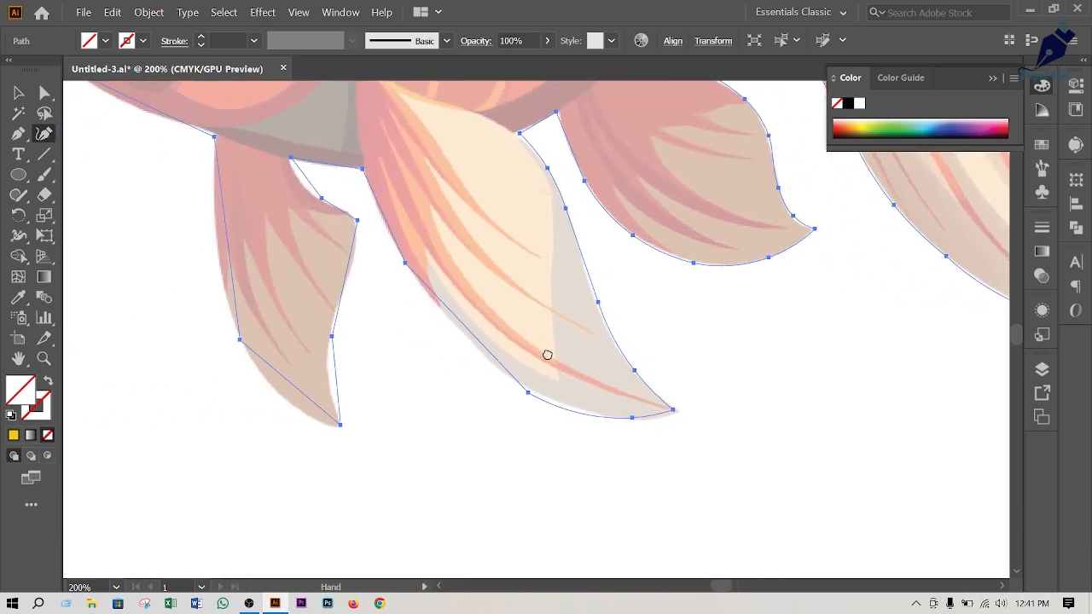
drag(479, 342, 463, 340)
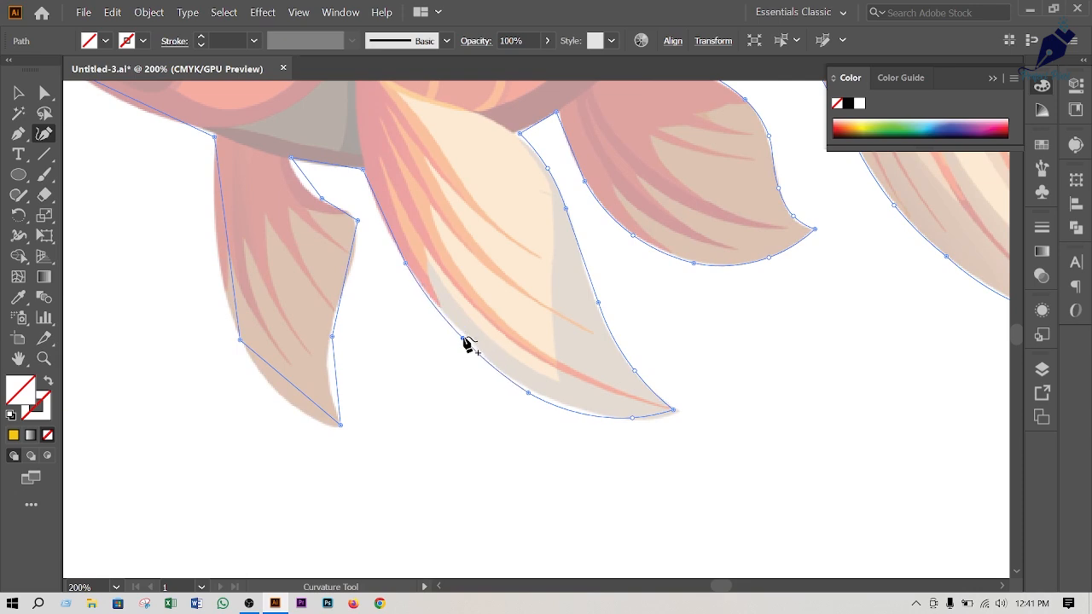
click(380, 213)
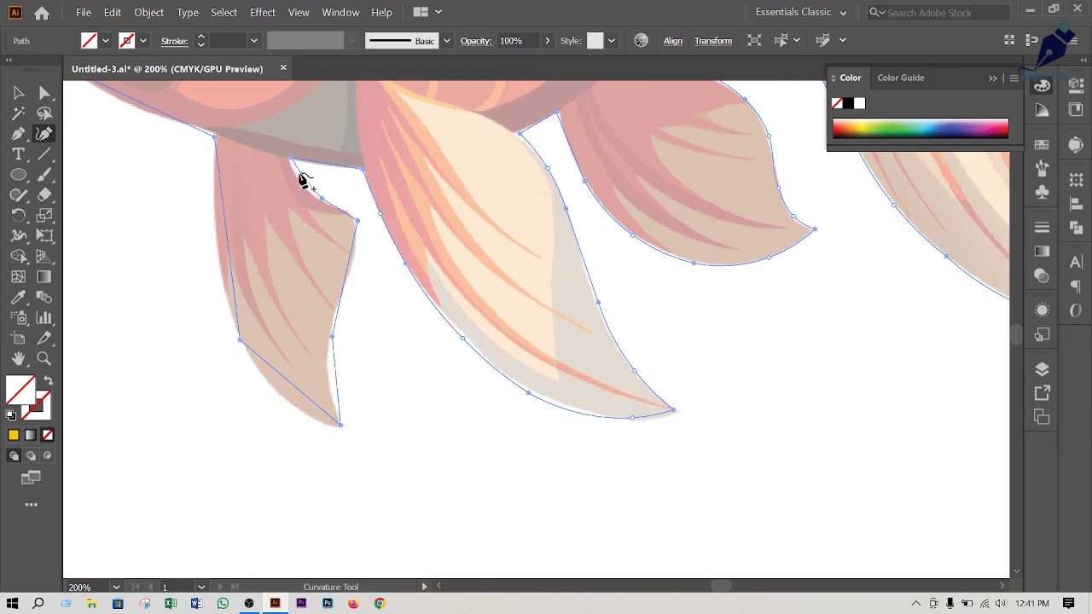
Curve the outline along the rear and front edges of the front lower fin to follow the reference
click(353, 257)
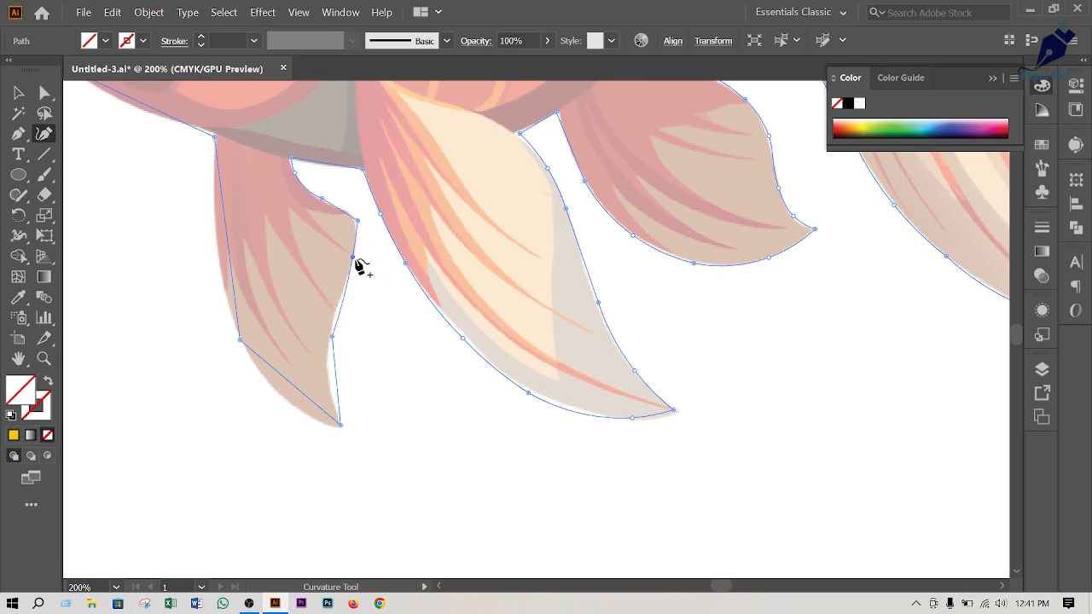
click(341, 304)
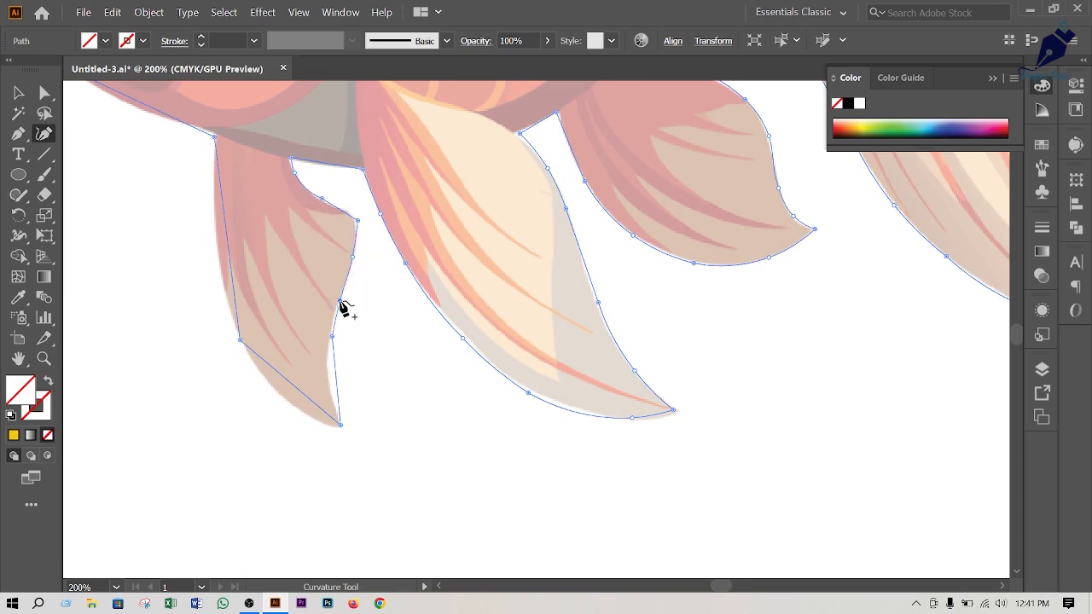
click(330, 368)
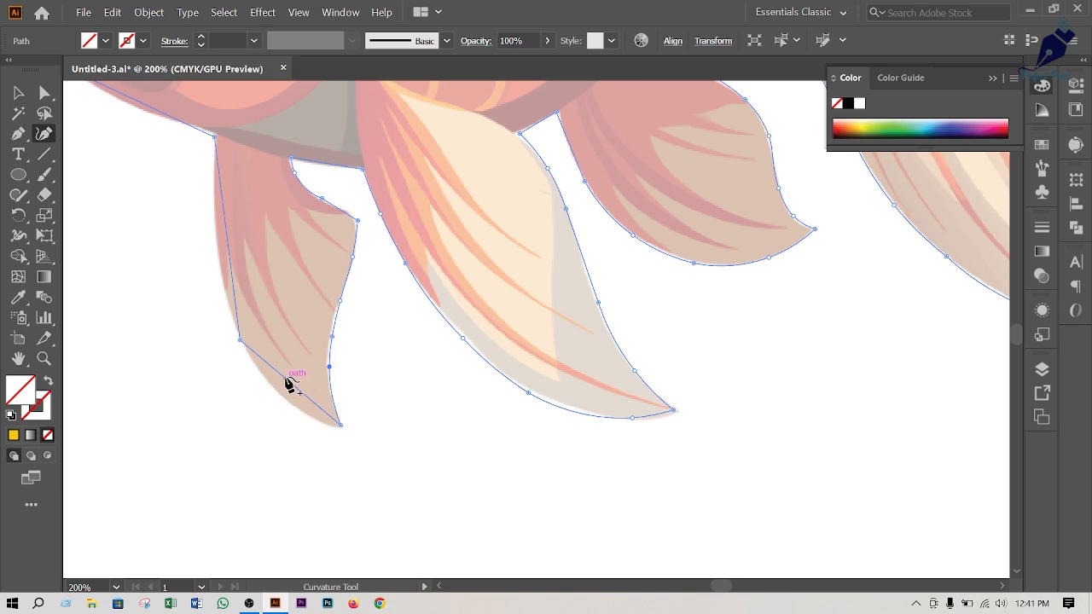
drag(290, 385, 283, 399)
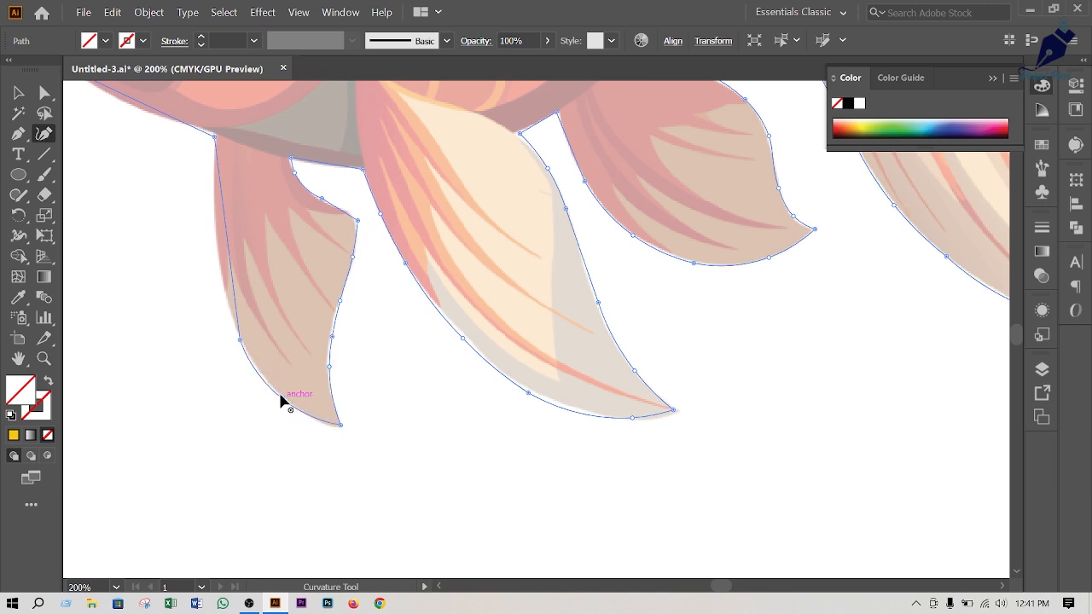
drag(231, 265, 217, 266)
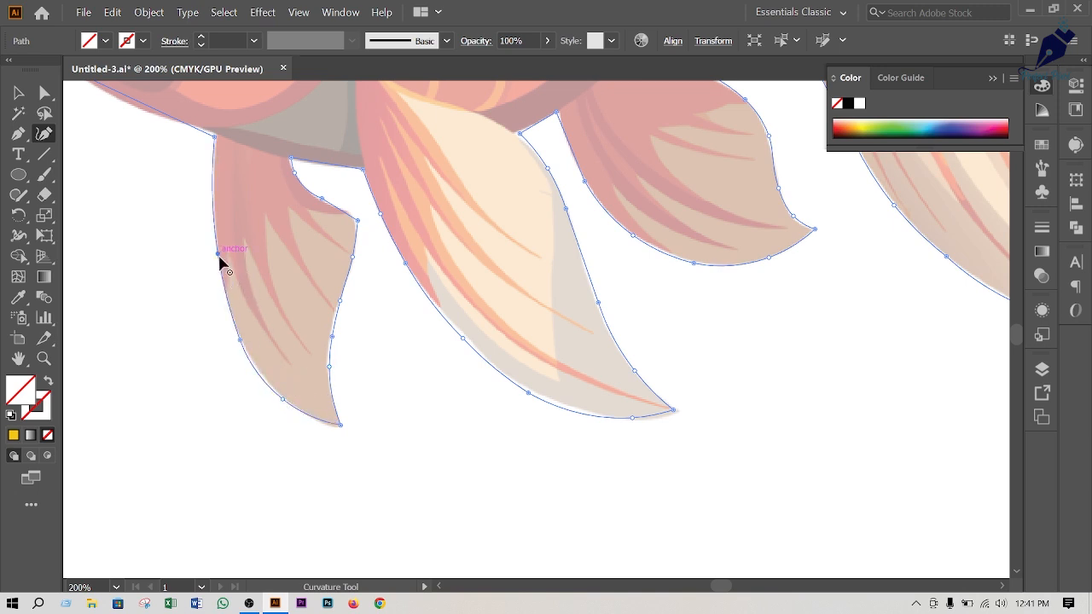
Curve the underside outline between the chin and the base of the front lower fin
scroll(220, 265, up, 3)
scroll(205, 294, down, 3)
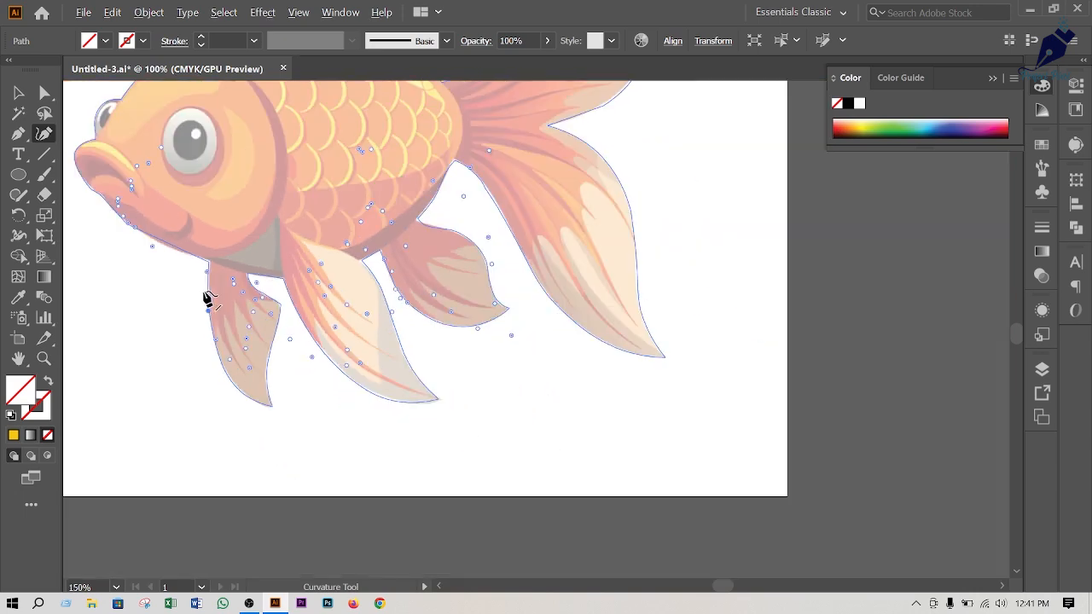
drag(203, 234, 460, 247)
scroll(461, 254, up, 3)
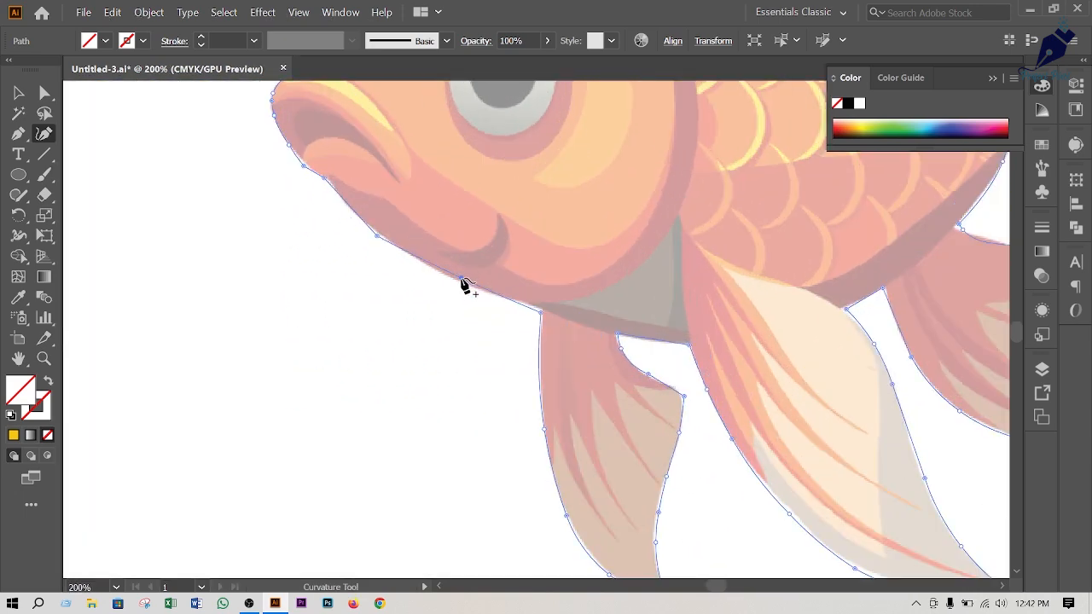
click(460, 283)
scroll(392, 275, up, 4)
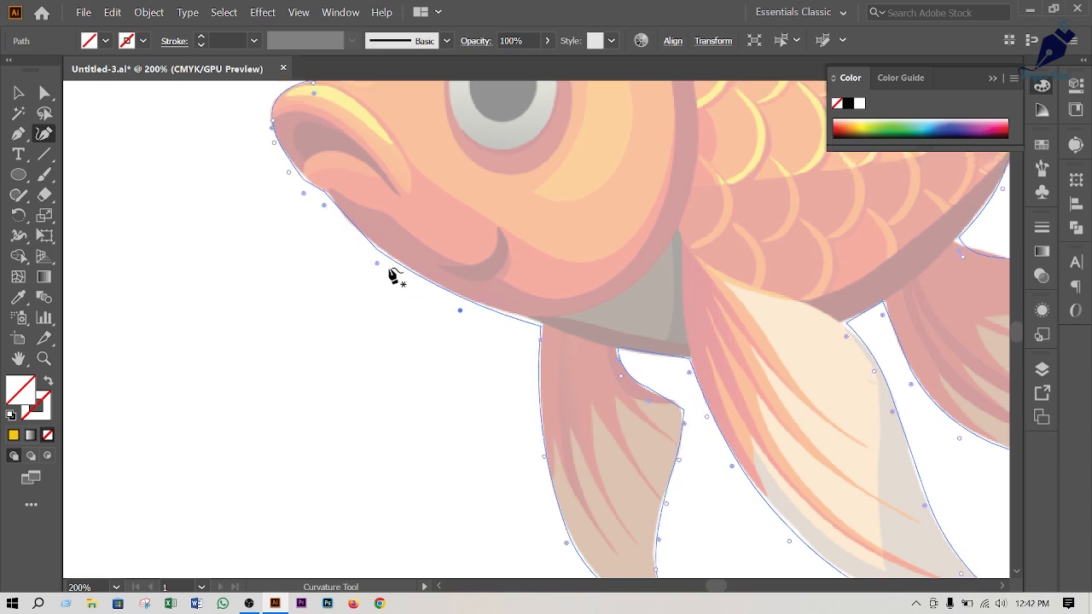
Fill the finished goldfish outline with solid yellow
scroll(424, 270, down, 3)
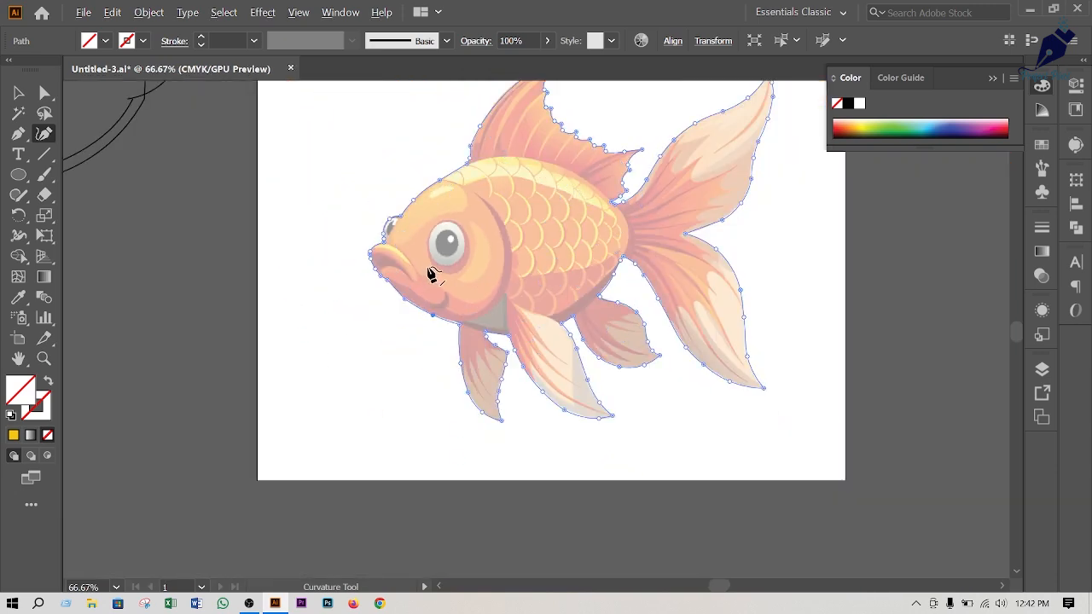
scroll(456, 275, down, 2)
scroll(379, 273, up, 2)
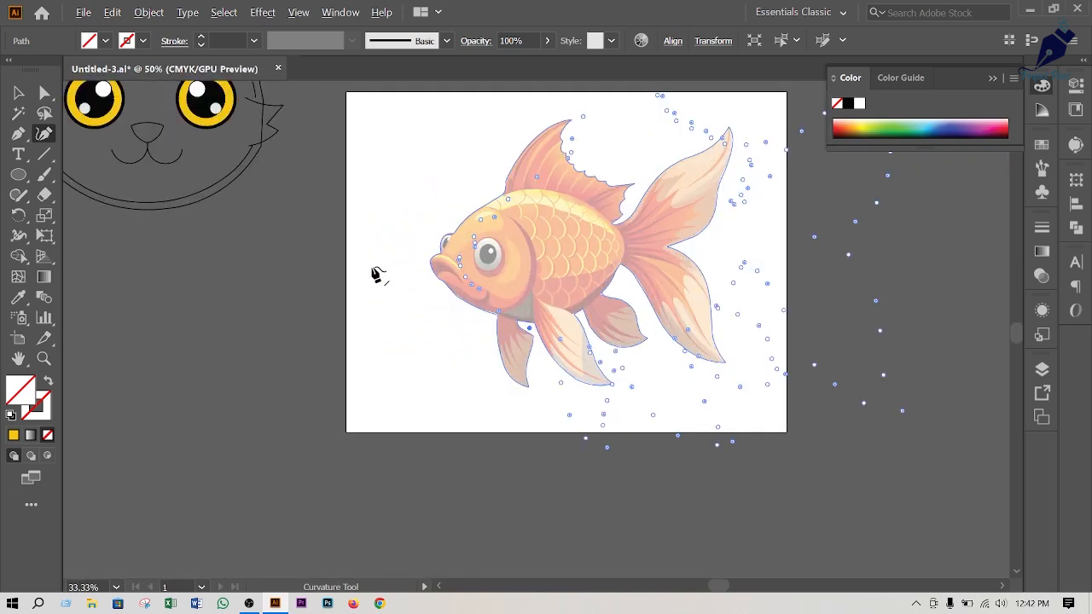
scroll(163, 219, down, 1)
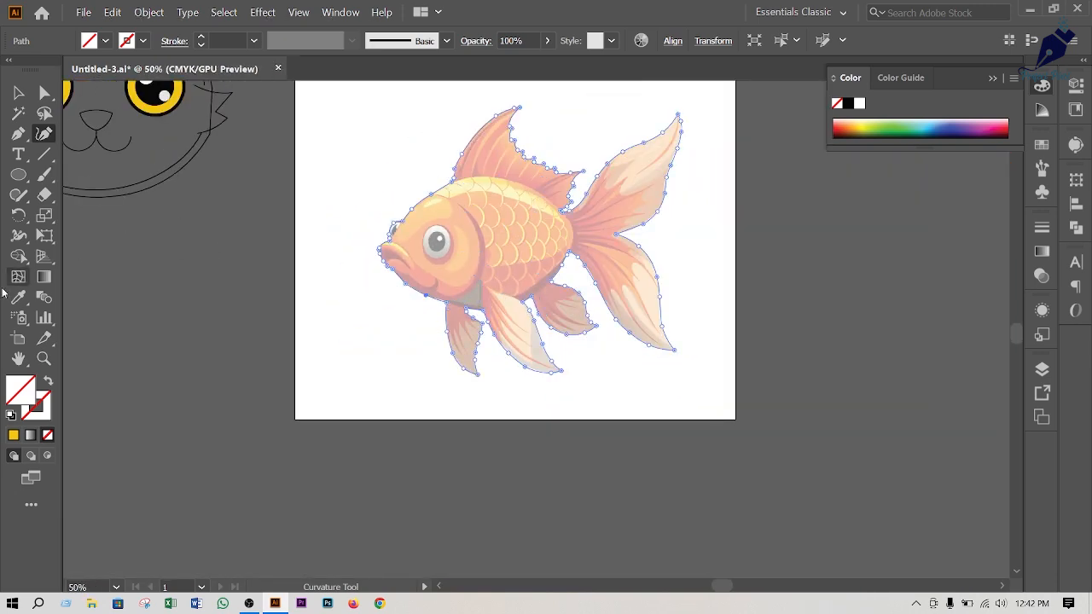
click(14, 437)
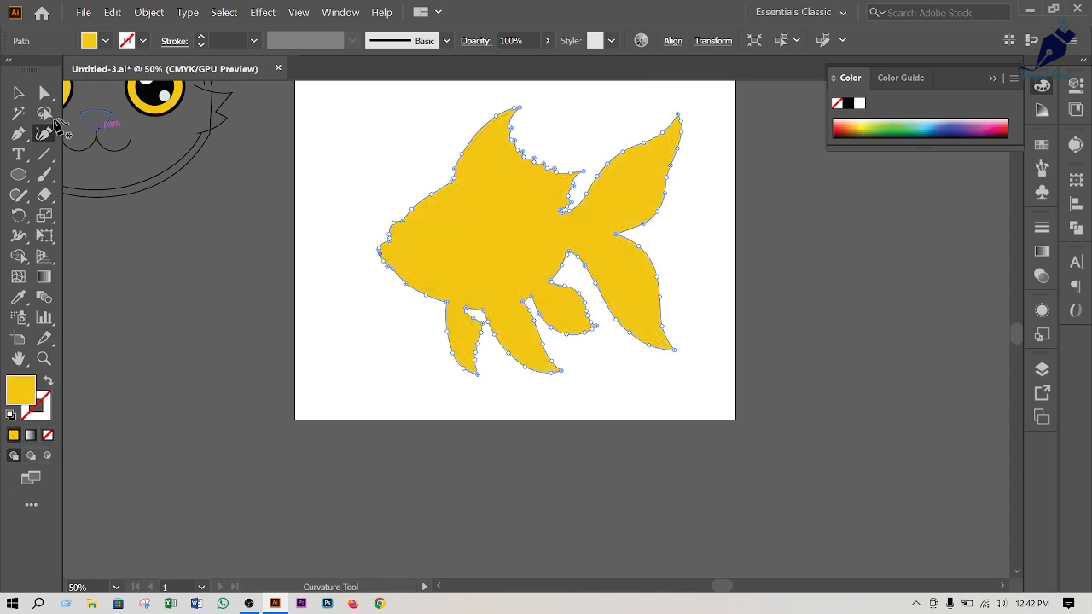
Move the yellow fish silhouette off the artboard, away from the reference image
click(24, 94)
scroll(323, 310, down, 3)
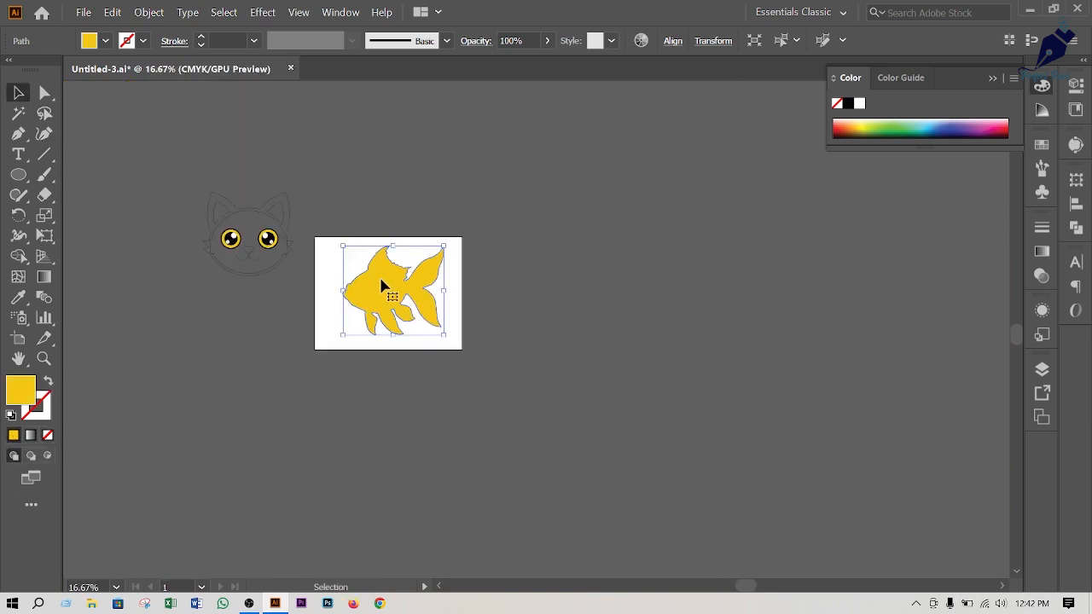
drag(383, 295, 557, 281)
scroll(568, 319, up, 5)
scroll(568, 318, up, 1)
scroll(551, 327, down, 3)
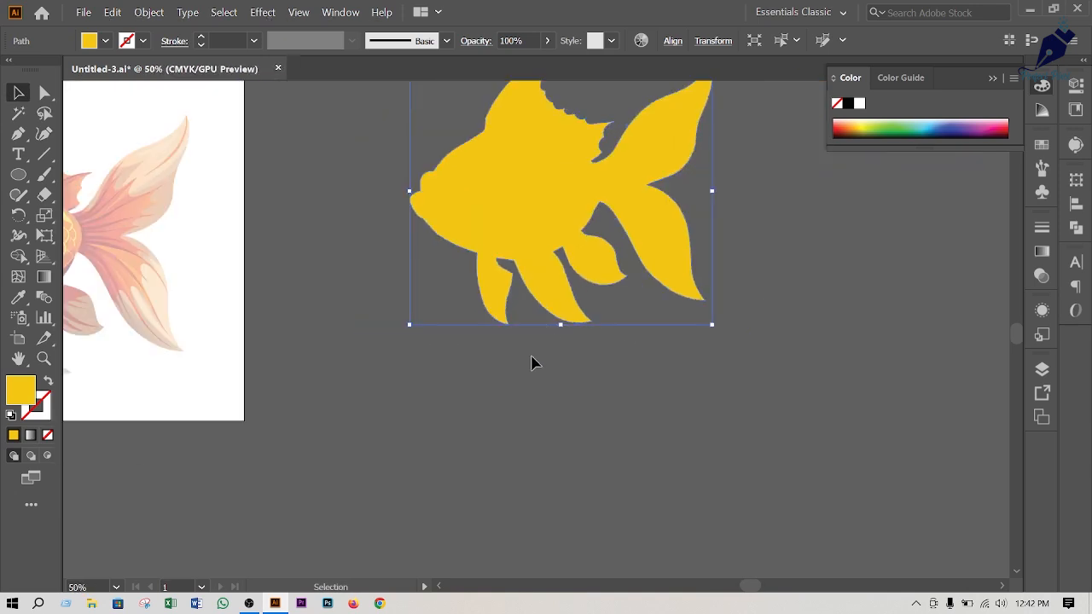
Move the yellow silhouette closer to the reference so its head overlaps the artboard's edge, and deselect it
drag(550, 256, 337, 287)
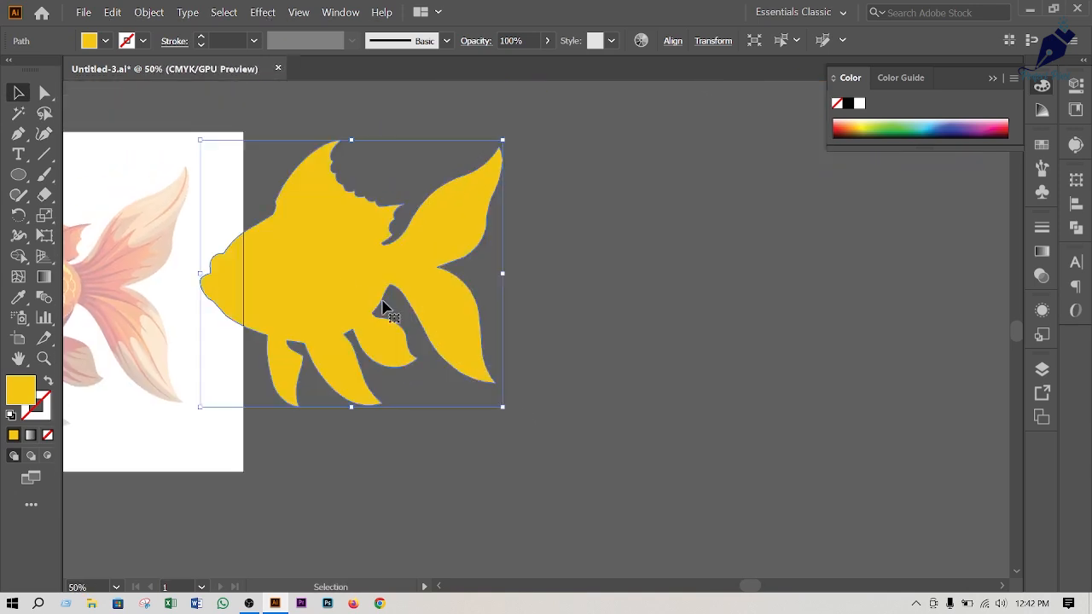
drag(579, 355, 832, 360)
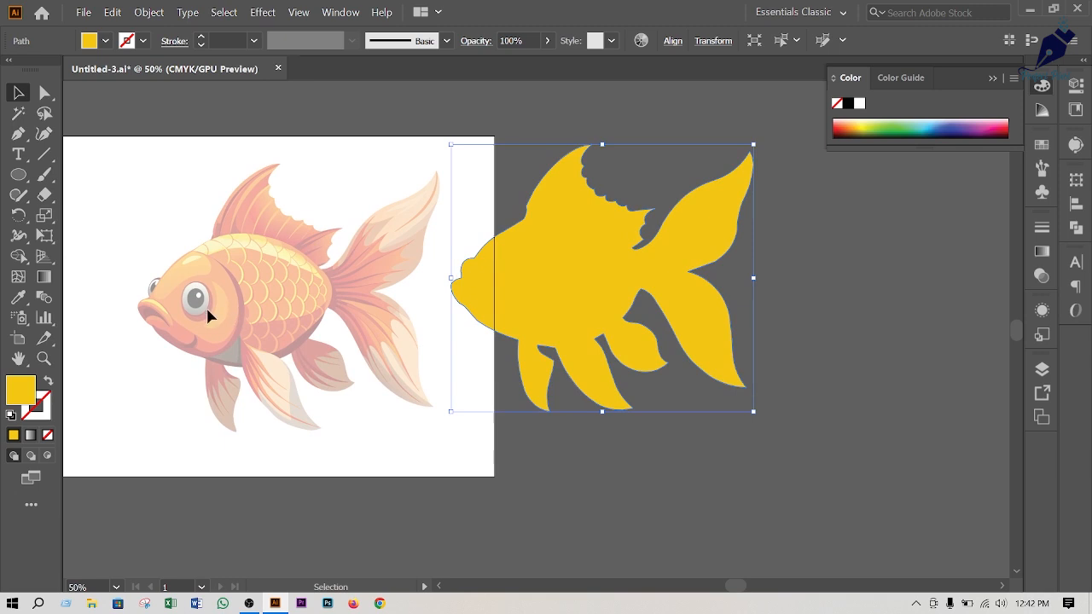
scroll(546, 303, up, 1)
scroll(583, 298, down, 1)
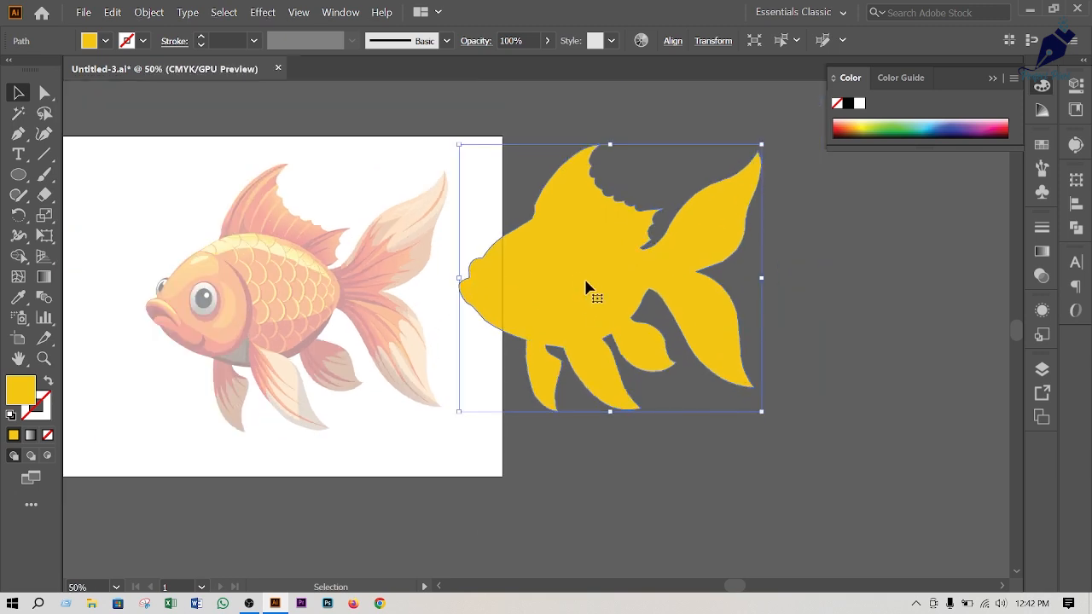
scroll(612, 210, up, 2)
drag(589, 248, 424, 234)
scroll(422, 234, down, 1)
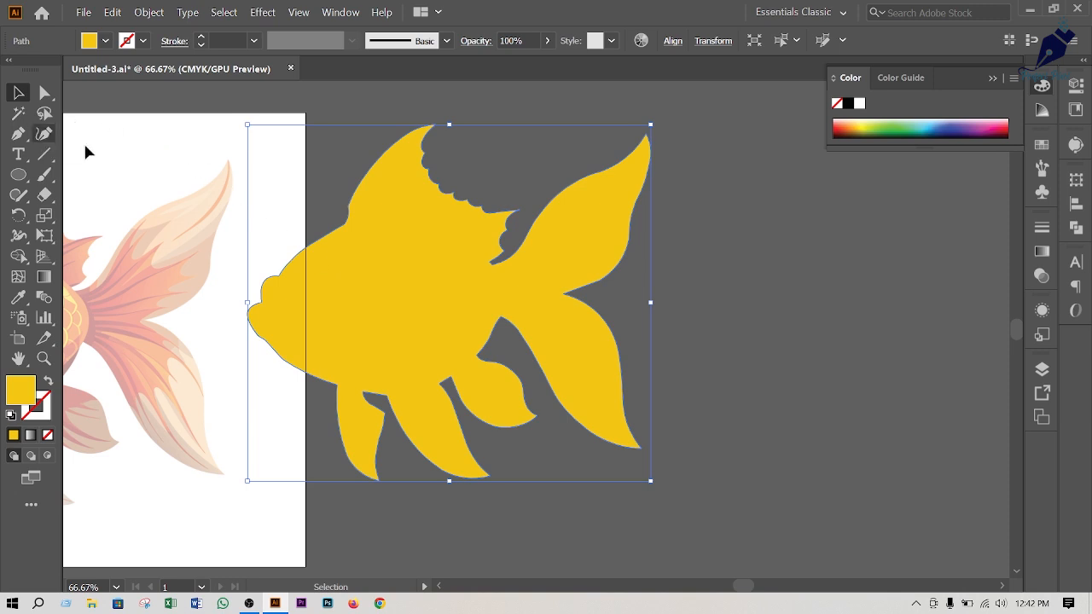
click(732, 268)
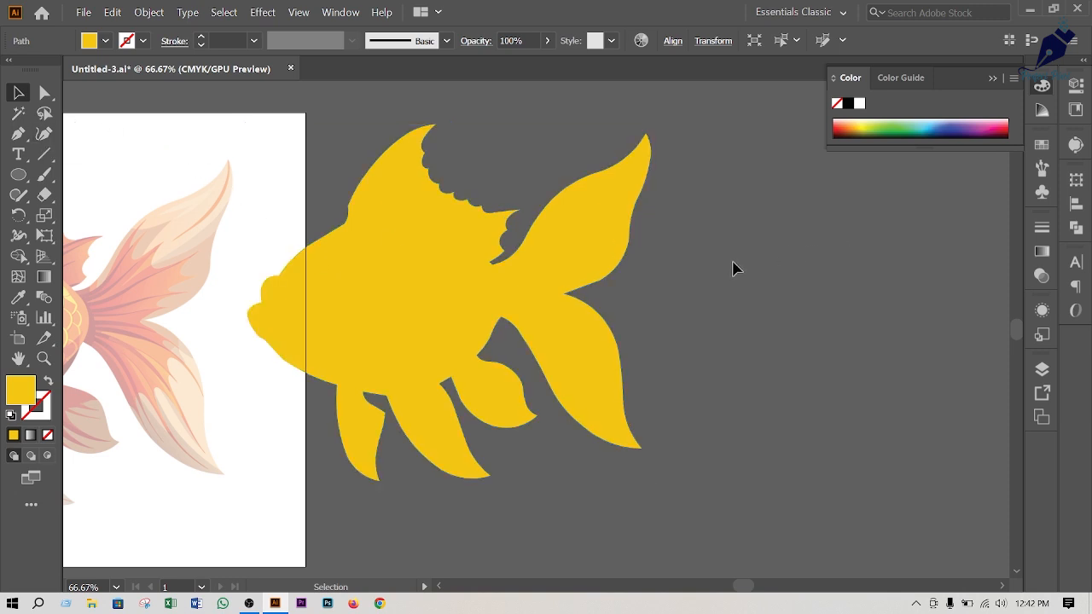
Compare the yellow silhouette with the goldfish reference and collapse the floating color controls
scroll(659, 269, down, 2)
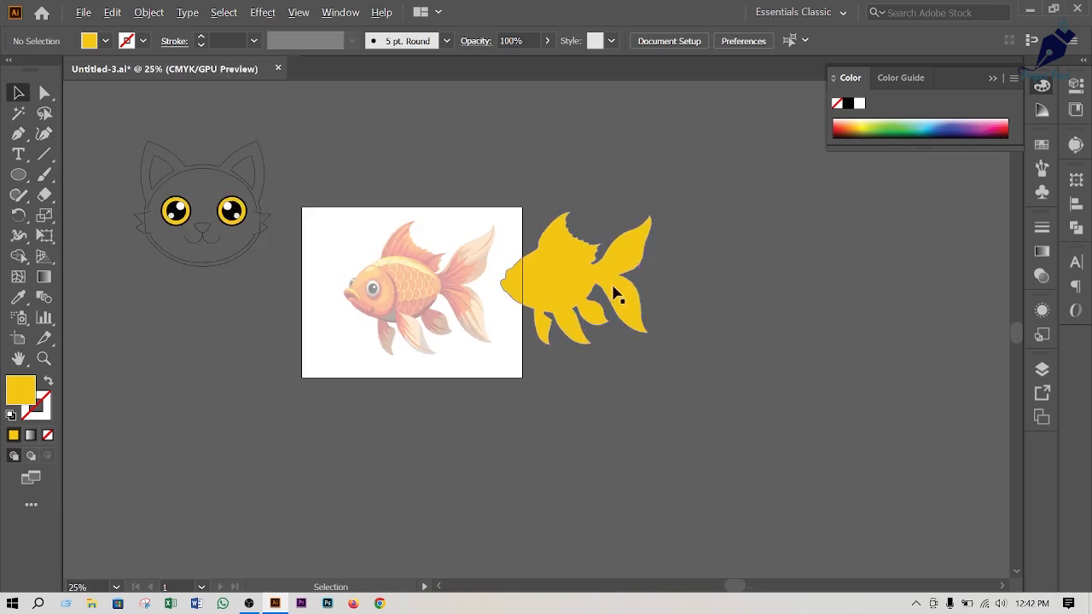
scroll(586, 307, up, 1)
scroll(567, 303, up, 1)
scroll(555, 300, down, 2)
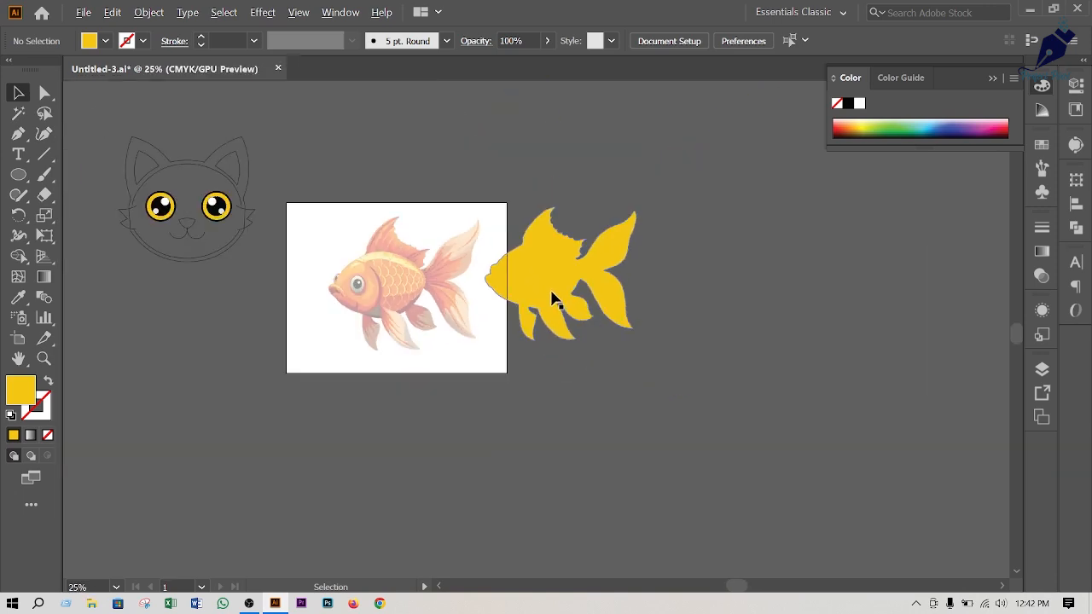
scroll(553, 299, up, 2)
drag(558, 259, 452, 329)
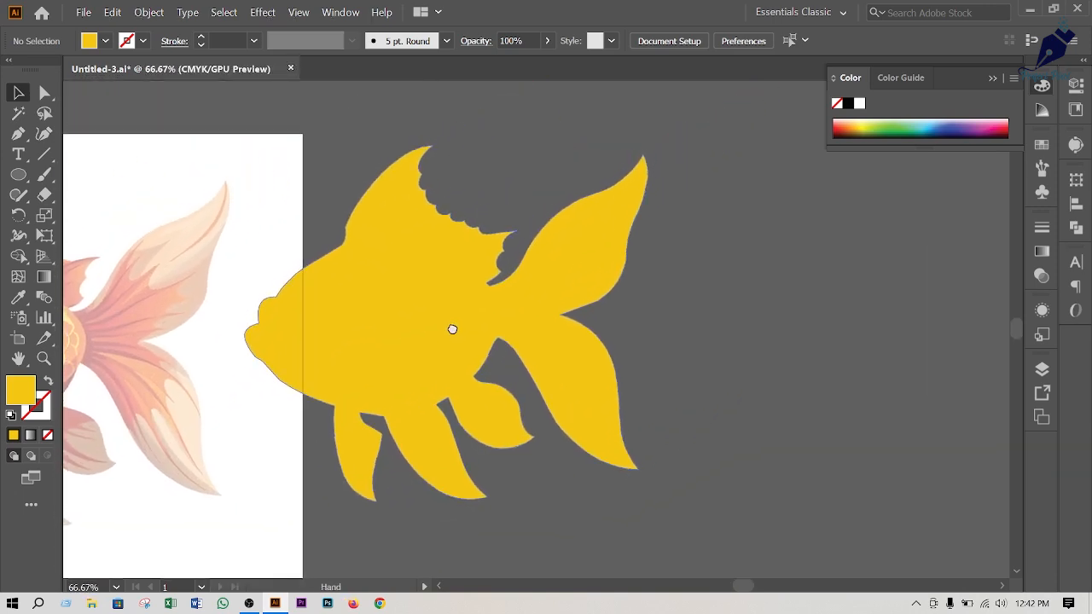
scroll(417, 317, up, 1)
scroll(417, 318, down, 1)
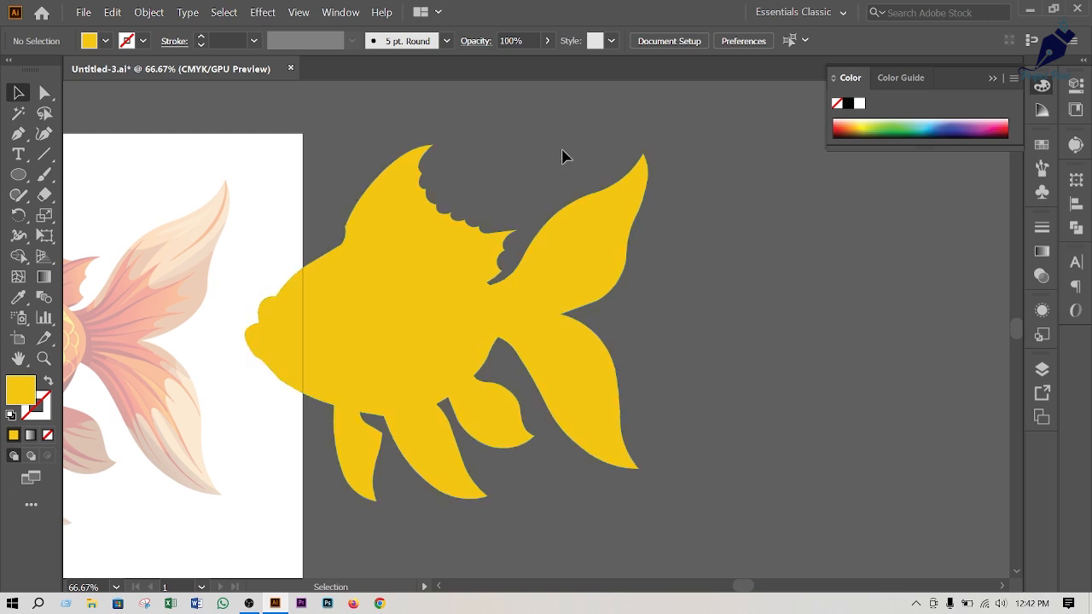
click(995, 77)
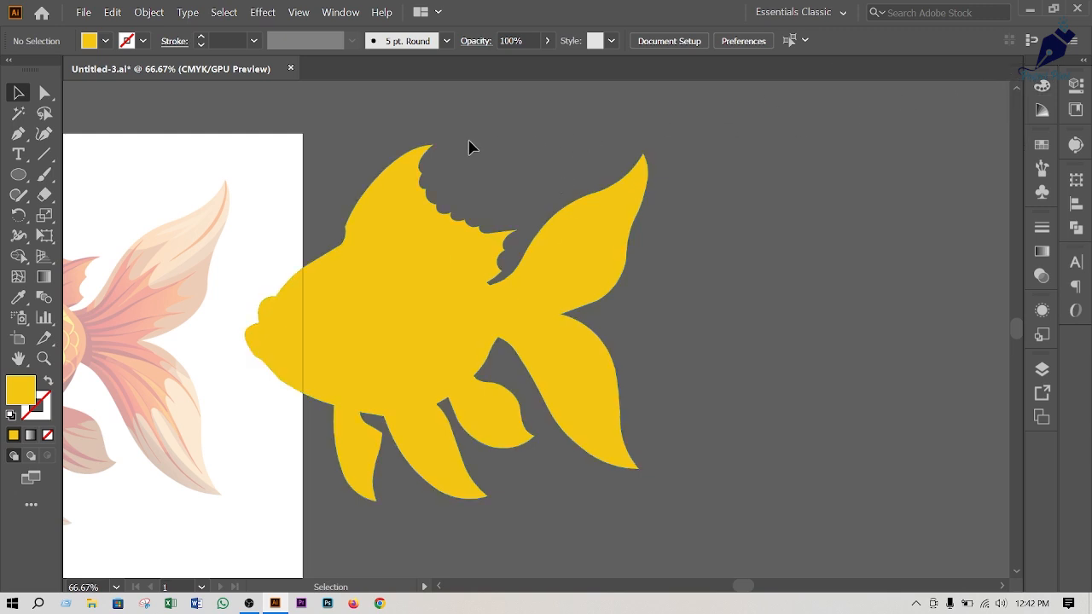